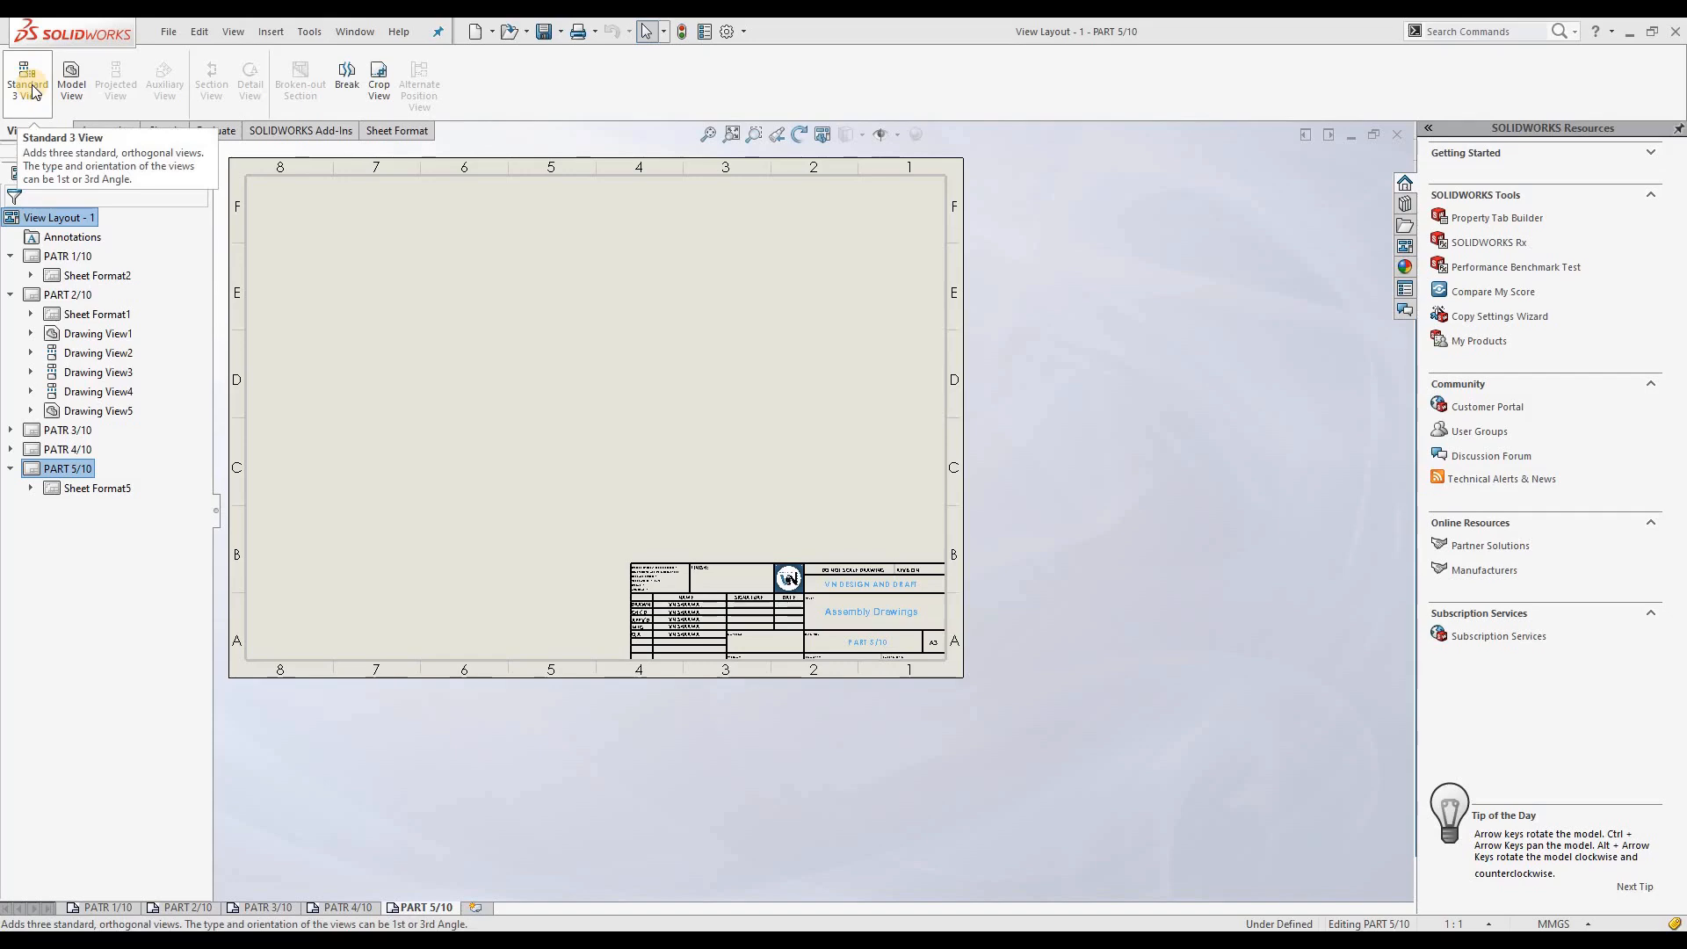
Insert the standard three views of the PART-5 assembly from the PART-05 folder onto the PART 5/10 sheet
{"action": "left_click", "coordinate": [35, 91]}
{"action": "left_click", "coordinate": [105, 402]}
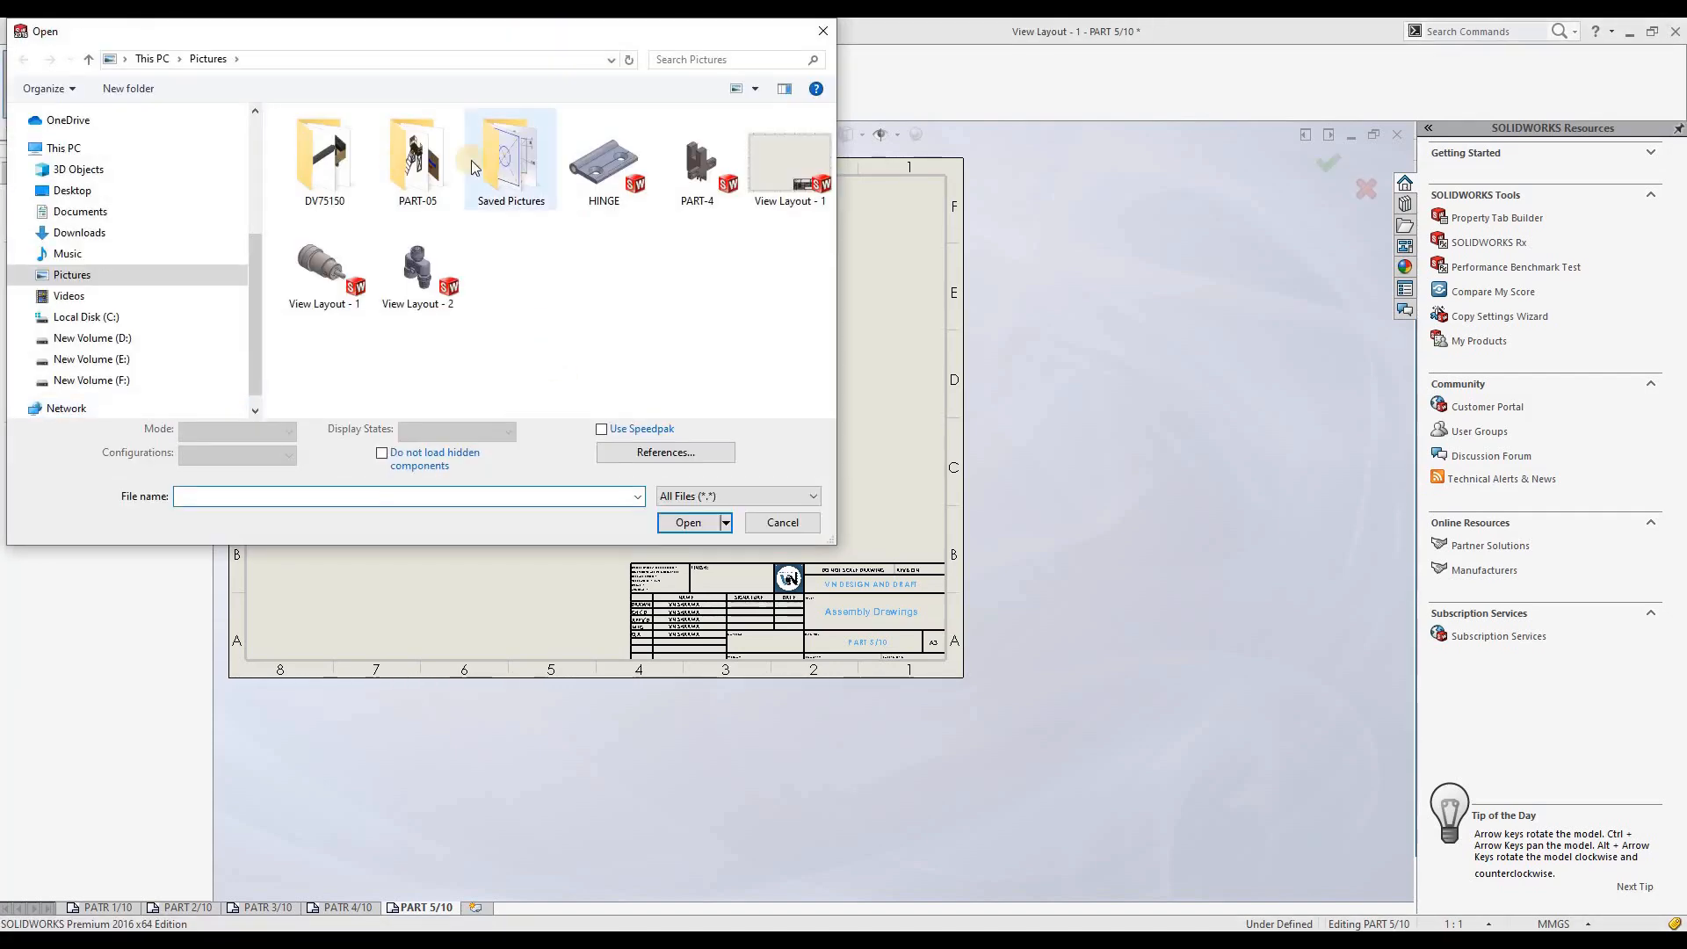
{"action": "double_click", "coordinate": [413, 160]}
{"action": "left_click", "coordinate": [540, 279]}
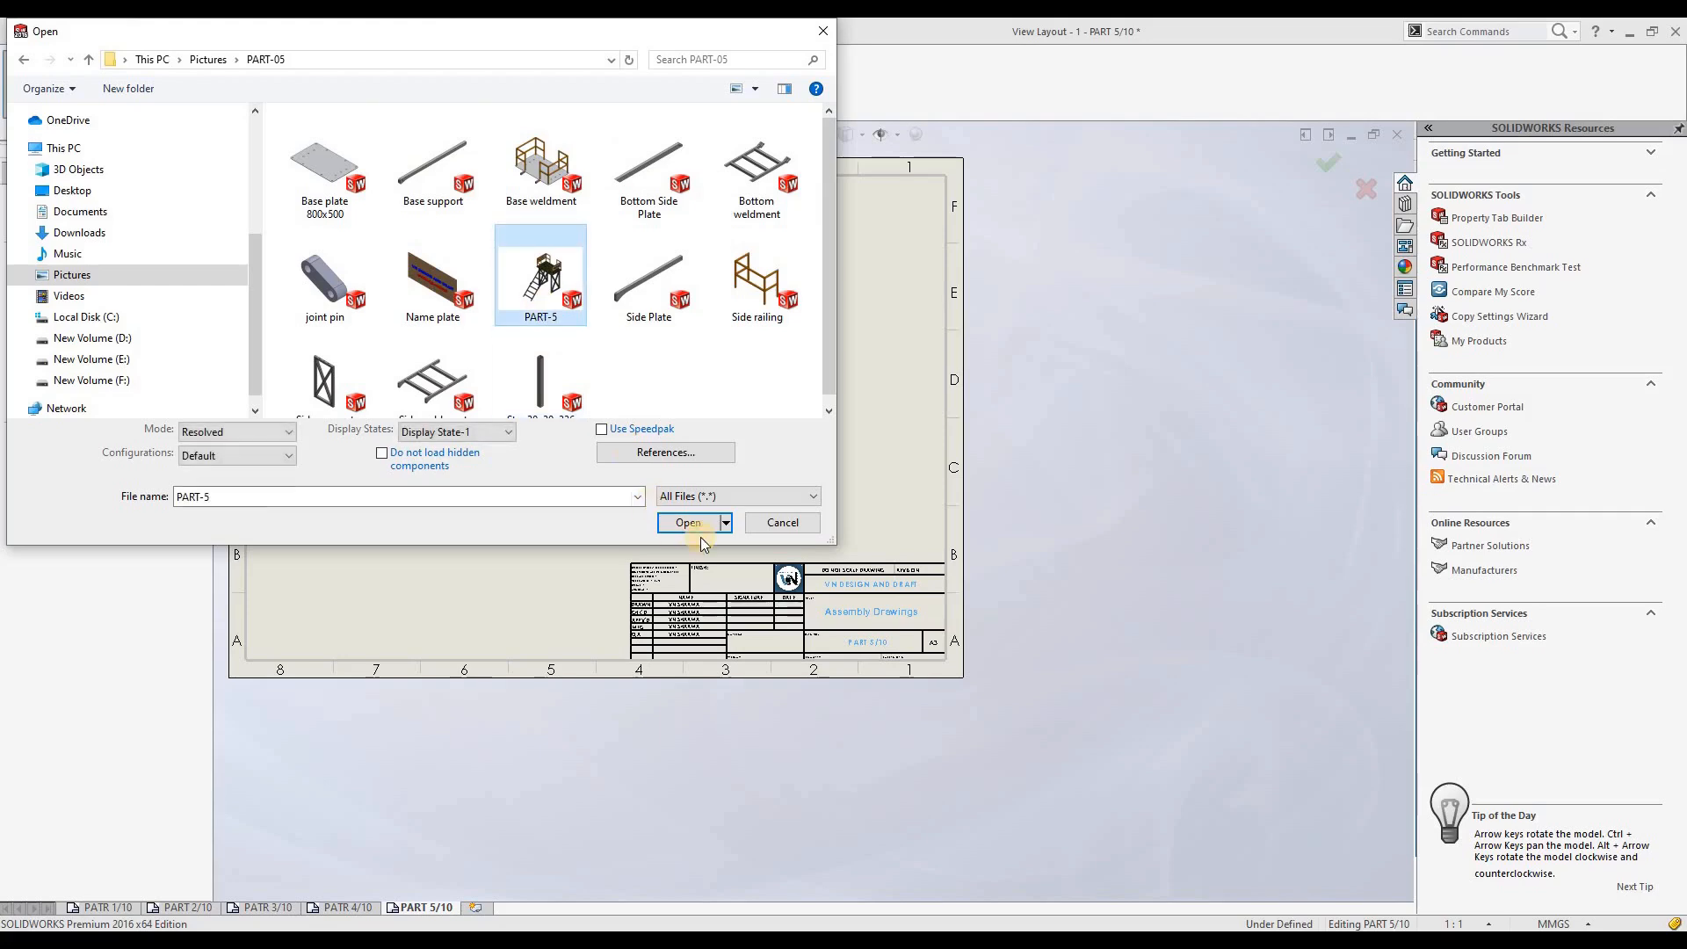
{"action": "left_click", "coordinate": [694, 529]}
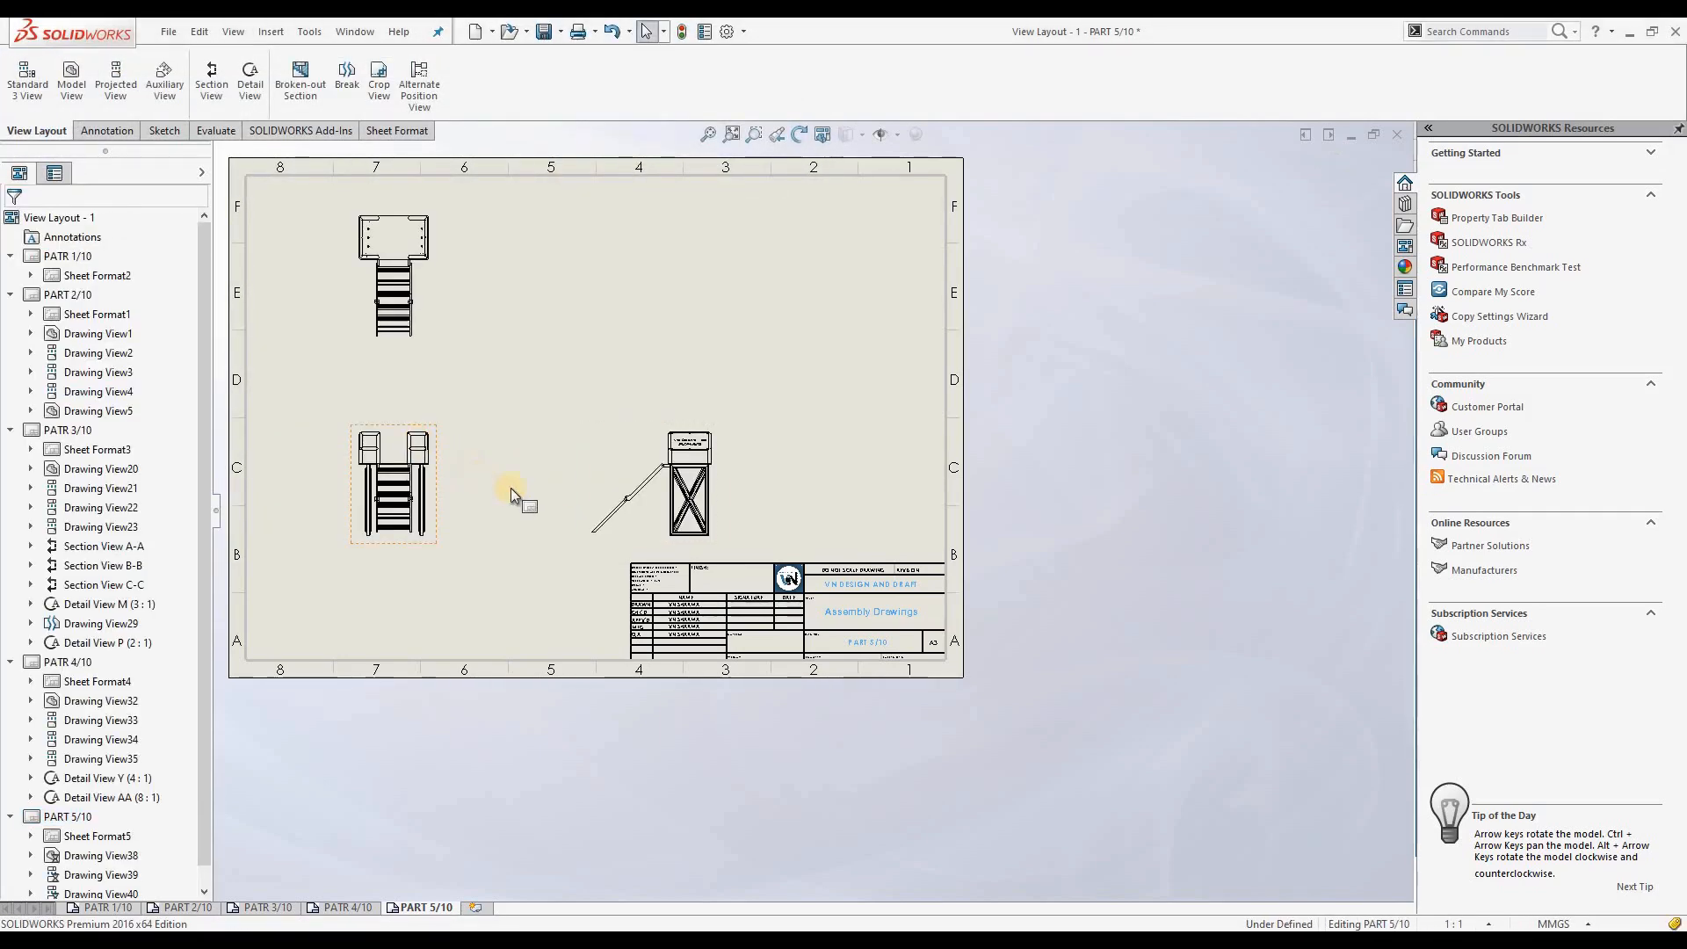
Set the front view's custom scale to 1:12
{"action": "left_click", "coordinate": [443, 534]}
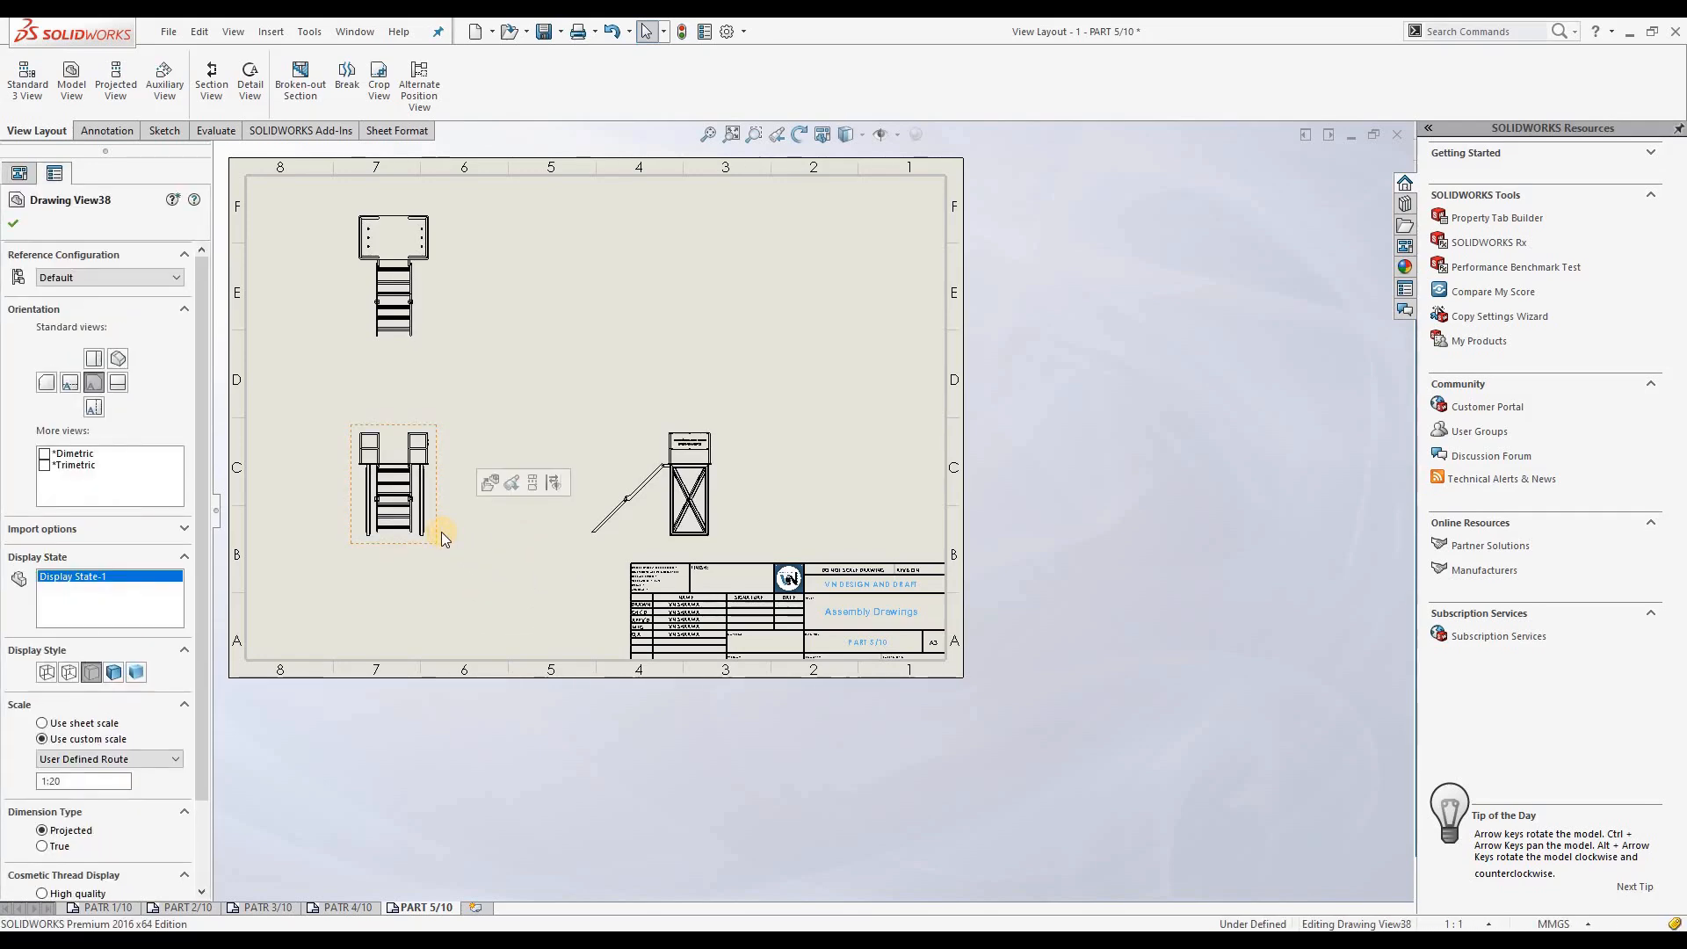
{"action": "left_click", "coordinate": [164, 276]}
{"action": "left_click", "coordinate": [163, 276]}
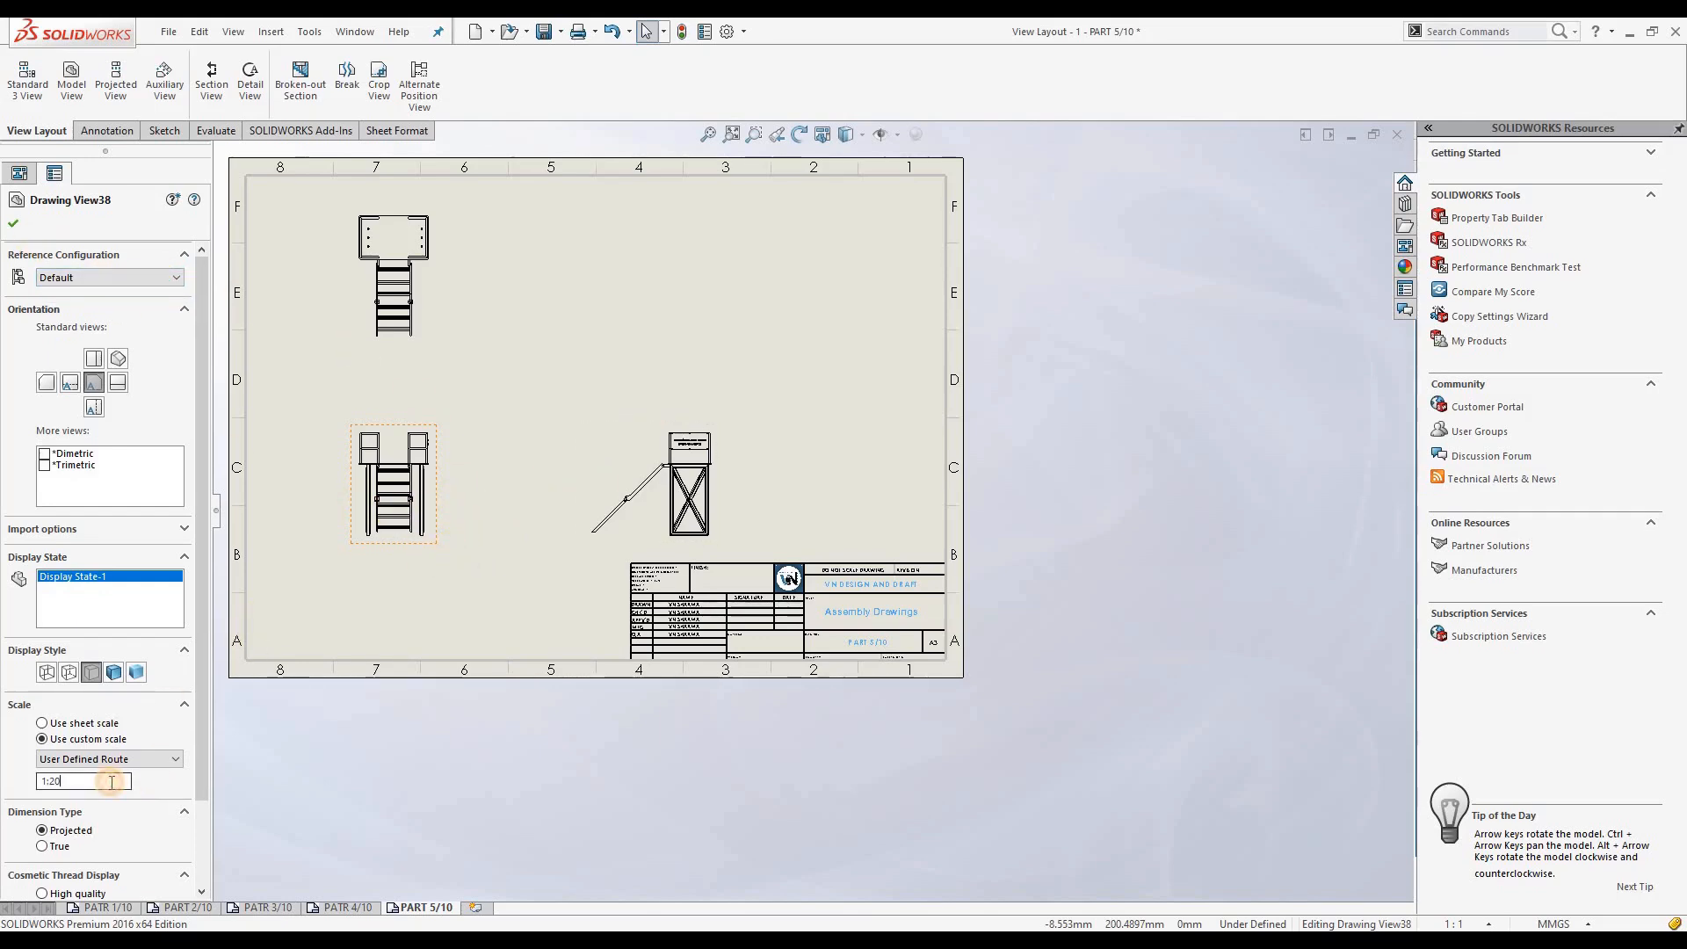
{"action": "key", "text": "BackSpace"}
{"action": "key", "text": "BackSpace"}
{"action": "type", "text": "12"}
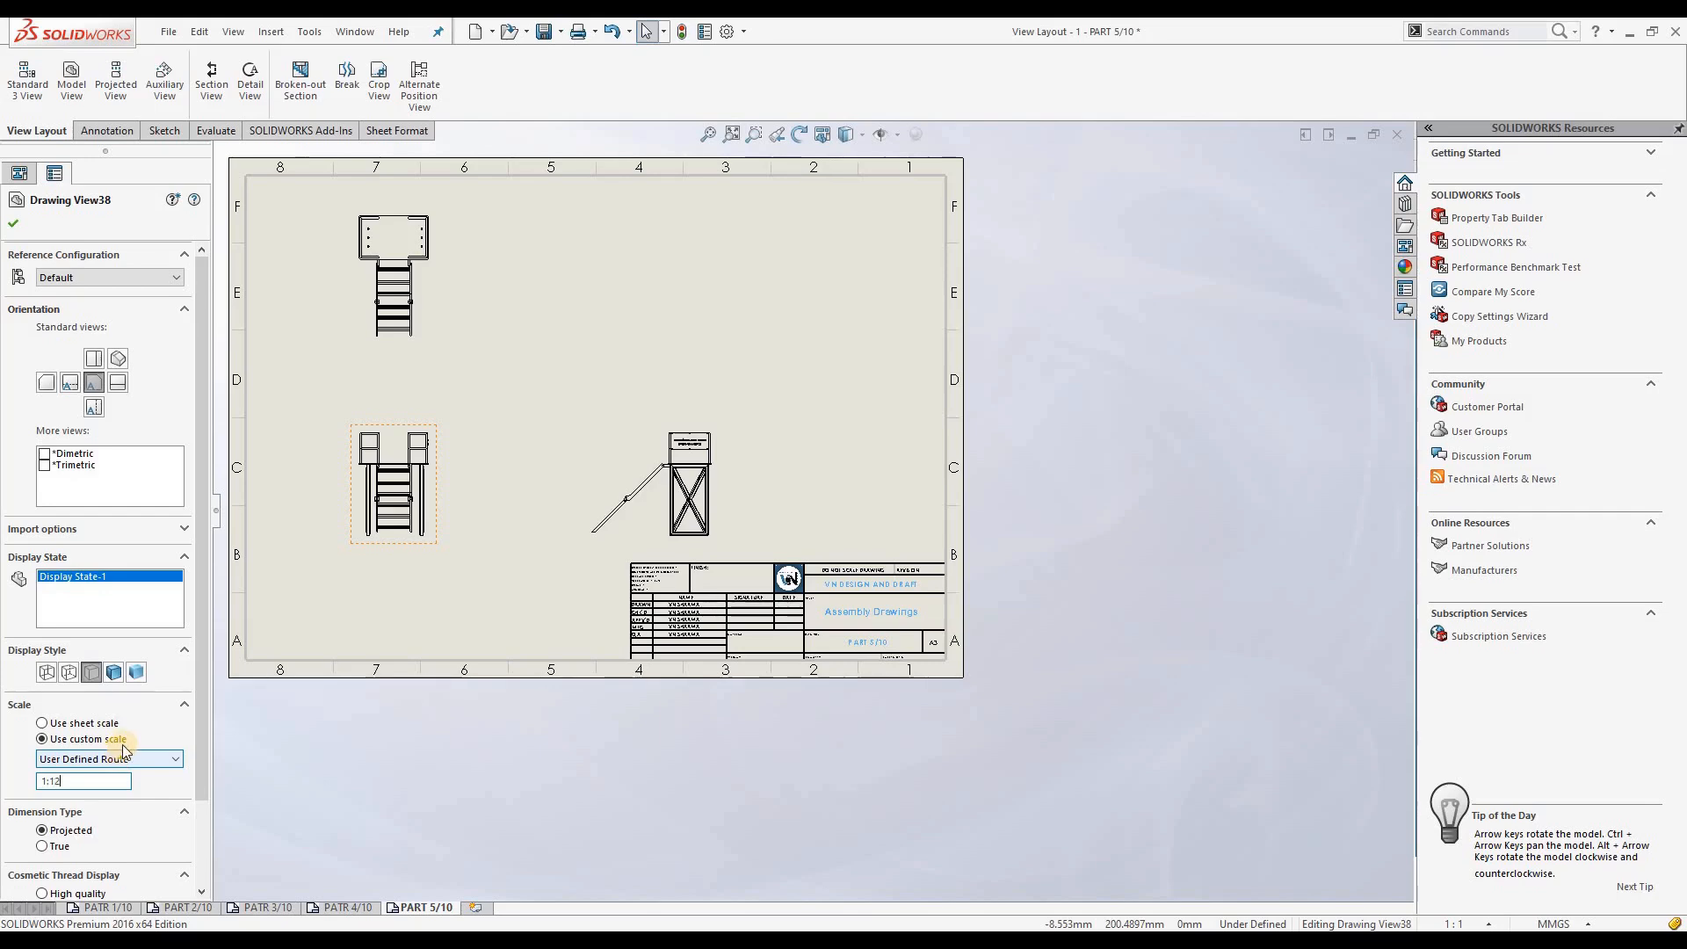
{"action": "left_click", "coordinate": [13, 223]}
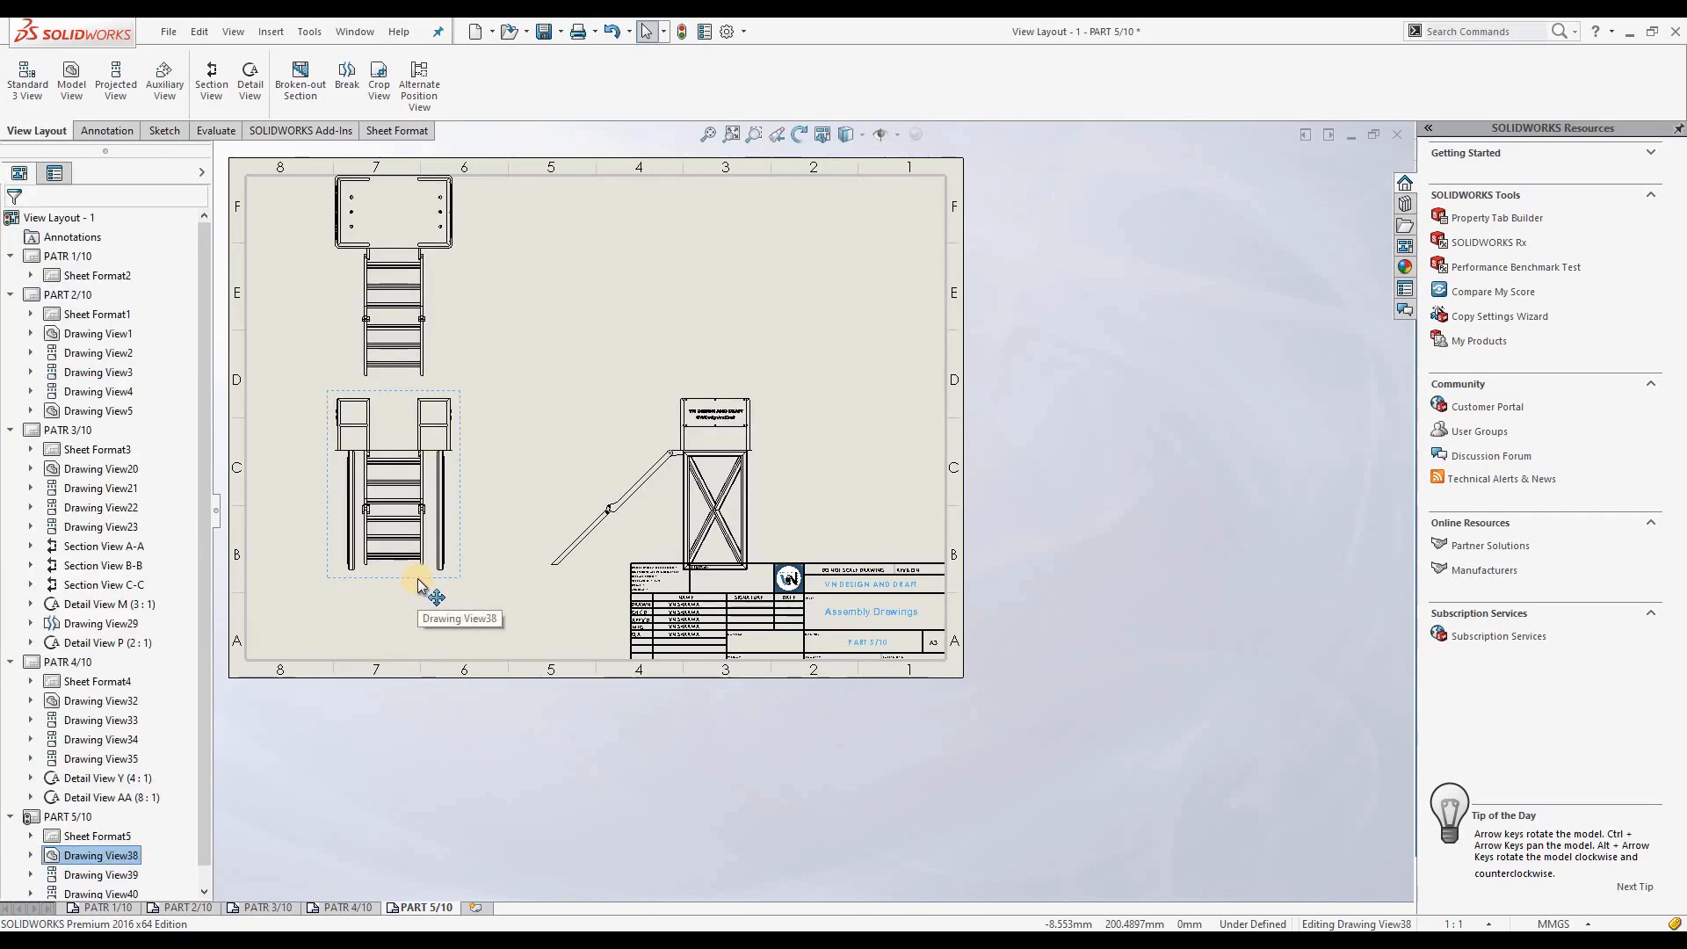
Reposition the three views so the front and side views sit beside the title block and the top view fits inside the sheet border
{"action": "left_click_drag", "start_coordinate": [418, 586], "coordinate": [354, 645]}
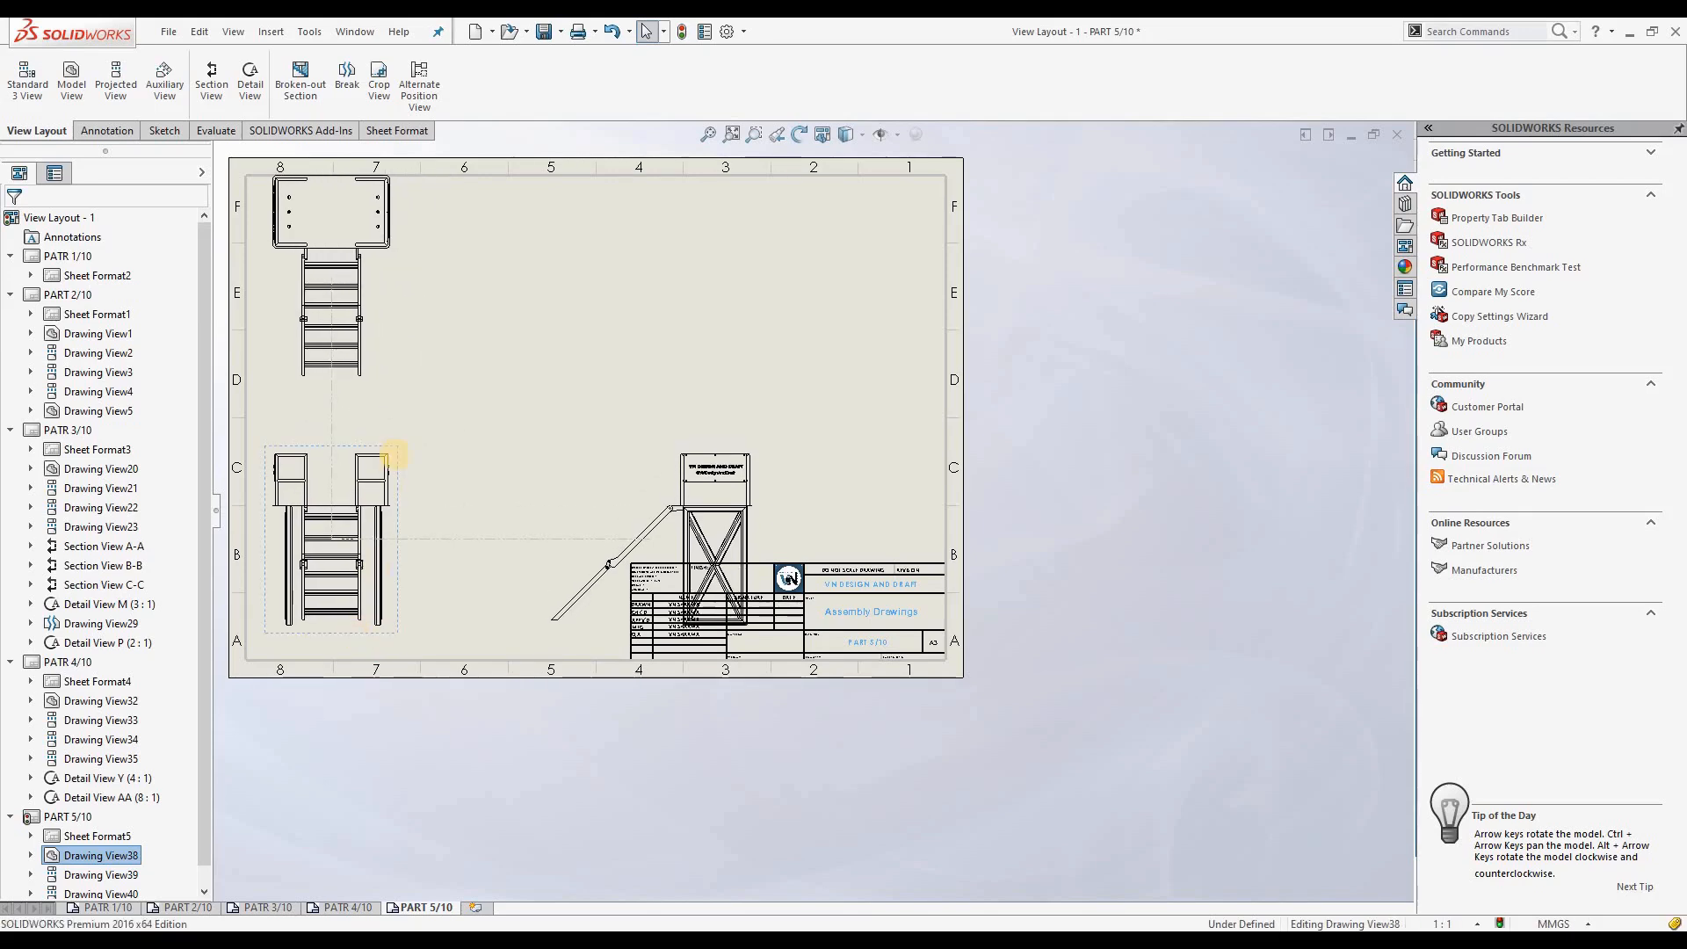
{"action": "left_click", "coordinate": [578, 592]}
{"action": "left_click_drag", "start_coordinate": [546, 587], "coordinate": [415, 603]}
{"action": "left_click", "coordinate": [384, 350]}
{"action": "left_click_drag", "start_coordinate": [396, 347], "coordinate": [394, 384]}
{"action": "left_click", "coordinate": [614, 392]}
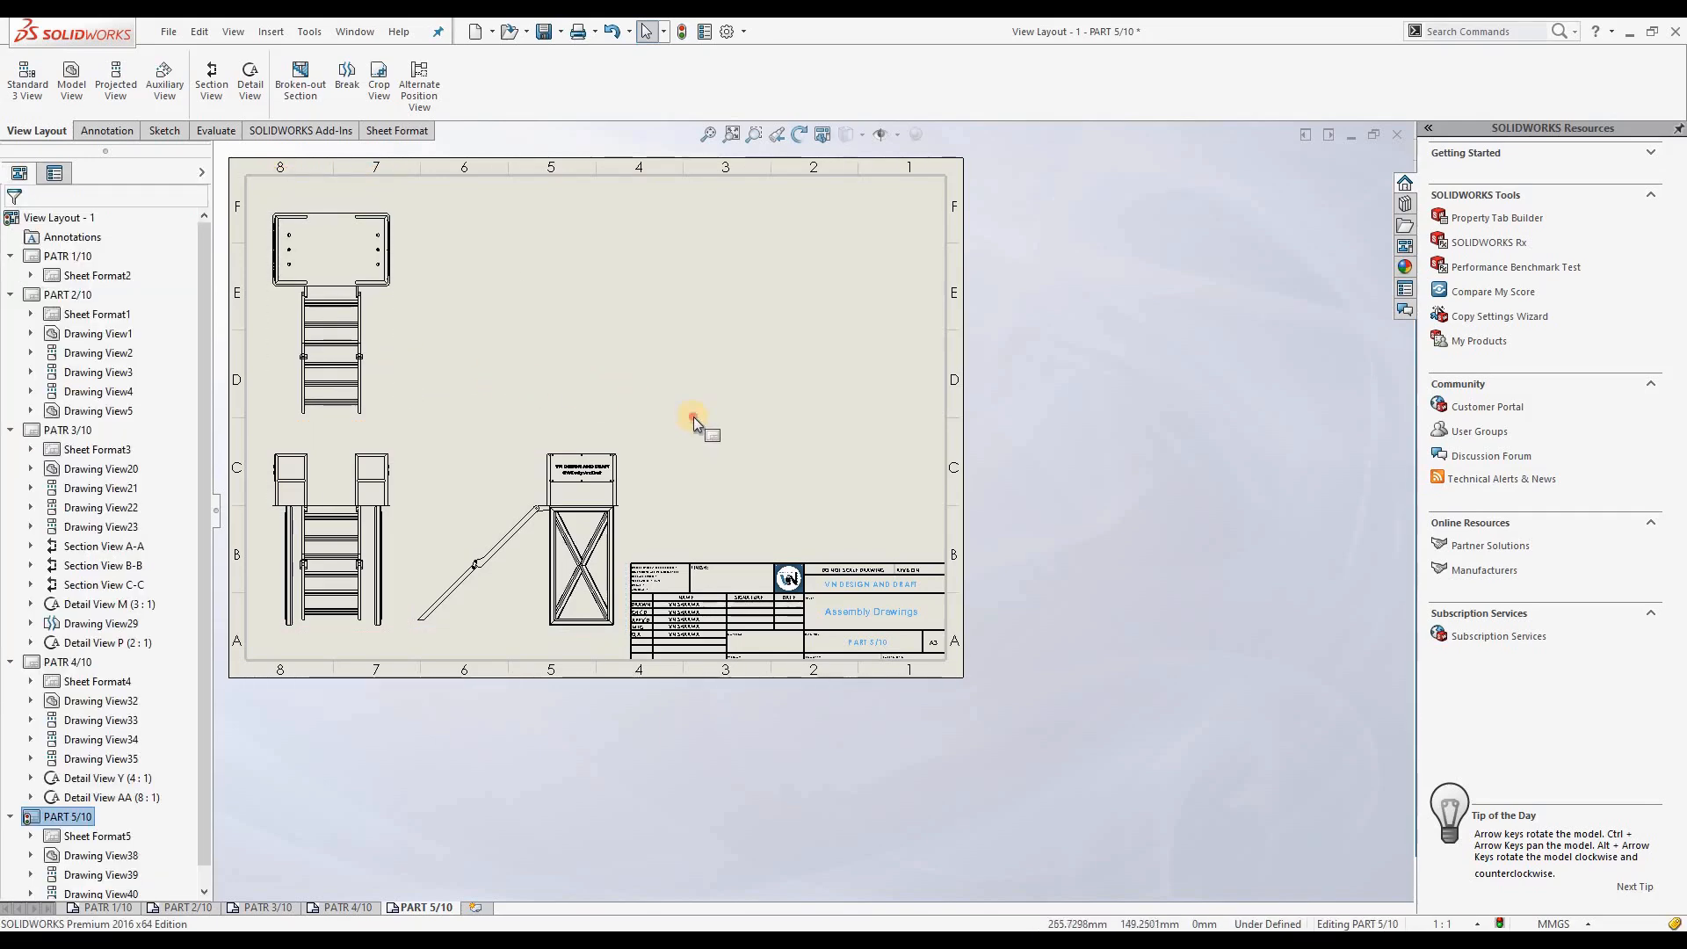
{"action": "left_click", "coordinate": [10, 661]}
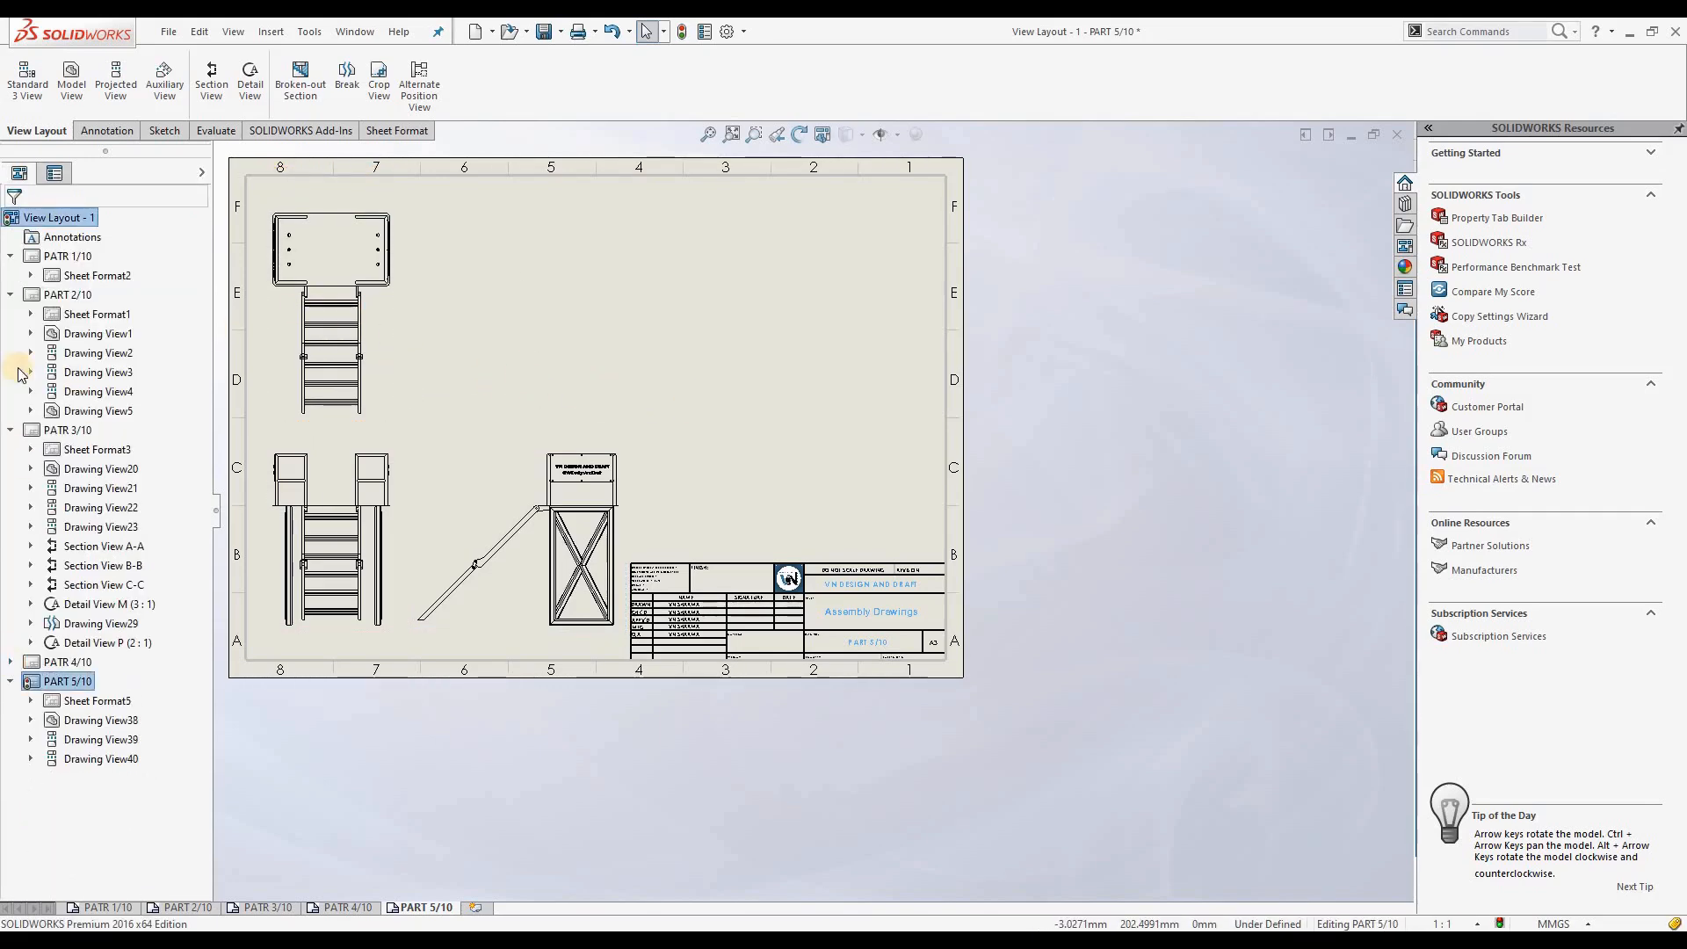
{"action": "left_click", "coordinate": [641, 348]}
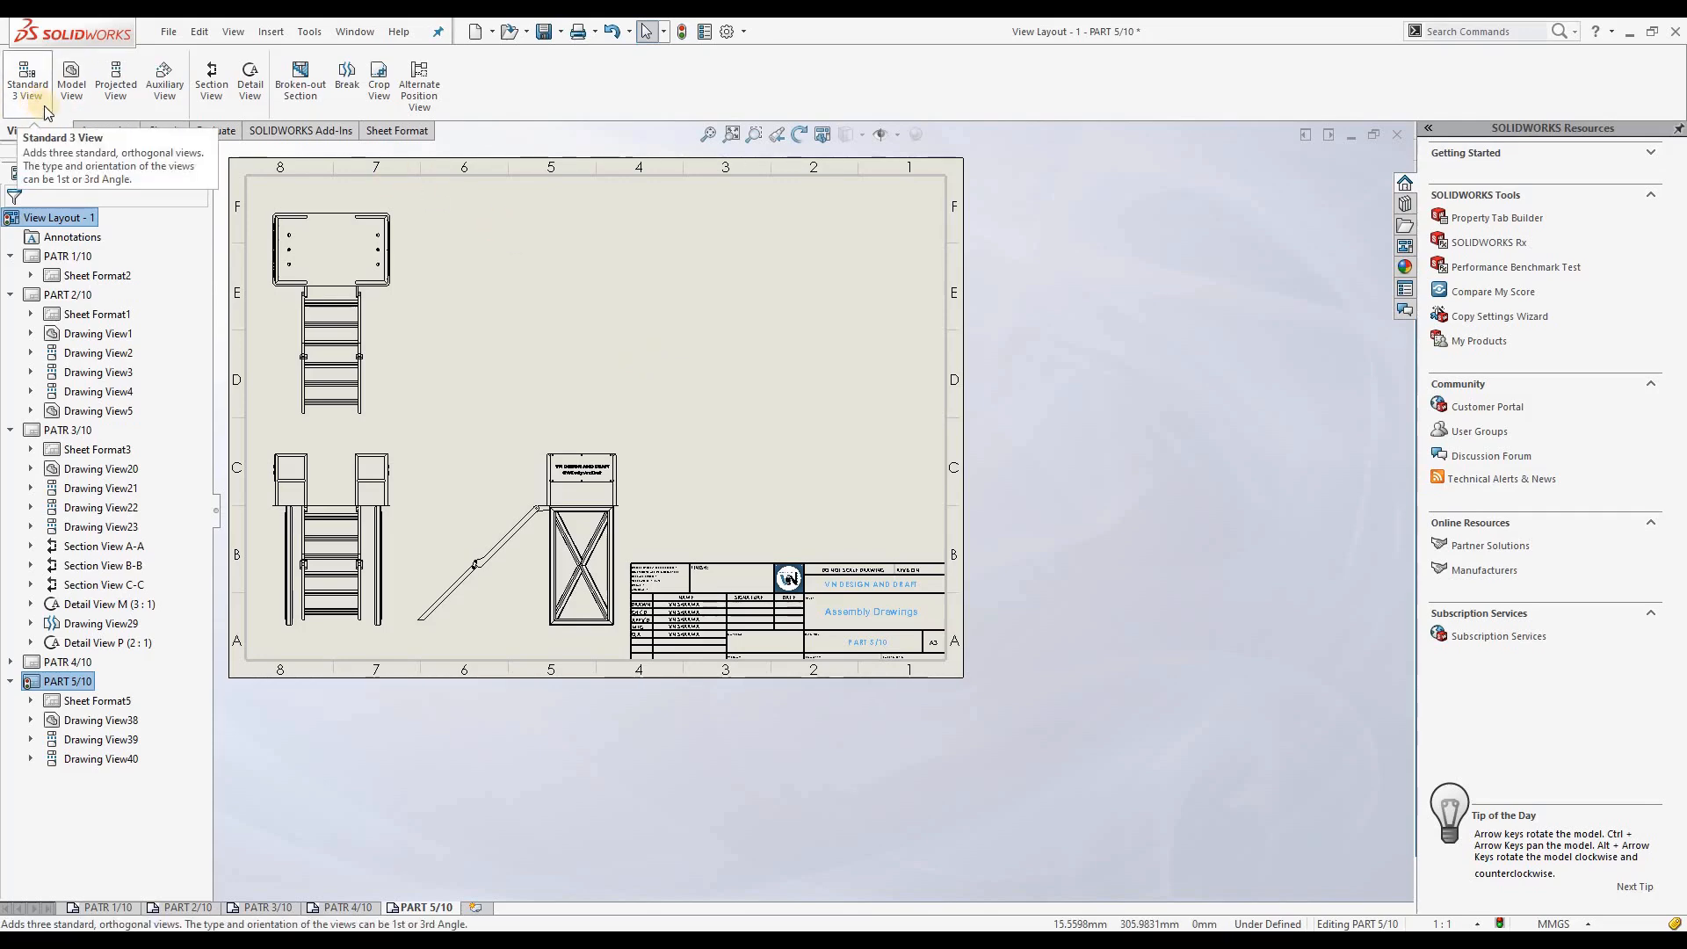
Insert a separate front model view of the PART-5 assembly in the empty area above the title block
{"action": "left_click", "coordinate": [69, 88]}
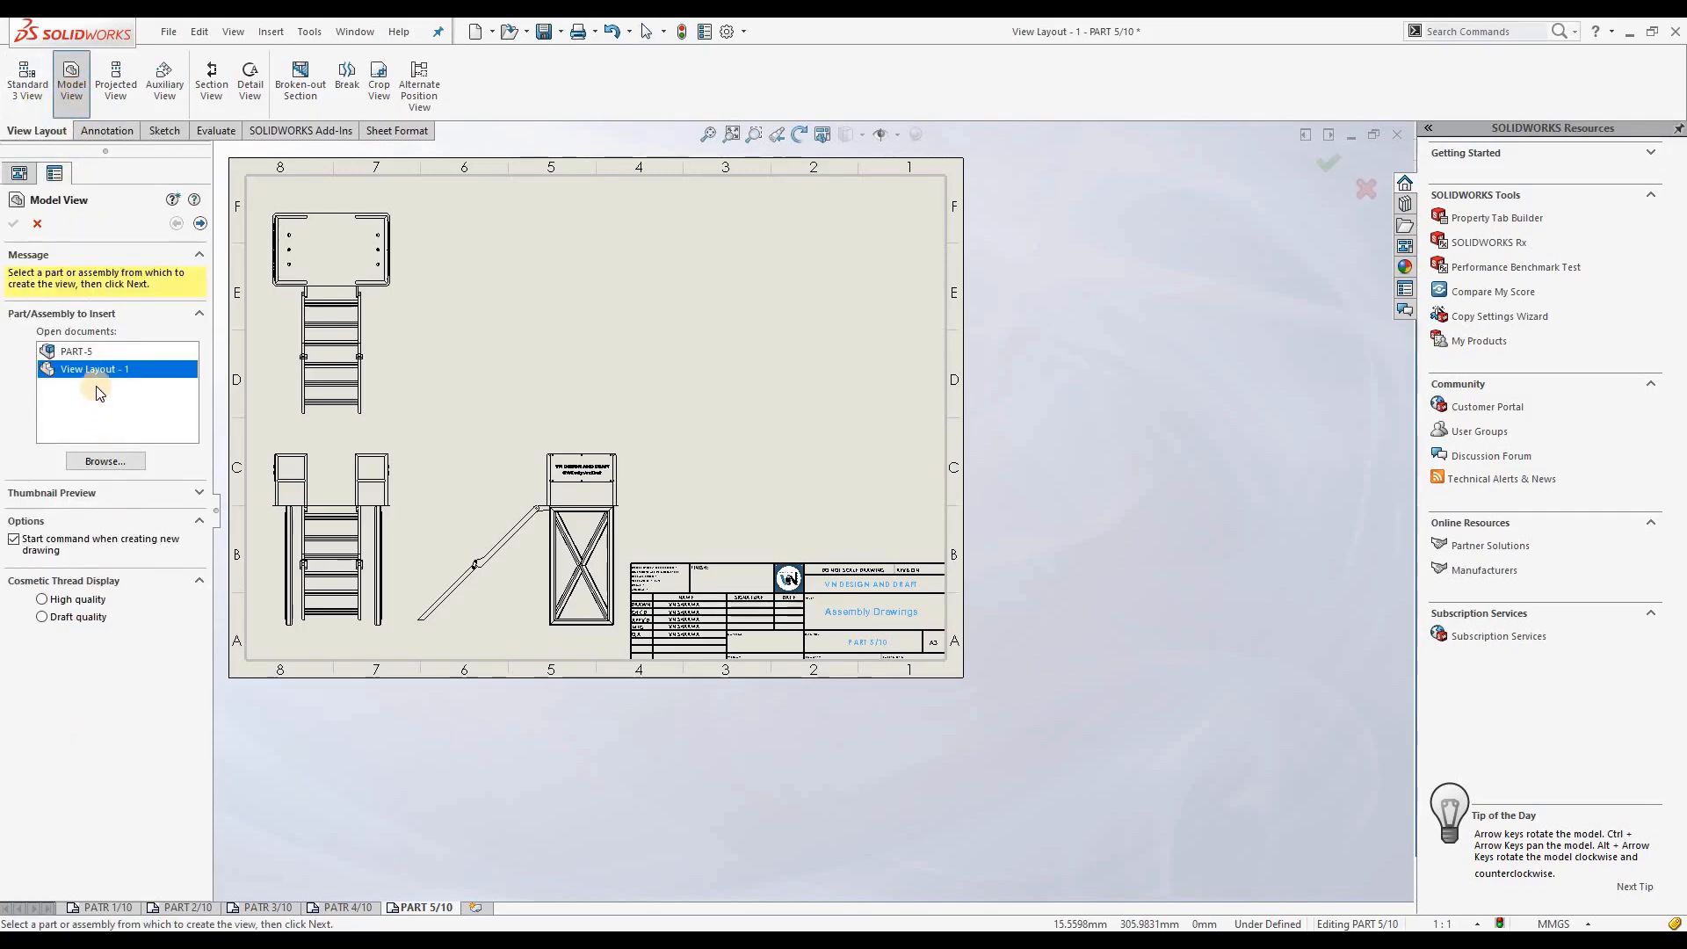
{"action": "left_click", "coordinate": [87, 352]}
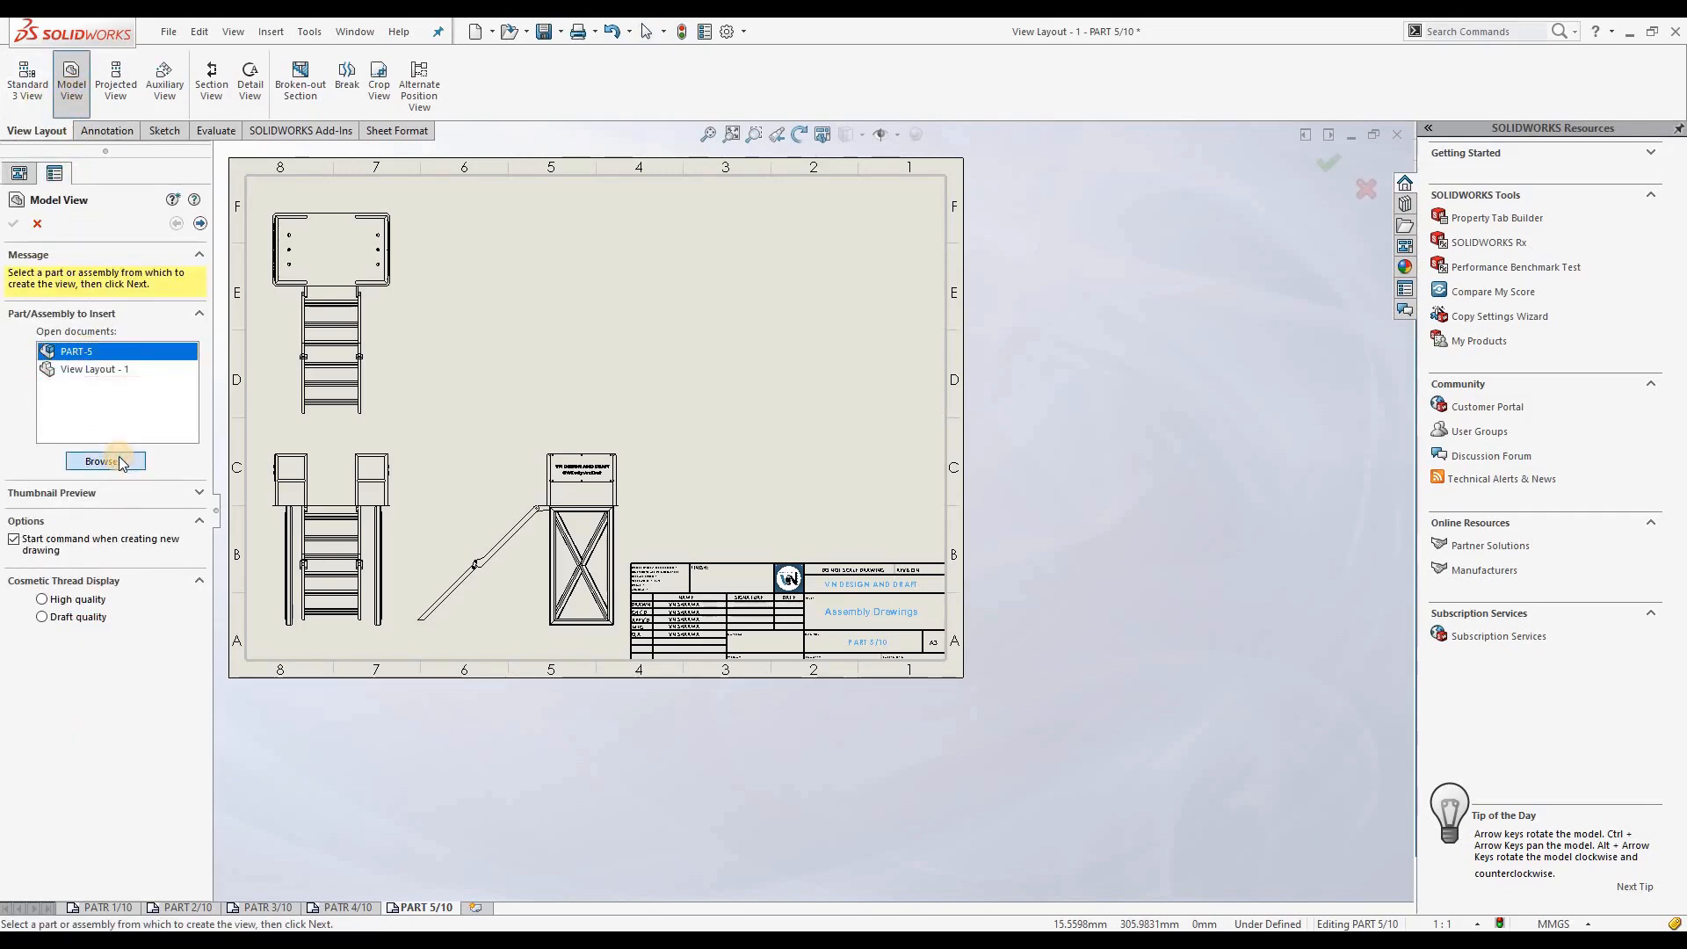
{"action": "left_click", "coordinate": [119, 456]}
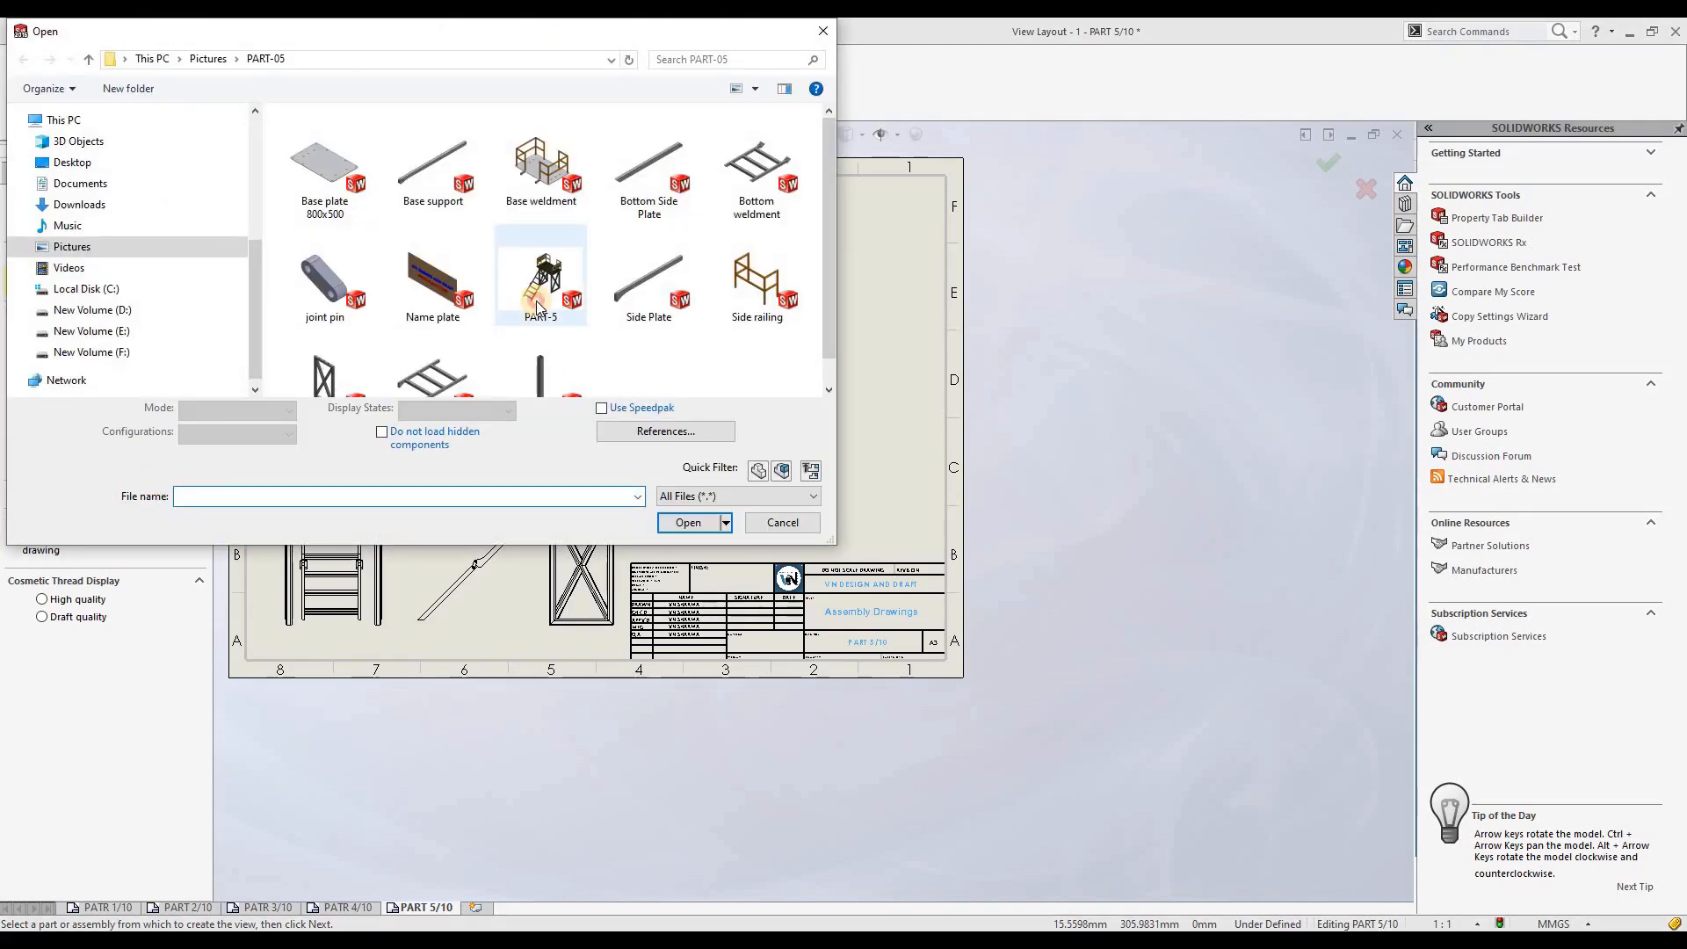
{"action": "left_click", "coordinate": [538, 290]}
{"action": "left_click", "coordinate": [688, 522]}
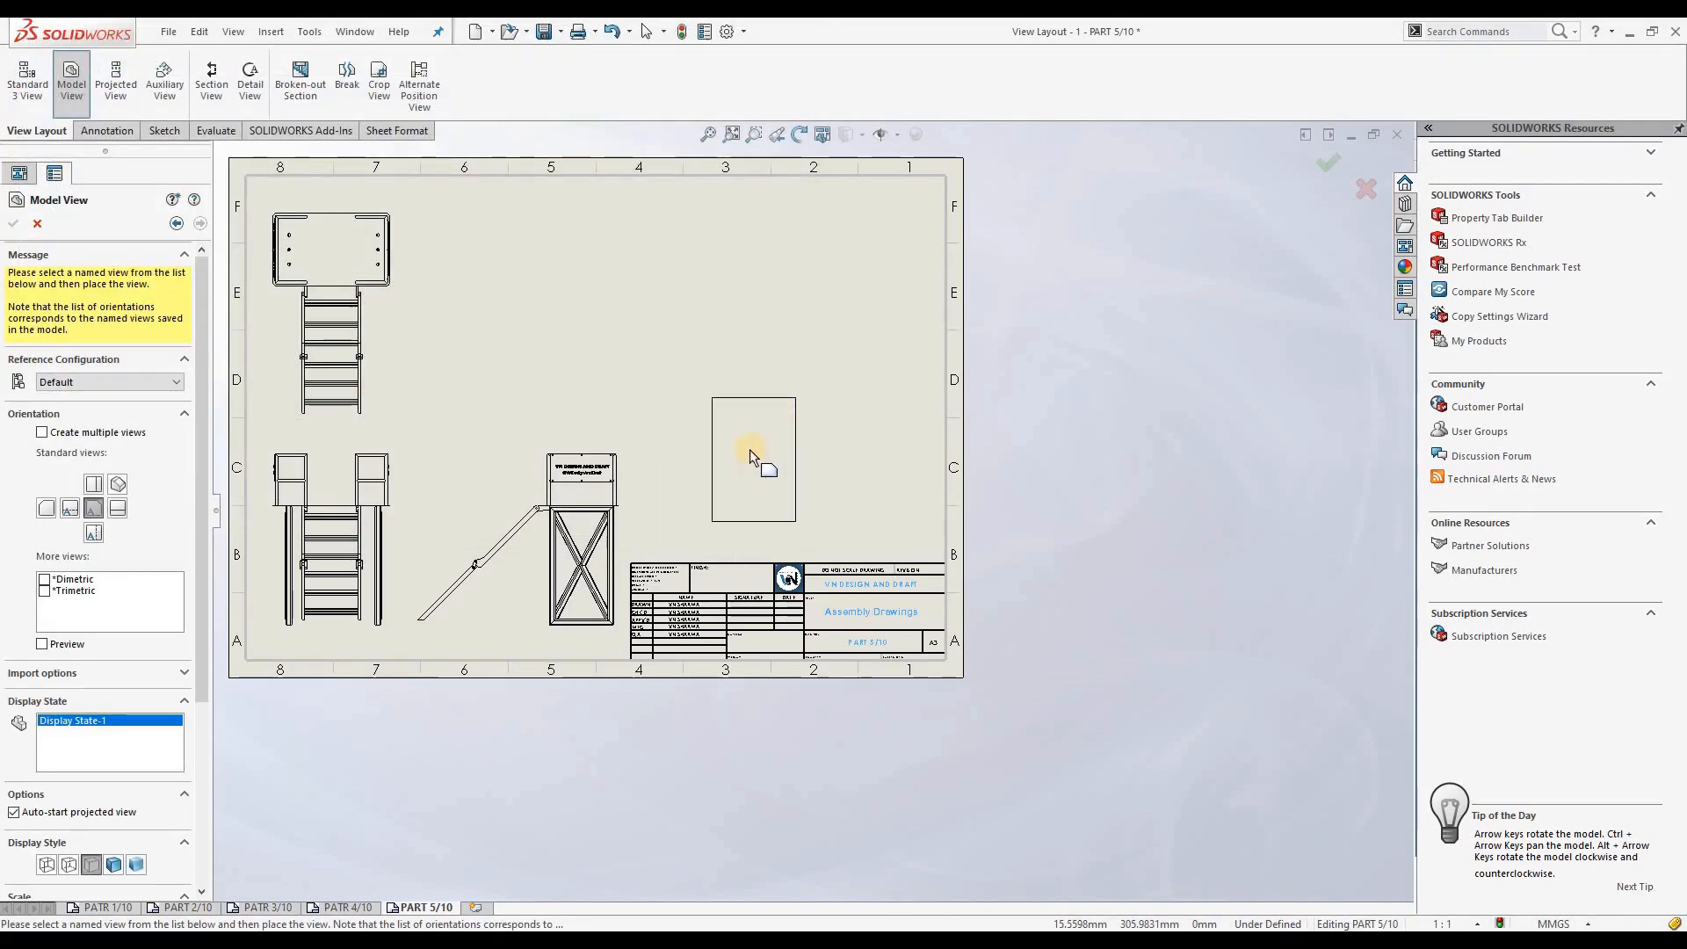
{"action": "left_click", "coordinate": [705, 464]}
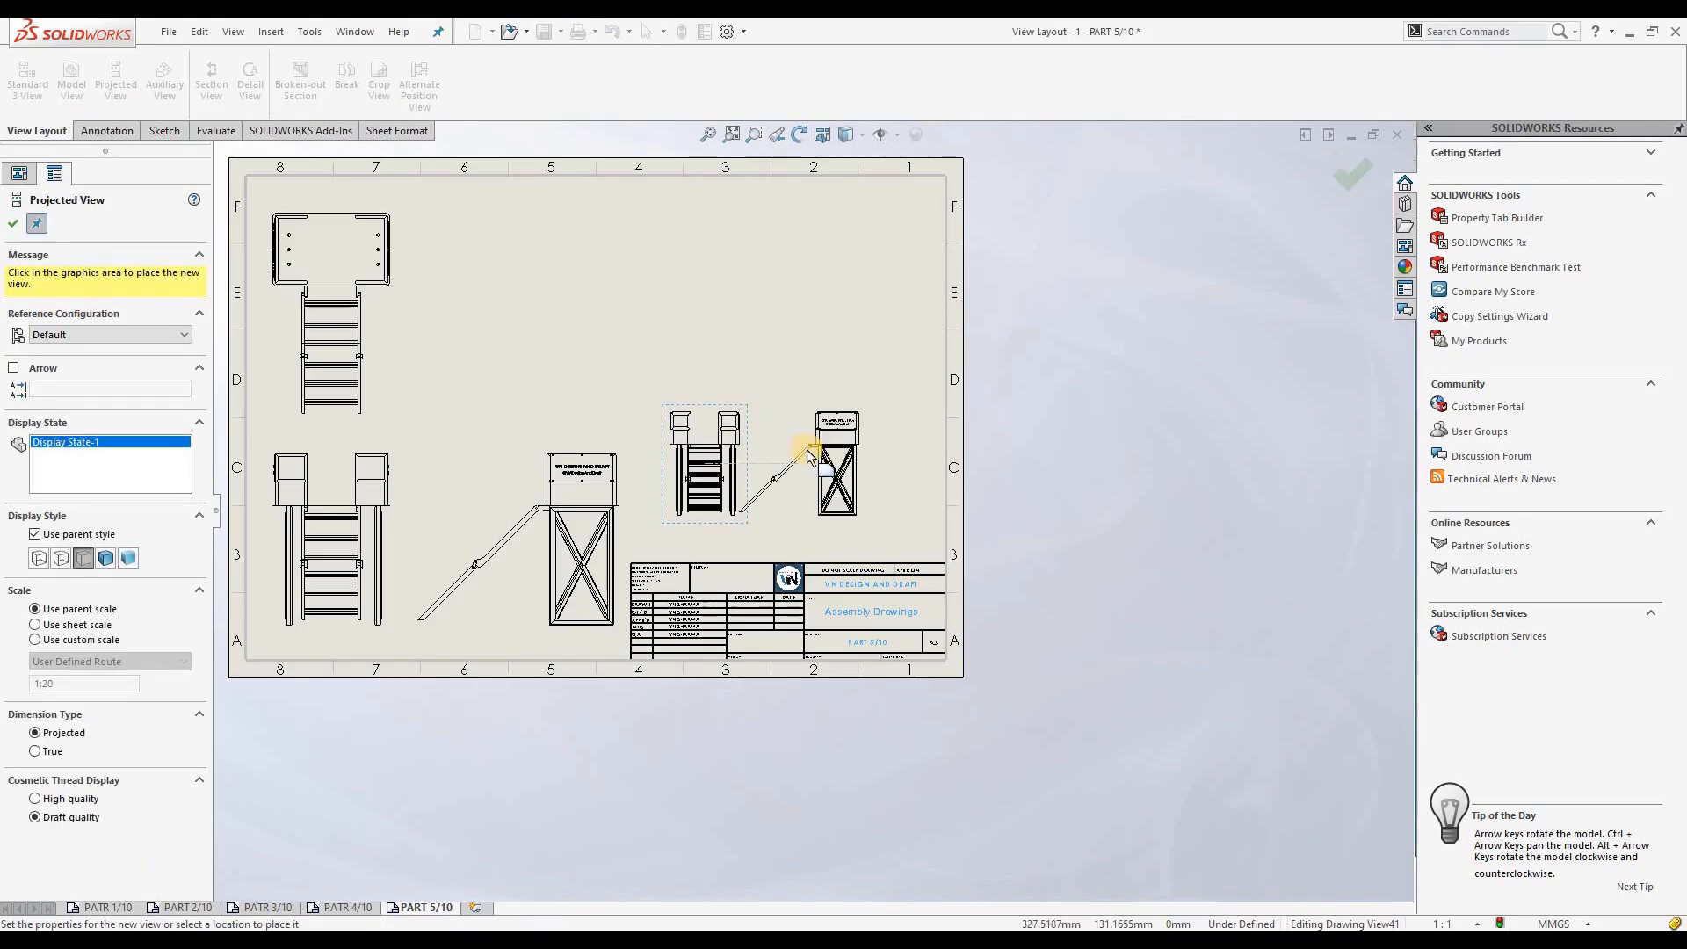
Project a side view and an isometric view from the new front model view
{"action": "left_click", "coordinate": [807, 451]}
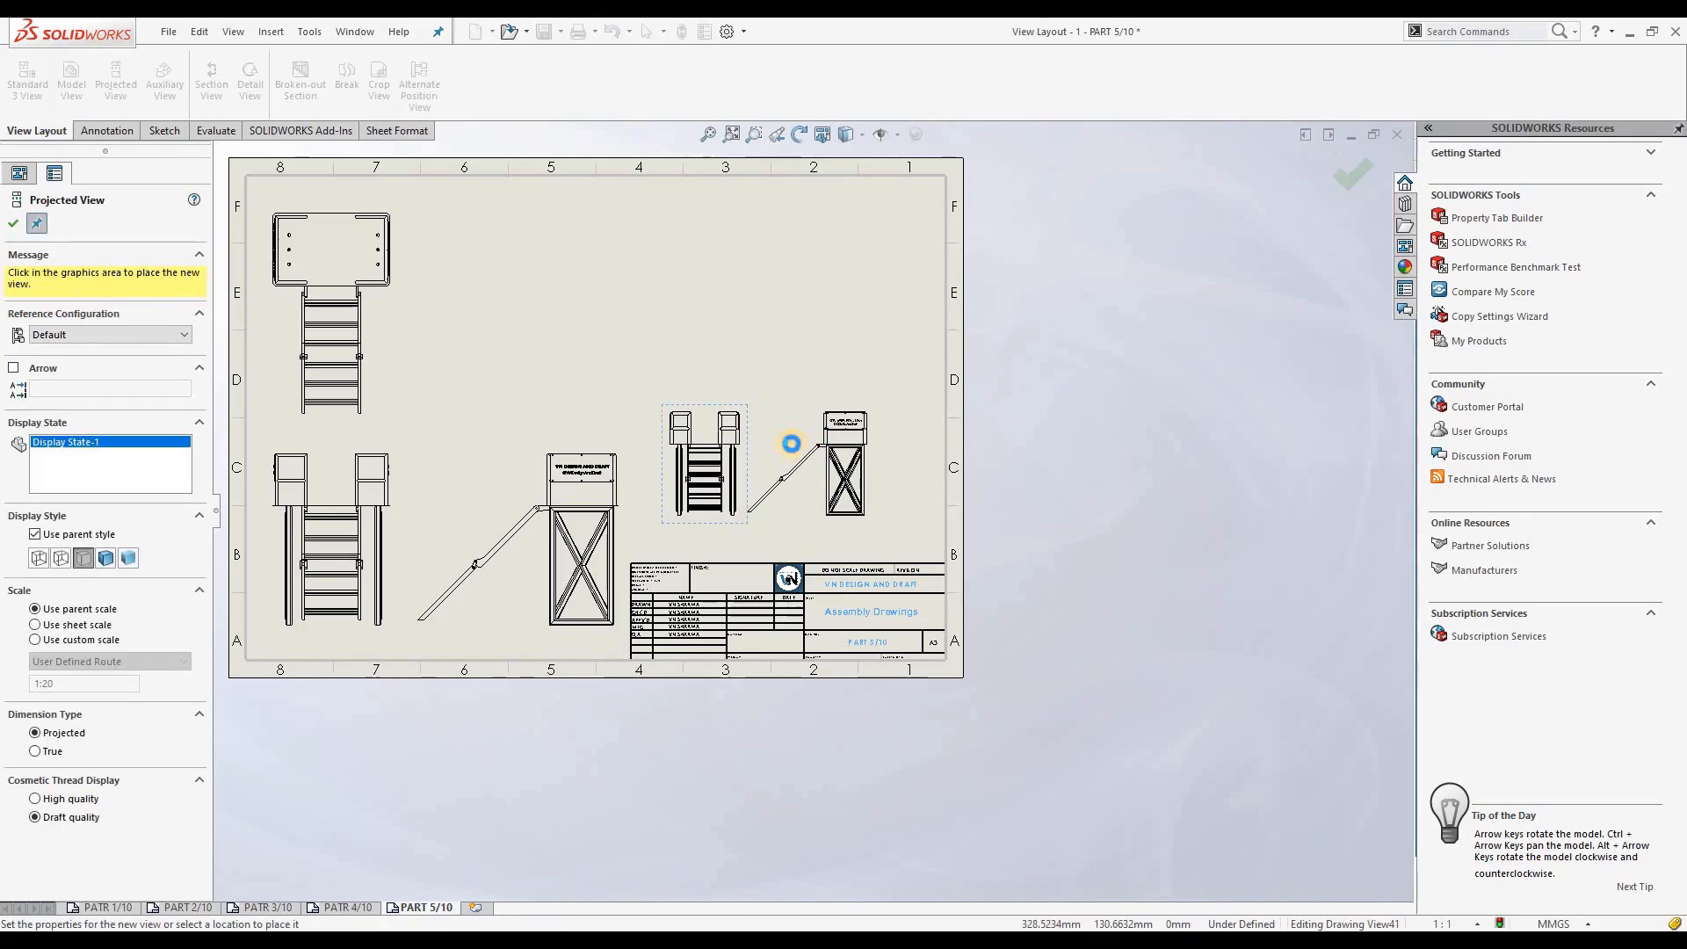
{"action": "left_click", "coordinate": [841, 326]}
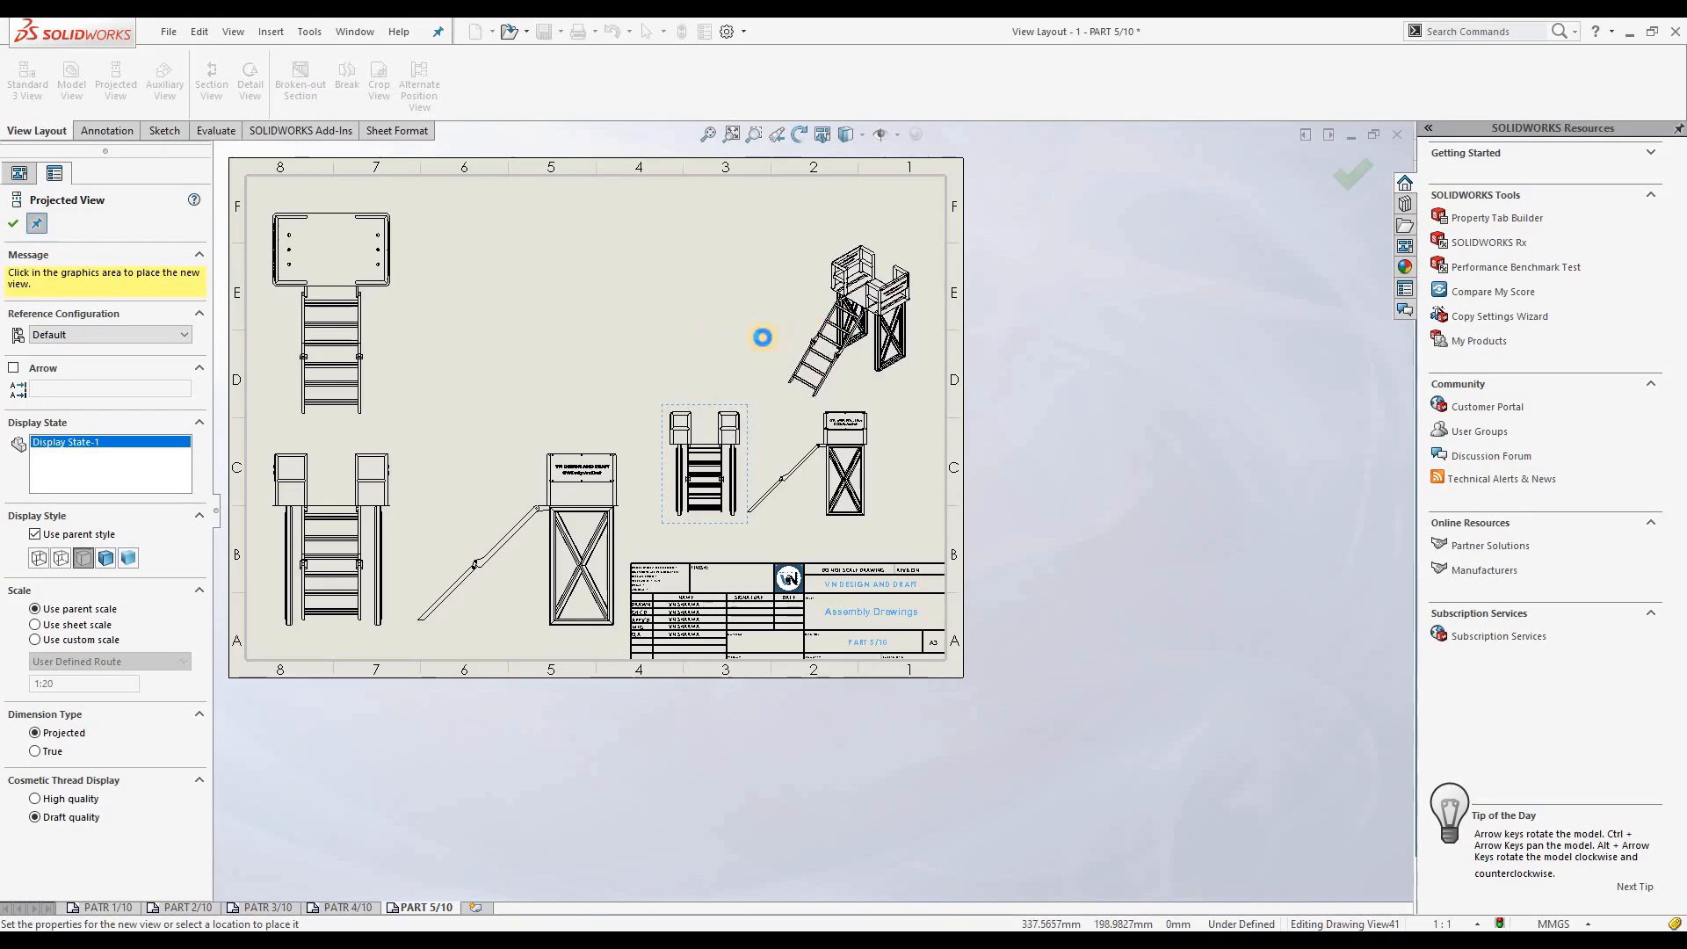
{"action": "left_click", "coordinate": [528, 288]}
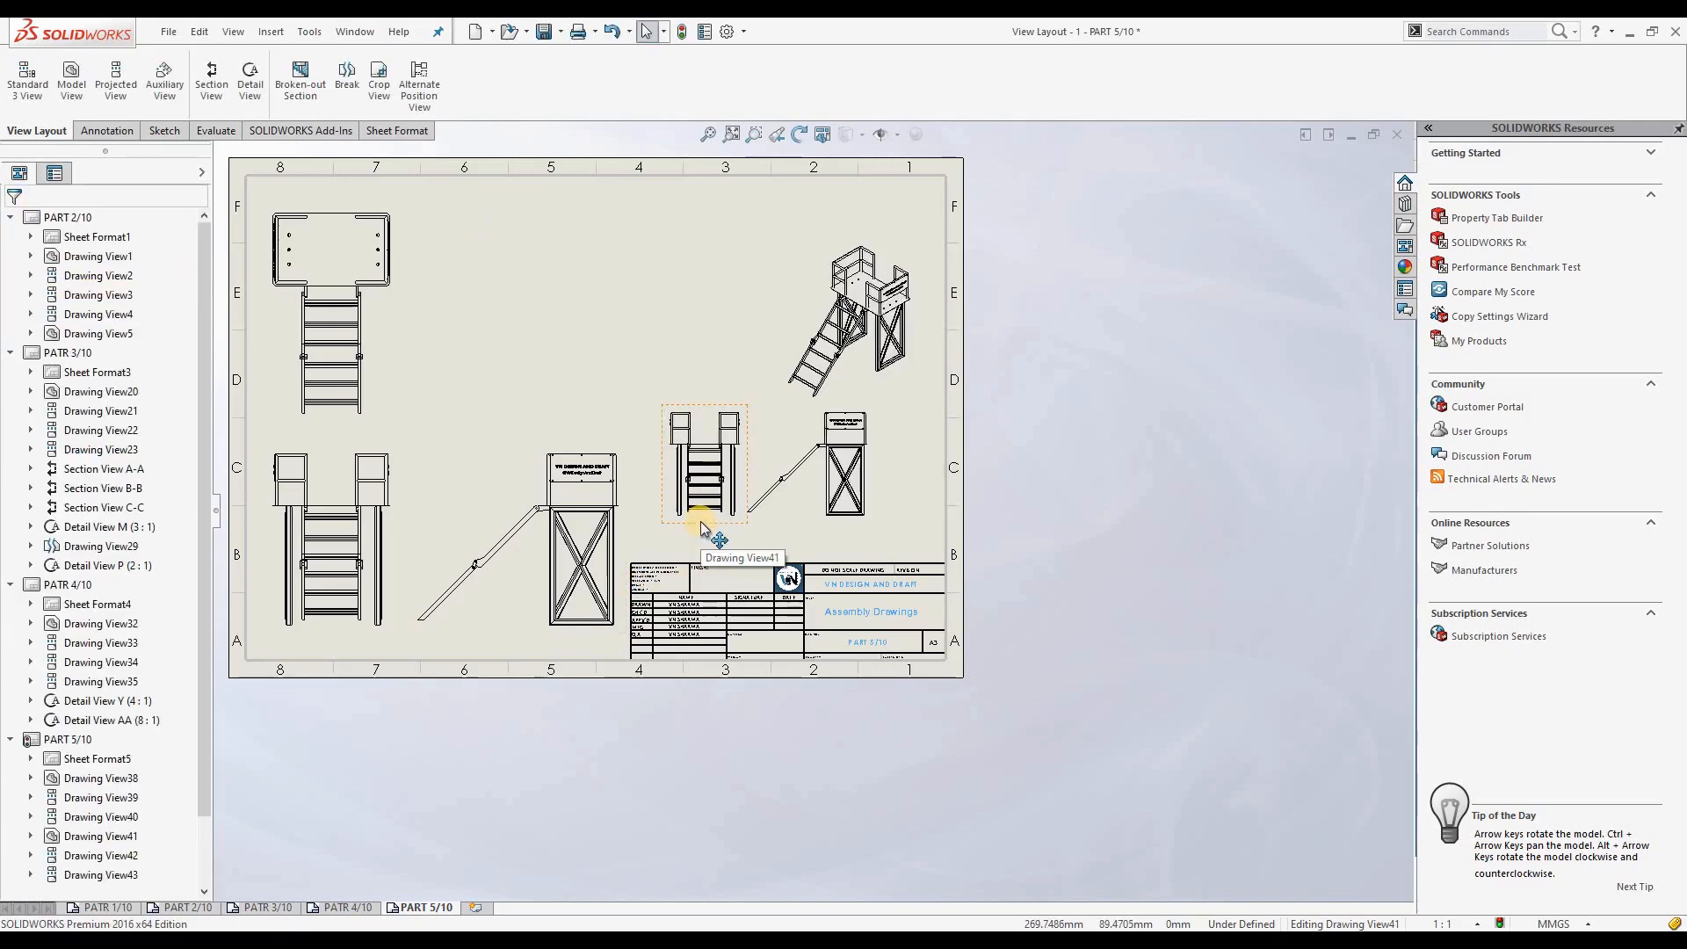
Start an alternate position view on the smaller side view with a new configuration, declining the assembly rebuild
{"action": "left_click", "coordinate": [798, 514]}
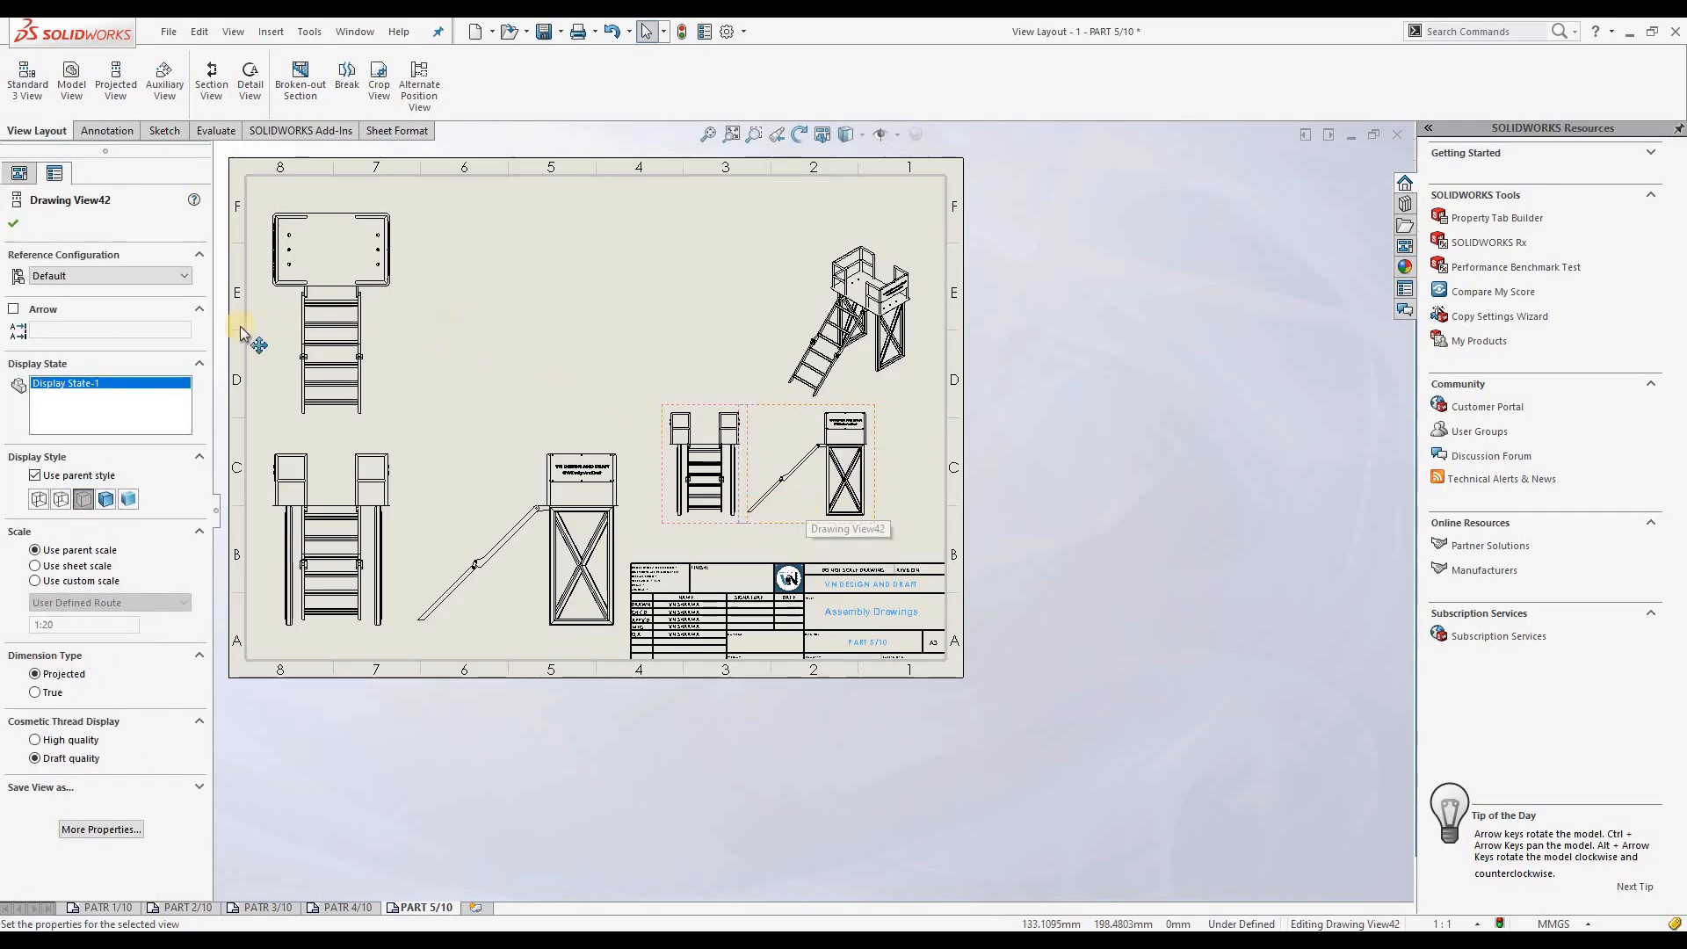
{"action": "left_click", "coordinate": [149, 277]}
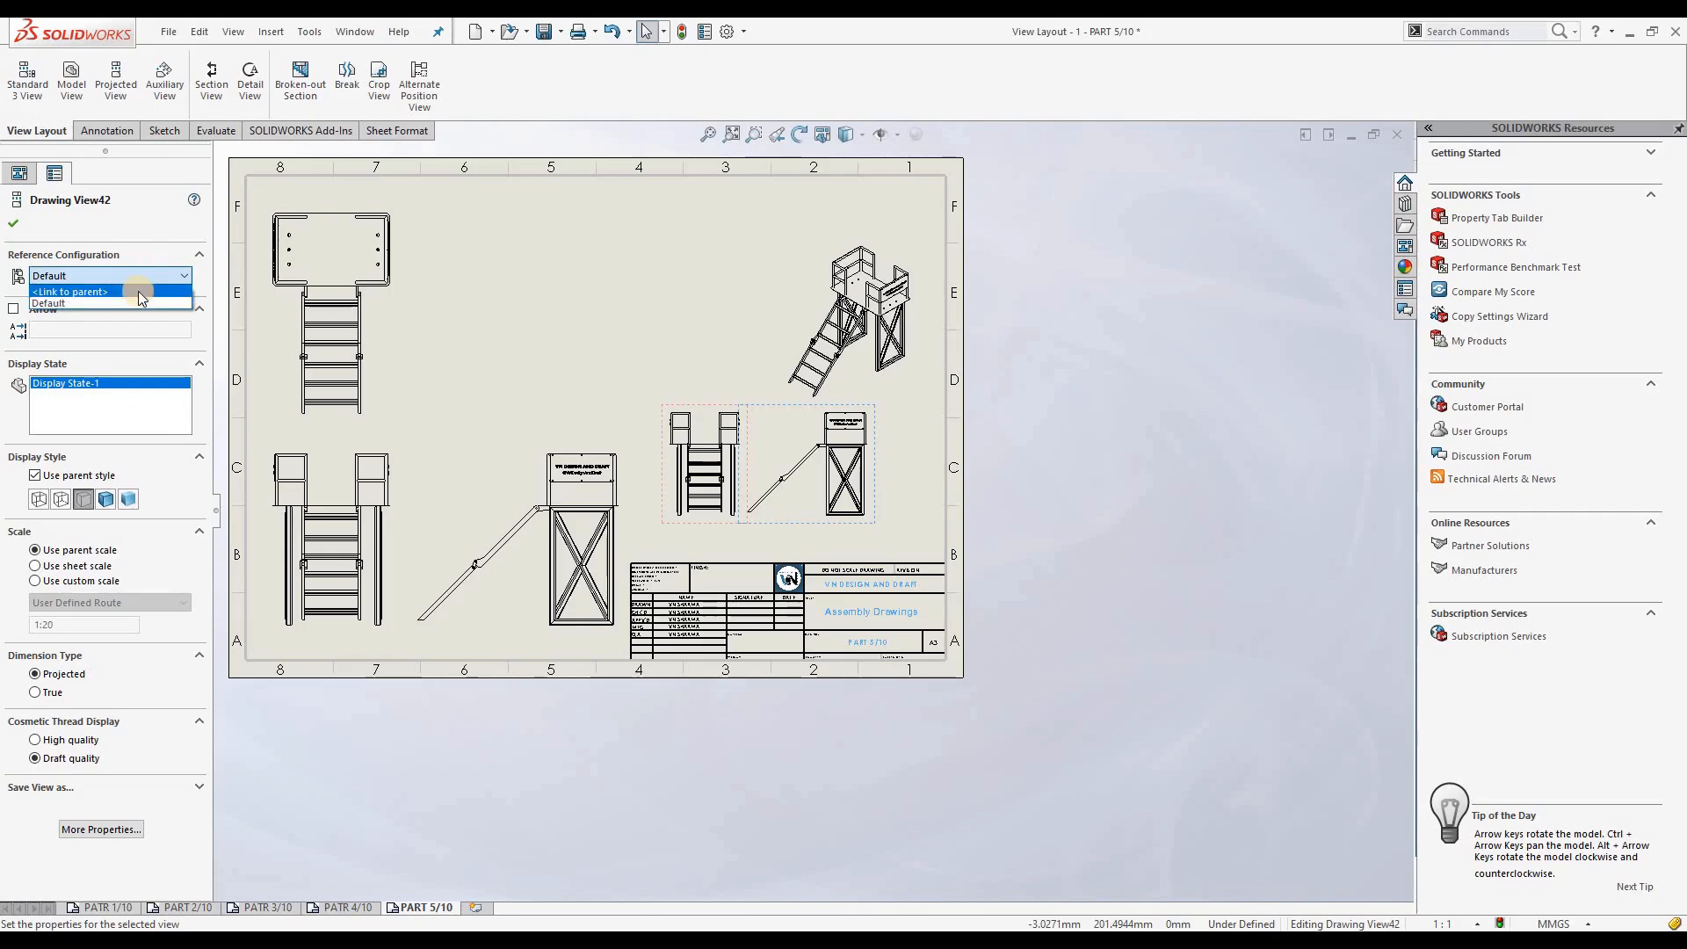
{"action": "left_click", "coordinate": [149, 276]}
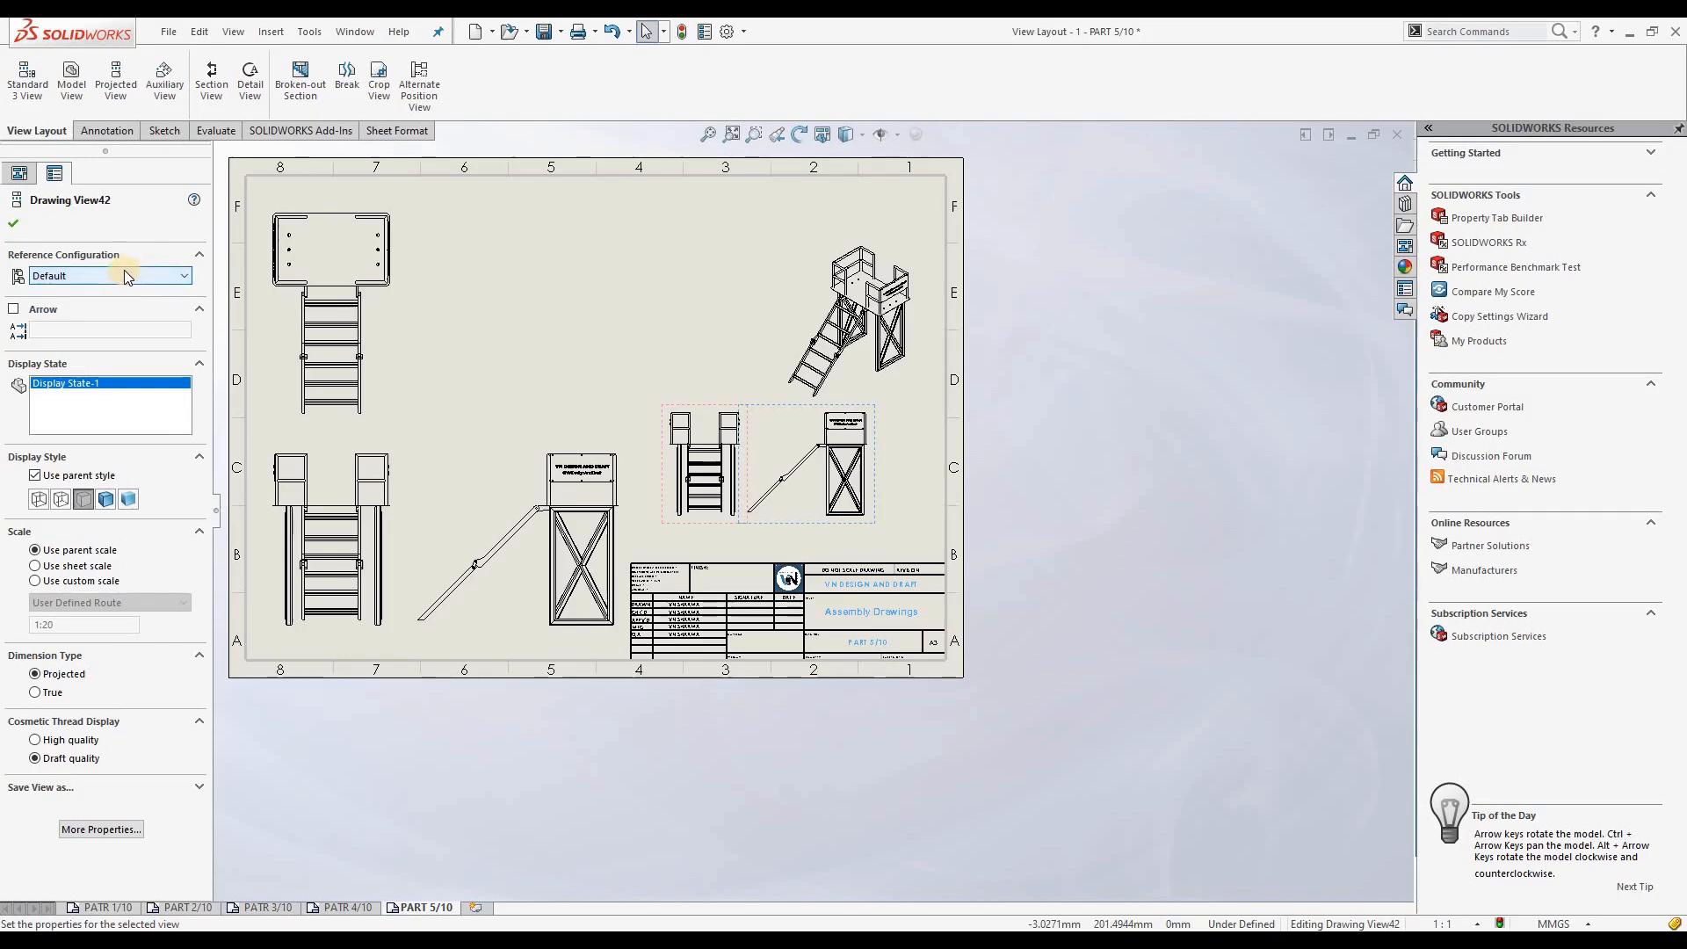
{"action": "left_click", "coordinate": [13, 223]}
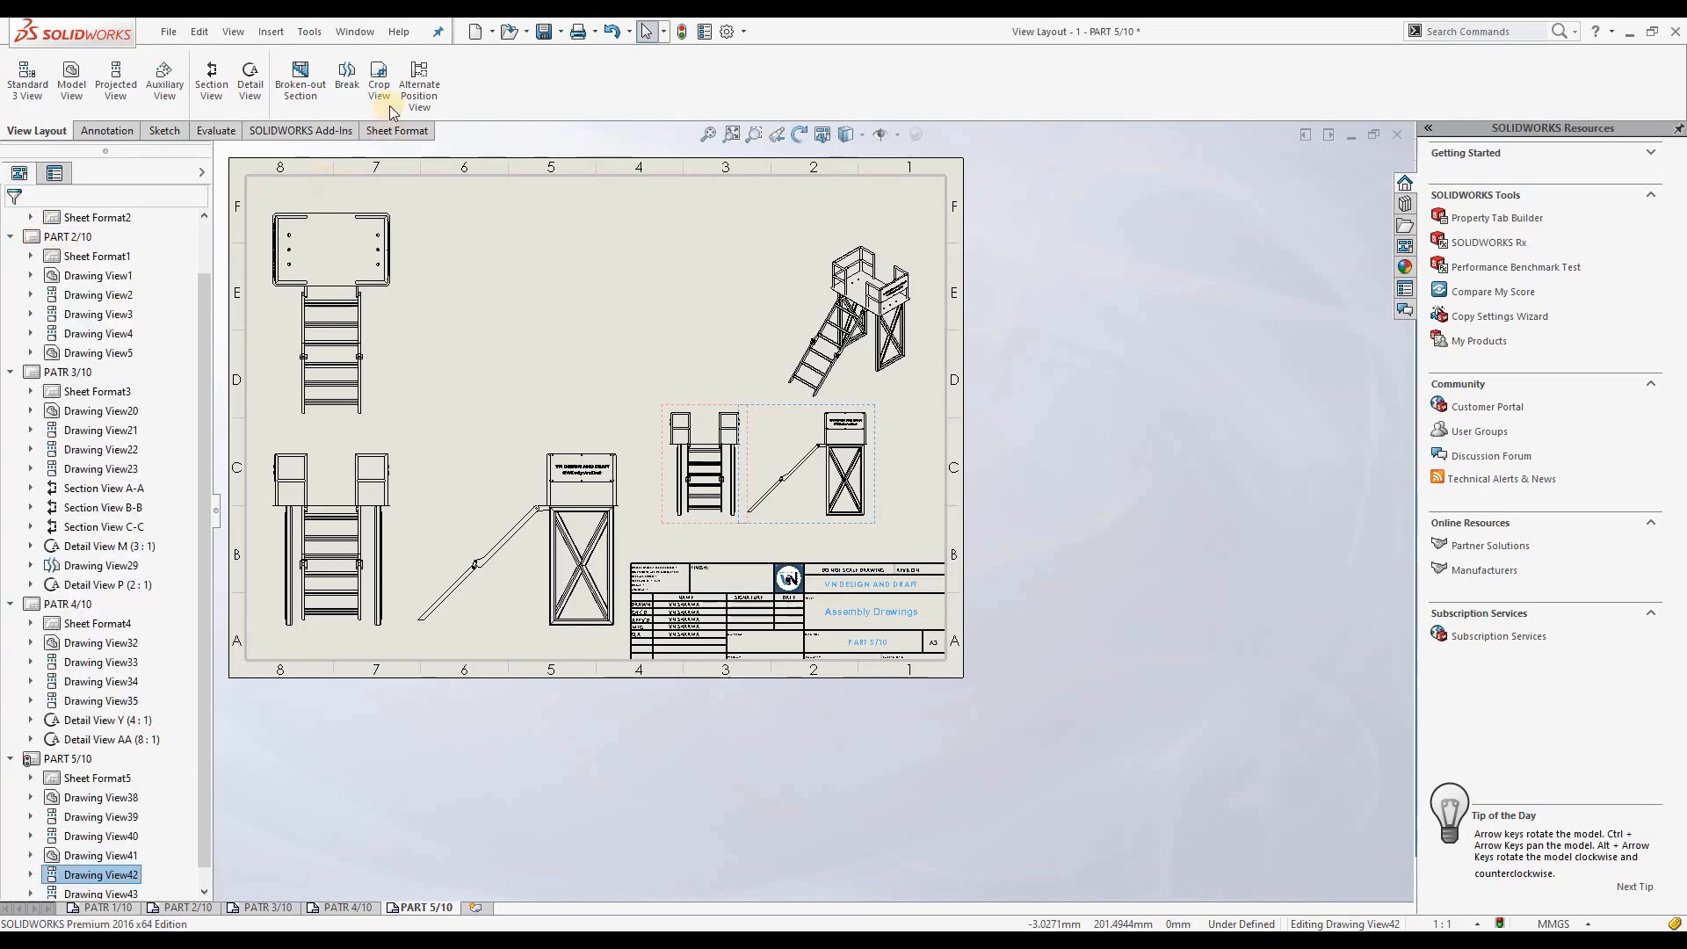
{"action": "left_click", "coordinate": [423, 93]}
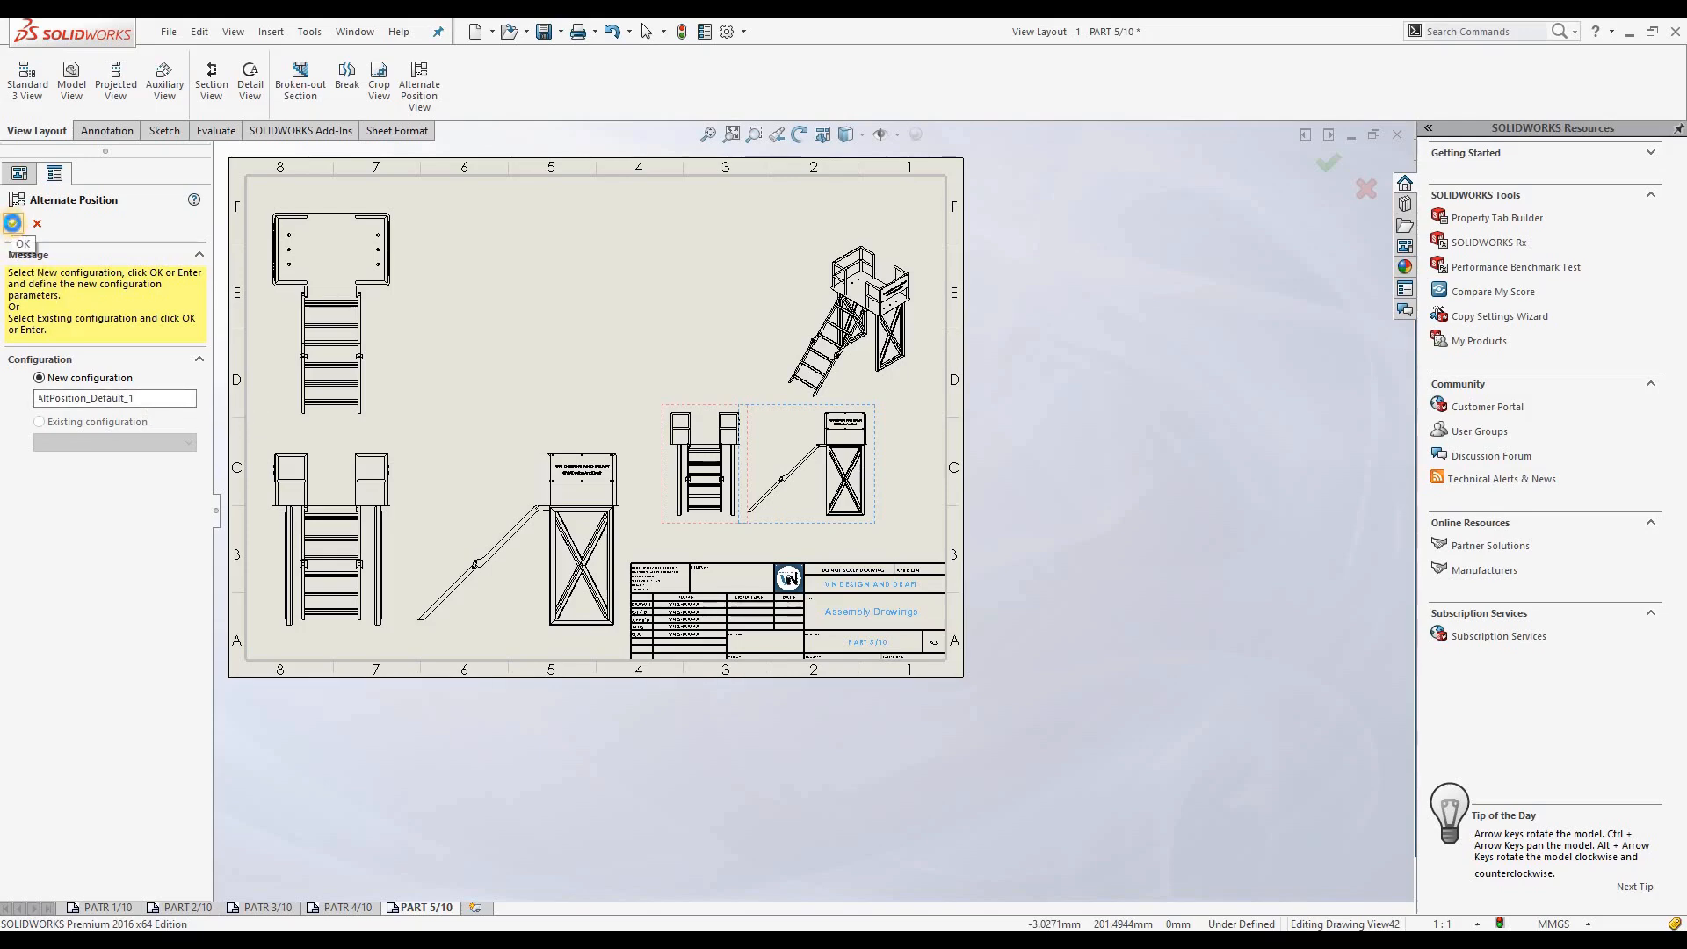
{"action": "left_click", "coordinate": [13, 224]}
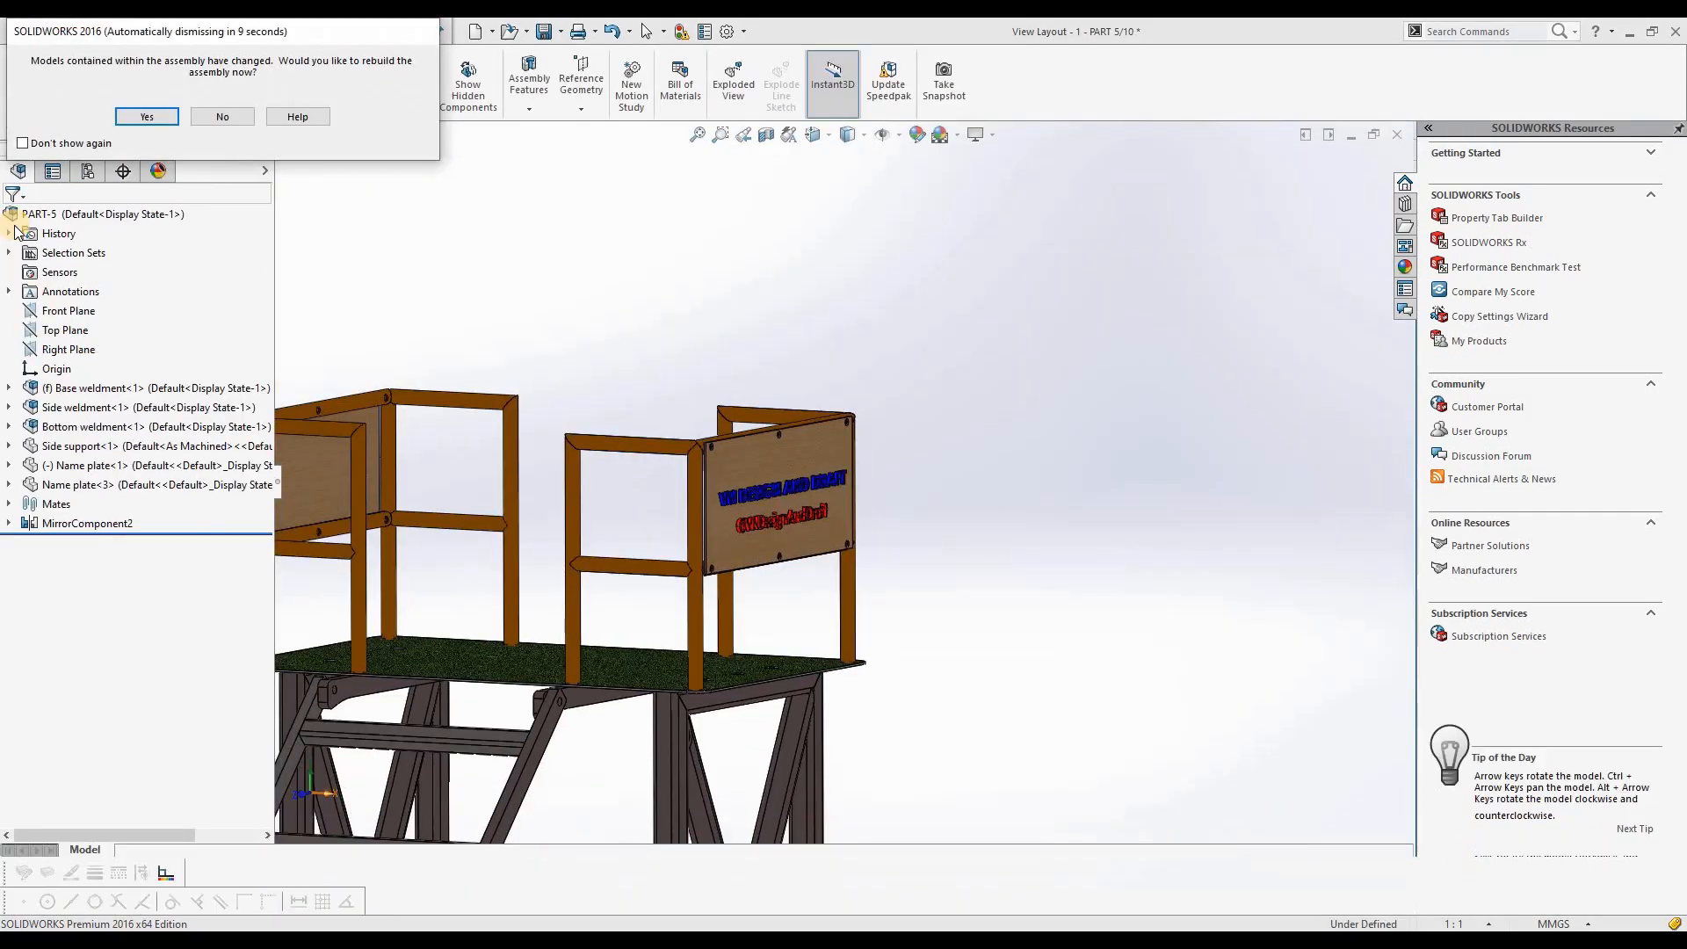
{"action": "left_click", "coordinate": [222, 117]}
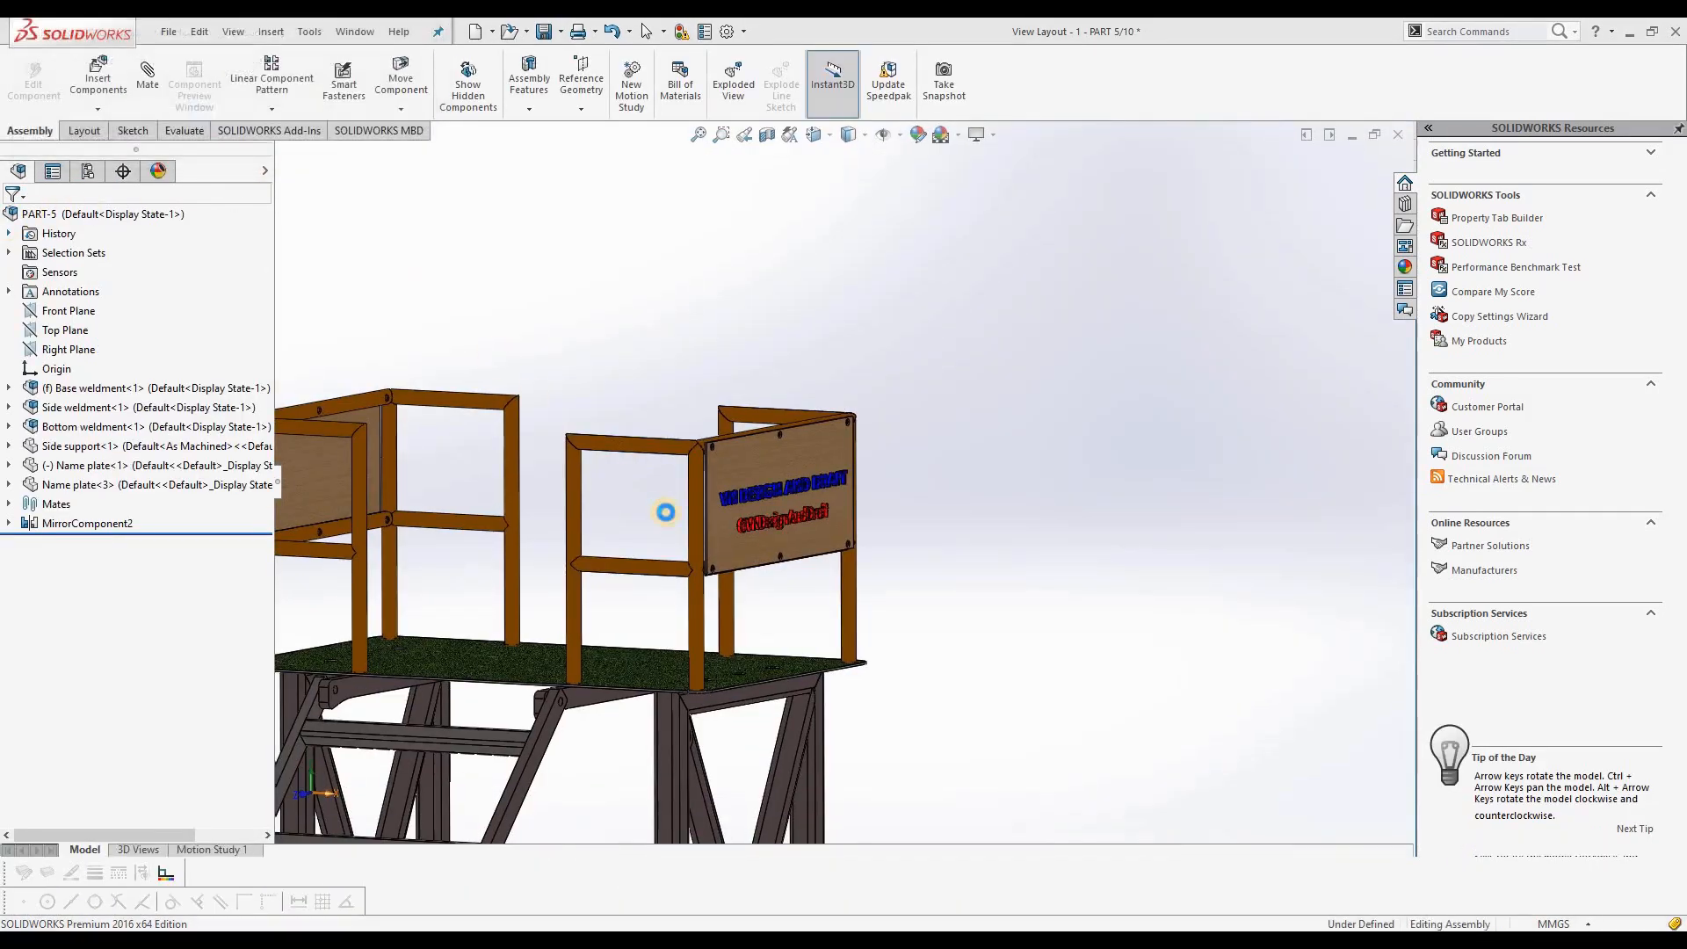
Orient the assembly to the right view and swing the upper ladder section up to vertical beside the platform railing
{"action": "key", "text": "ctrl+4"}
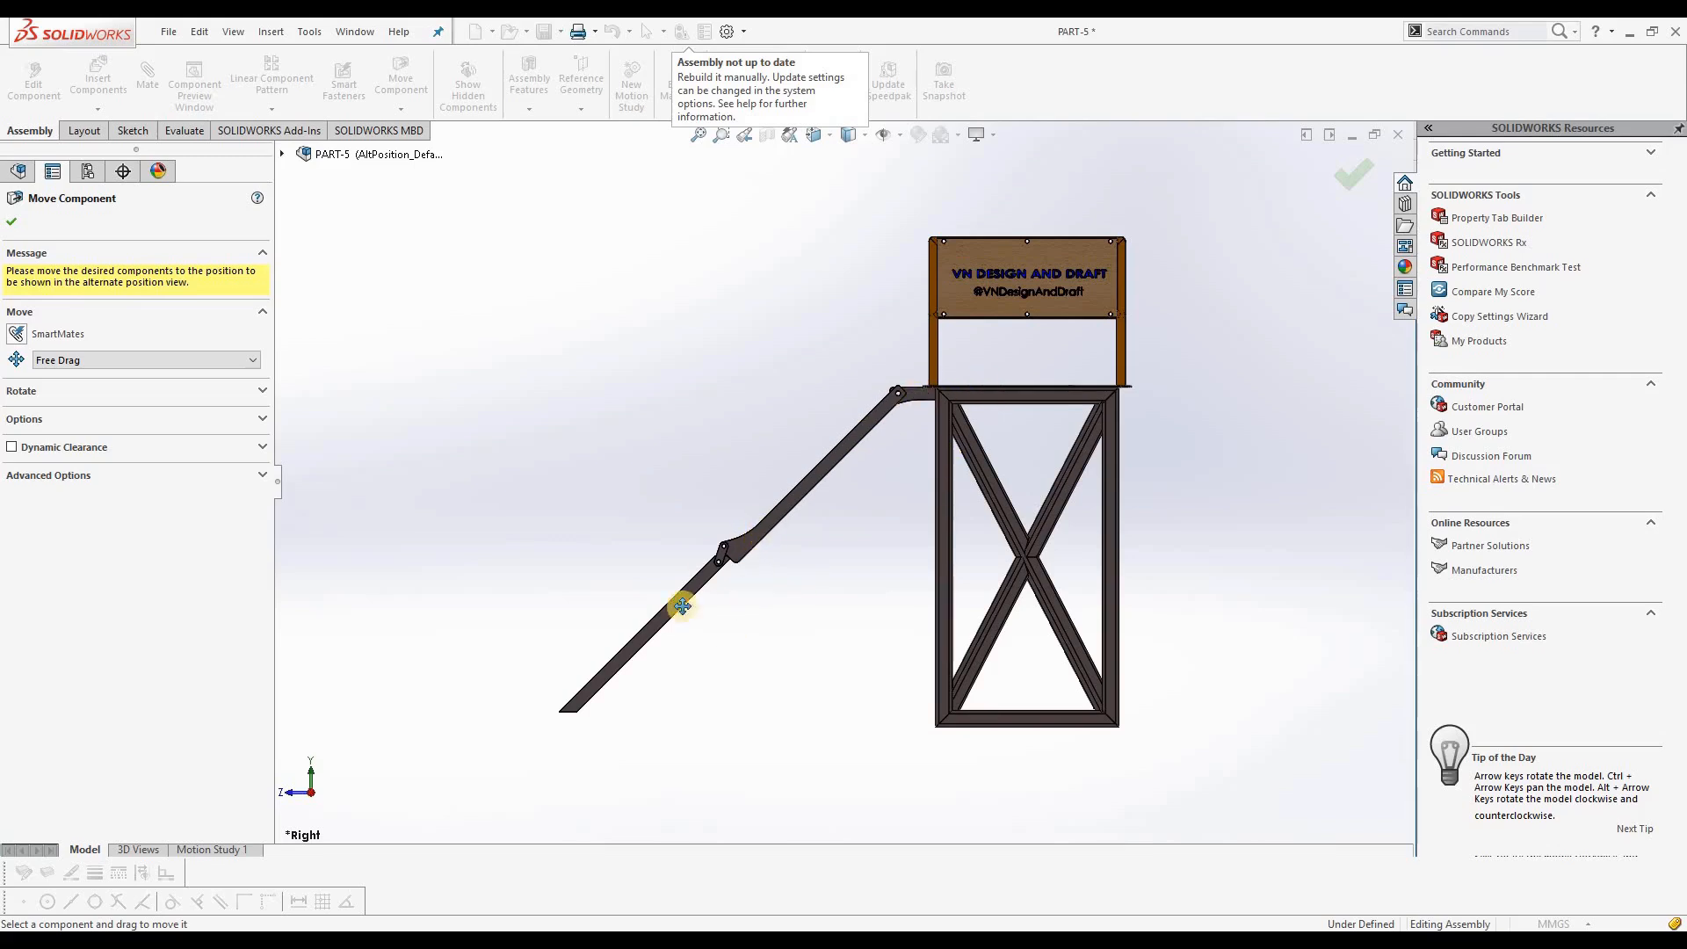
{"action": "left_click", "coordinate": [768, 512]}
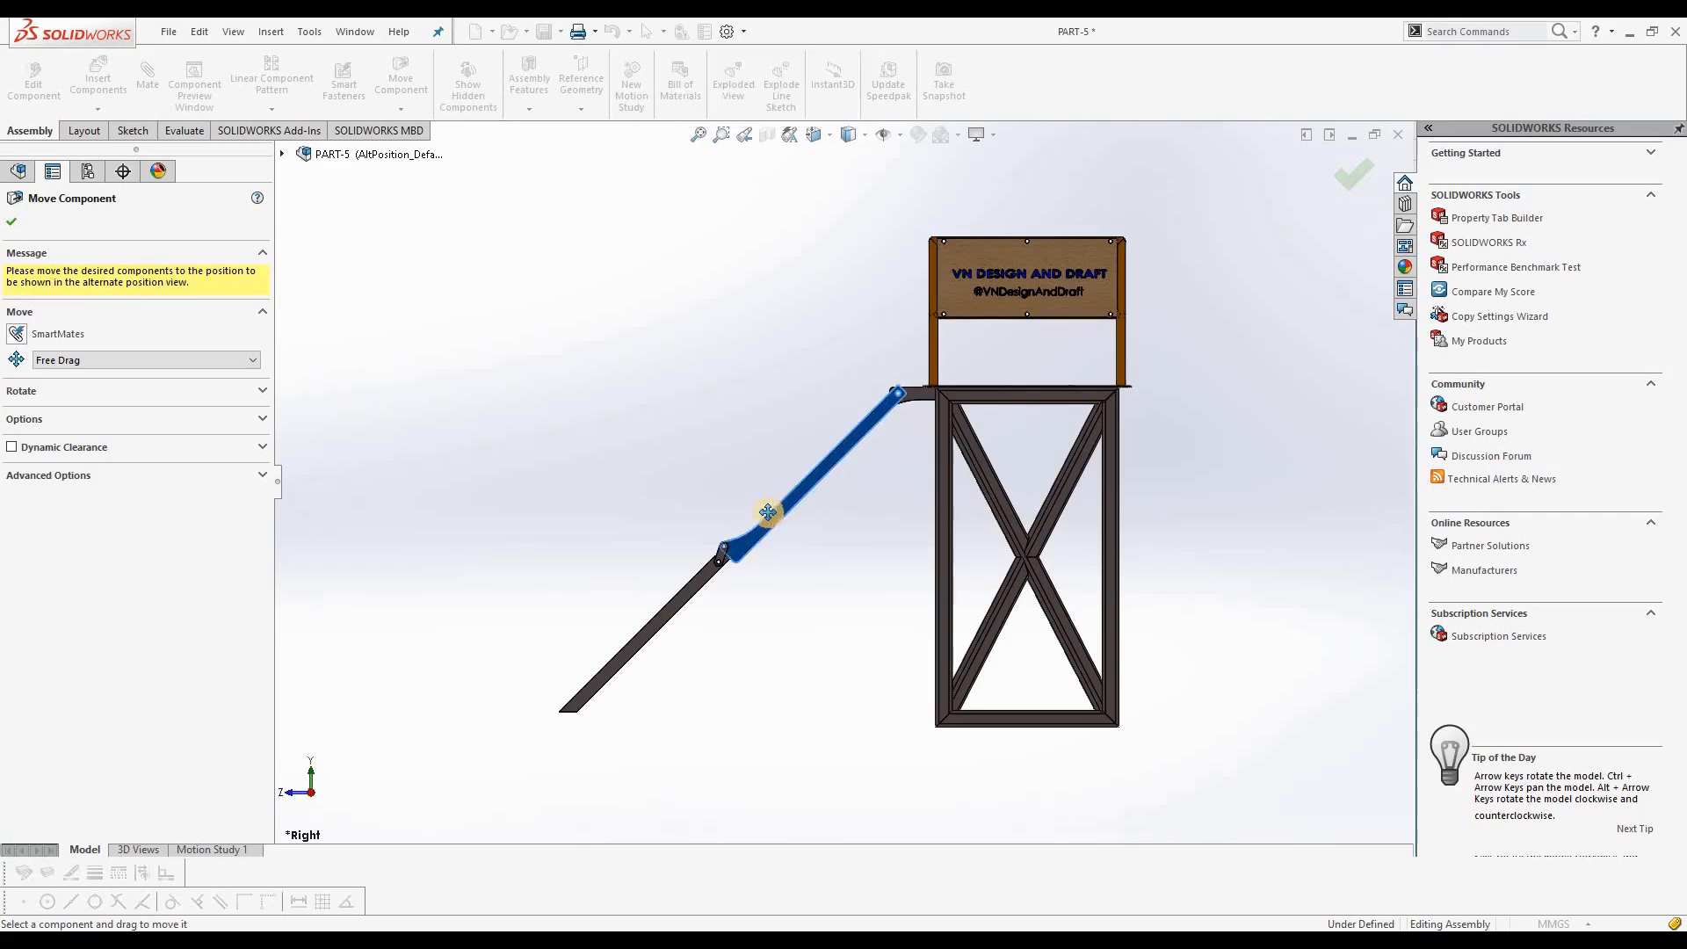
{"action": "left_click_drag", "start_coordinate": [762, 519], "coordinate": [934, 254]}
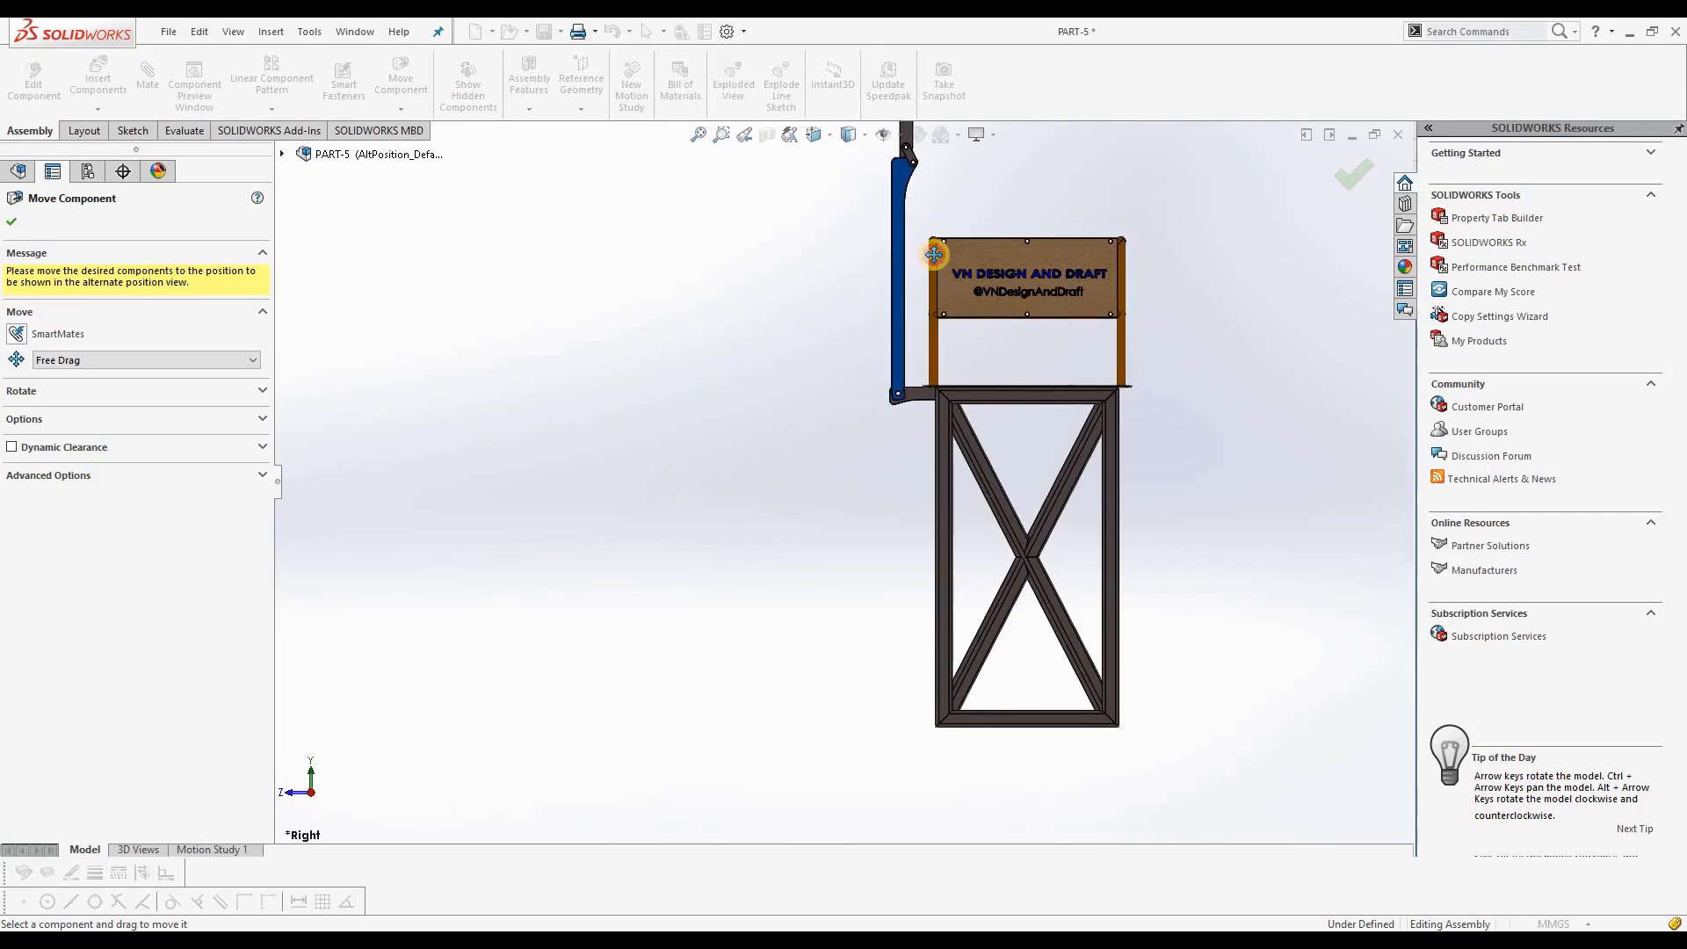
{"action": "scroll", "coordinate": [937, 500], "scroll_direction": "up", "scroll_amount": 4}
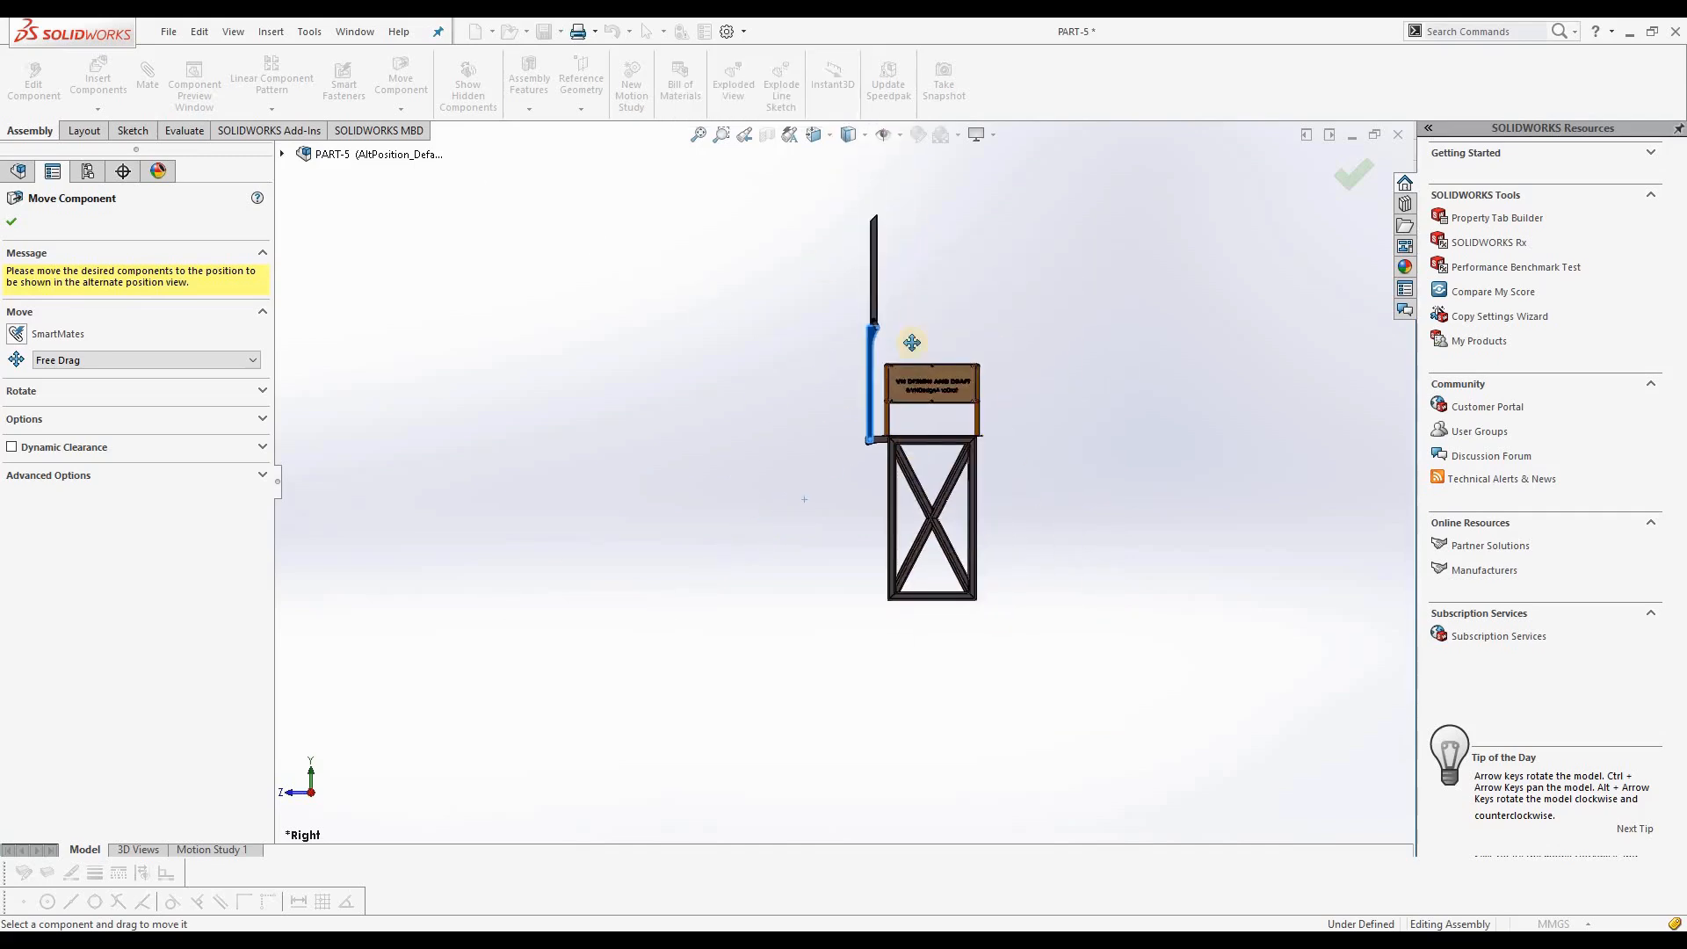
Fold the lower ladder section down against the upright upper section and accept the alternate position
{"action": "left_click", "coordinate": [875, 257]}
{"action": "left_click_drag", "start_coordinate": [880, 257], "coordinate": [874, 411]}
{"action": "scroll", "coordinate": [967, 387], "scroll_direction": "down", "scroll_amount": 4}
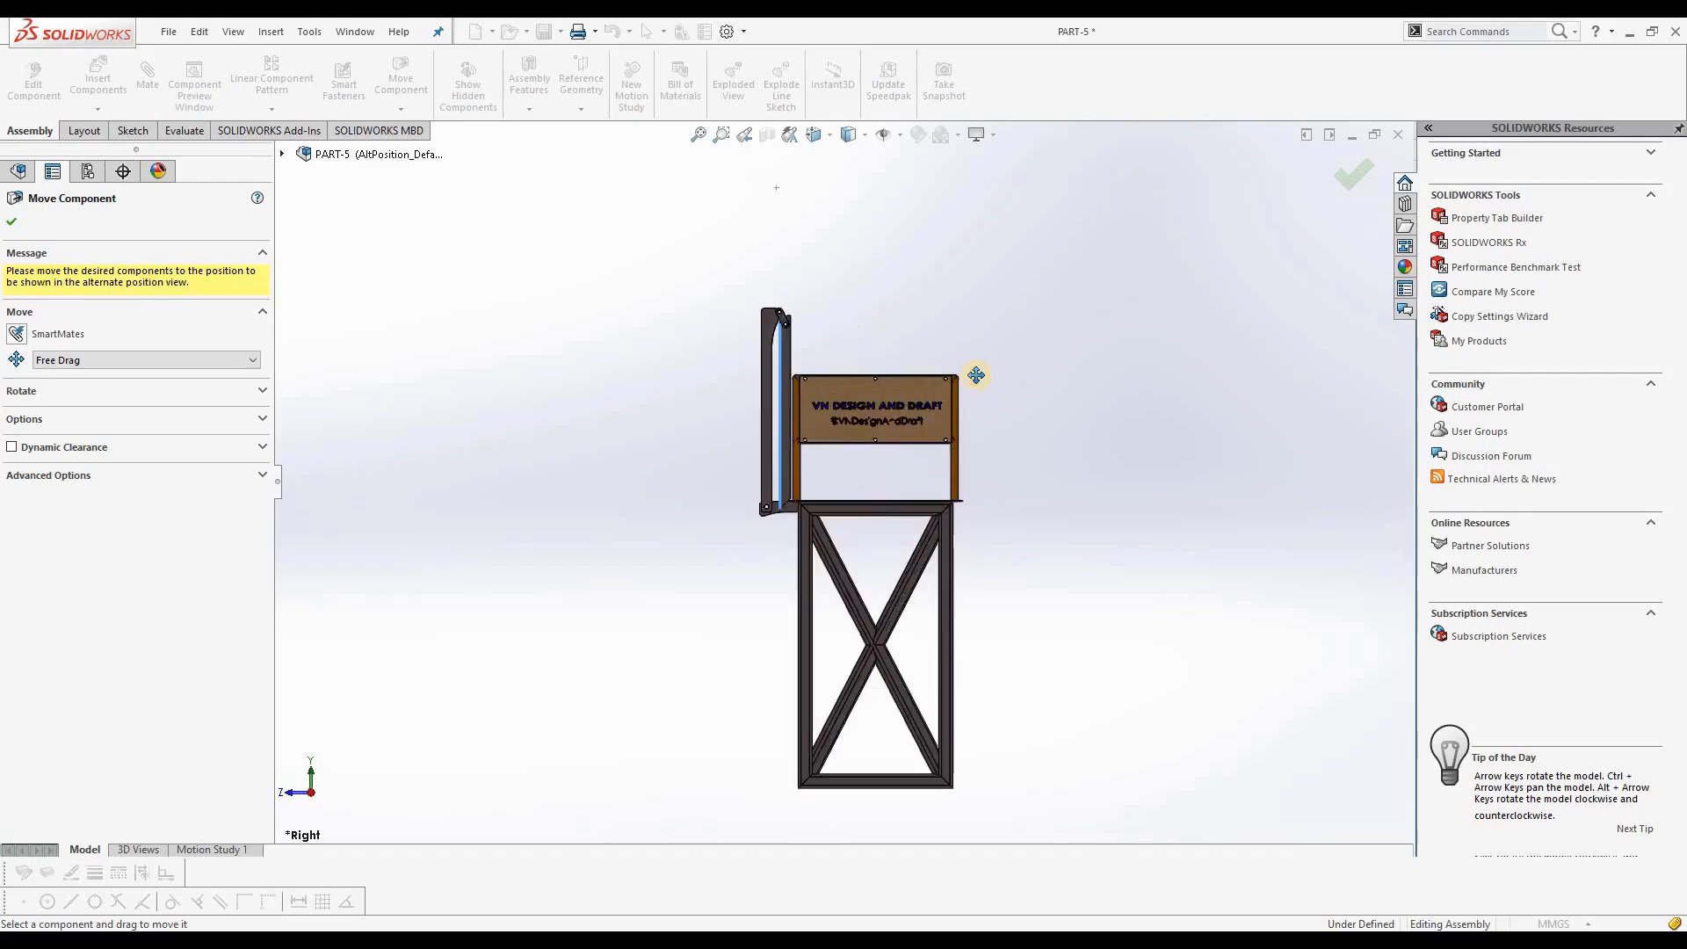
{"action": "scroll", "coordinate": [787, 565], "scroll_direction": "up", "scroll_amount": 2}
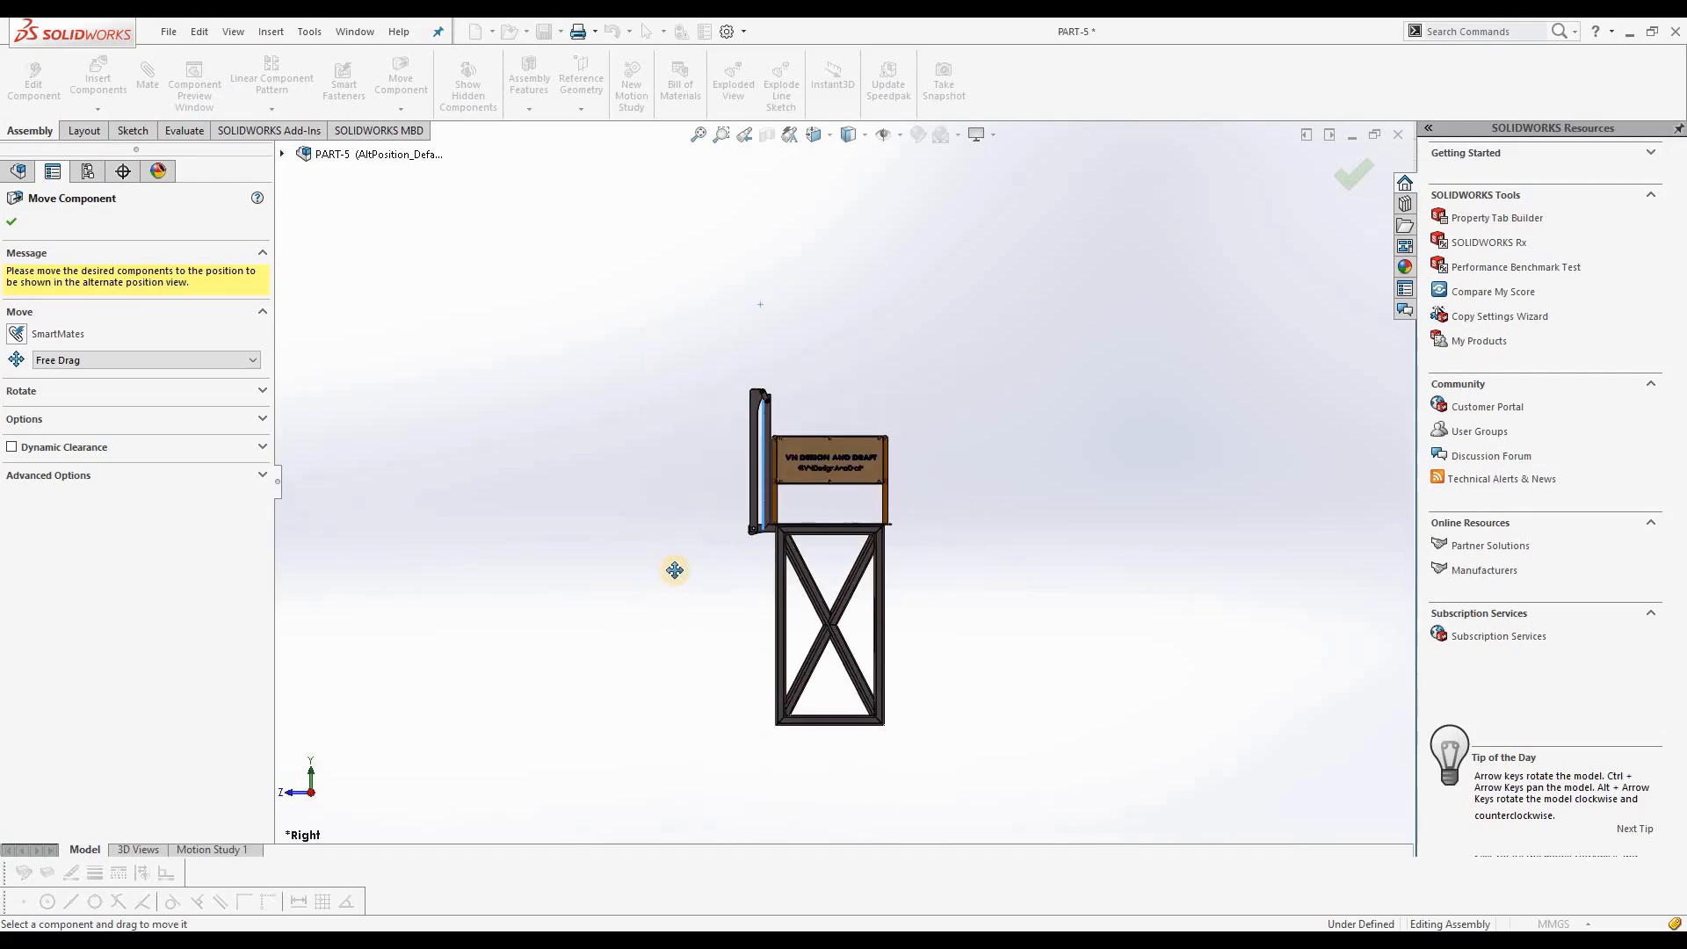
{"action": "left_click", "coordinate": [13, 224]}
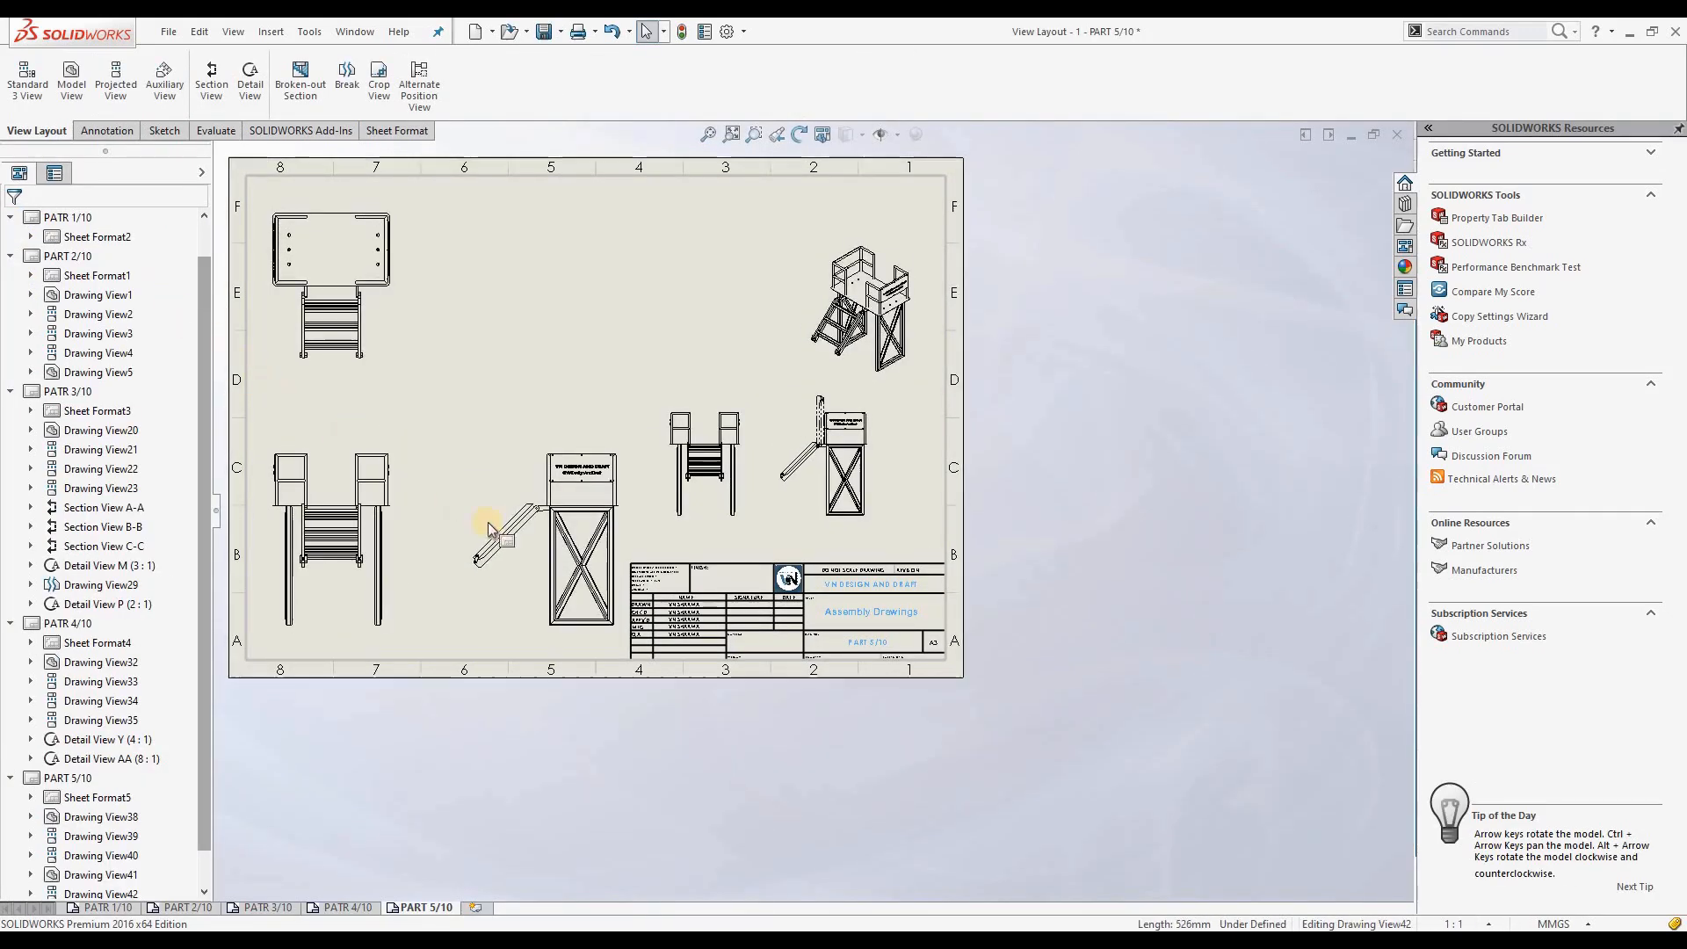
Switch the large front view to the AltPosition_Default_1 configuration and back to Default
{"action": "left_click", "coordinate": [782, 475]}
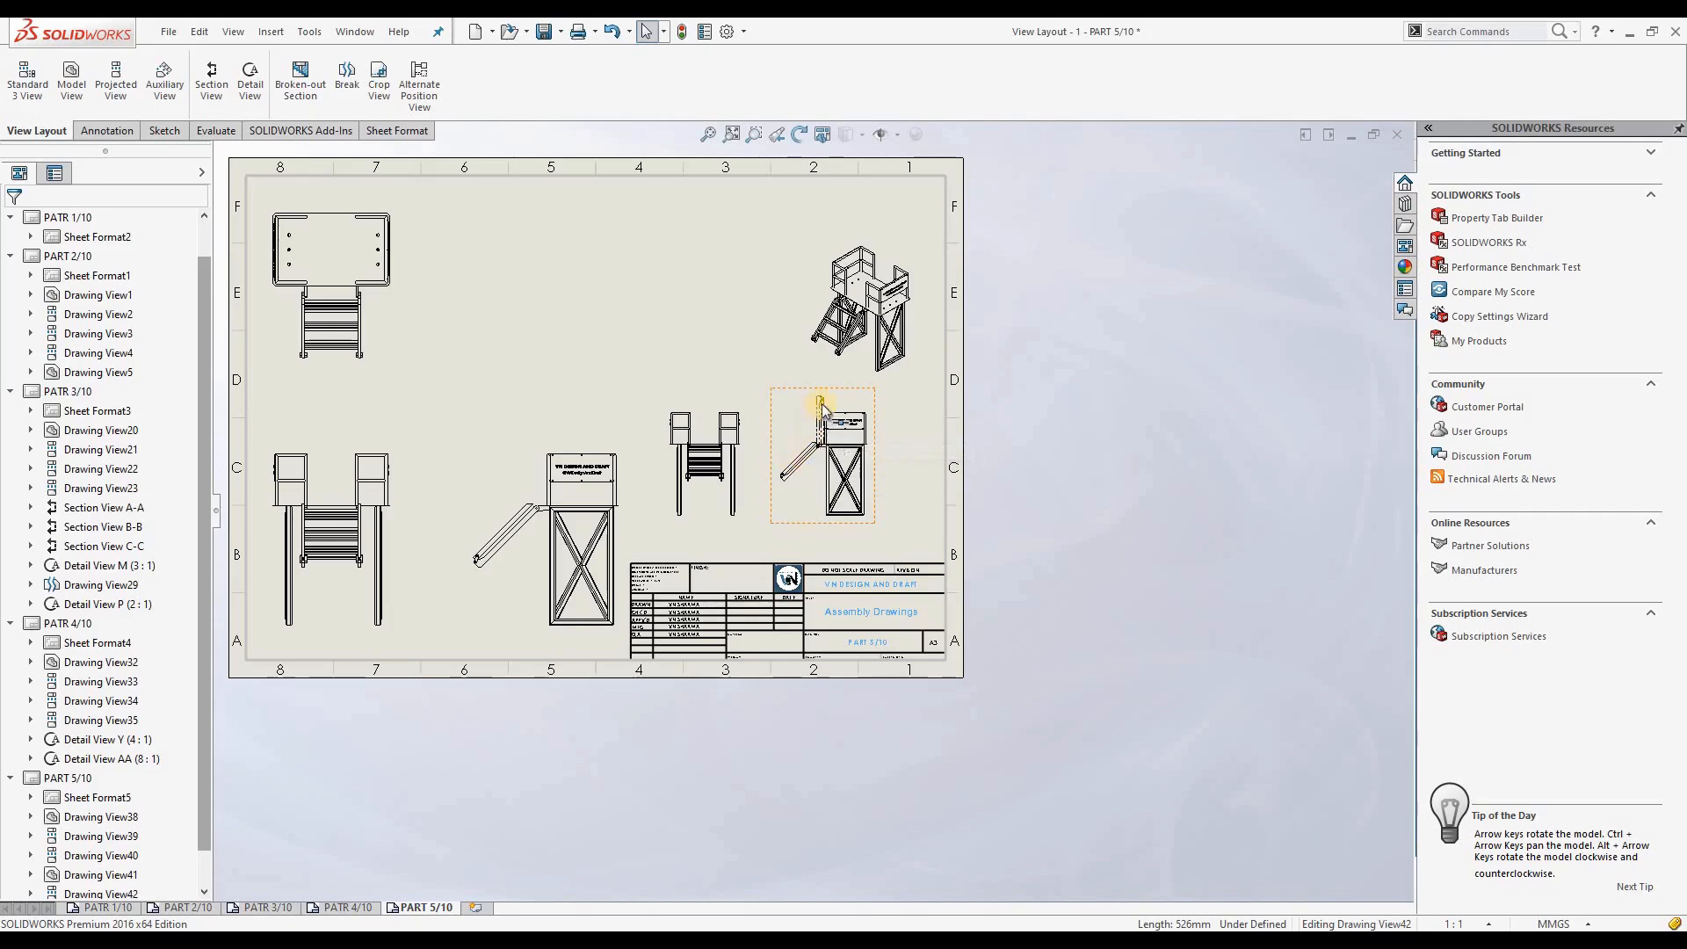
{"action": "left_click", "coordinate": [398, 599]}
{"action": "left_click", "coordinate": [170, 280]}
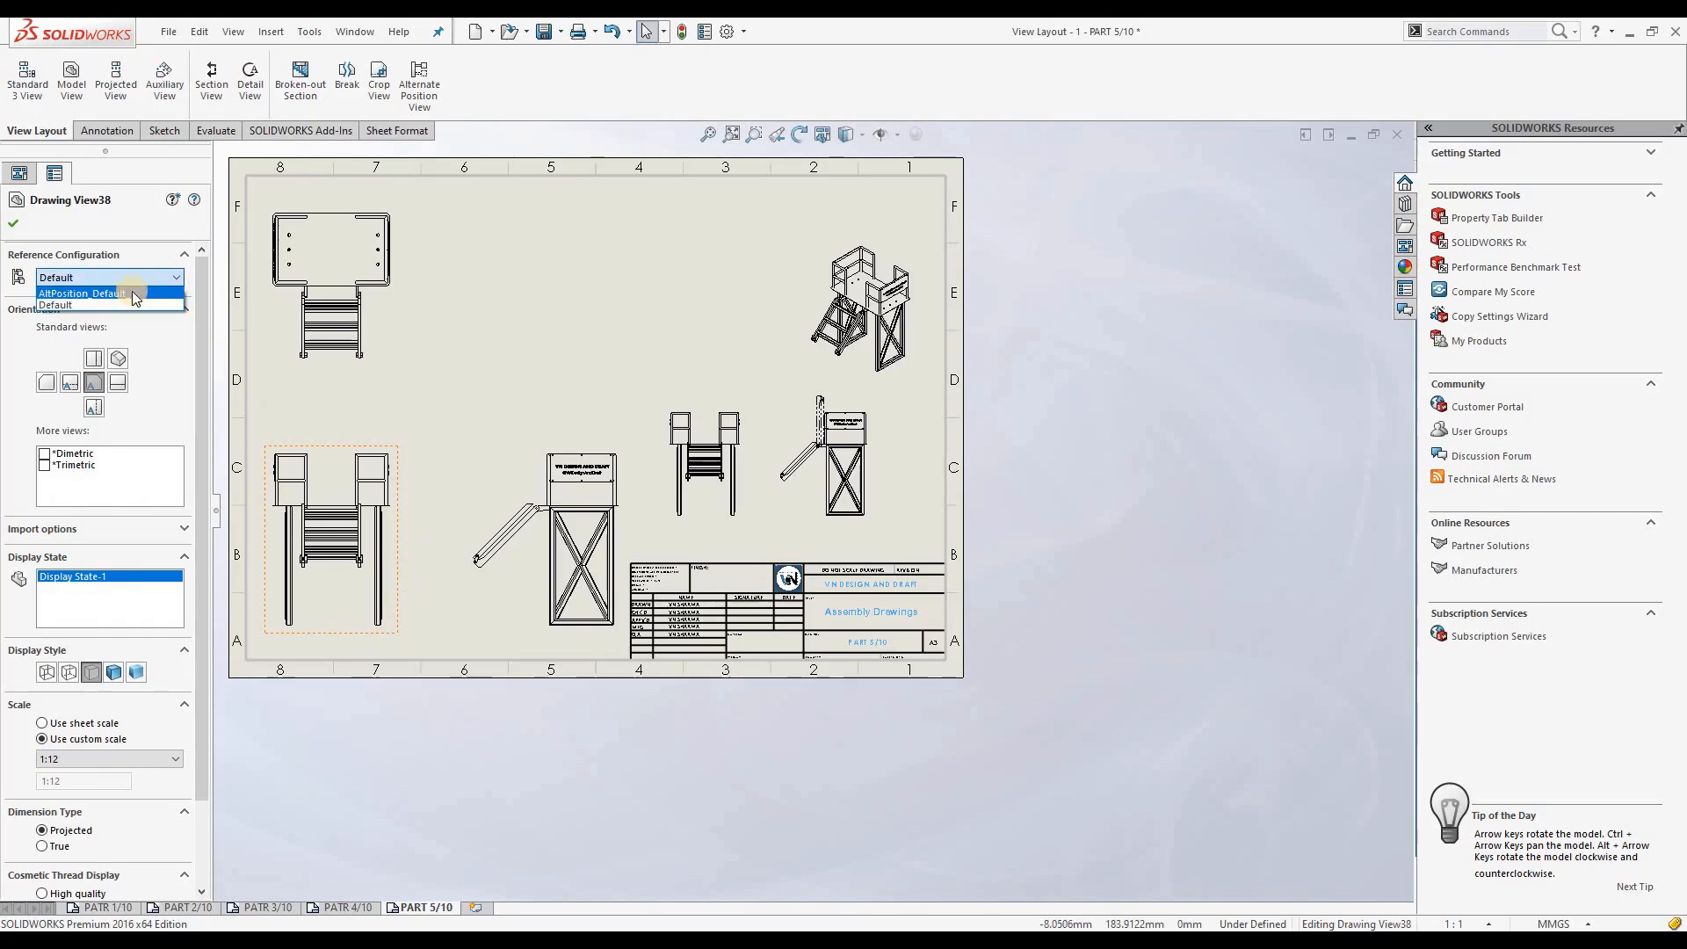
{"action": "left_click", "coordinate": [132, 292]}
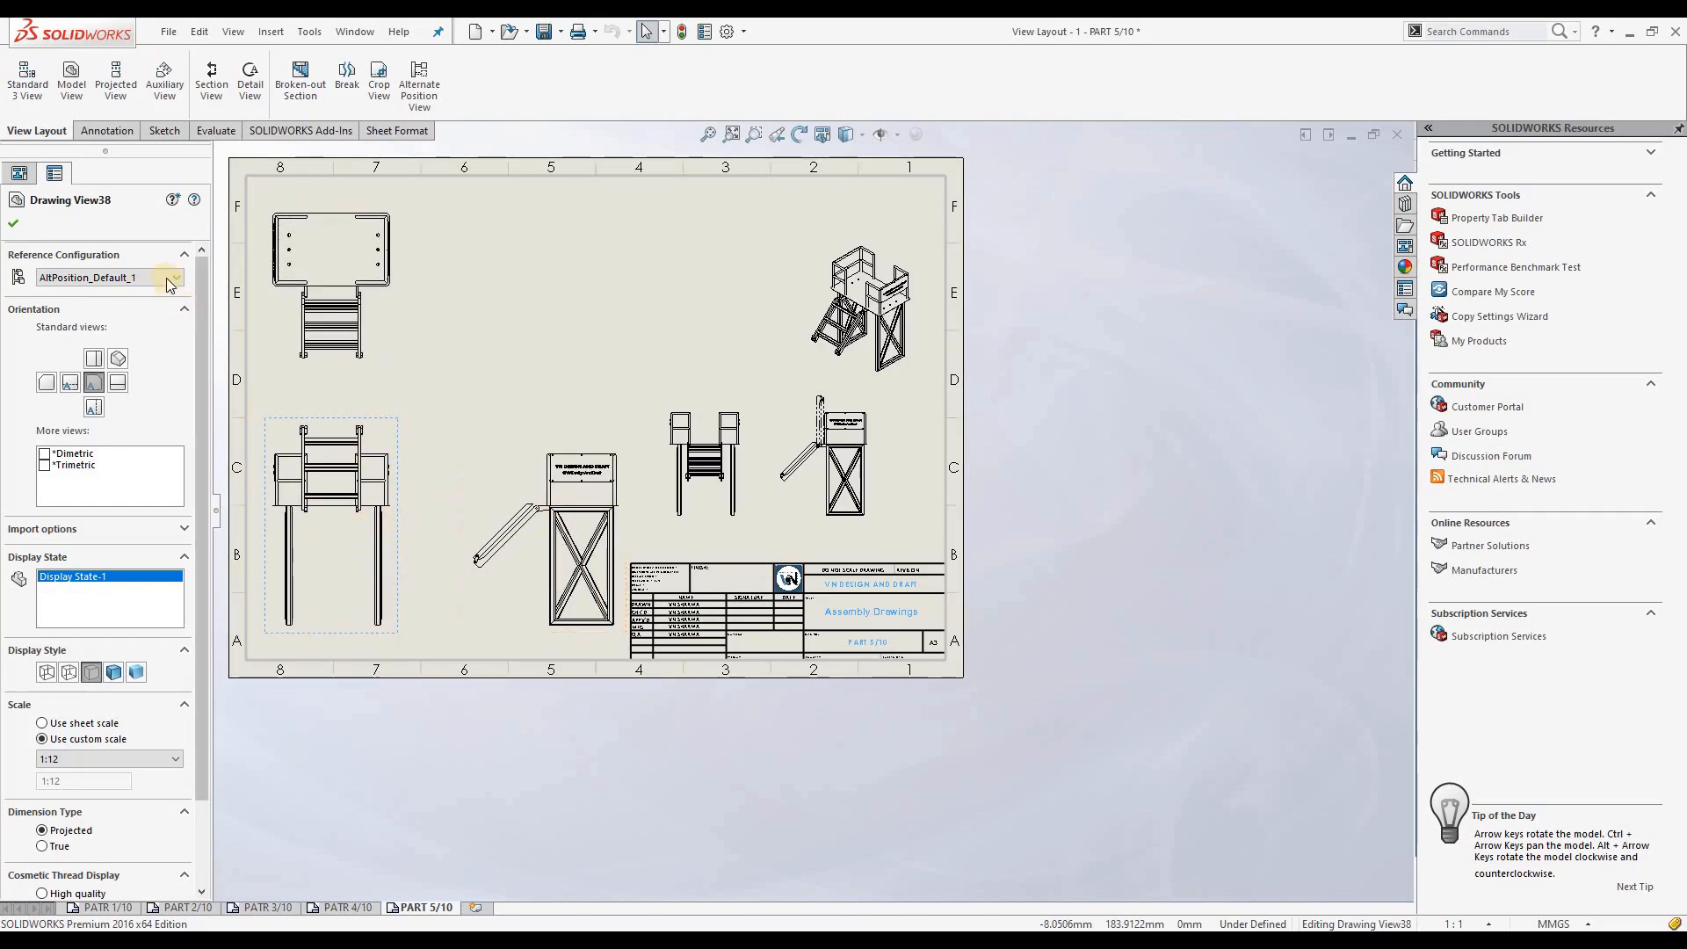
{"action": "left_click", "coordinate": [137, 277]}
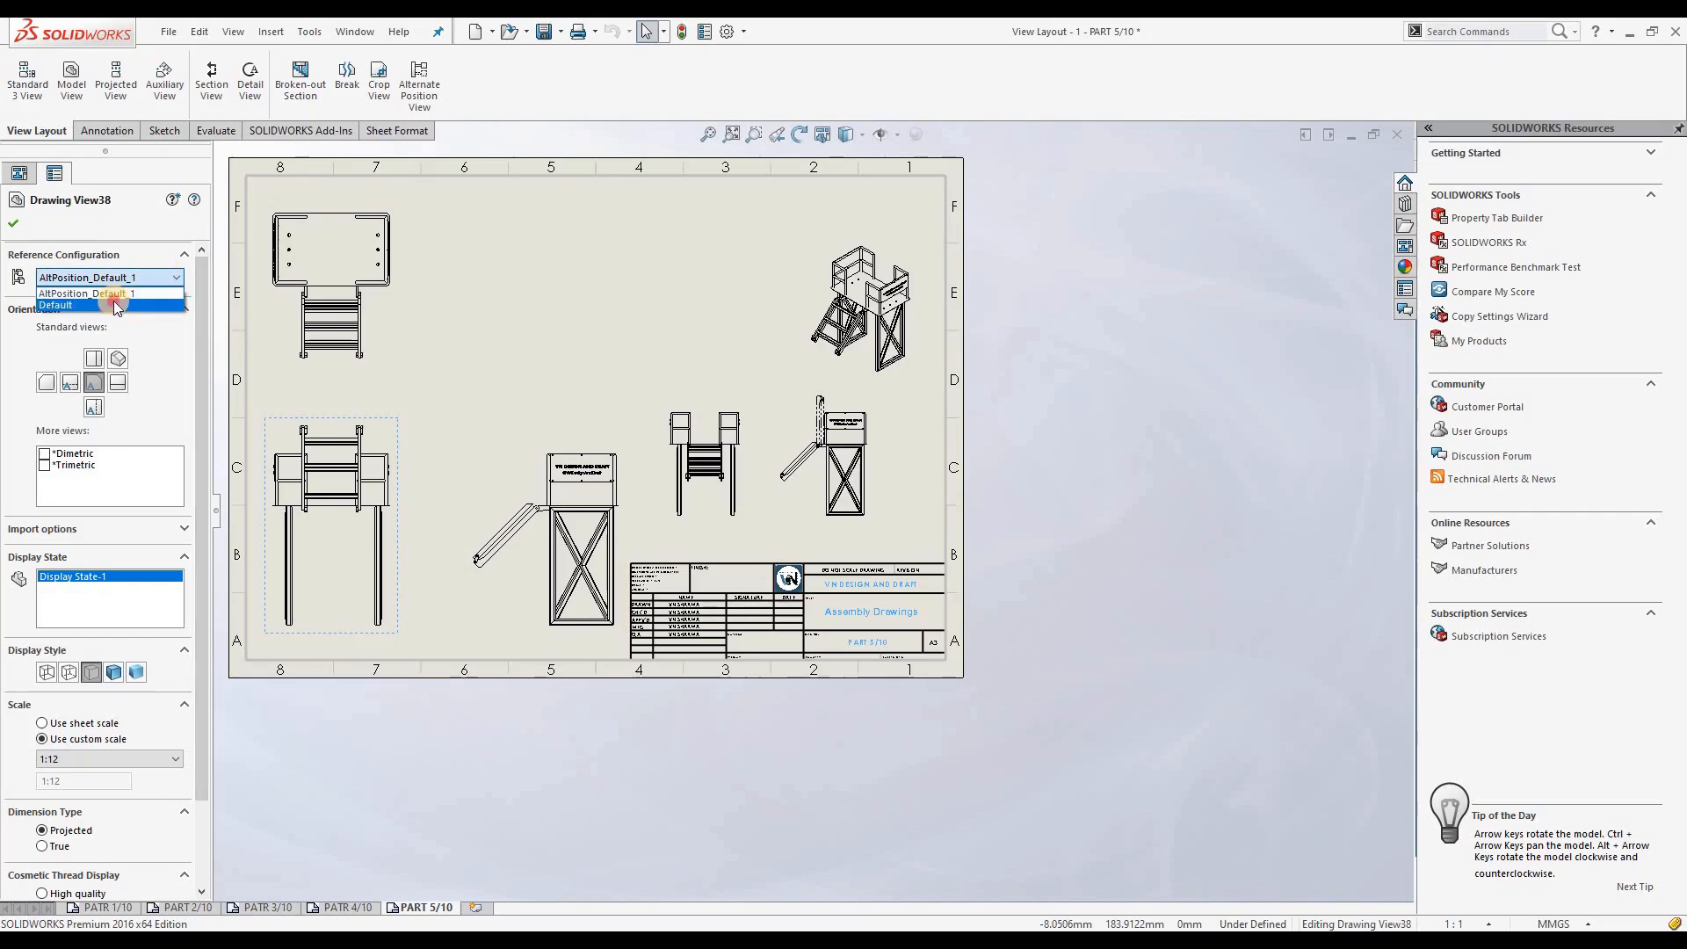
{"action": "left_click", "coordinate": [113, 301]}
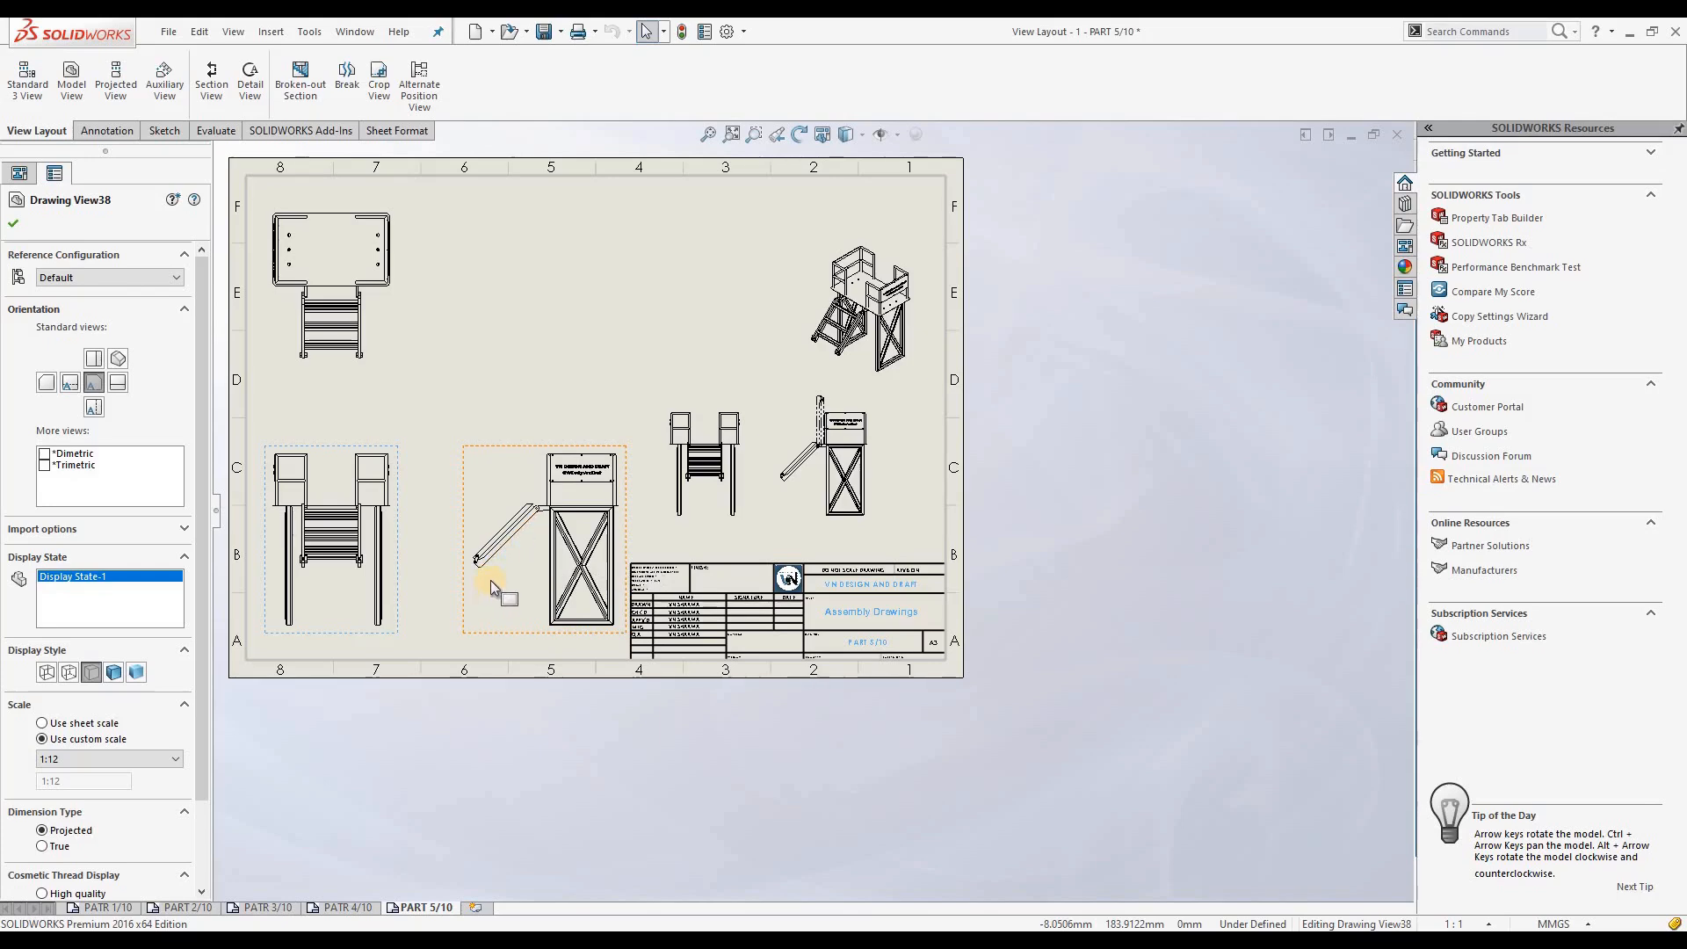
{"action": "left_click", "coordinate": [11, 228]}
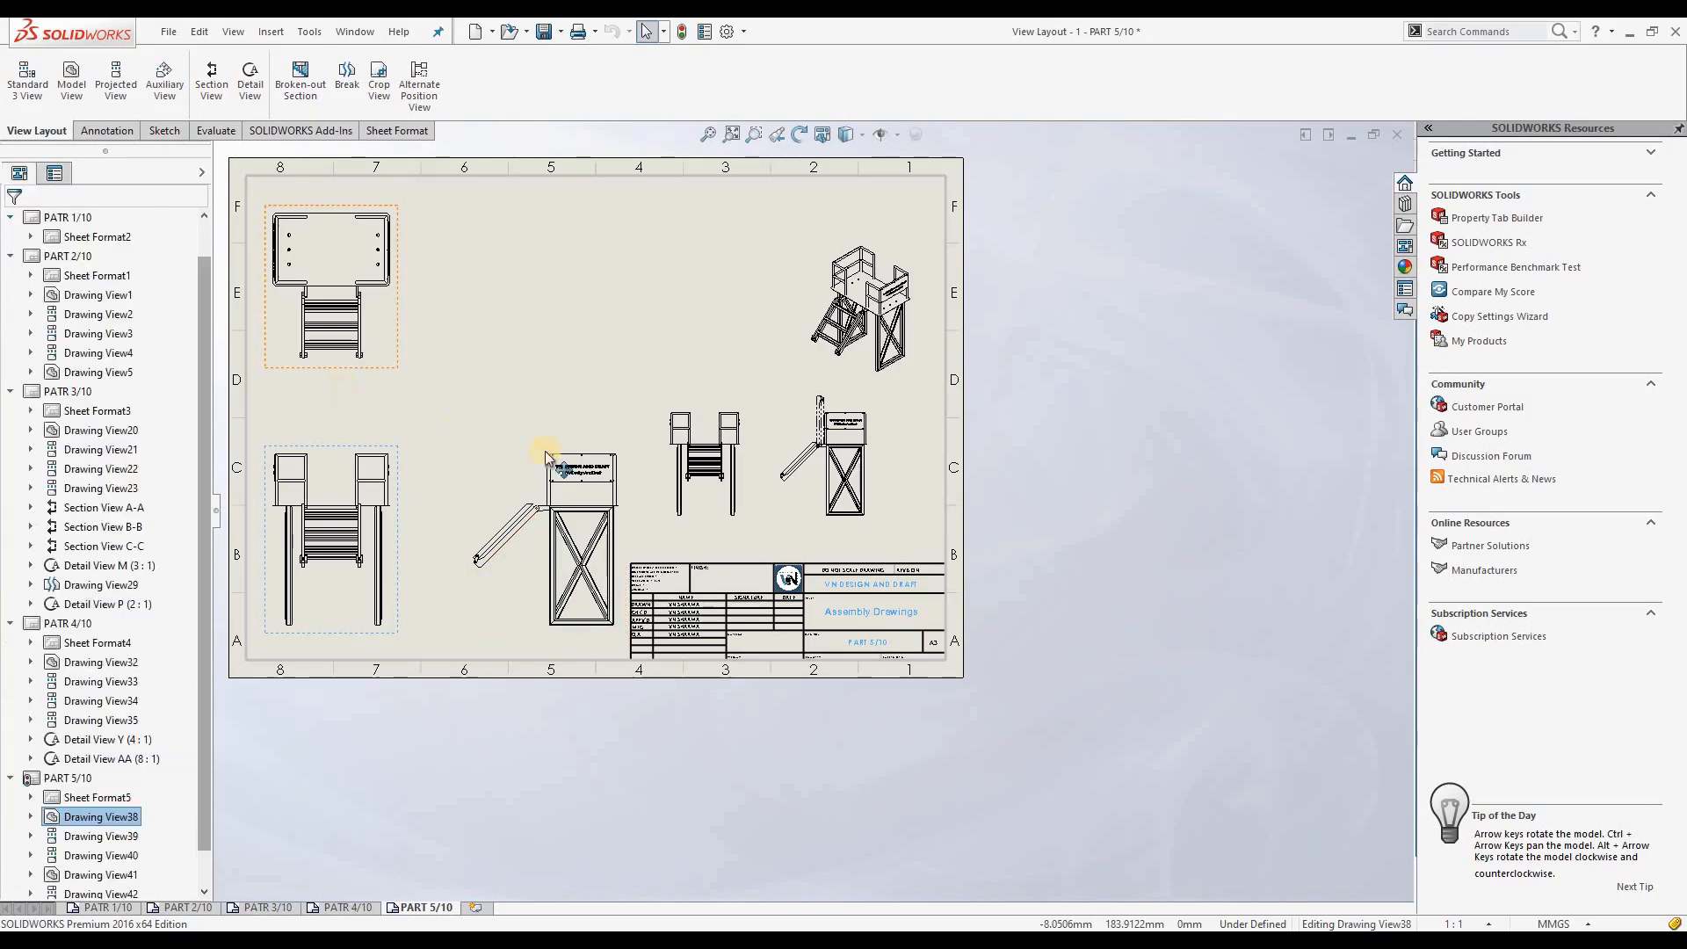
Delete the smaller front view beside the alternate position side view
{"action": "left_click", "coordinate": [703, 513]}
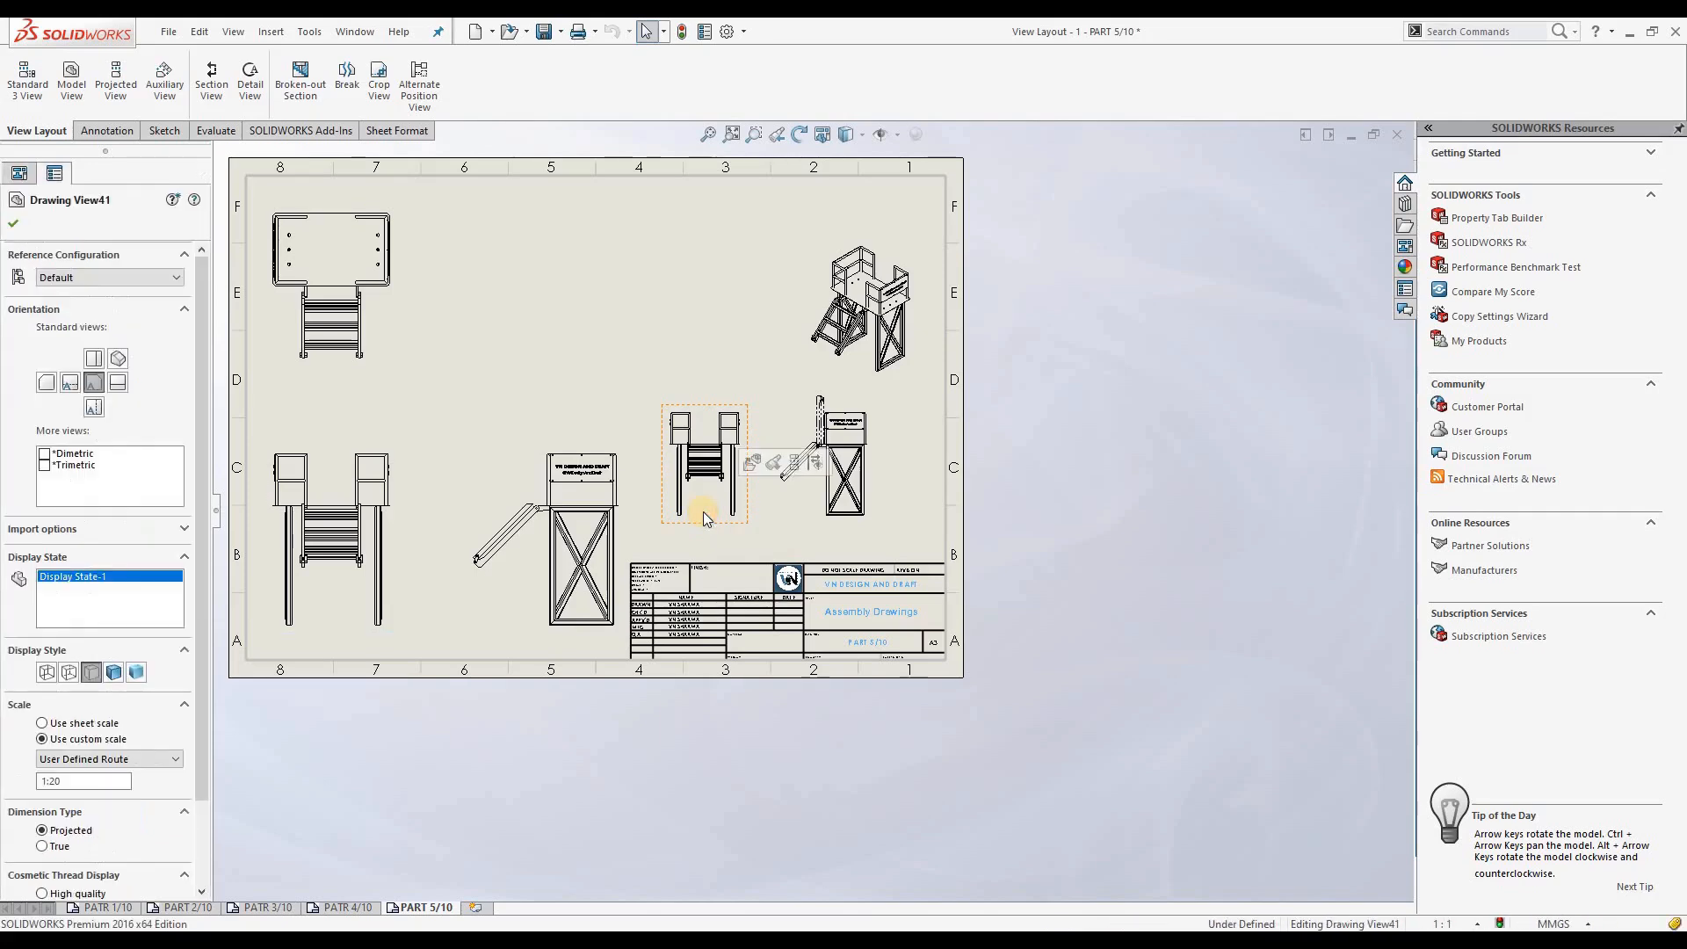
{"action": "key", "text": "Delete"}
{"action": "left_click", "coordinate": [970, 448]}
Set the alternate position side view to a 1:12 custom scale and align it above the large side view
{"action": "left_click_drag", "start_coordinate": [797, 518], "coordinate": [530, 380]}
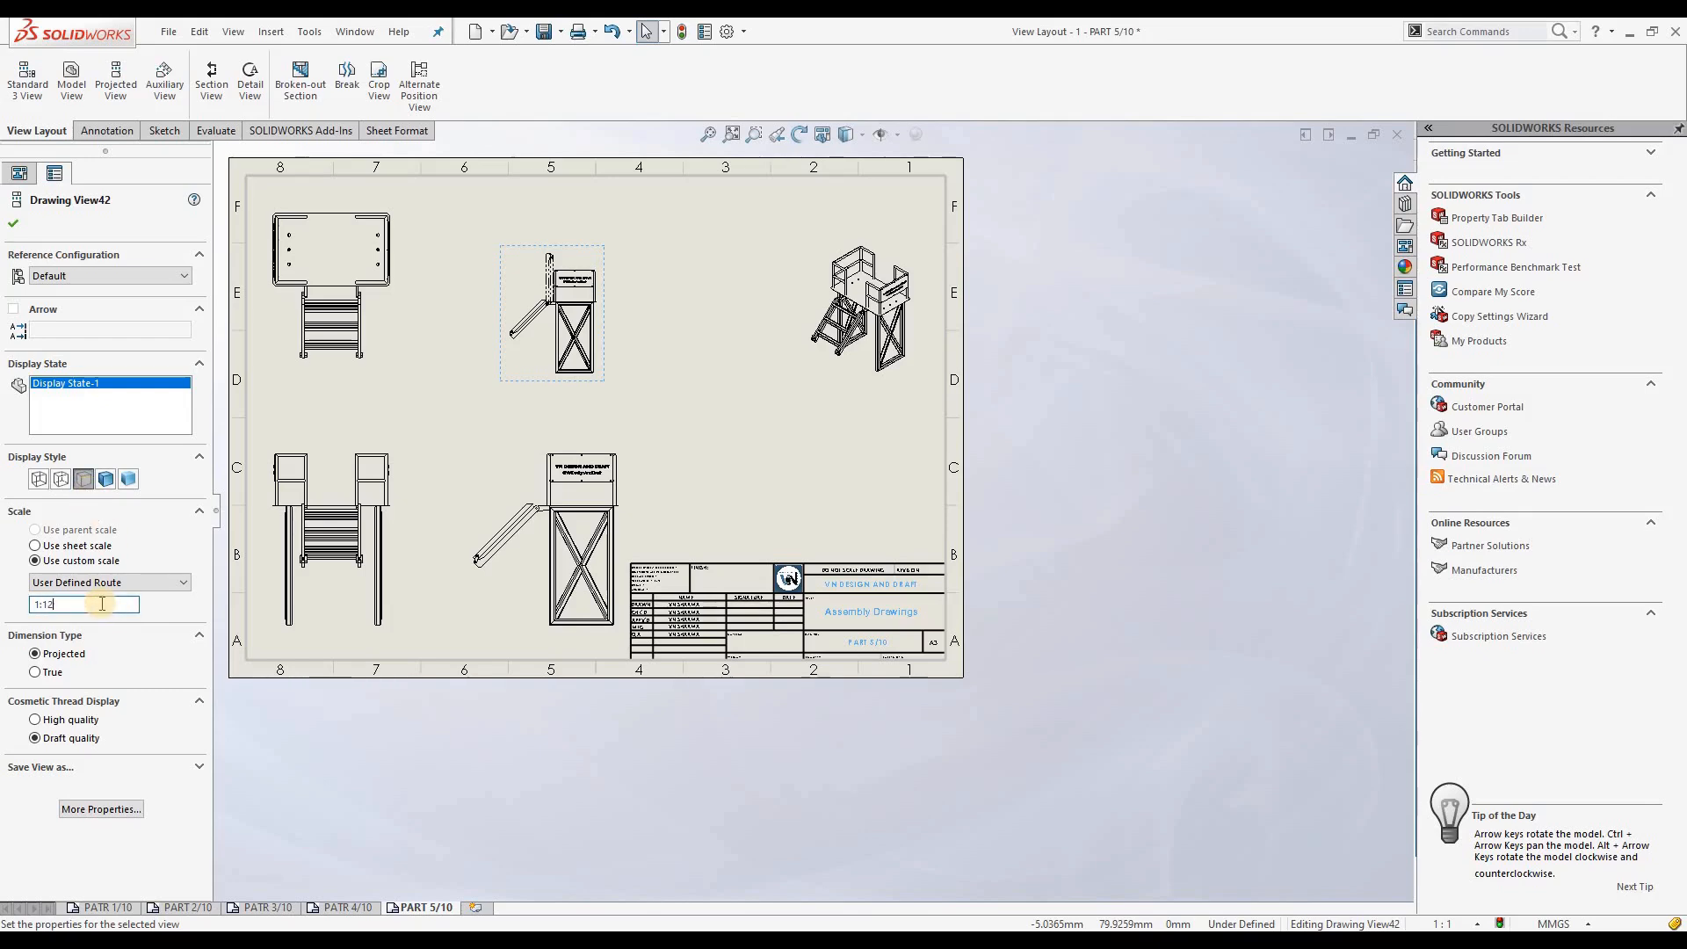
{"action": "key", "text": "Return"}
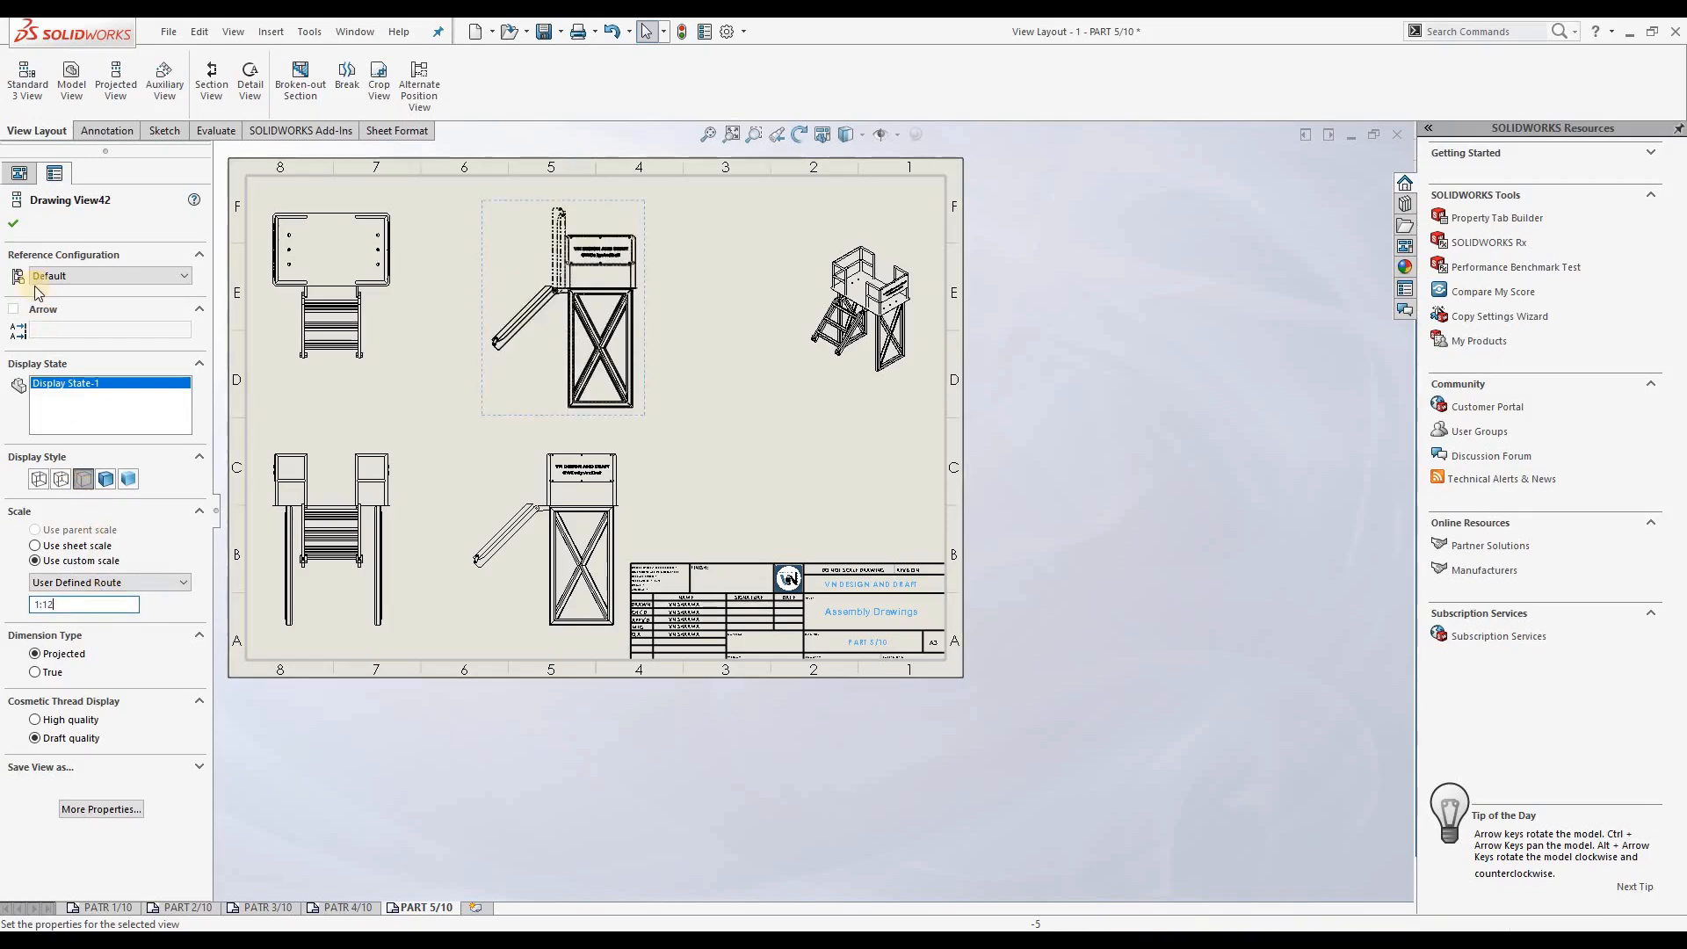
{"action": "left_click", "coordinate": [19, 227]}
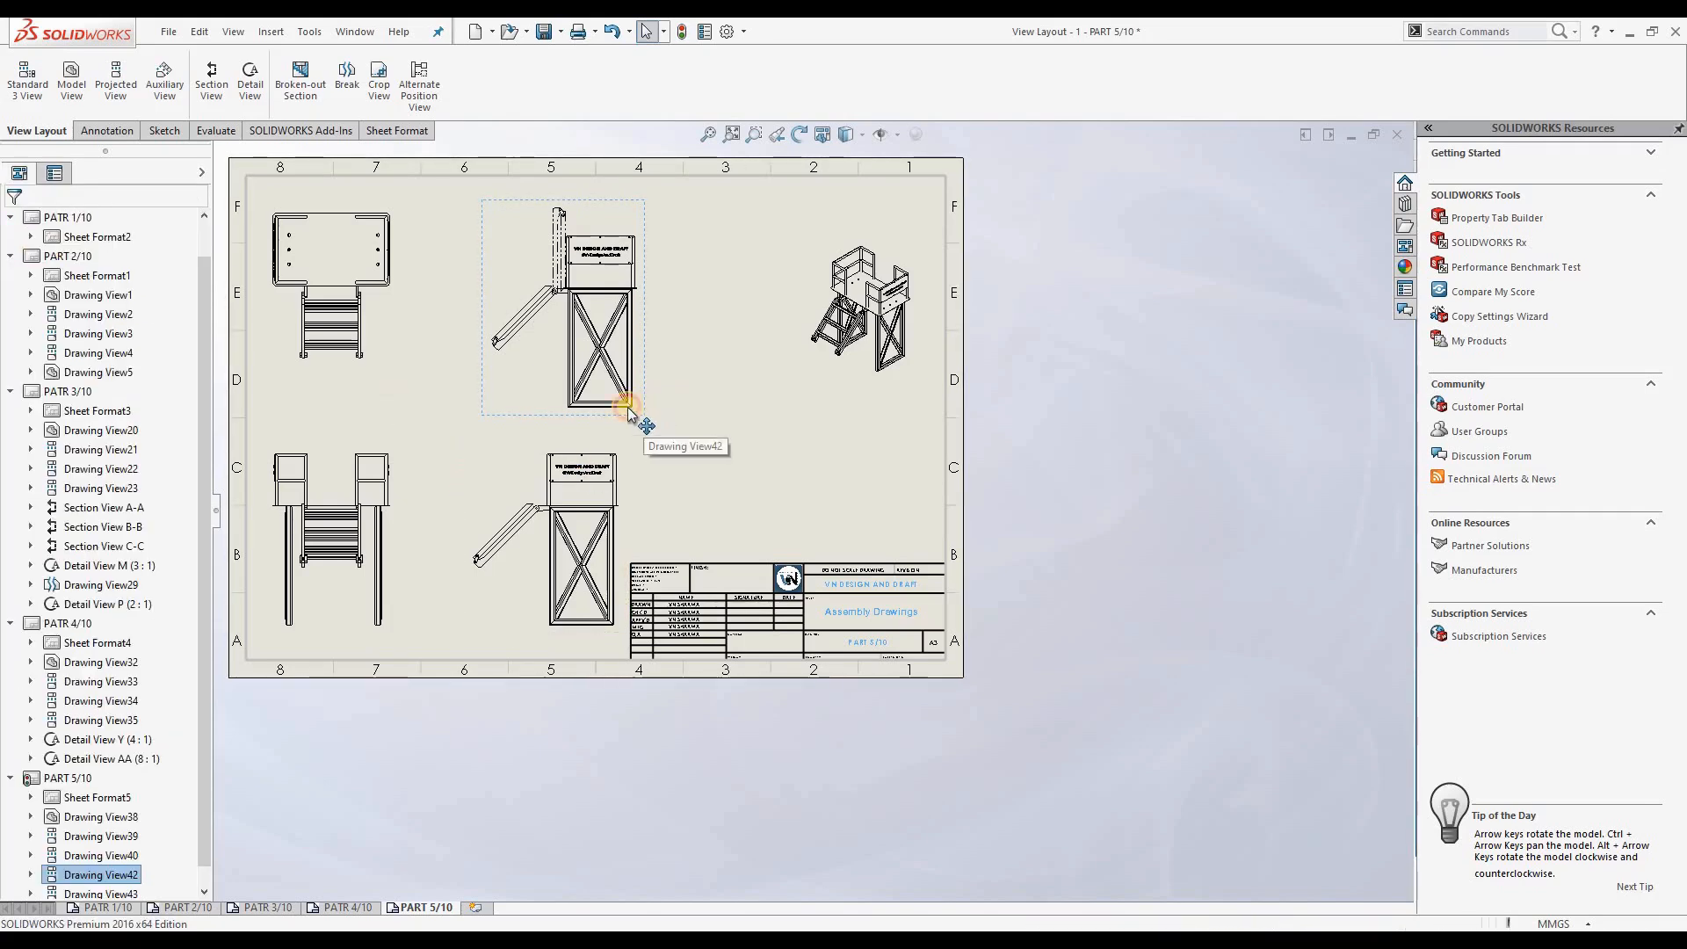
{"action": "left_click_drag", "start_coordinate": [642, 409], "coordinate": [625, 406]}
Display the isometric view as shaded with edges and set its custom scale to 1:12
{"action": "left_click", "coordinate": [817, 418]}
{"action": "left_click", "coordinate": [831, 404]}
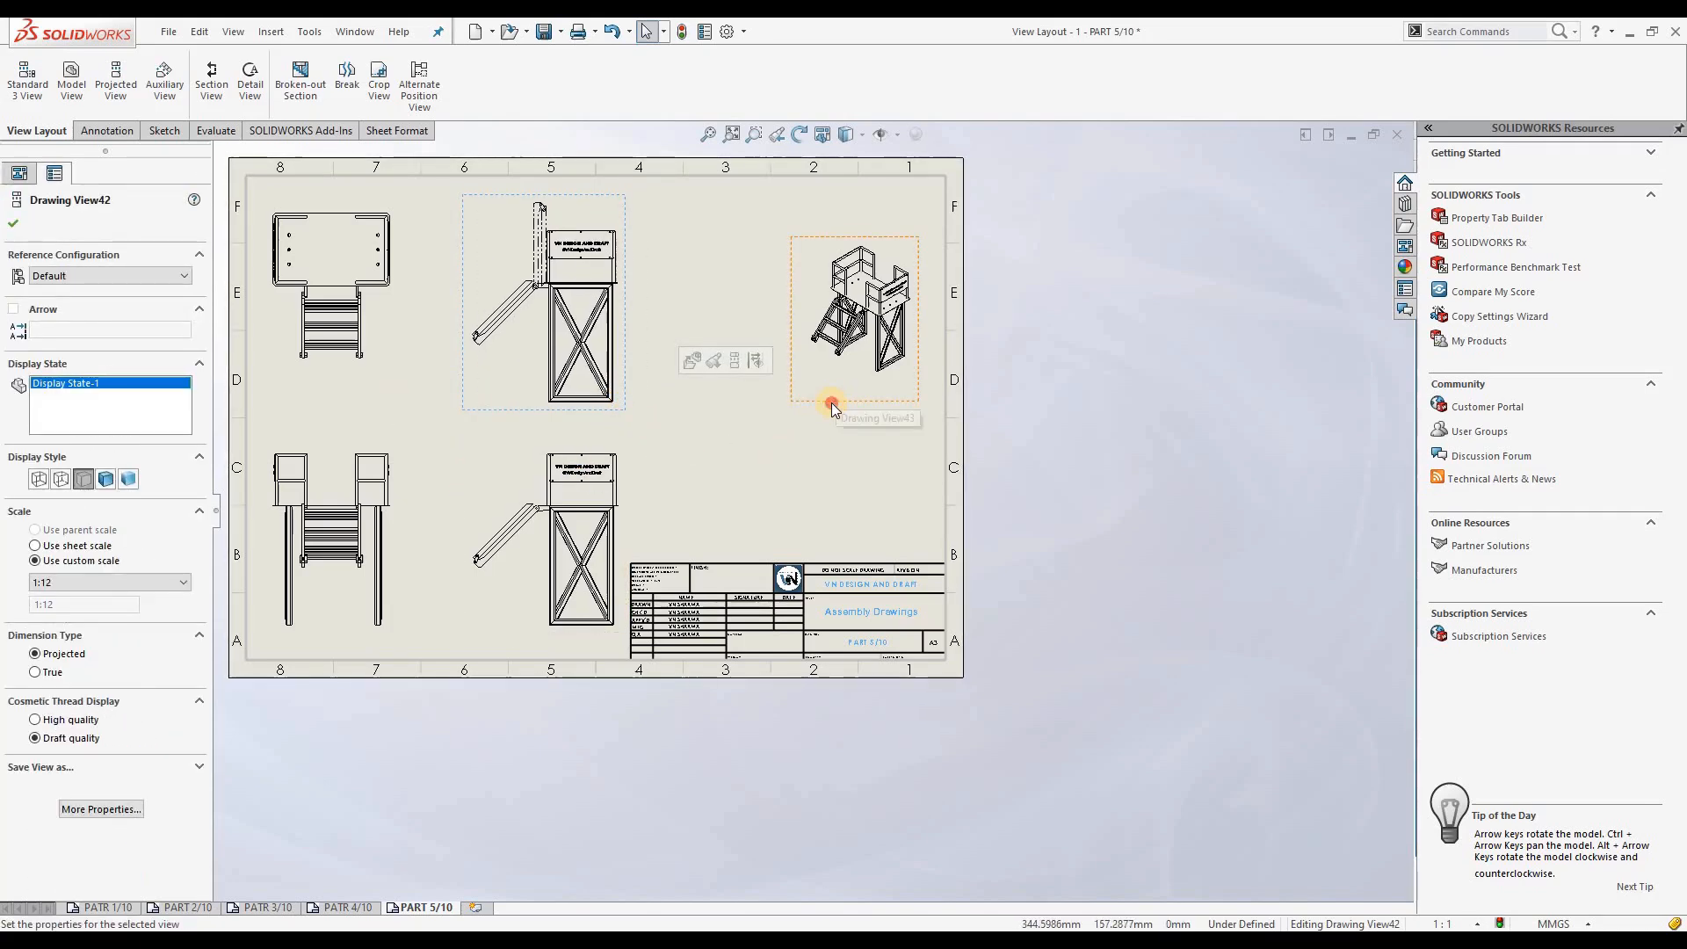
{"action": "left_click", "coordinate": [105, 479]}
{"action": "left_click", "coordinate": [100, 641]}
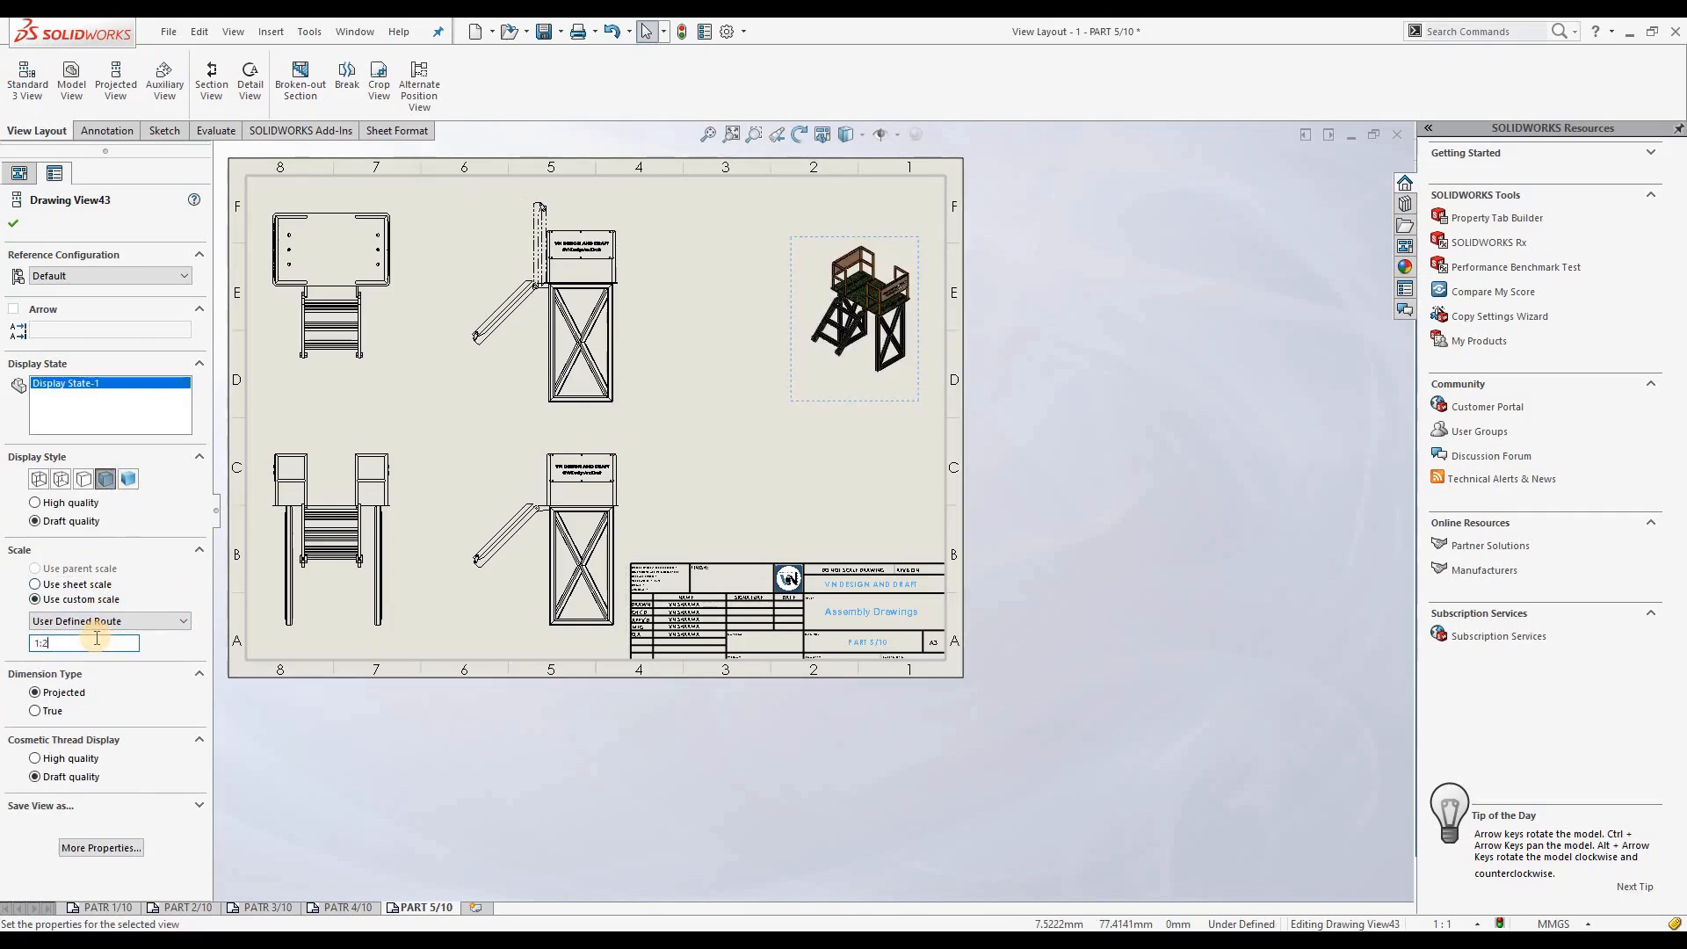
{"action": "key", "text": "Return"}
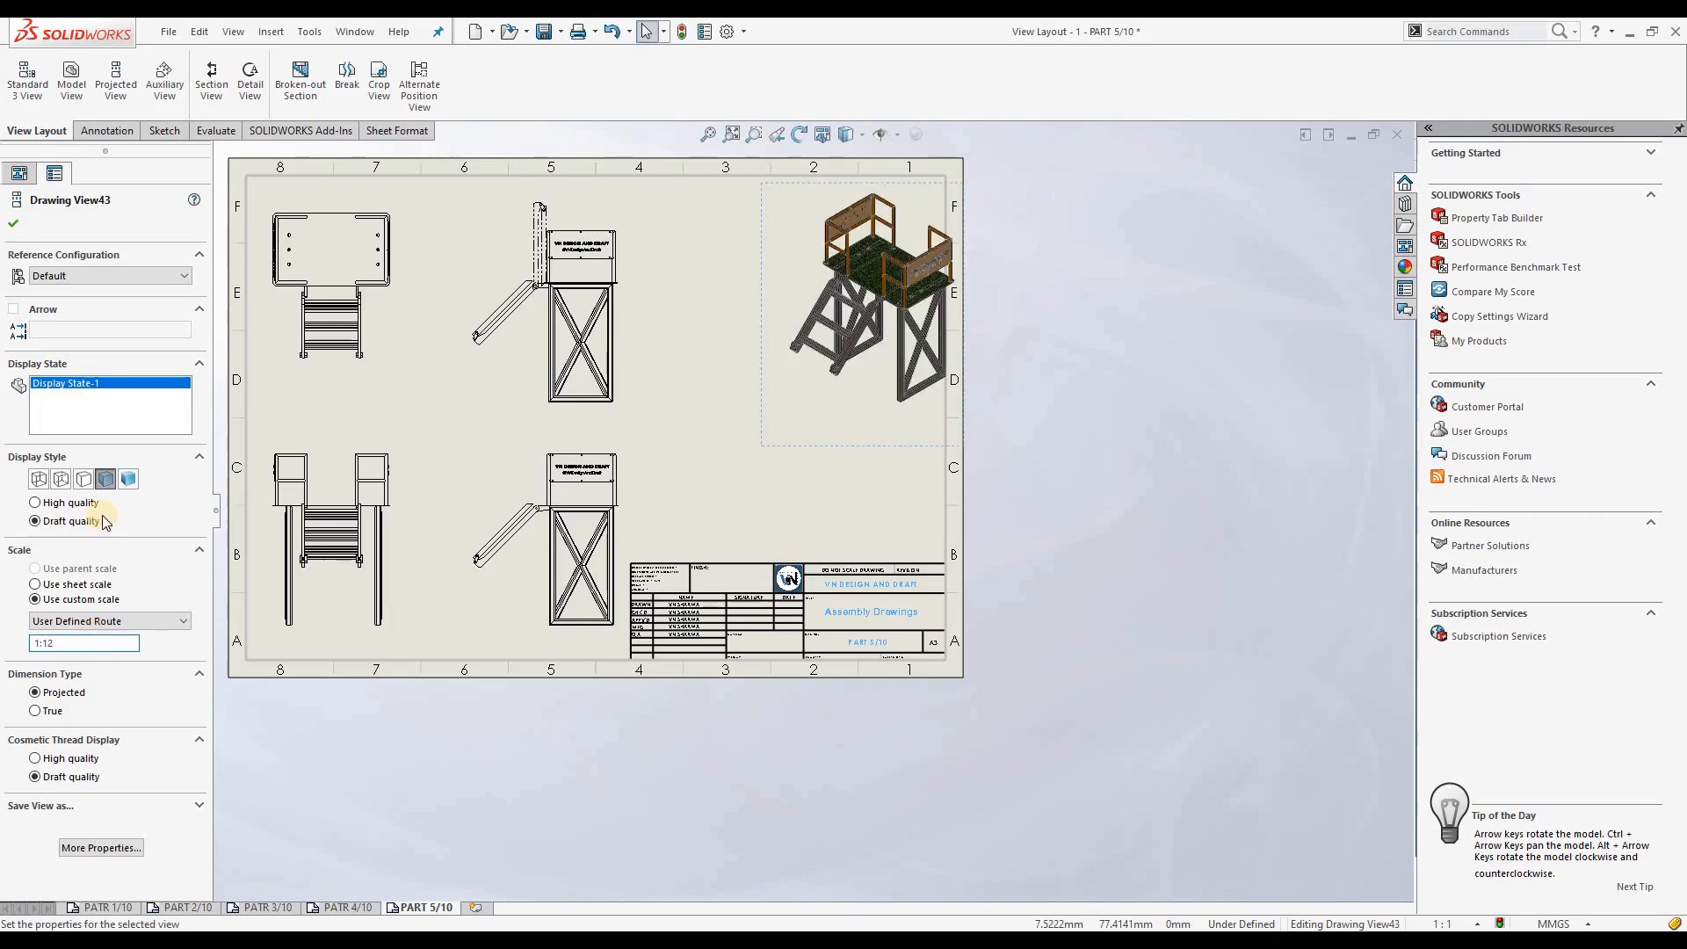
{"action": "left_click", "coordinate": [17, 224]}
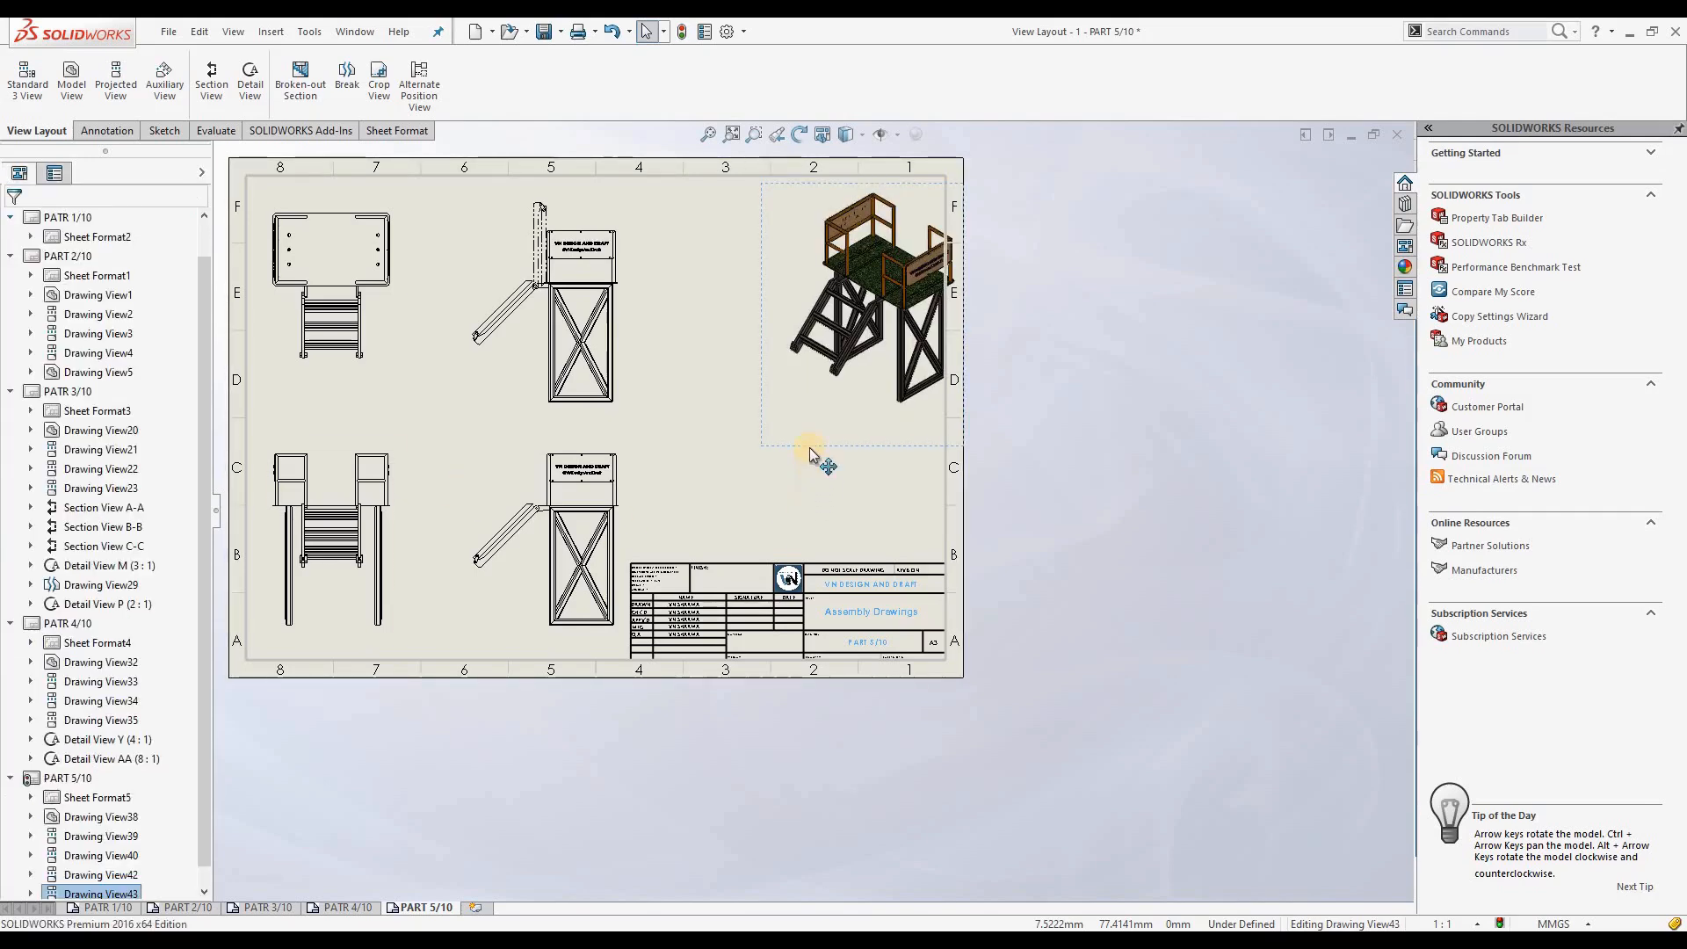
Move the isometric view inside the sheet border and set its user-defined scale to 1:10
{"action": "mouse_move", "coordinate": [806, 446]}
{"action": "left_mouse_down"}
{"action": "mouse_move", "coordinate": [721, 459]}
{"action": "mouse_move", "coordinate": [715, 480]}
{"action": "mouse_move", "coordinate": [740, 482]}
{"action": "left_mouse_up"}
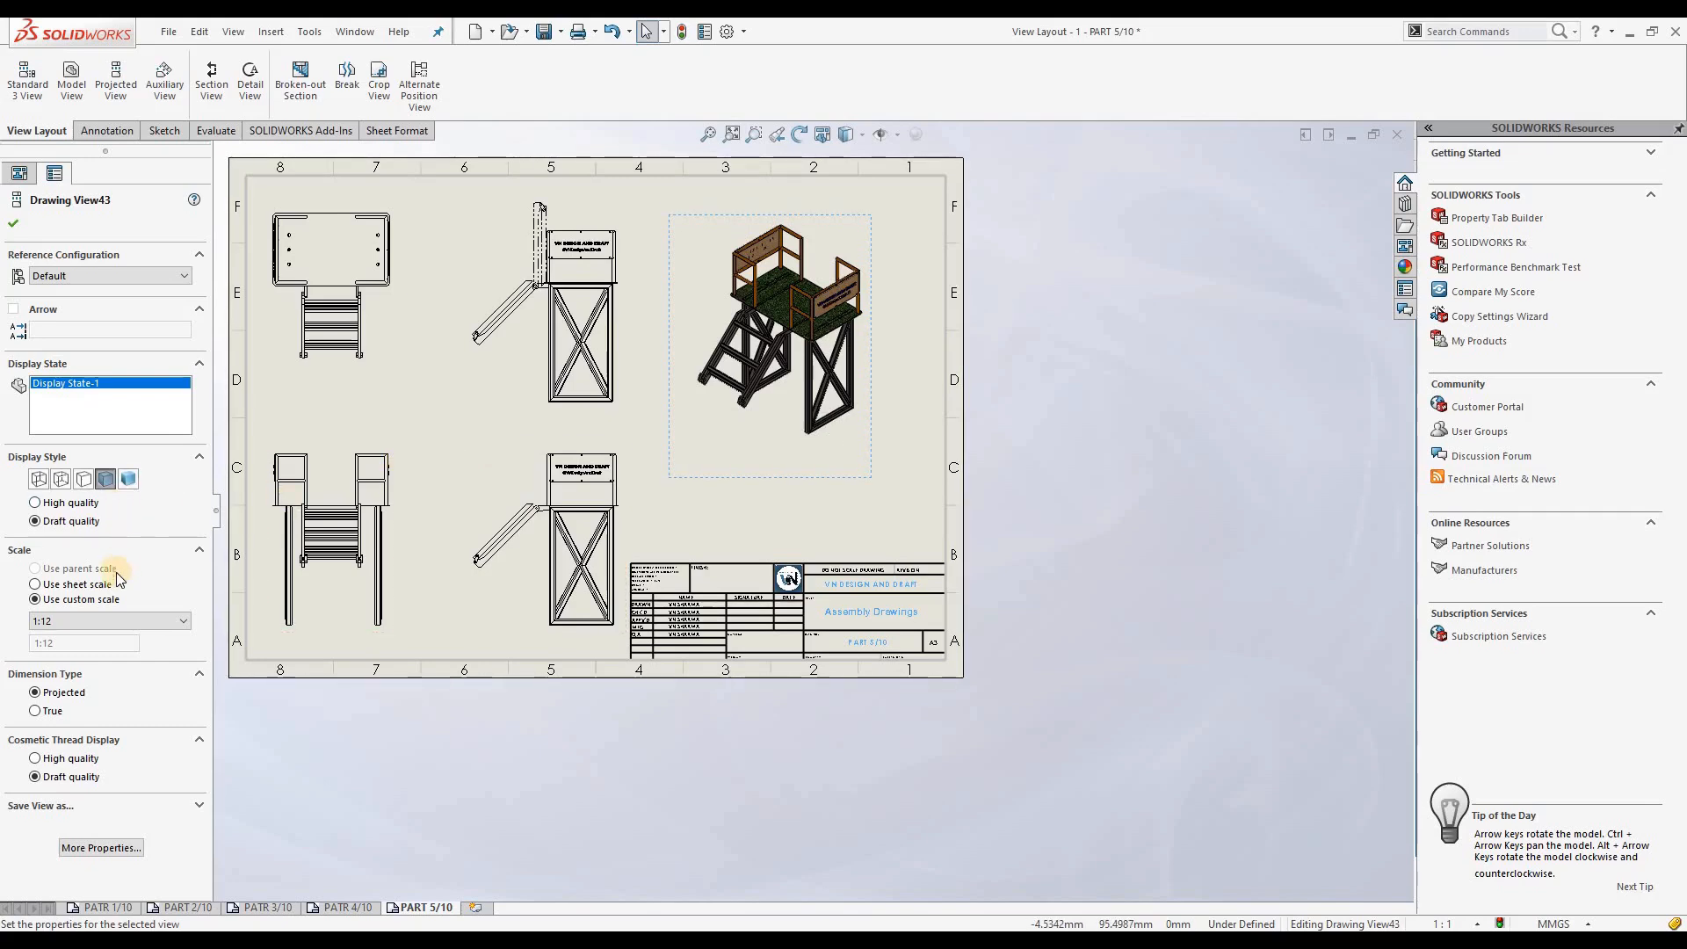
{"action": "left_click", "coordinate": [70, 621]}
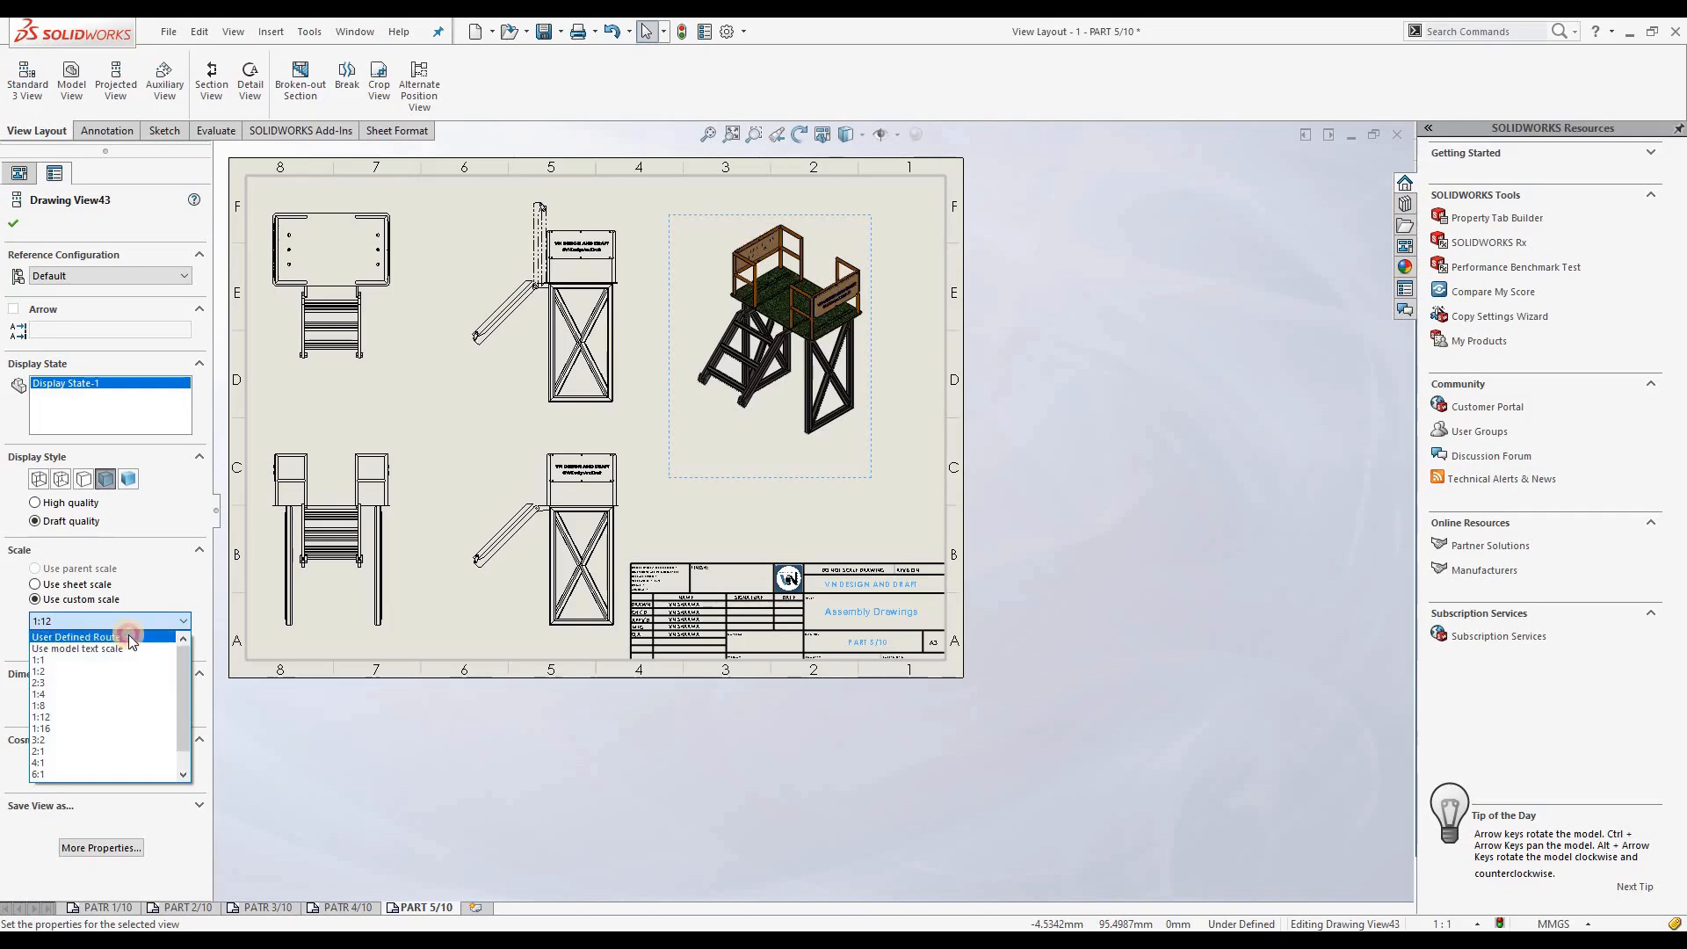
{"action": "left_click", "coordinate": [129, 636]}
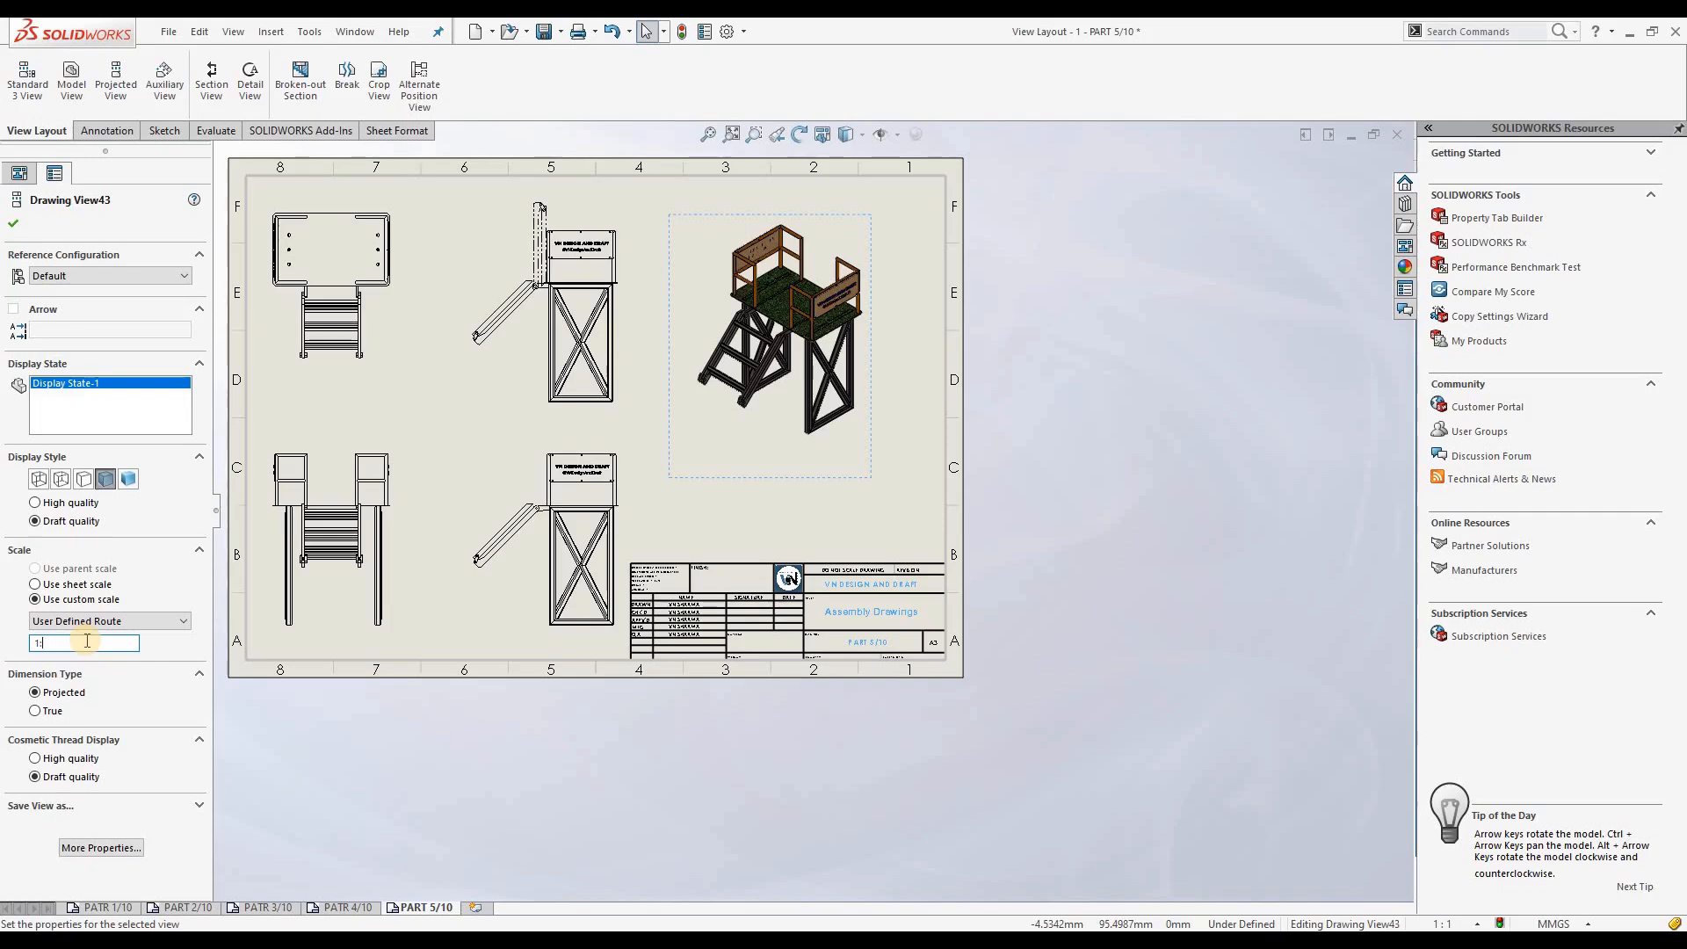
{"action": "type", "text": "10"}
{"action": "key", "text": "Return"}
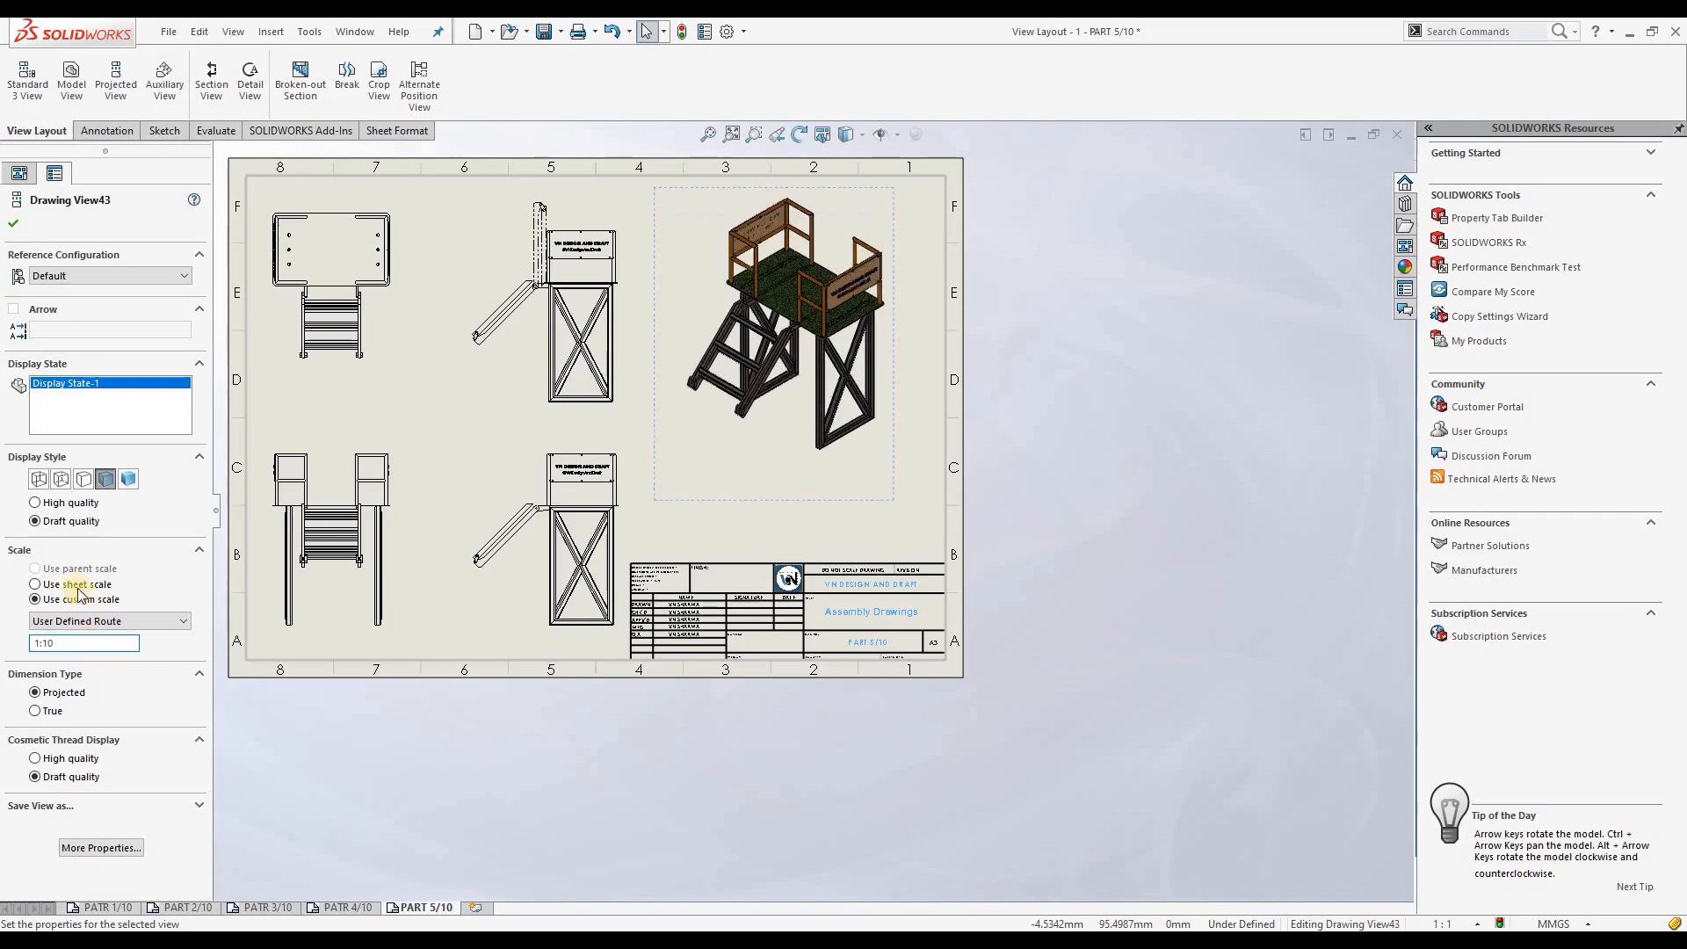
{"action": "left_click", "coordinate": [14, 227]}
{"action": "left_click_drag", "start_coordinate": [803, 509], "coordinate": [800, 530]}
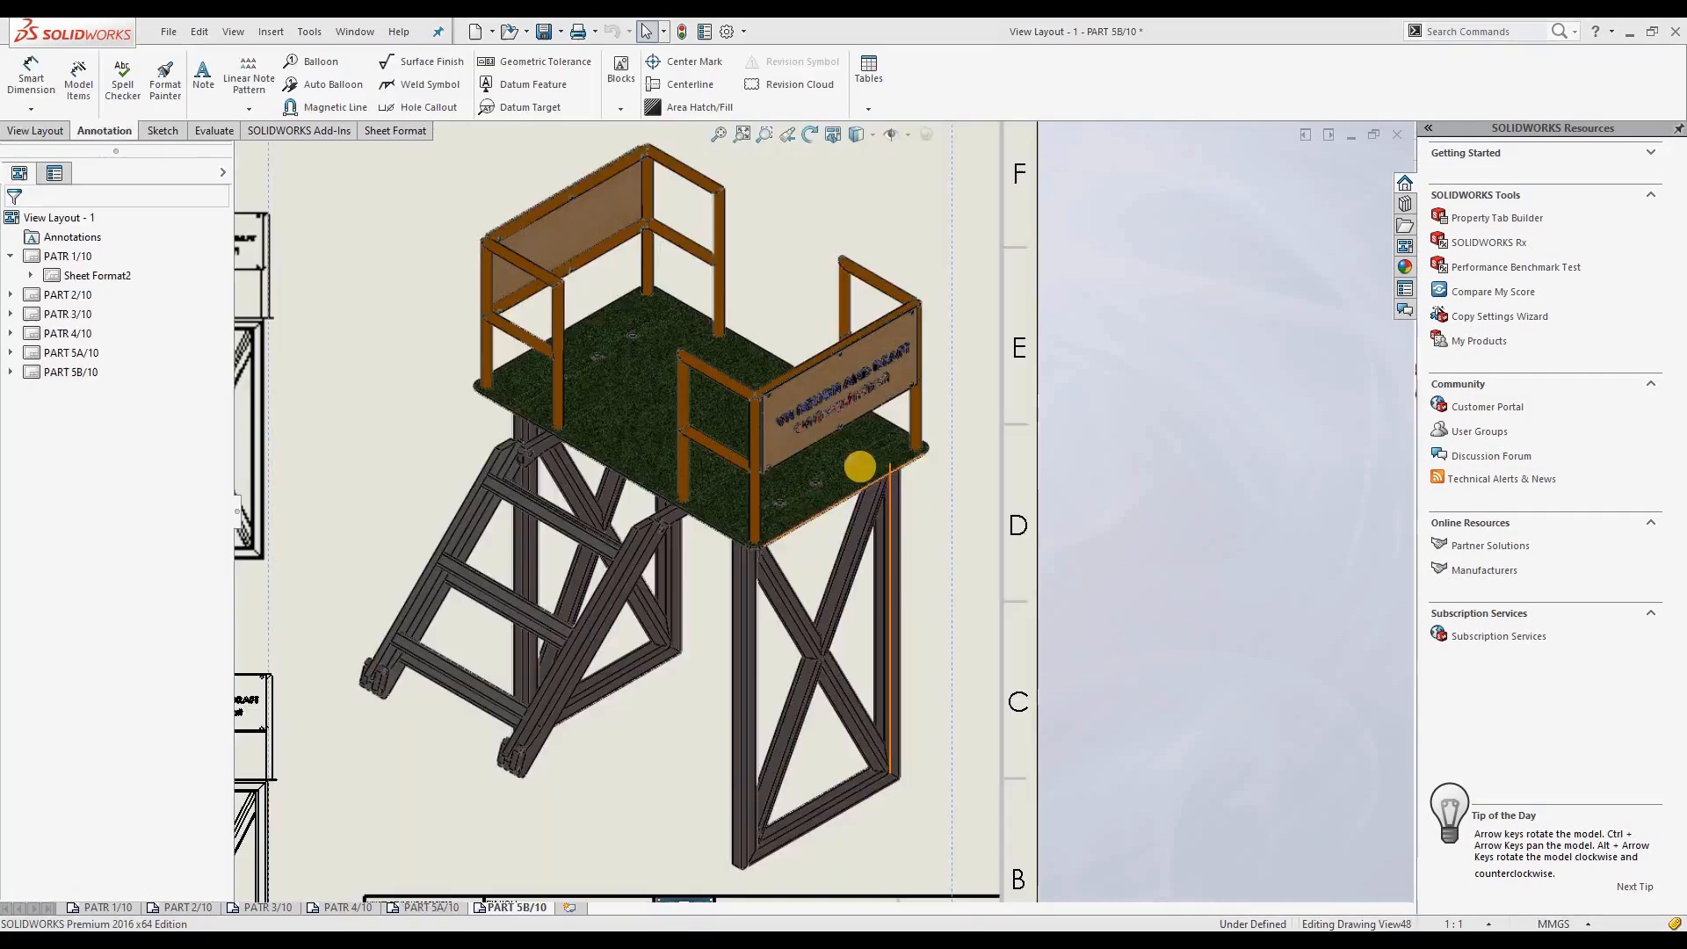
{"action": "scroll", "coordinate": [861, 487], "scroll_direction": "up", "scroll_amount": 5}
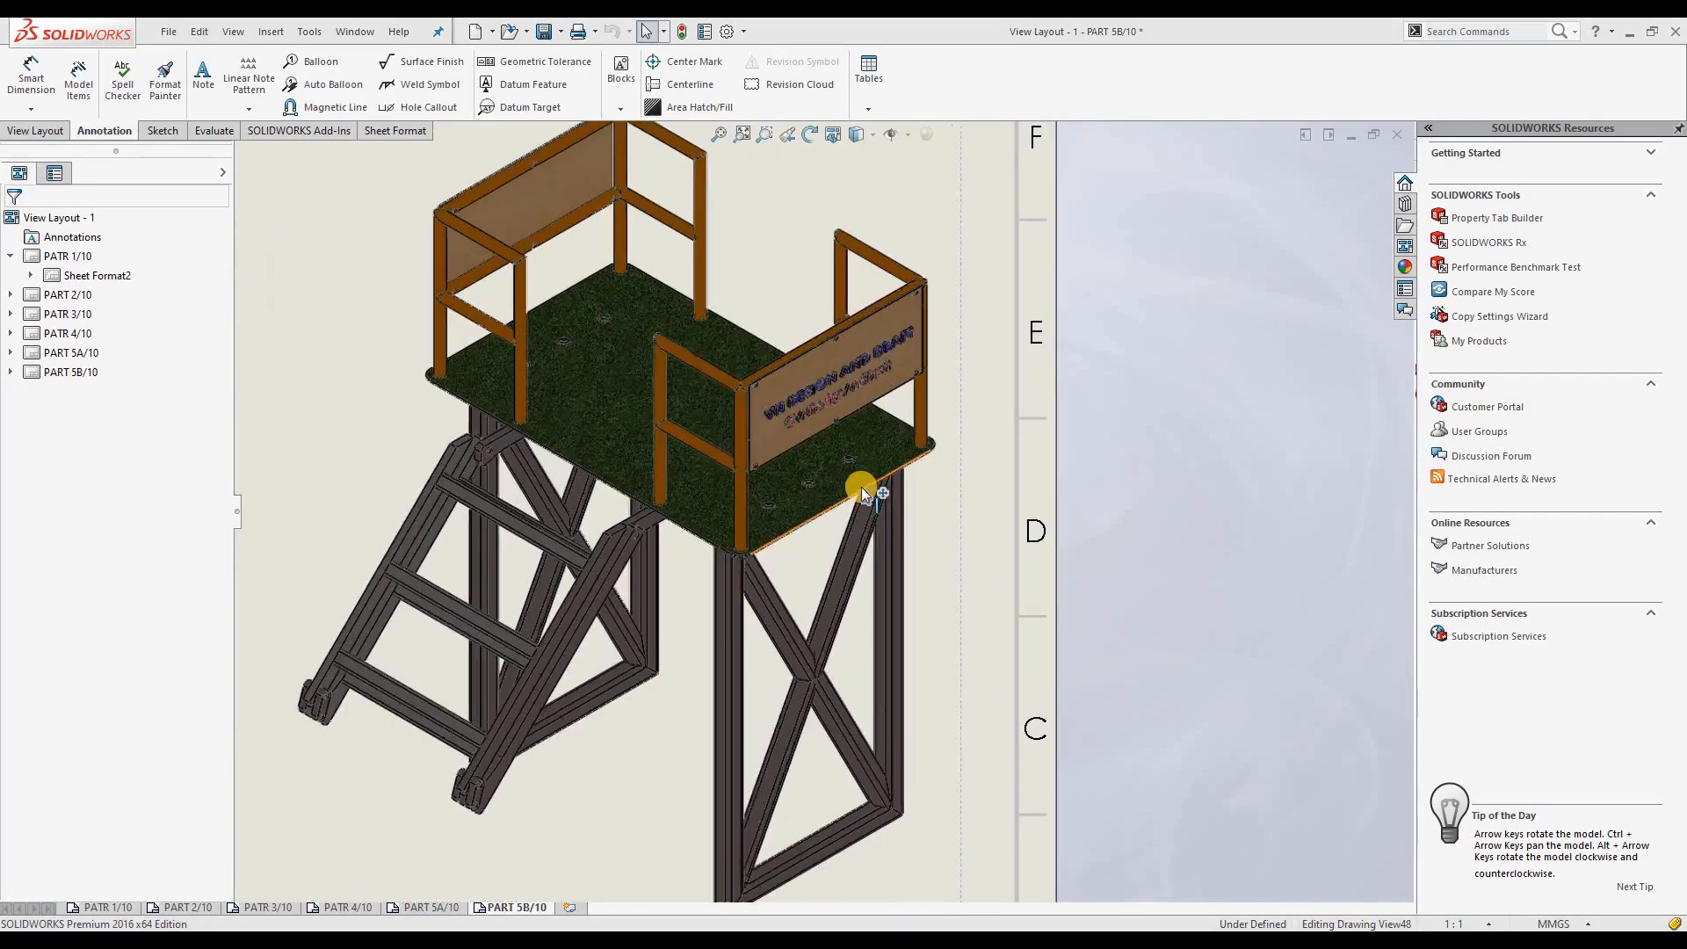
{"action": "scroll", "coordinate": [527, 395], "scroll_direction": "down", "scroll_amount": 5}
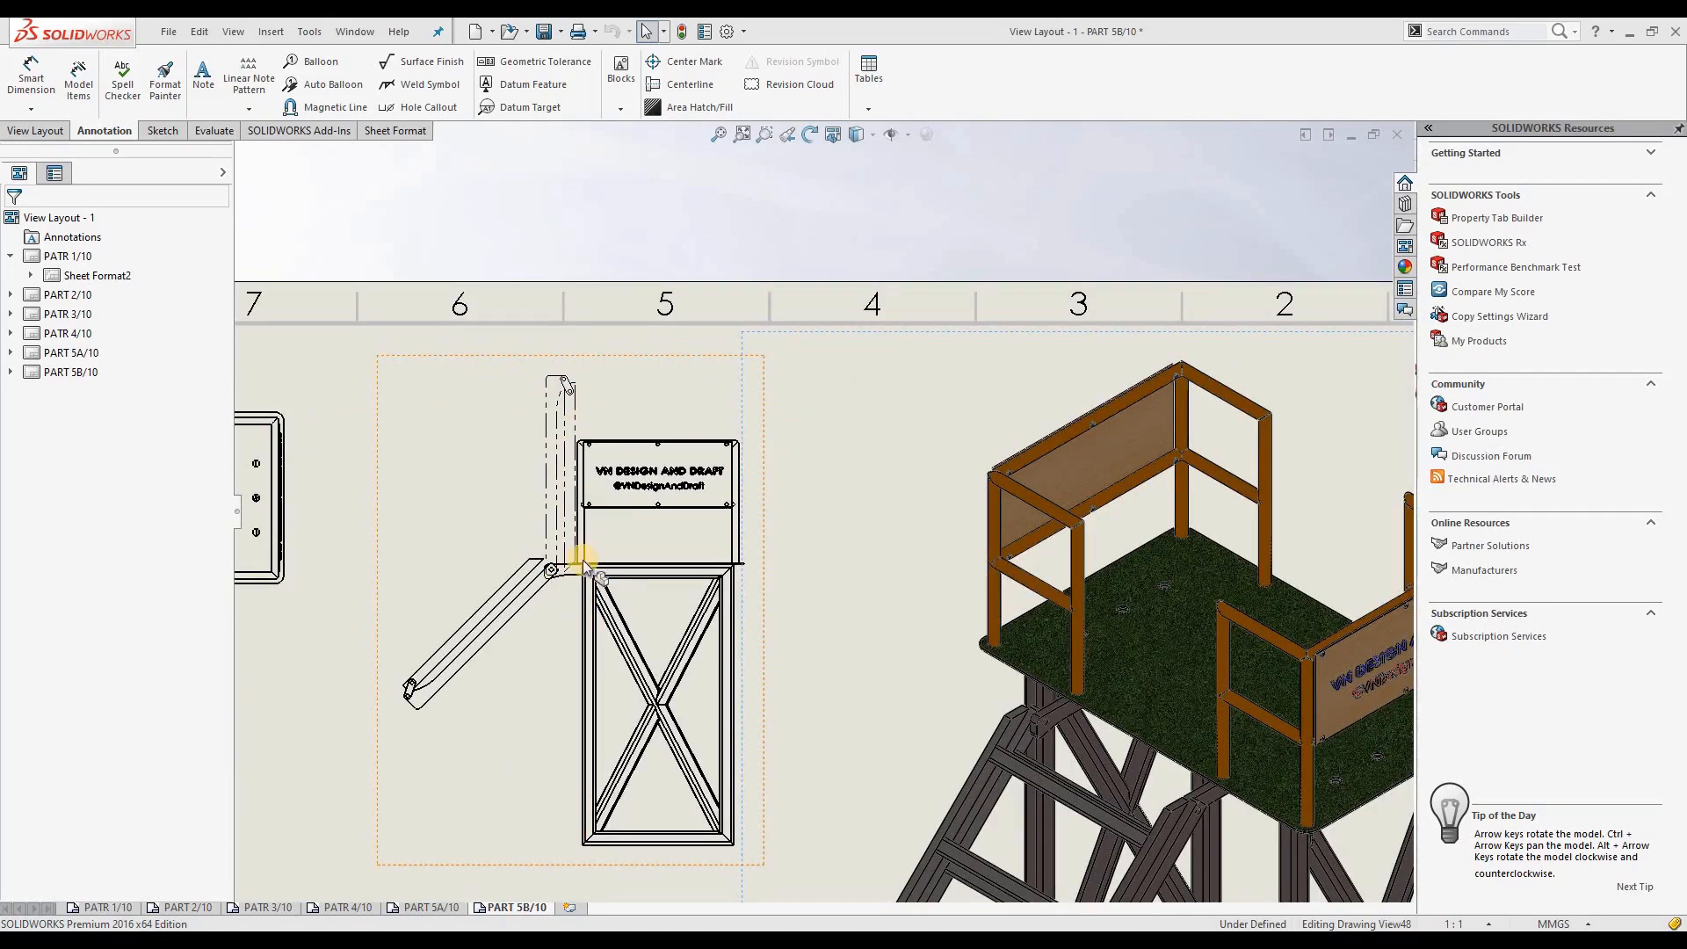
{"action": "scroll", "coordinate": [584, 562], "scroll_direction": "up", "scroll_amount": 5}
{"action": "scroll", "coordinate": [966, 562], "scroll_direction": "down", "scroll_amount": 5}
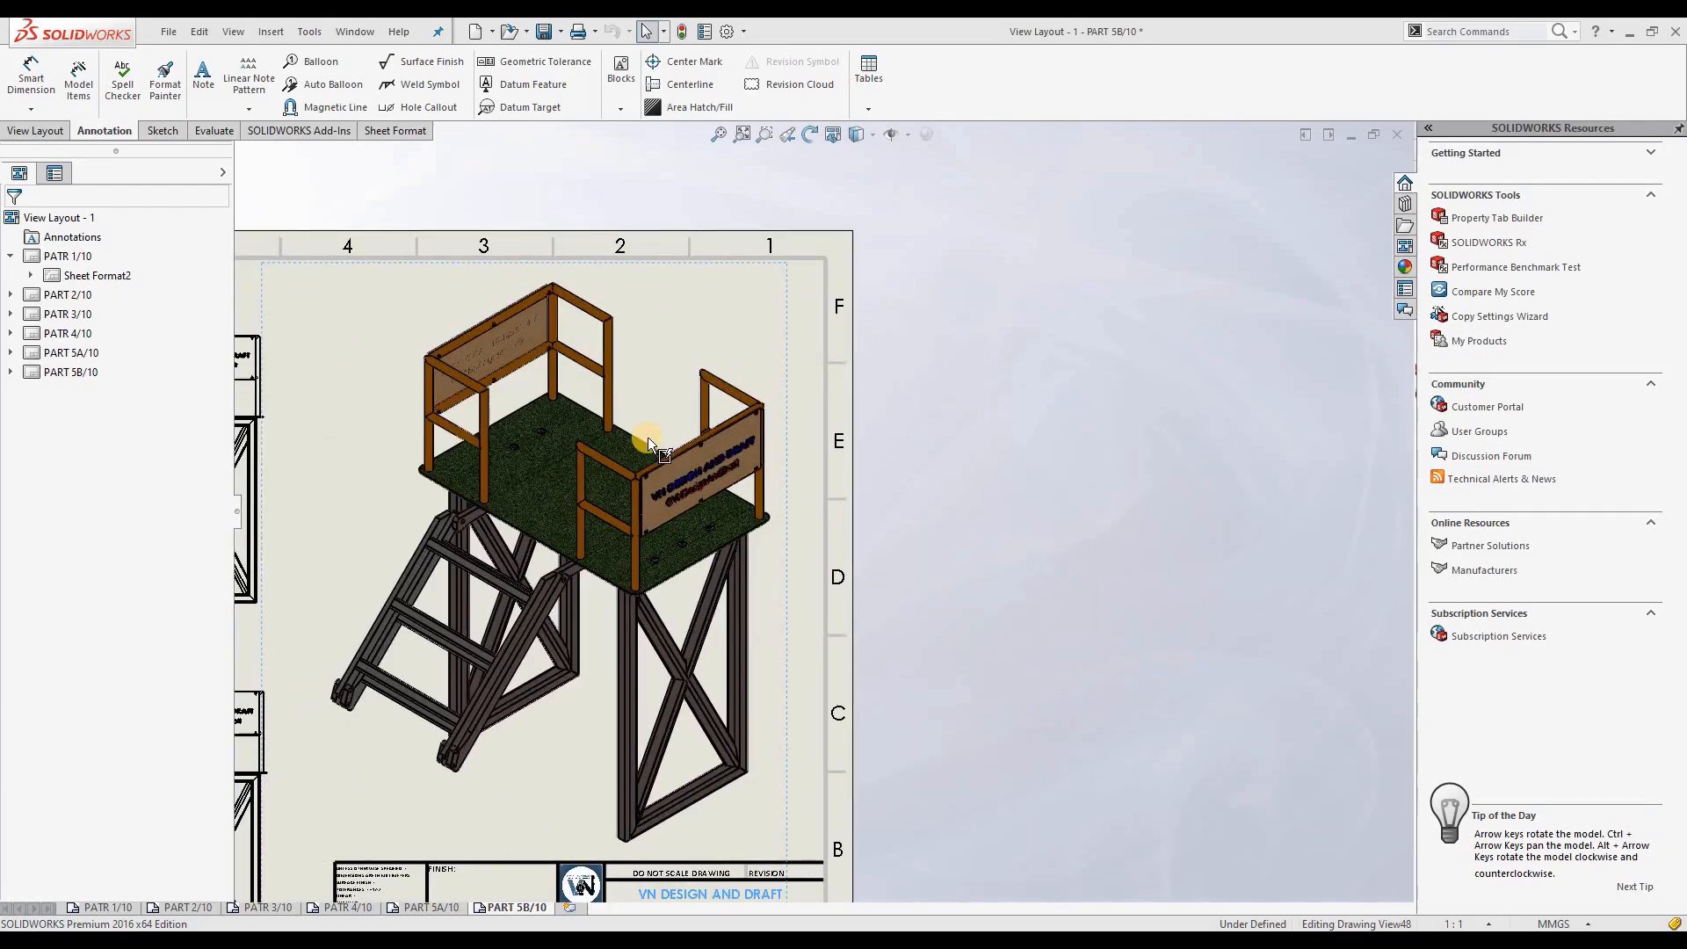
{"action": "scroll", "coordinate": [681, 413], "scroll_direction": "up", "scroll_amount": 3}
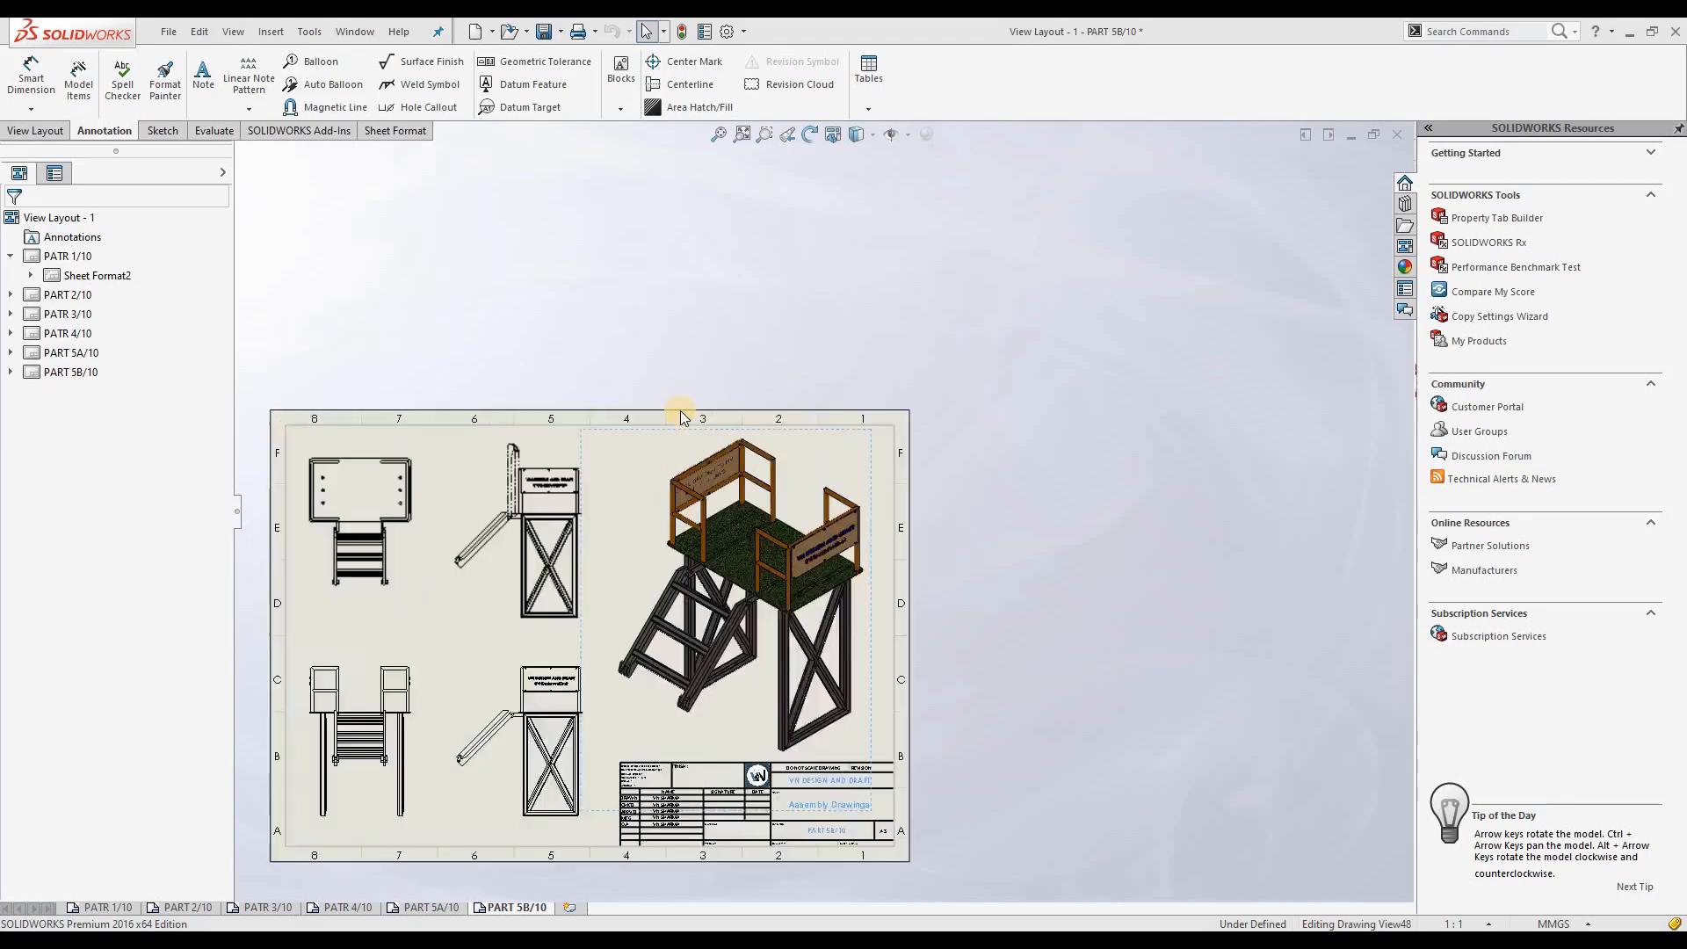
{"action": "scroll", "coordinate": [682, 413], "scroll_direction": "down", "scroll_amount": 1}
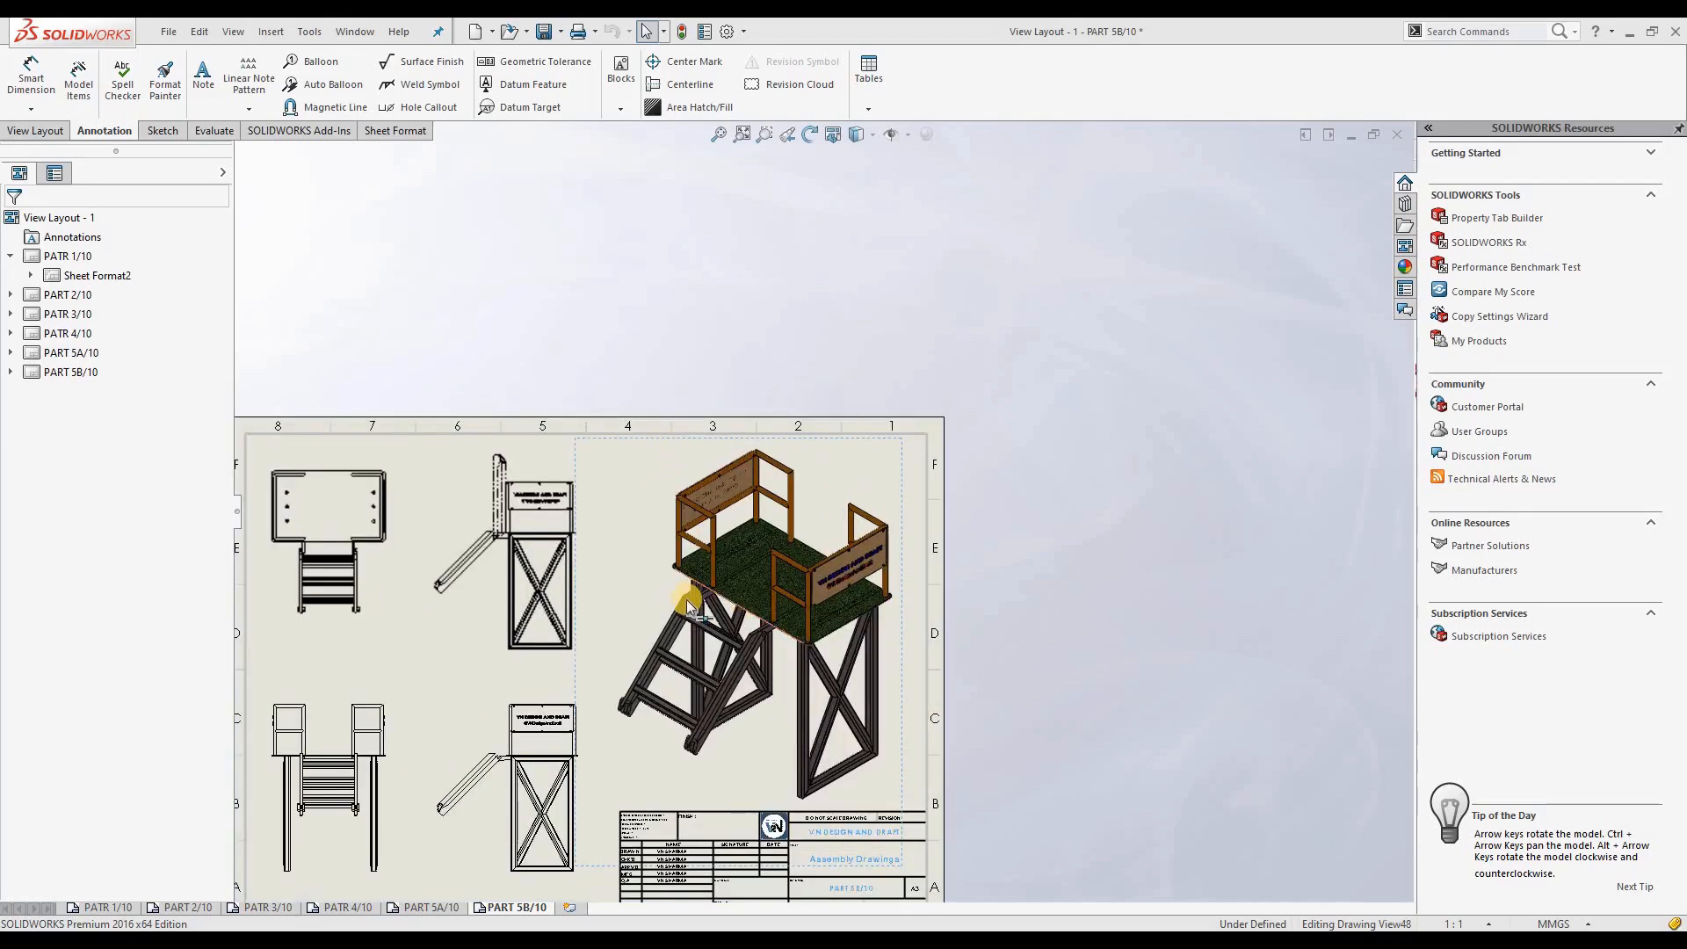
Delete the front view and the top view from the PART 5B/10 sheet
{"action": "left_click", "coordinate": [394, 730]}
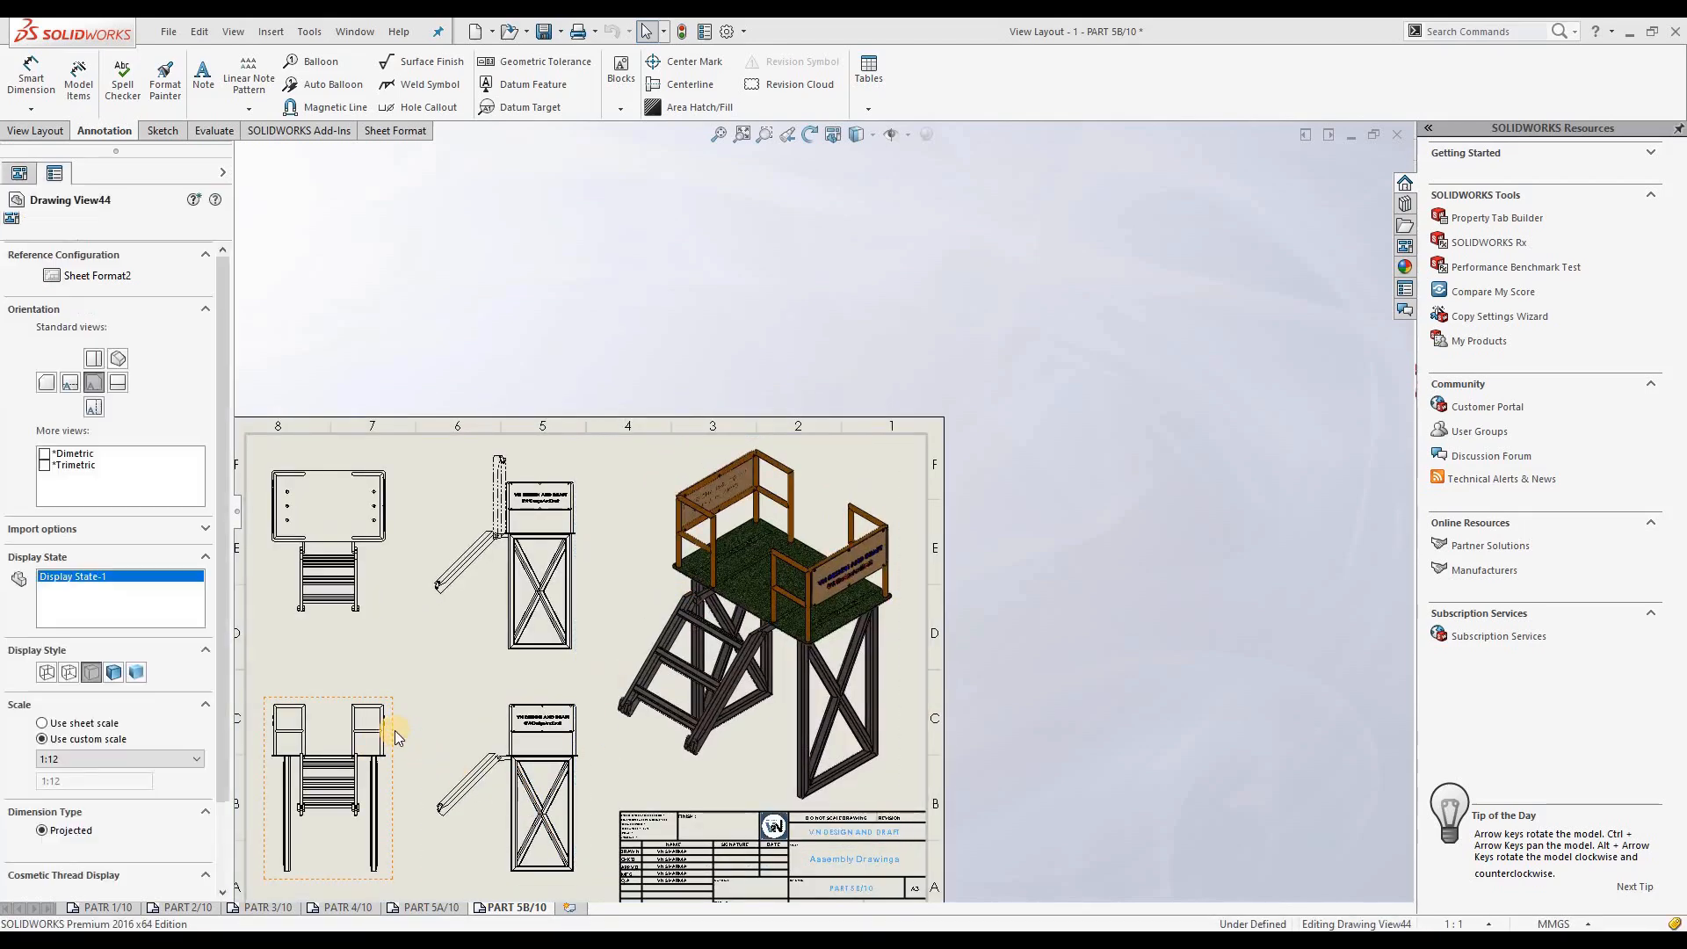
{"action": "key", "text": "Delete"}
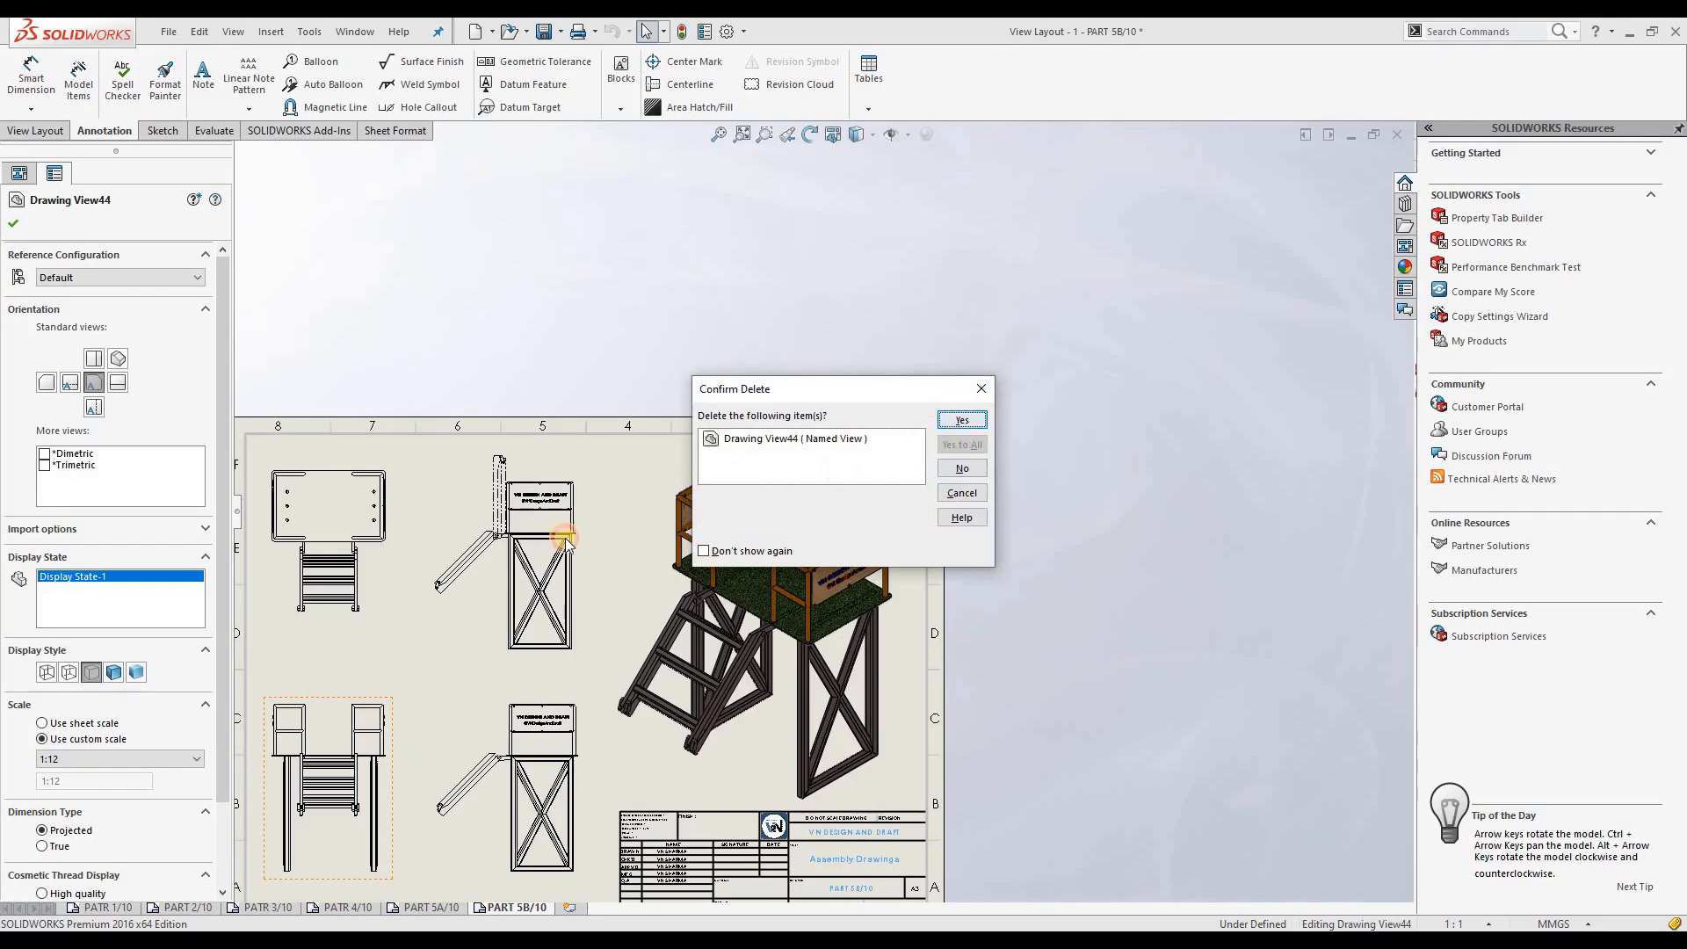
{"action": "key", "text": "Return"}
{"action": "left_click", "coordinate": [390, 583]}
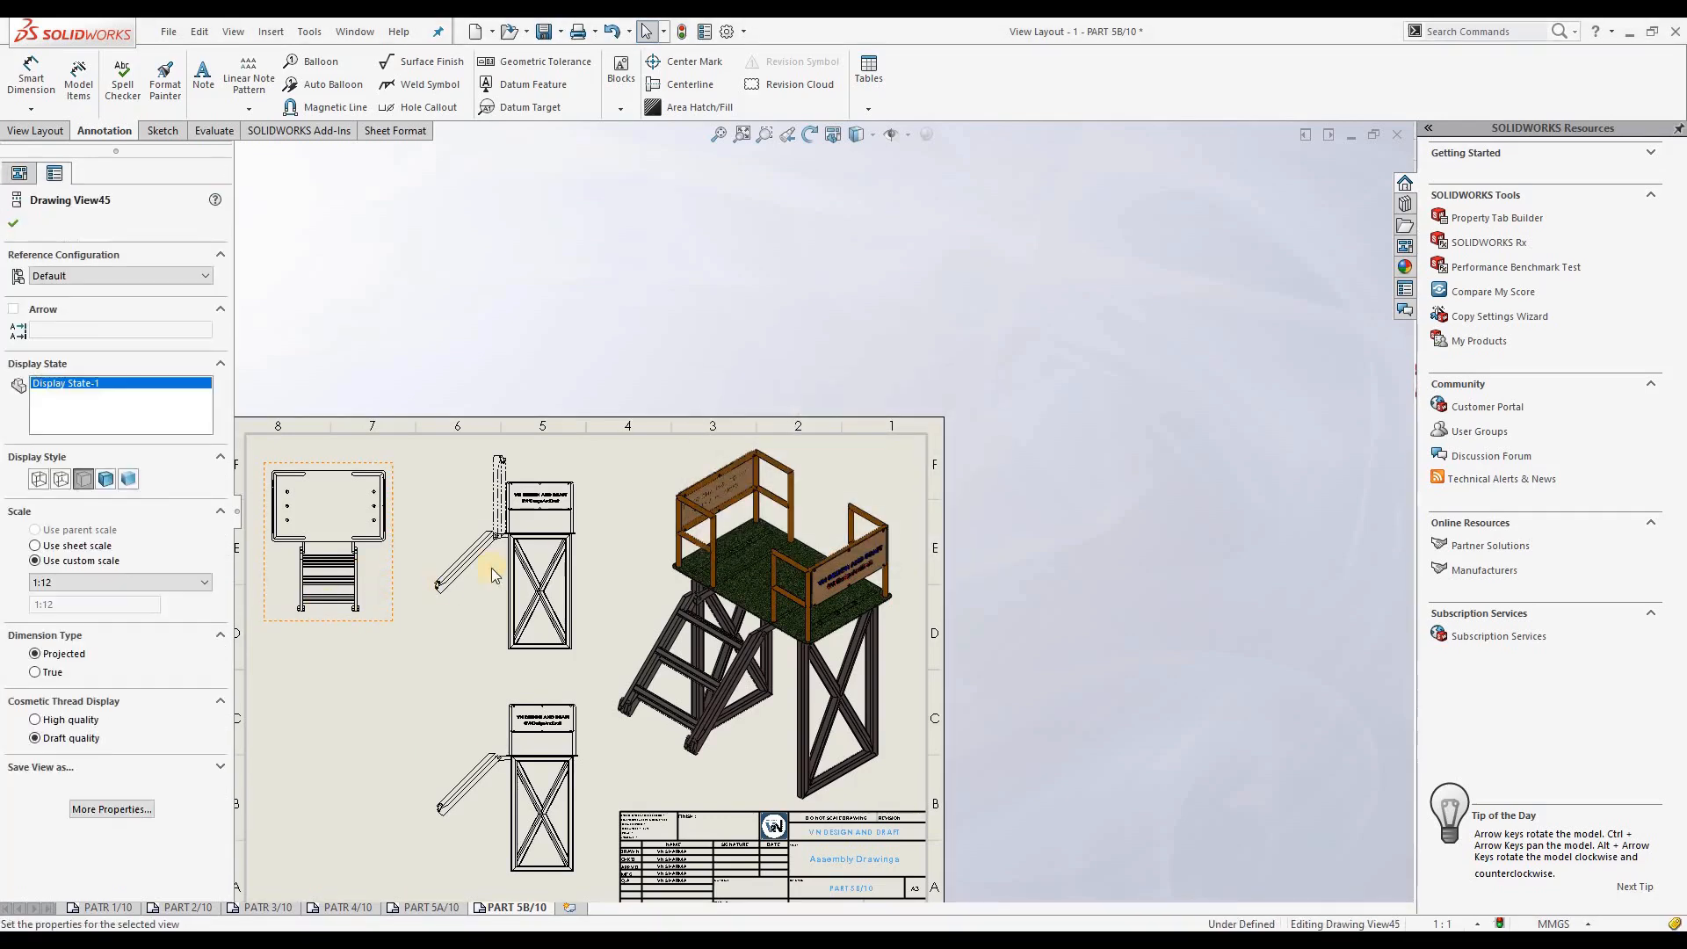
{"action": "key", "text": "Delete"}
{"action": "key", "text": "Return"}
Delete the alternate position side view and the plain side view from the PART 5B/10 sheet
{"action": "left_click", "coordinate": [487, 658]}
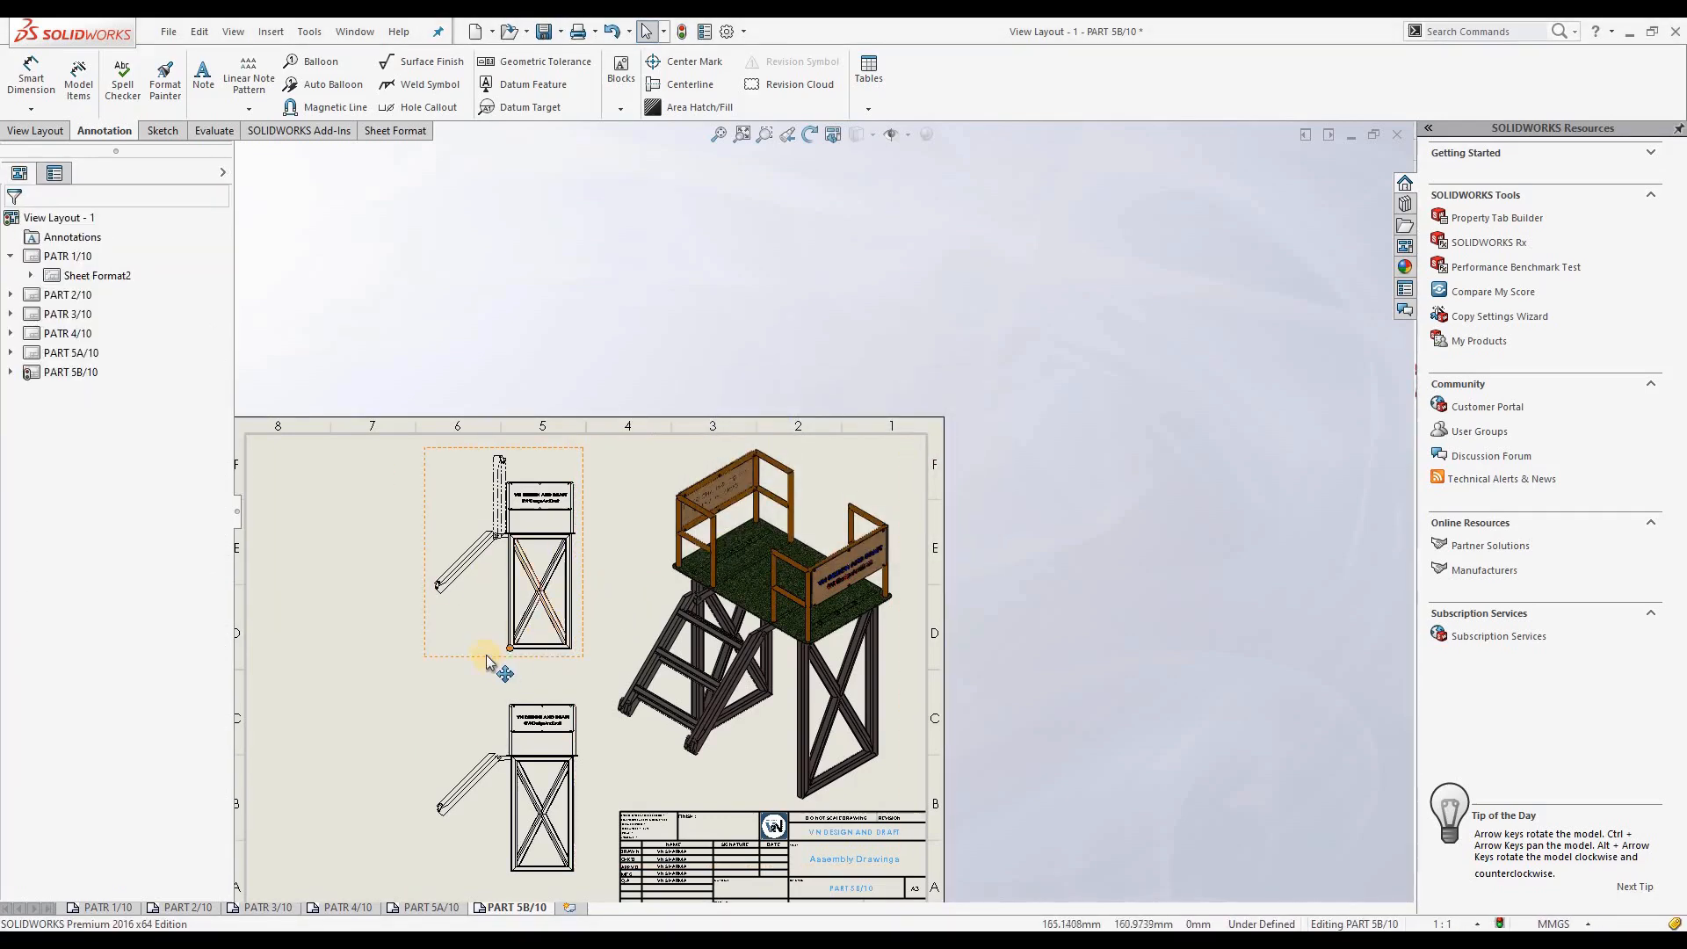
{"action": "key", "text": "Delete"}
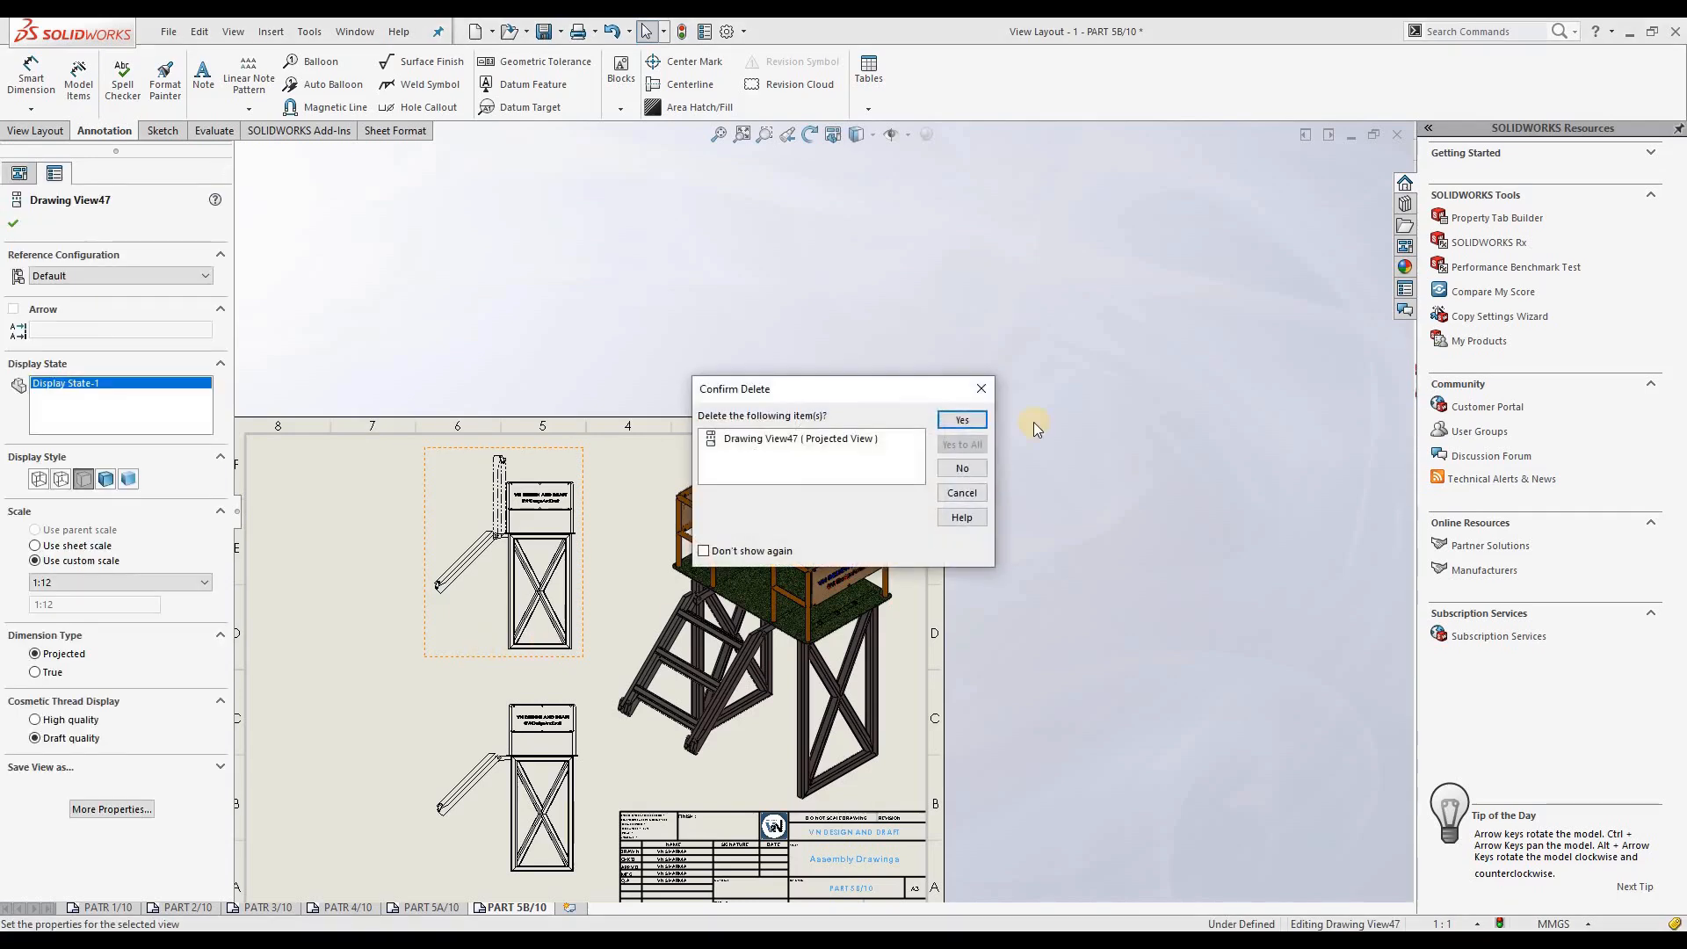
{"action": "left_click", "coordinate": [969, 418]}
{"action": "left_click", "coordinate": [578, 804]}
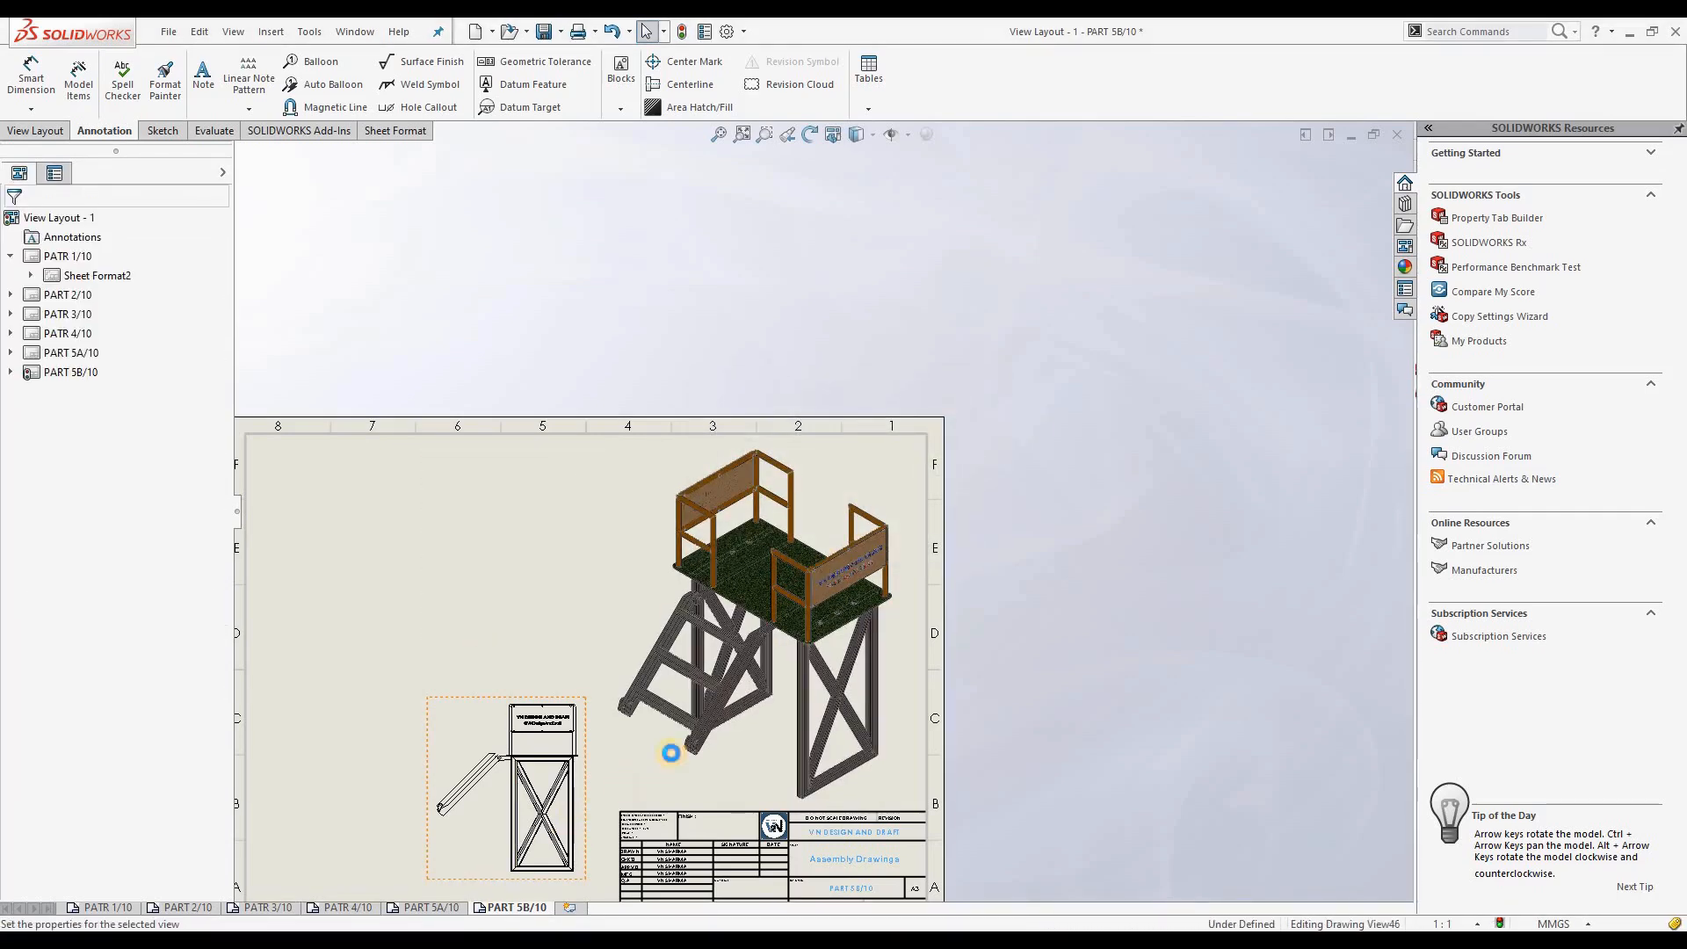
{"action": "key", "text": "Delete"}
{"action": "left_click", "coordinate": [957, 420]}
Move the shaded isometric view to the left half of the sheet and set its custom scale to 1:10
{"action": "scroll", "coordinate": [847, 697], "scroll_direction": "up", "scroll_amount": 5}
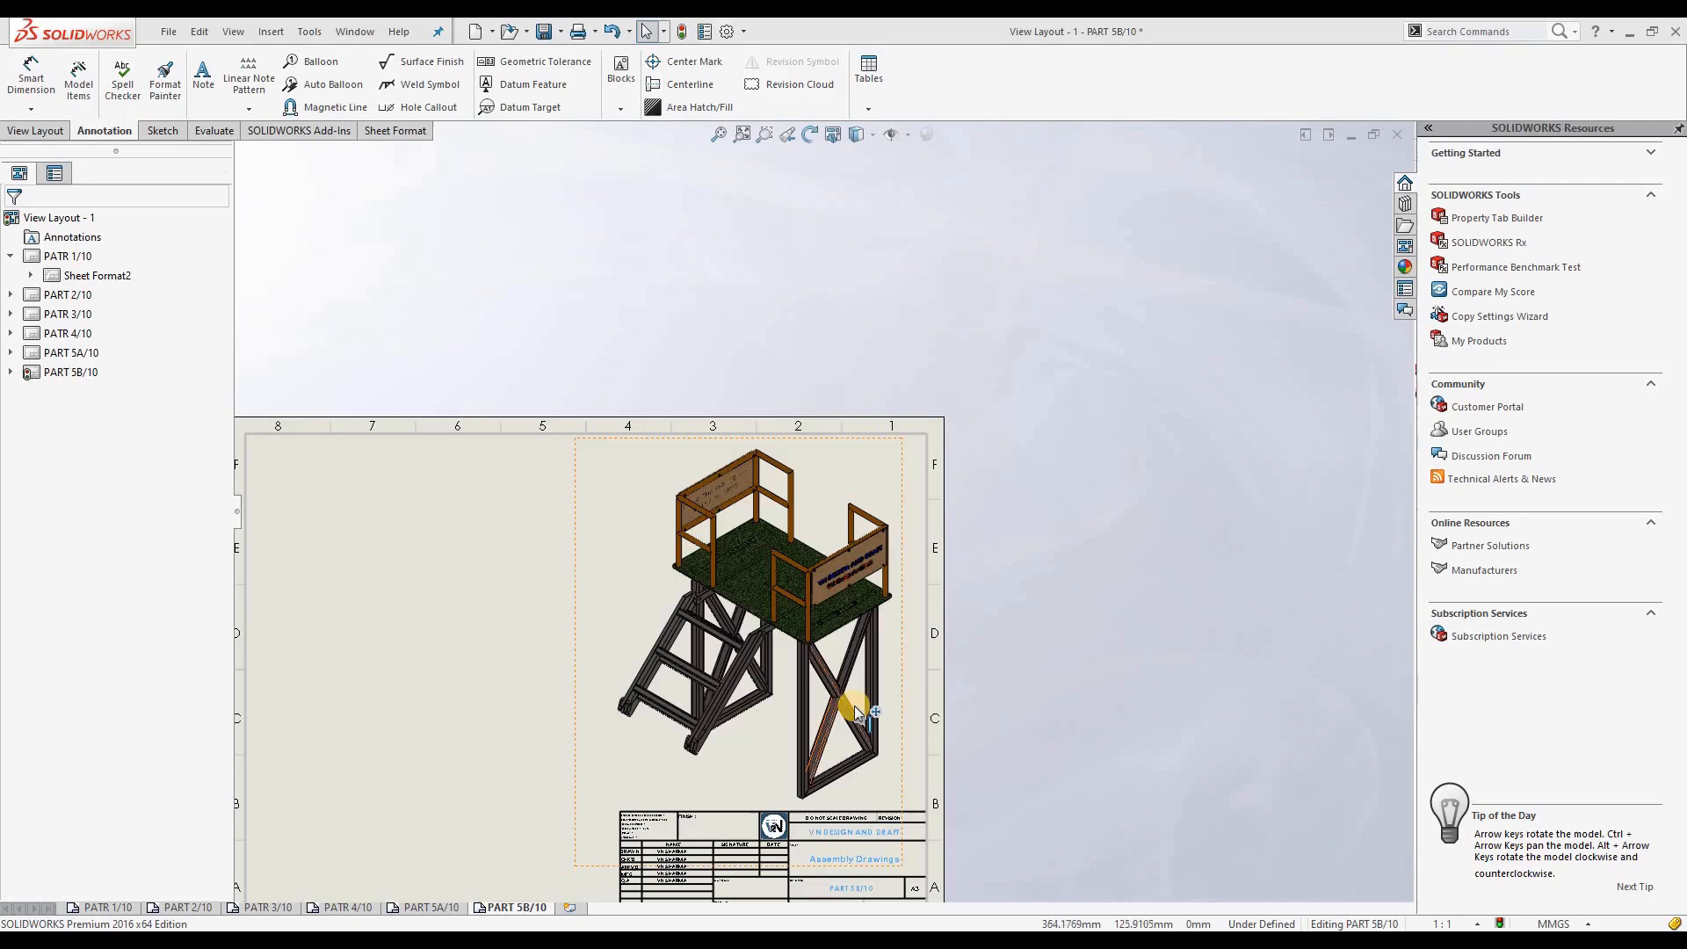
{"action": "mouse_move", "coordinate": [709, 624]}
{"action": "left_mouse_down"}
{"action": "mouse_move", "coordinate": [640, 648]}
{"action": "mouse_move", "coordinate": [577, 640]}
{"action": "mouse_move", "coordinate": [587, 629]}
{"action": "left_mouse_up"}
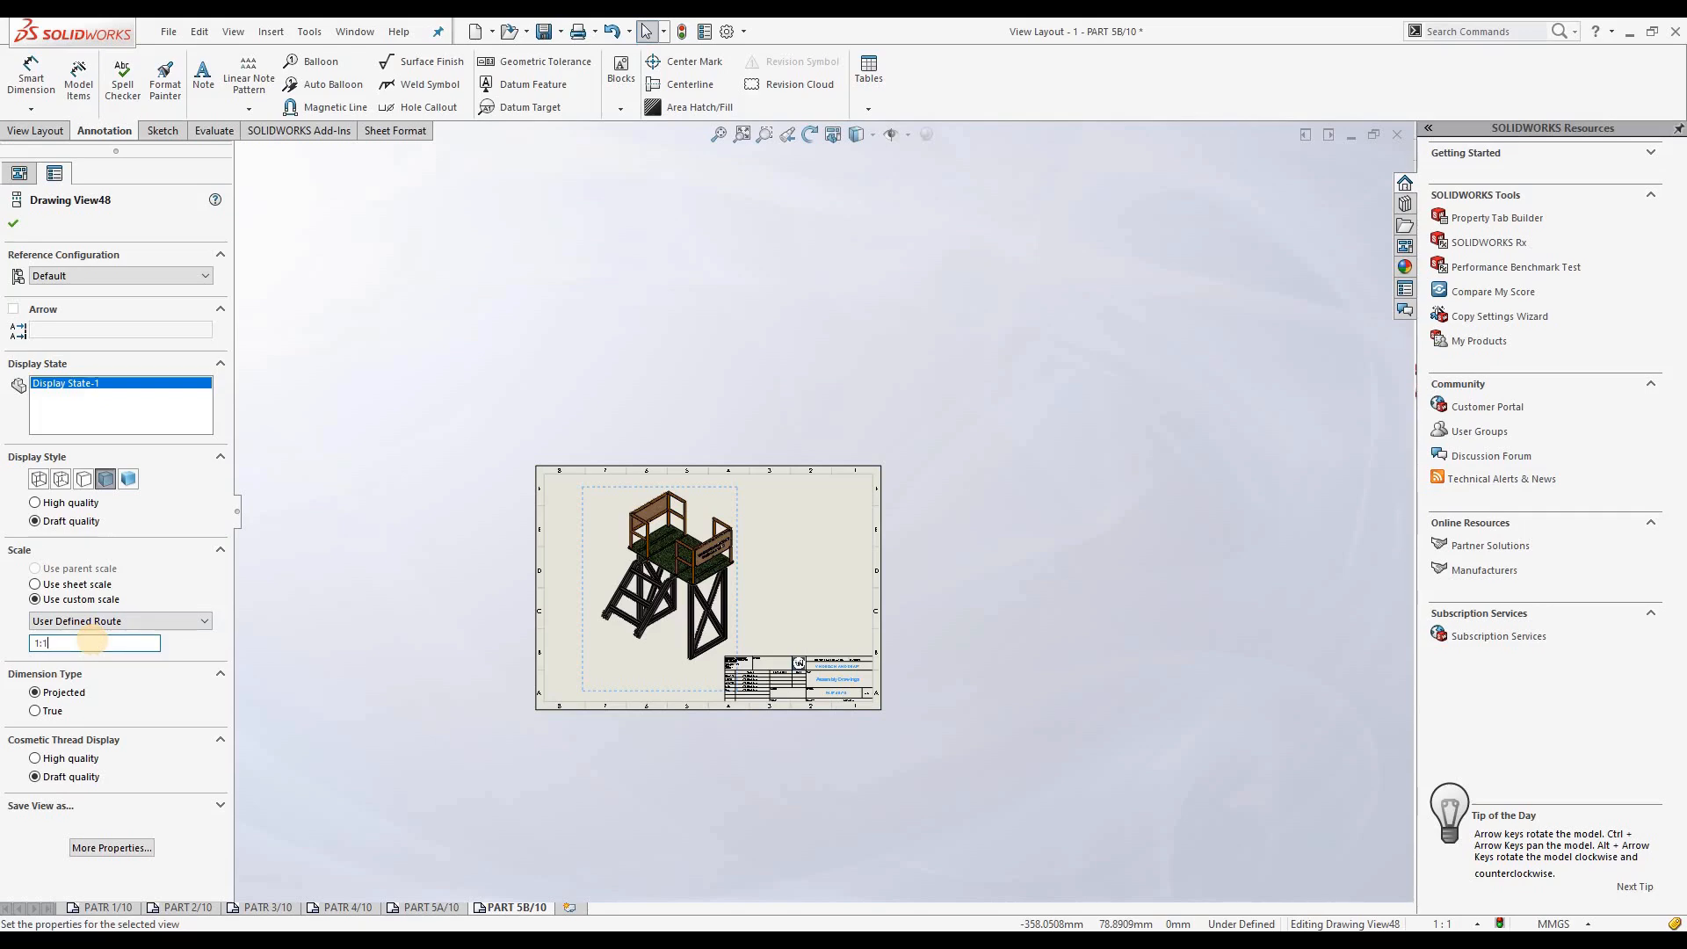
{"action": "type", "text": "0"}
{"action": "left_click", "coordinate": [14, 226]}
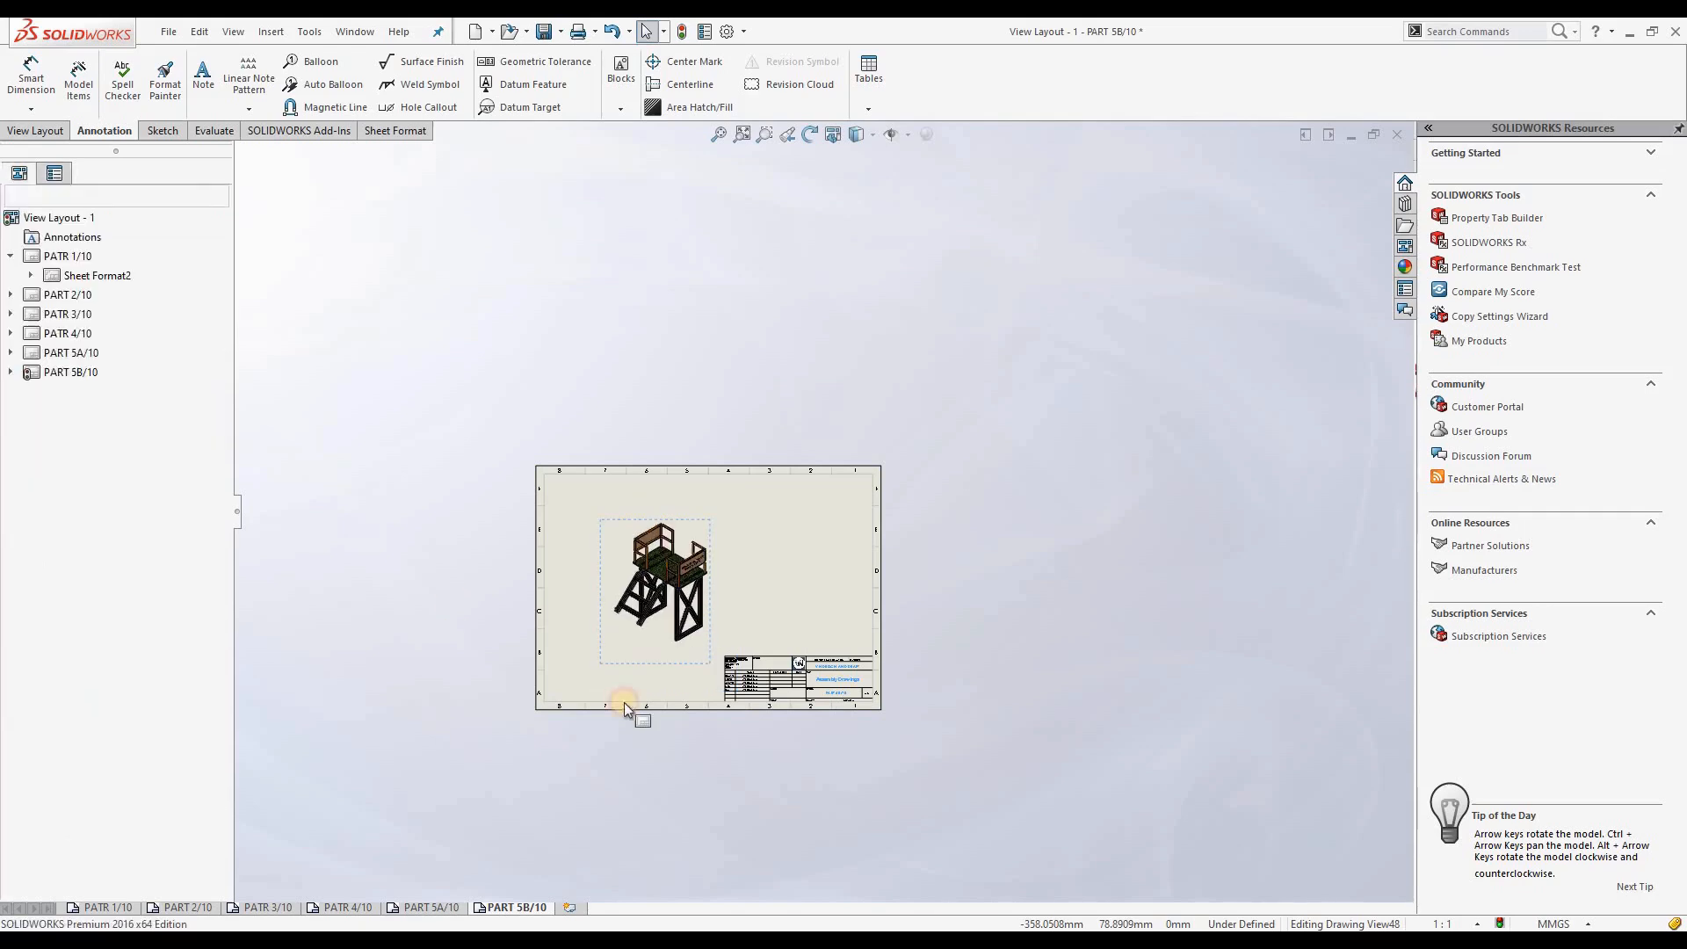
{"action": "scroll", "coordinate": [771, 566], "scroll_direction": "down", "scroll_amount": 1}
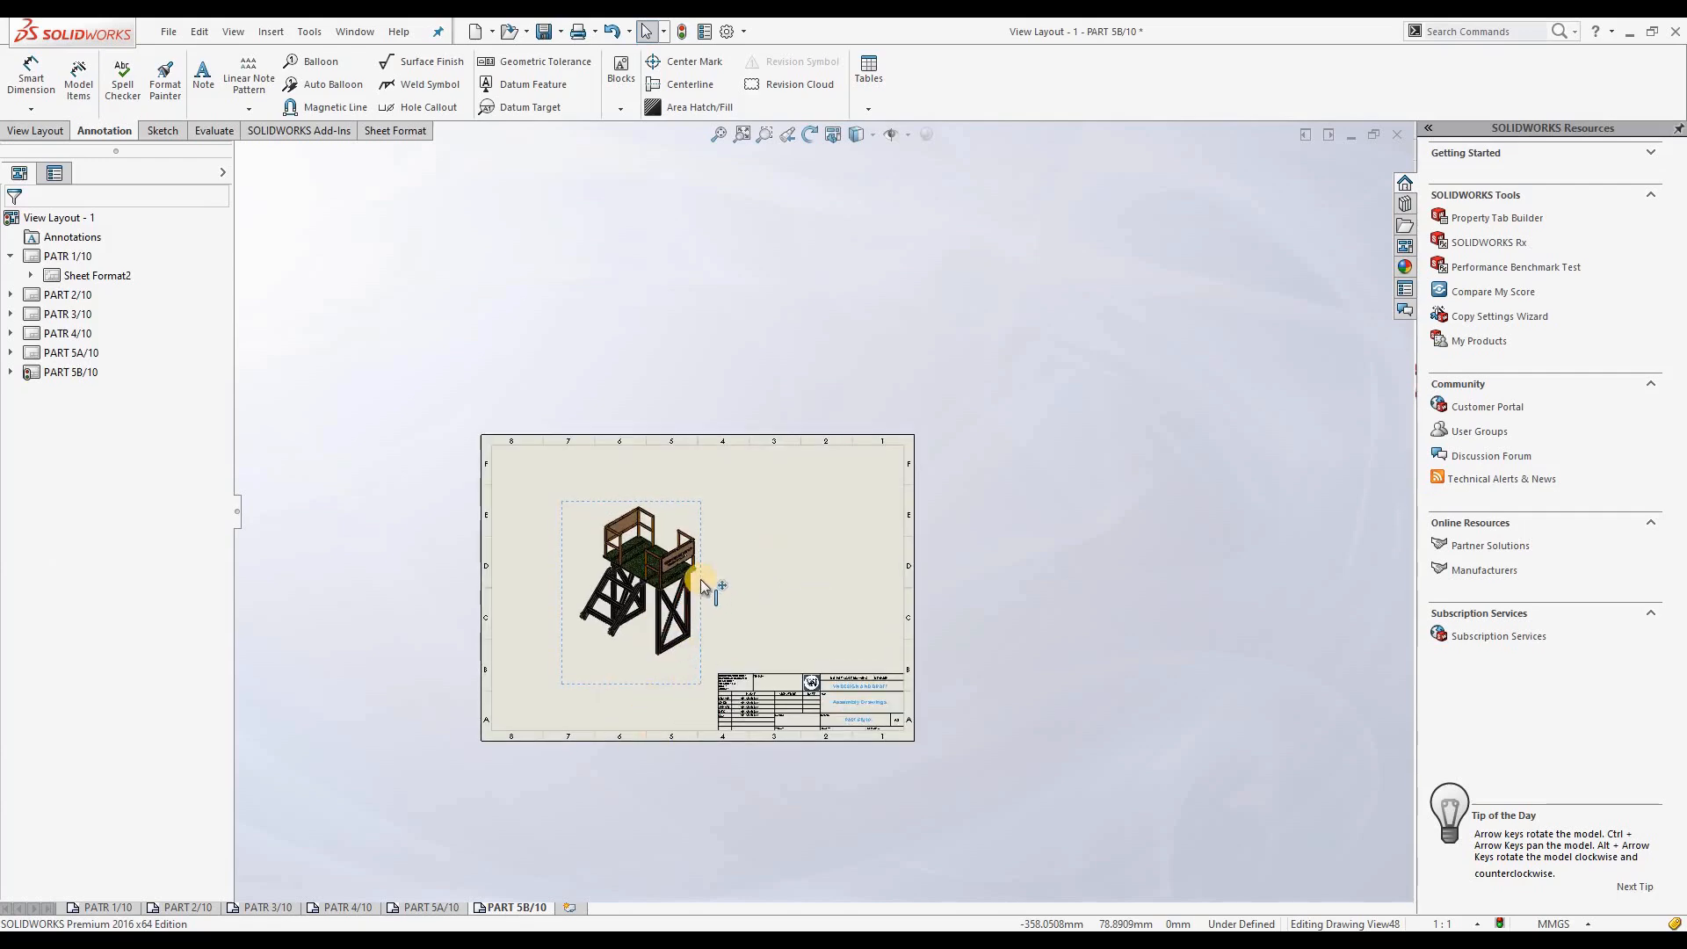
{"action": "scroll", "coordinate": [699, 578], "scroll_direction": "down", "scroll_amount": 2}
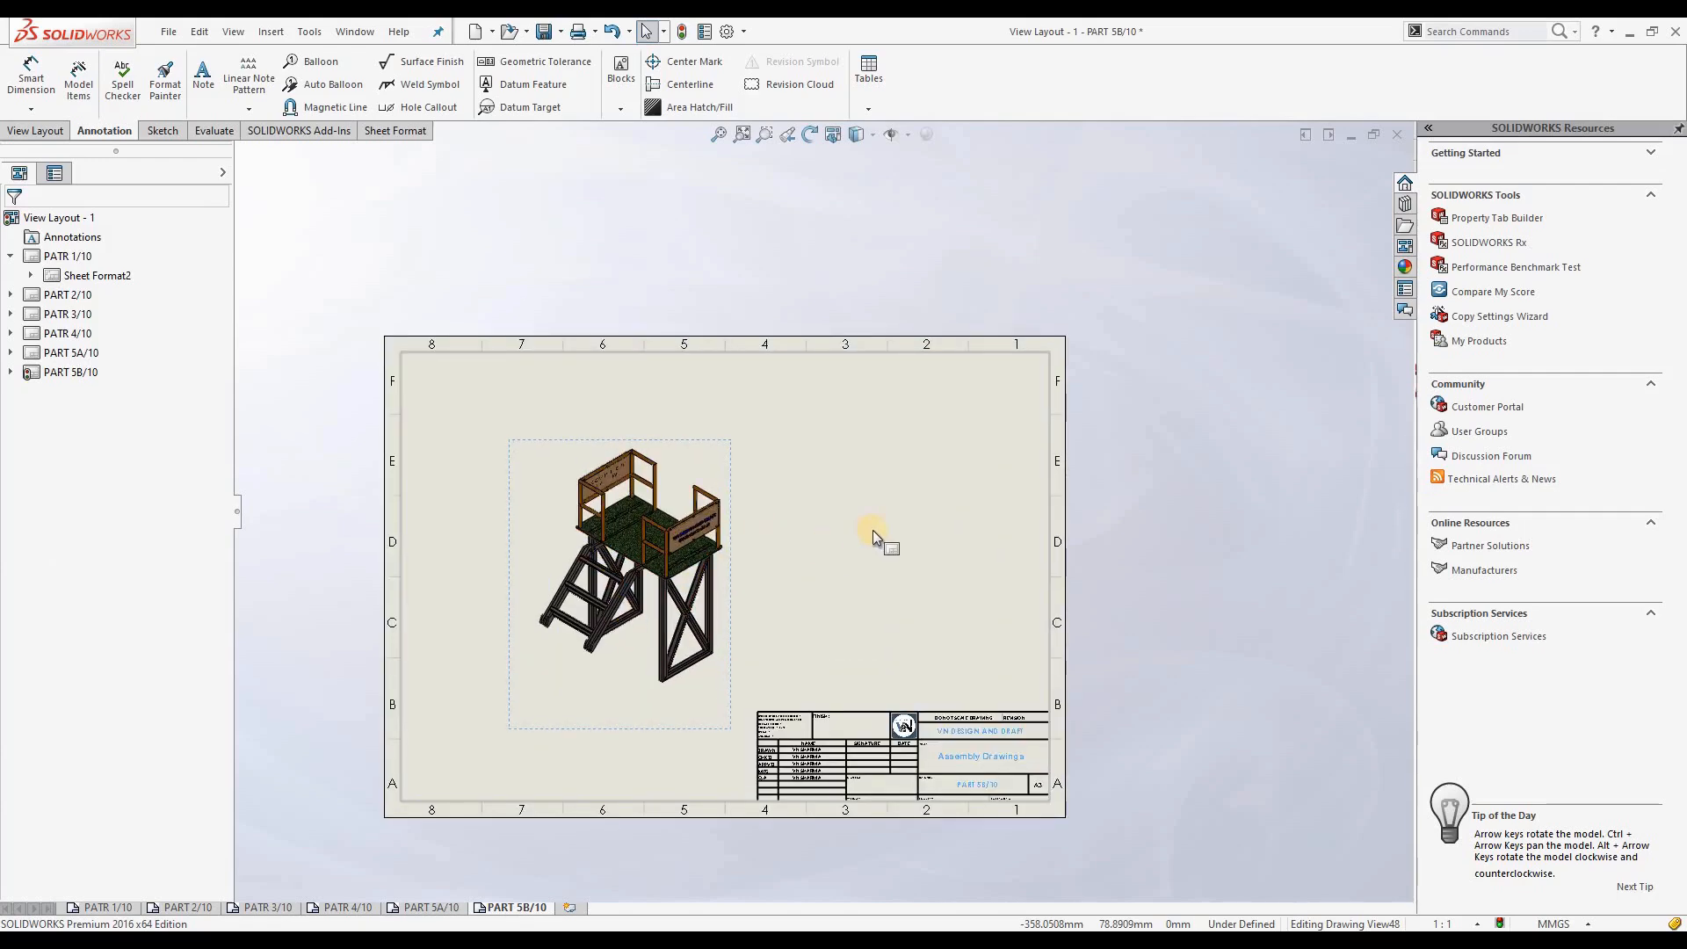
Check which reference configurations are available for the isometric view on the PART 5B/10 sheet
{"action": "scroll", "coordinate": [935, 529], "scroll_direction": "down", "scroll_amount": 1}
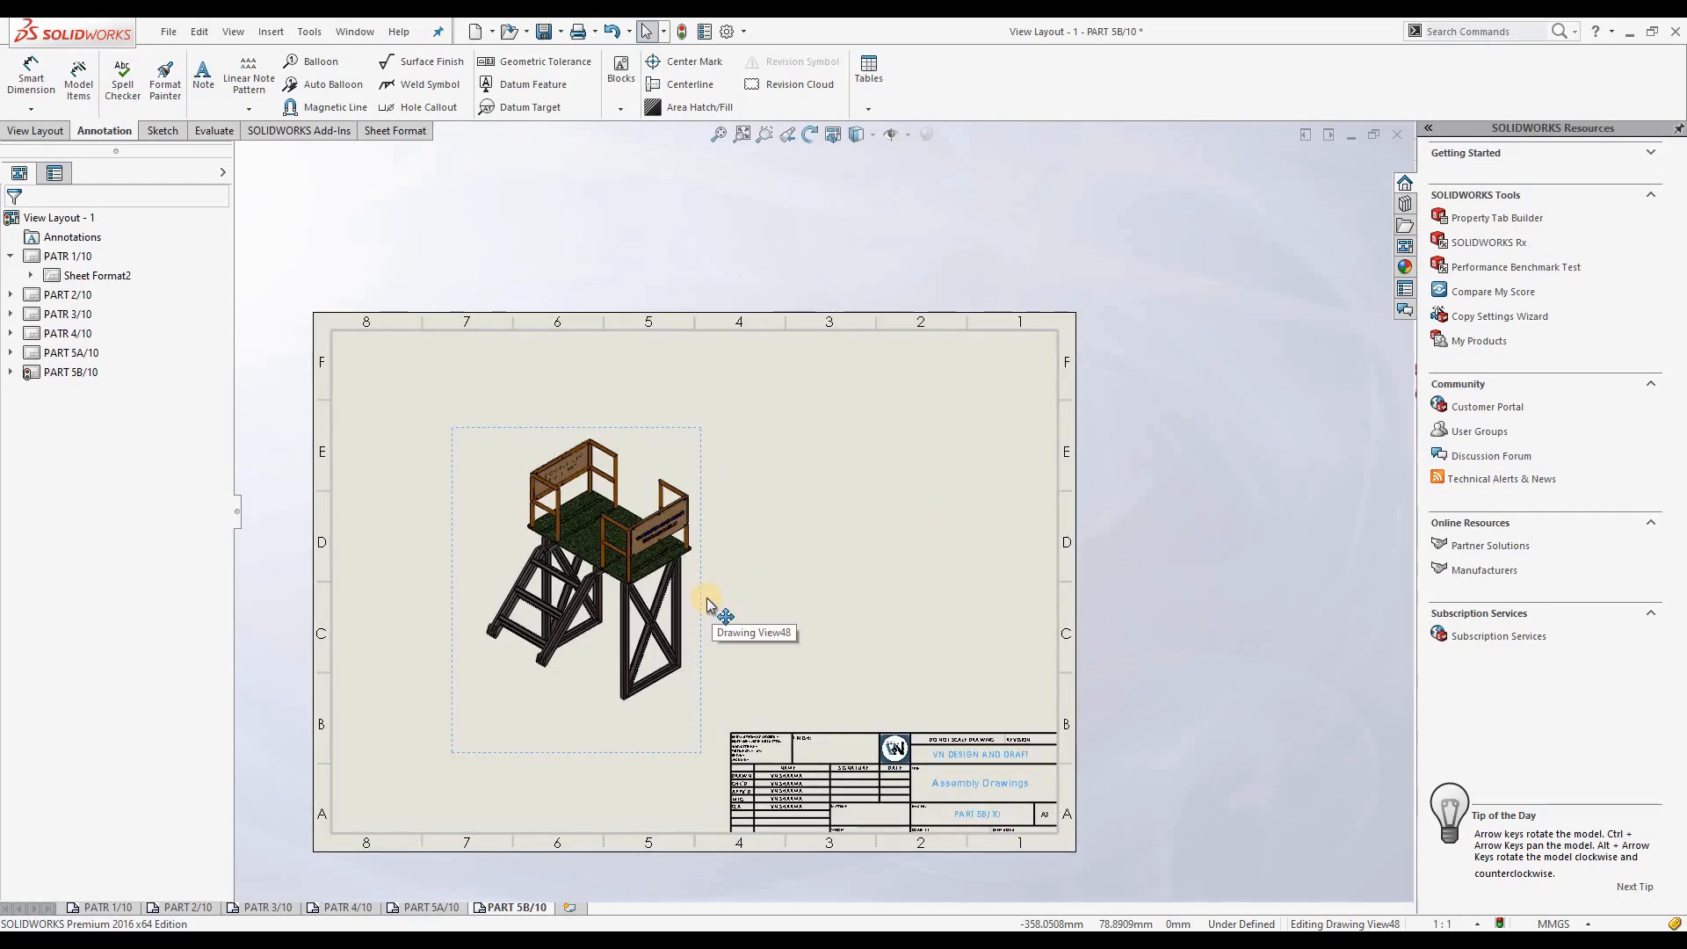
{"action": "left_click", "coordinate": [562, 729]}
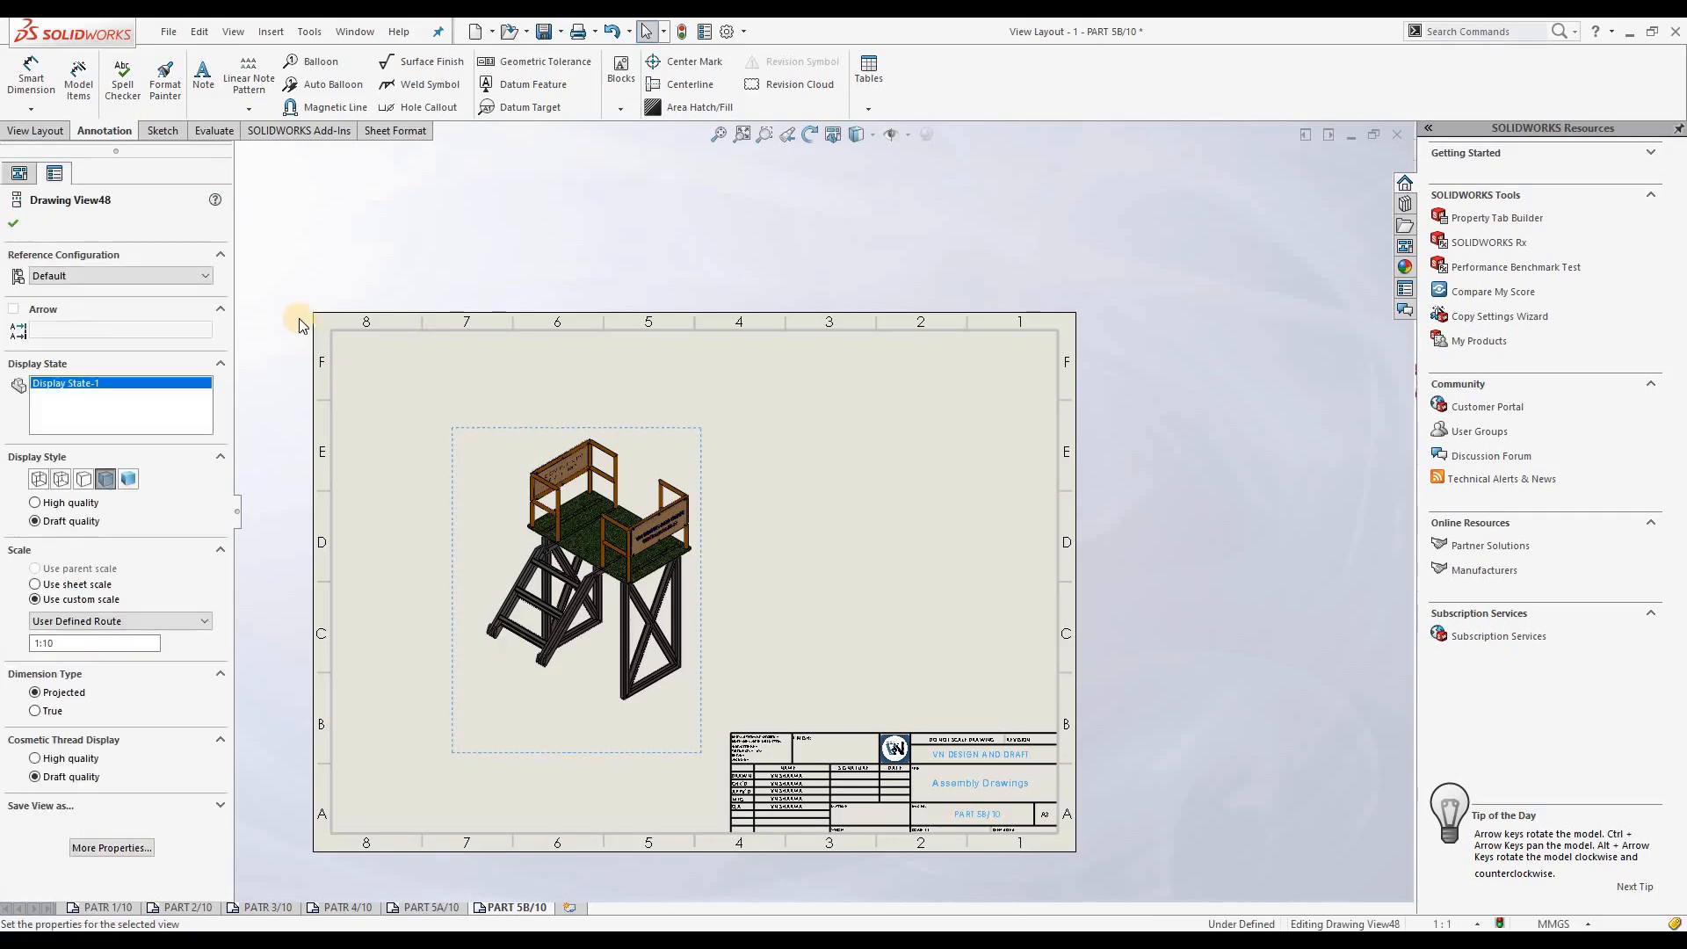
{"action": "left_click", "coordinate": [119, 278]}
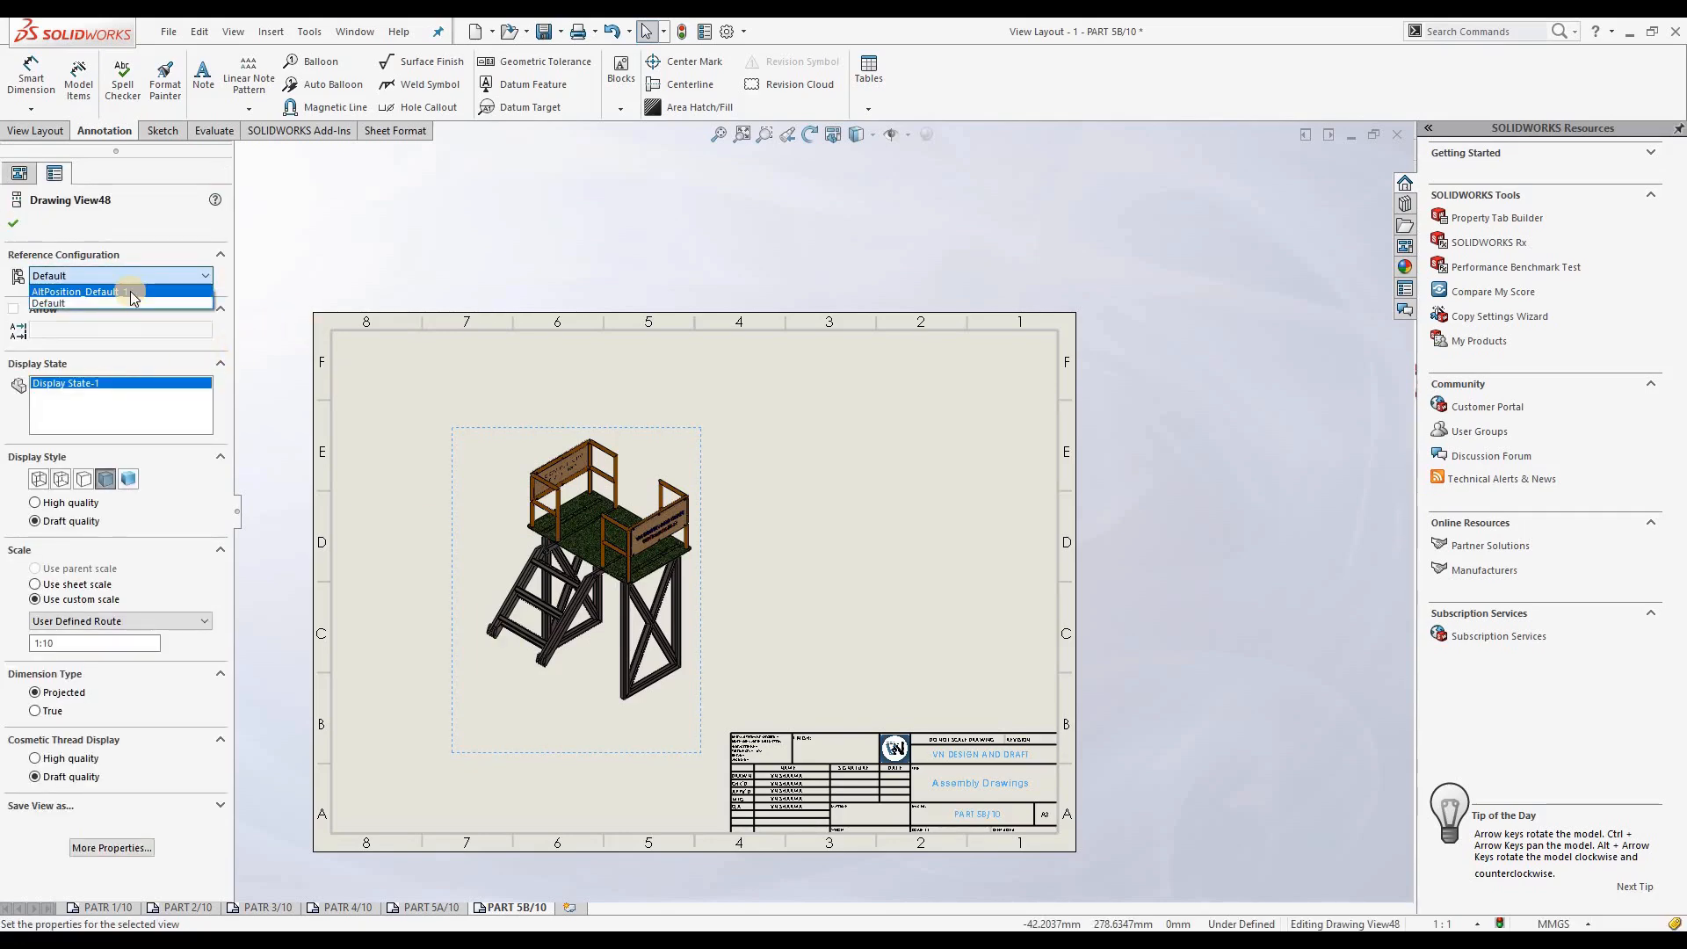
{"action": "left_click", "coordinate": [252, 285]}
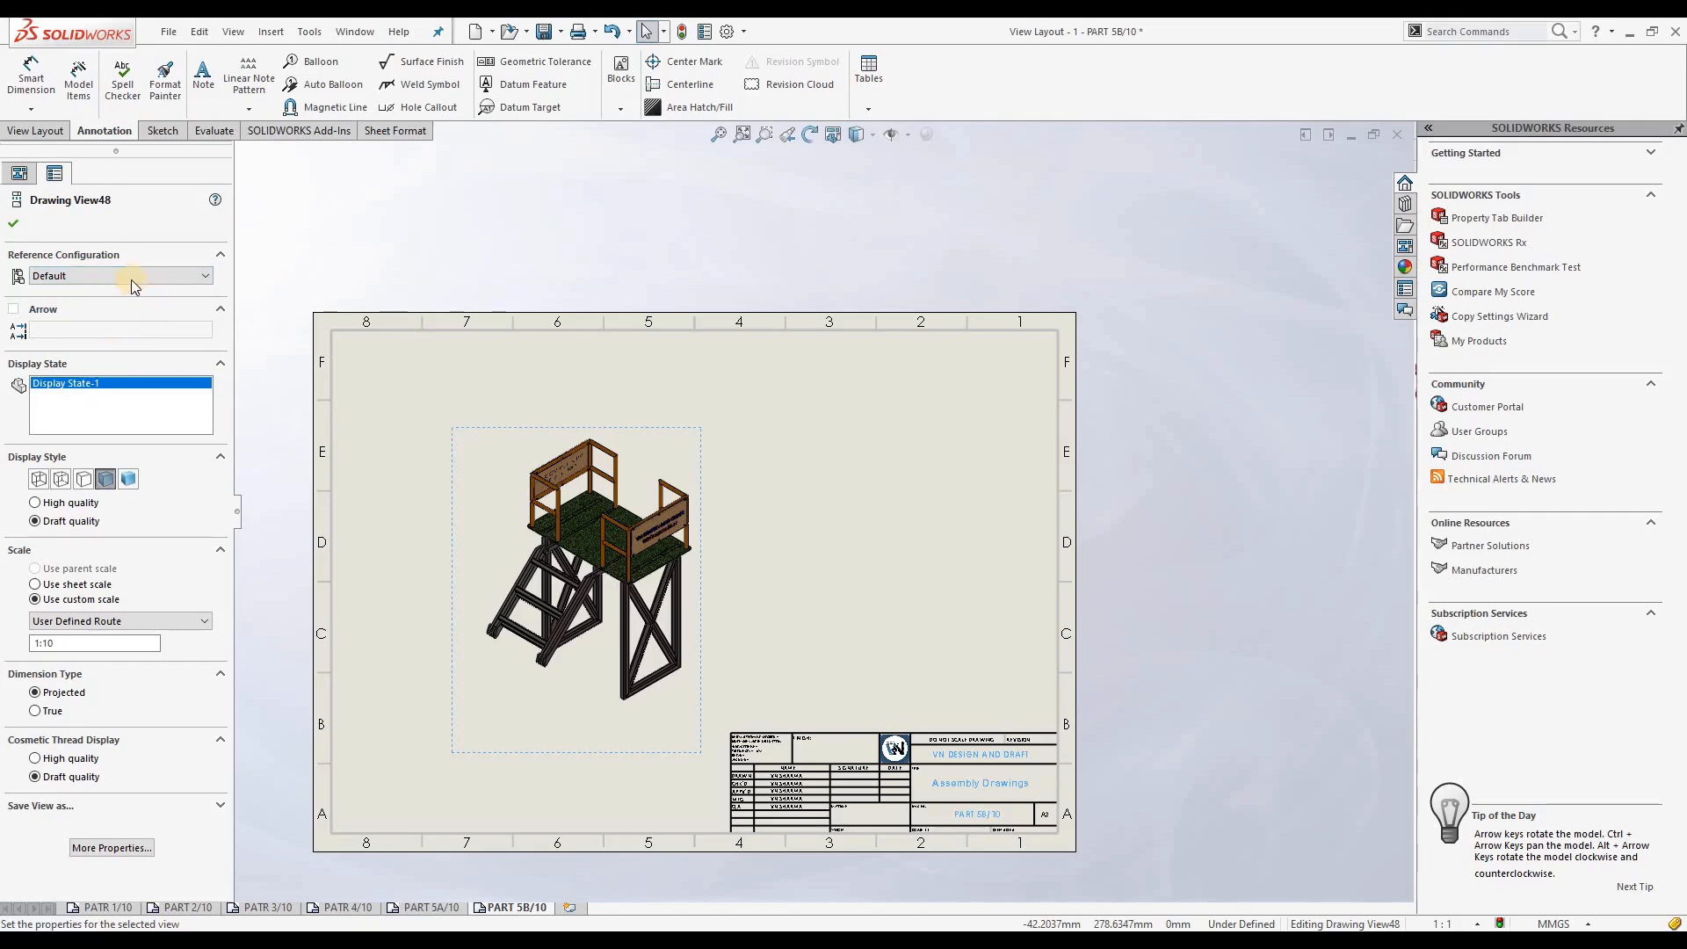
{"action": "left_click", "coordinate": [15, 224]}
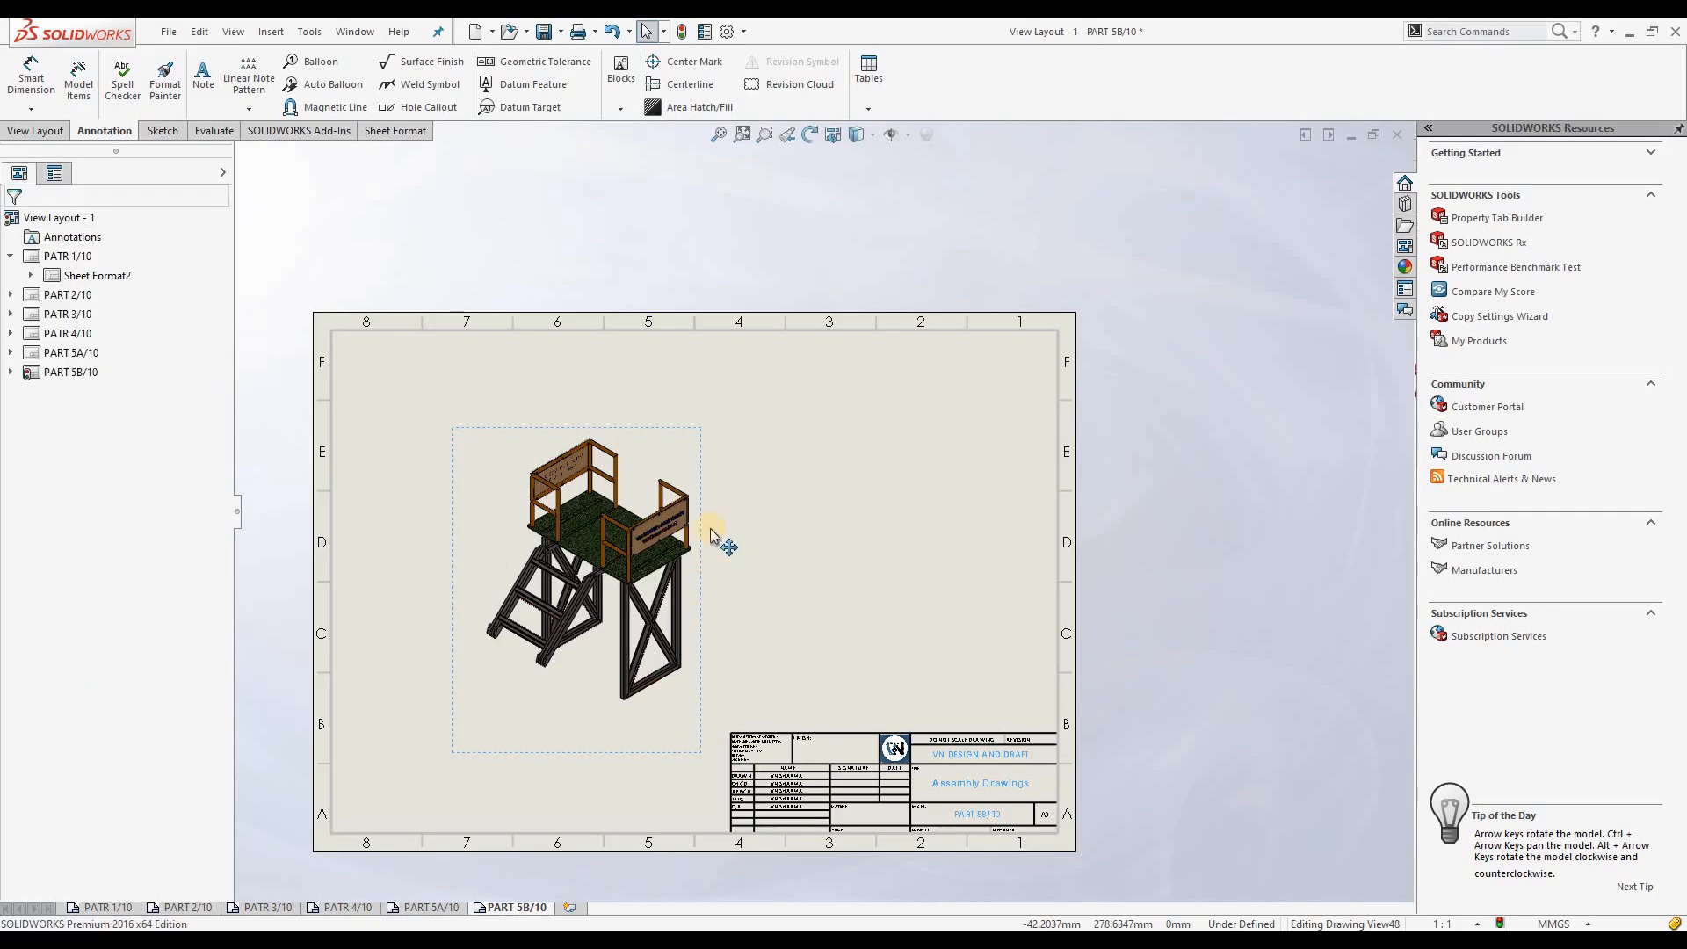
Open the PART-5 assembly and start a new exploded view of the AltPosition_Default_1 configuration using a regular explode step
{"action": "right_click", "coordinate": [639, 568]}
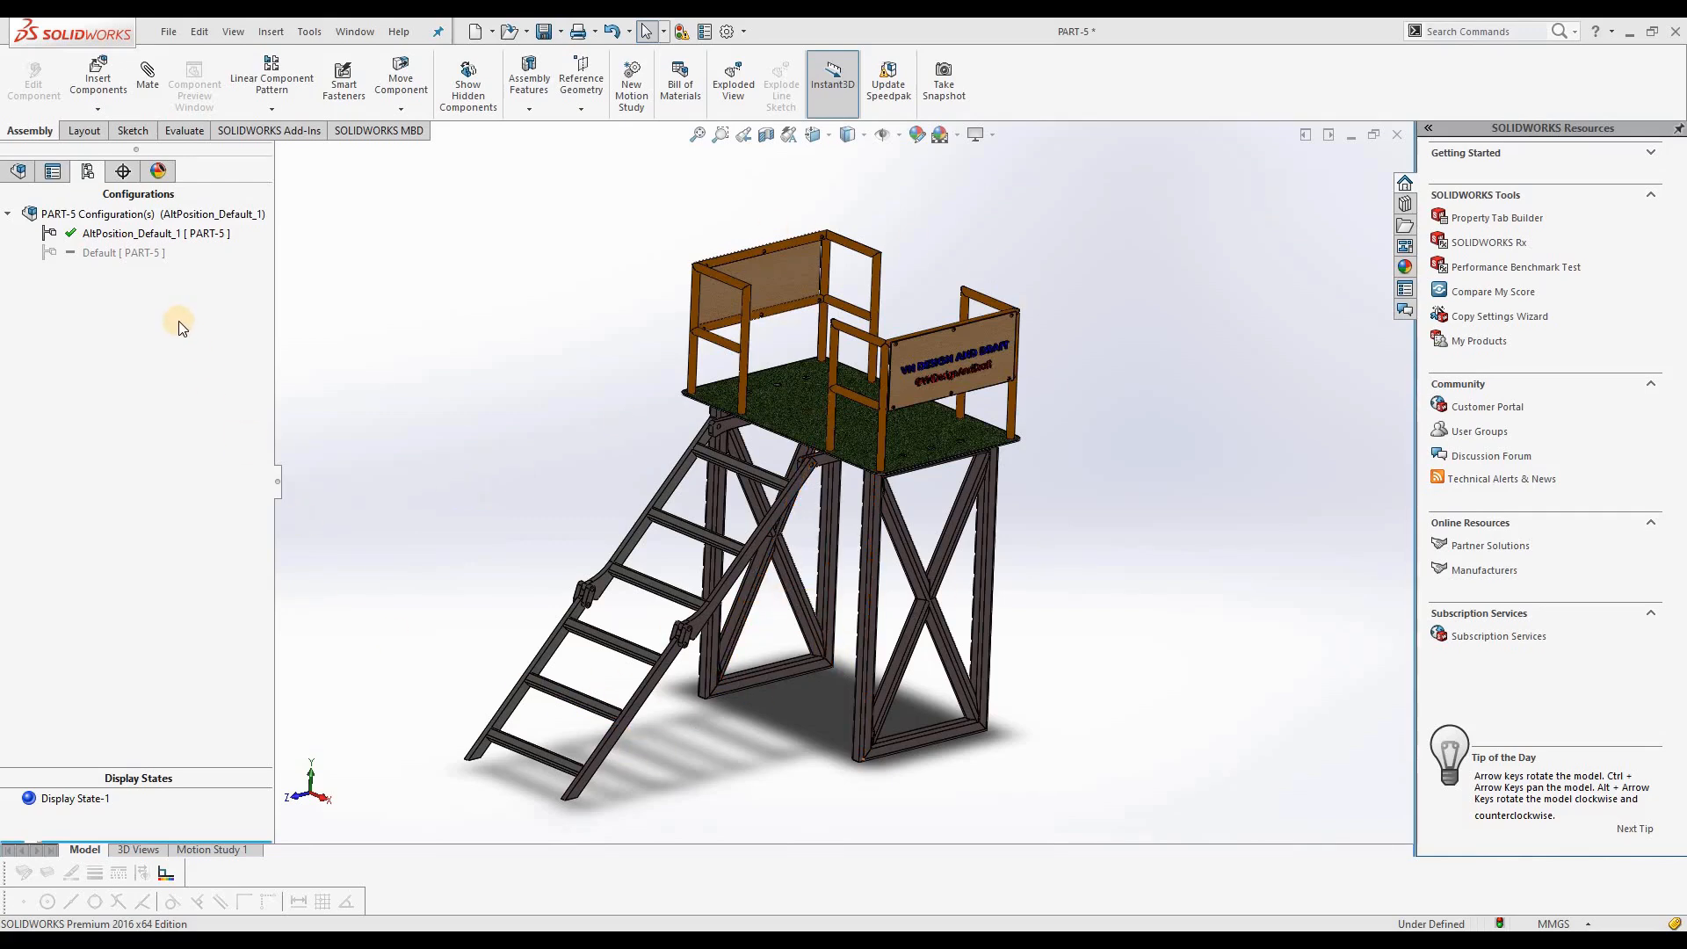
{"action": "right_click", "coordinate": [118, 233]}
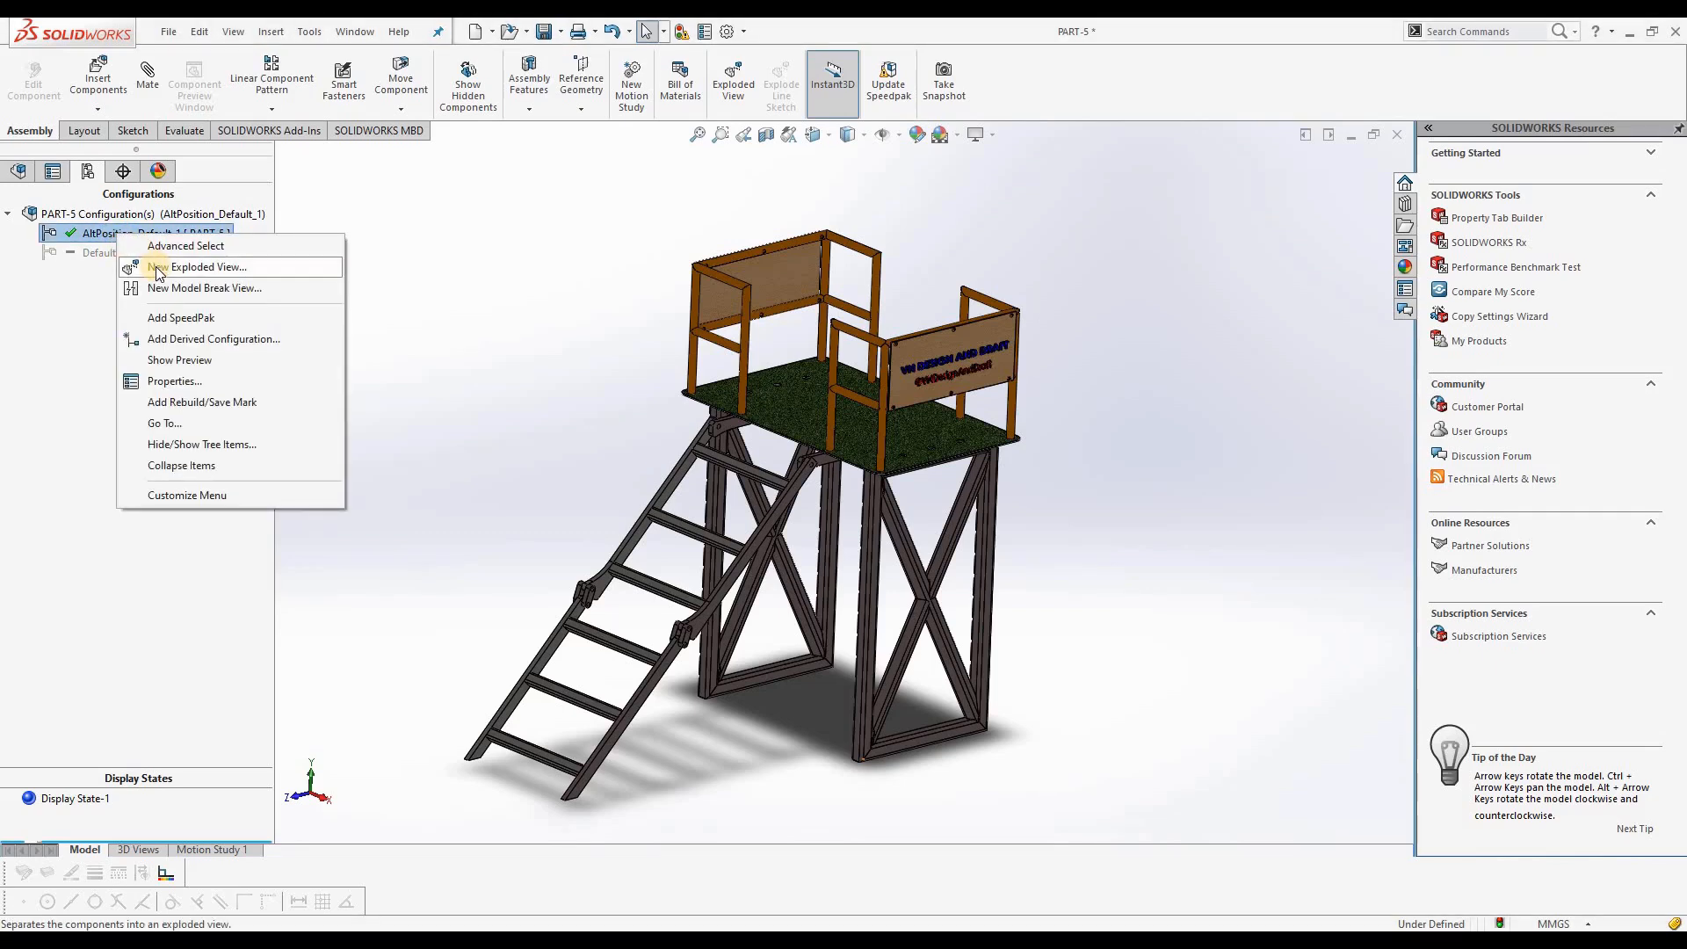
{"action": "left_click", "coordinate": [55, 288]}
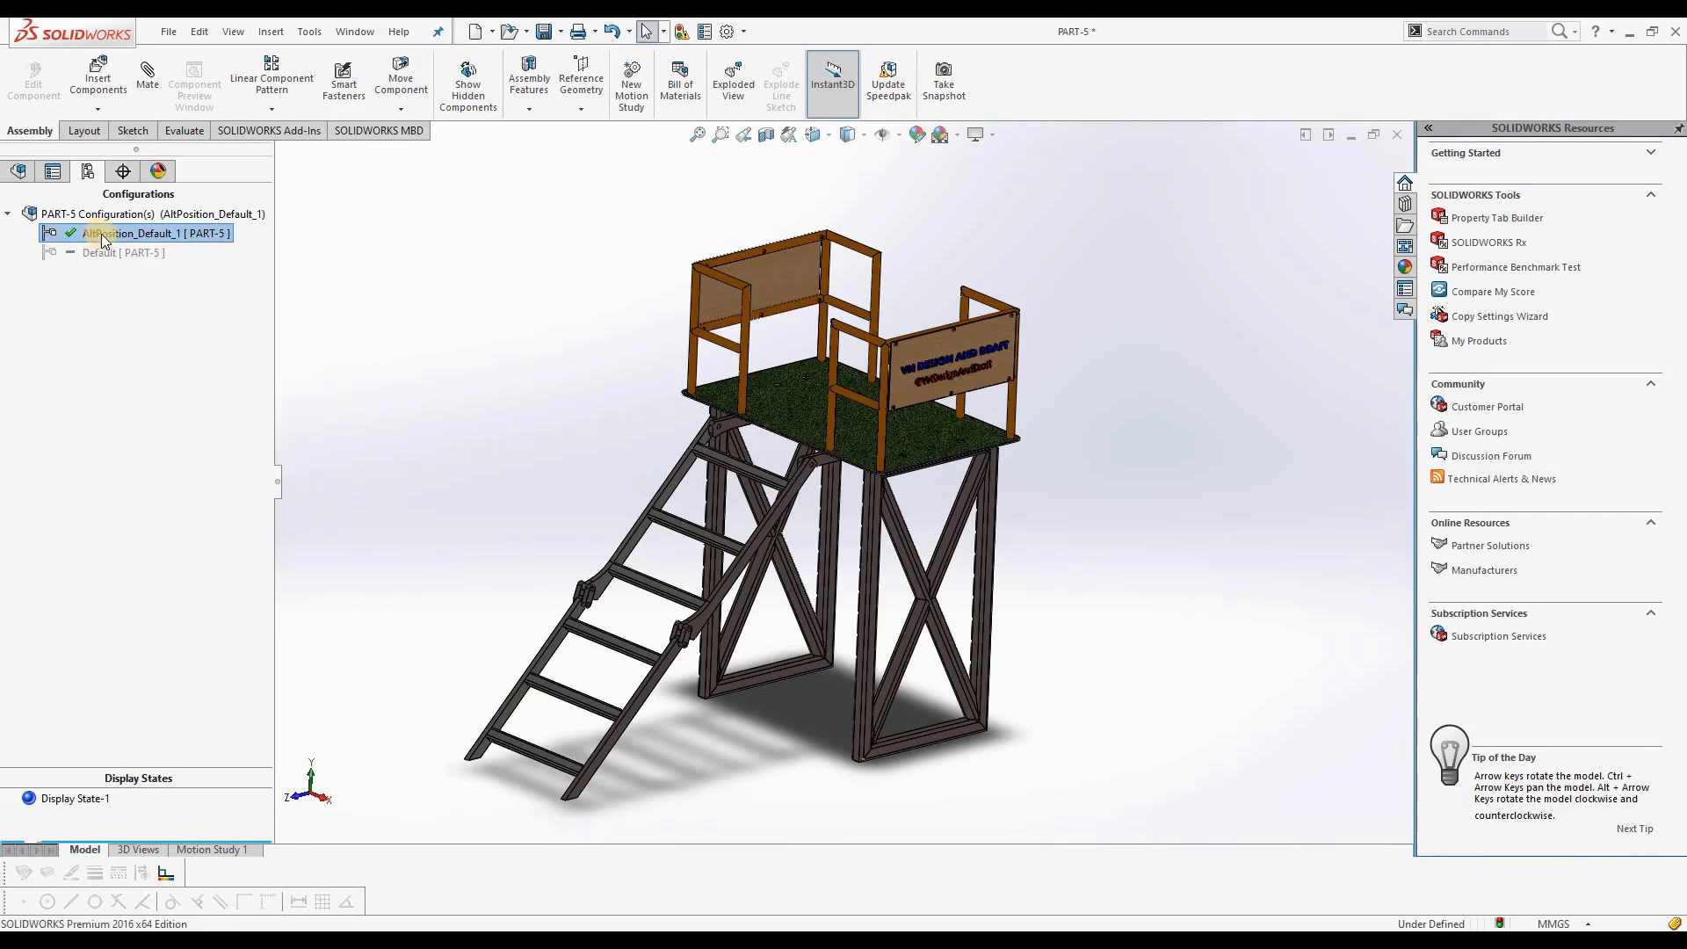
{"action": "right_click", "coordinate": [104, 237]}
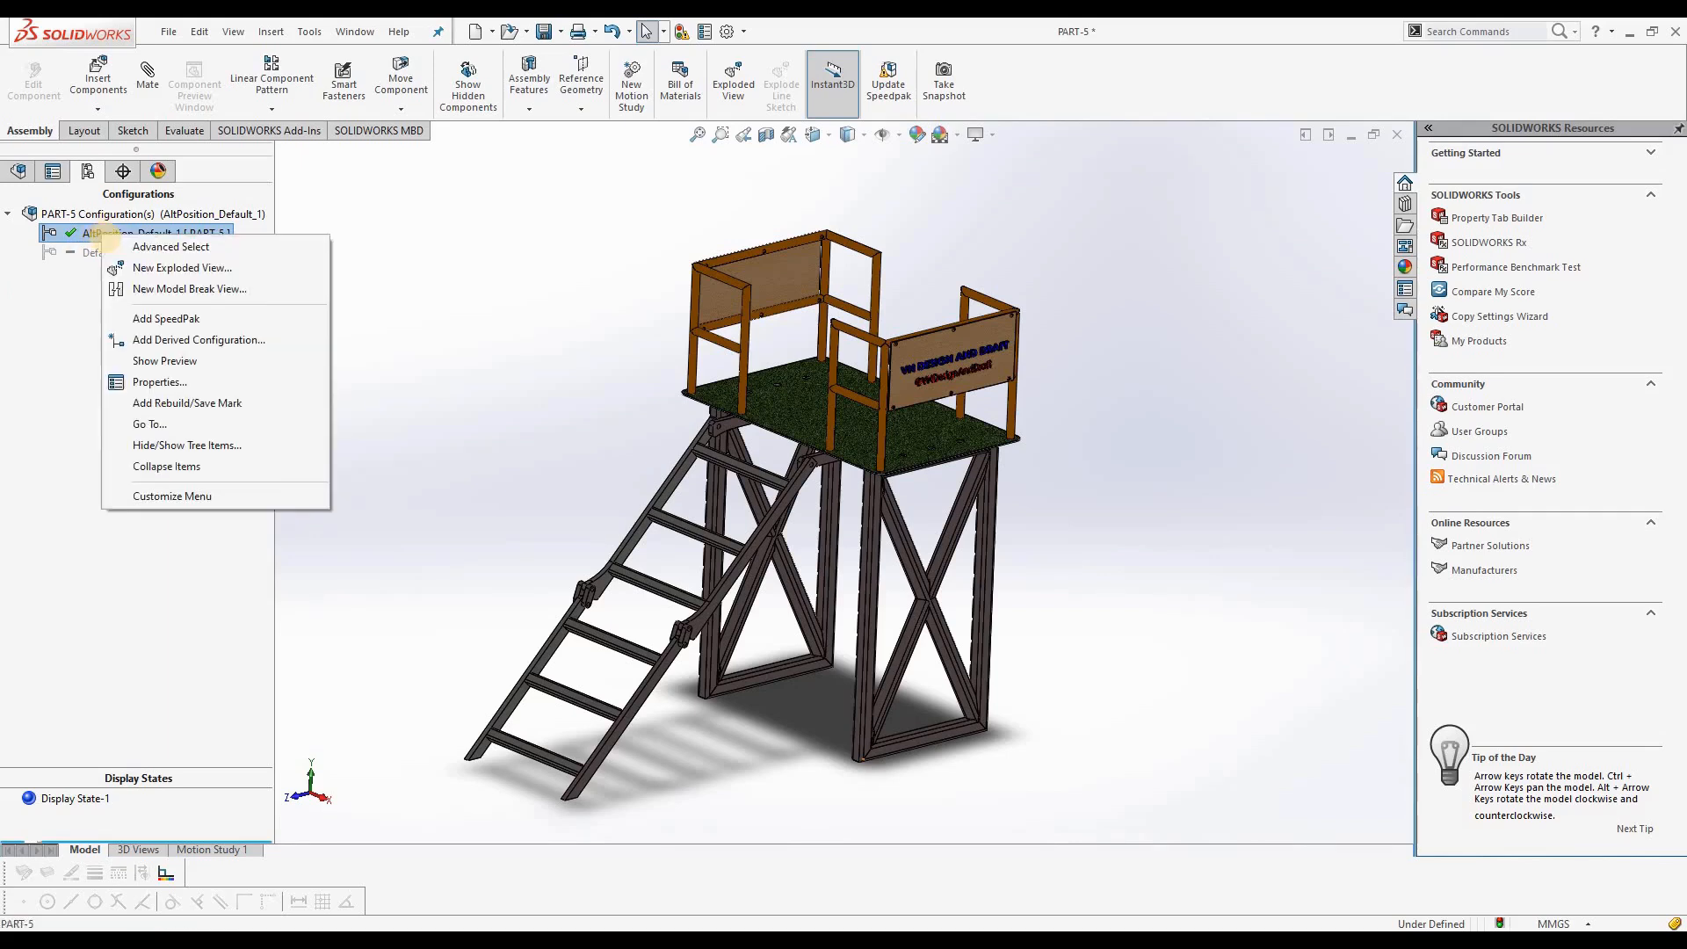
{"action": "left_click", "coordinate": [153, 270]}
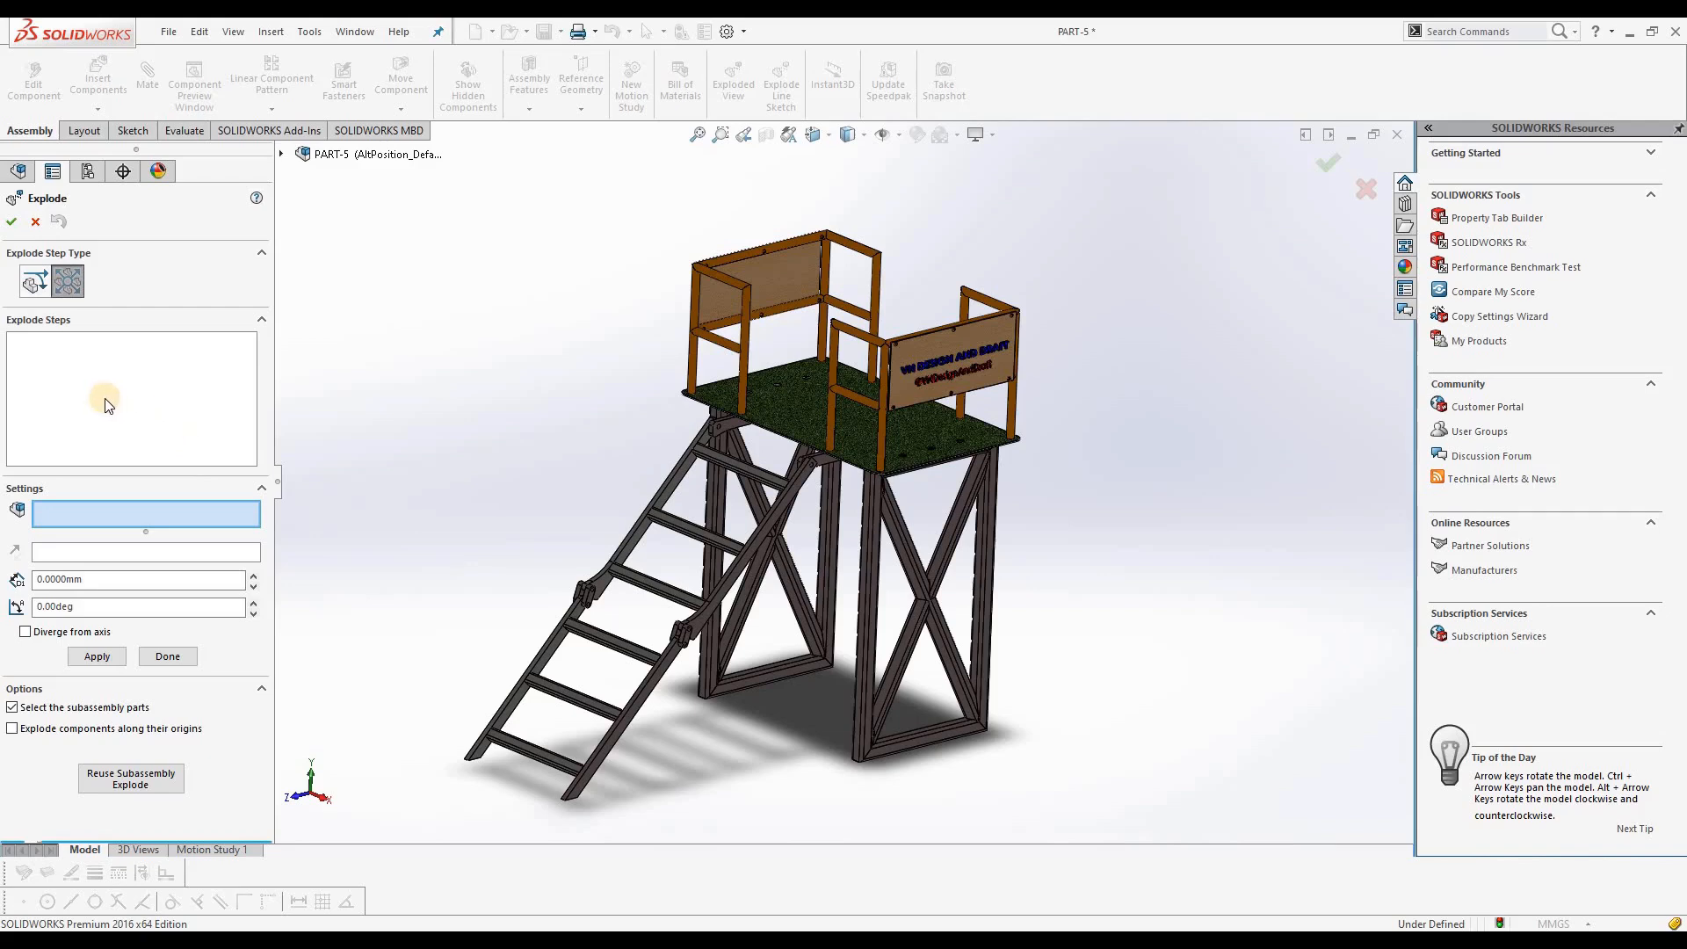
{"action": "left_click", "coordinate": [35, 294]}
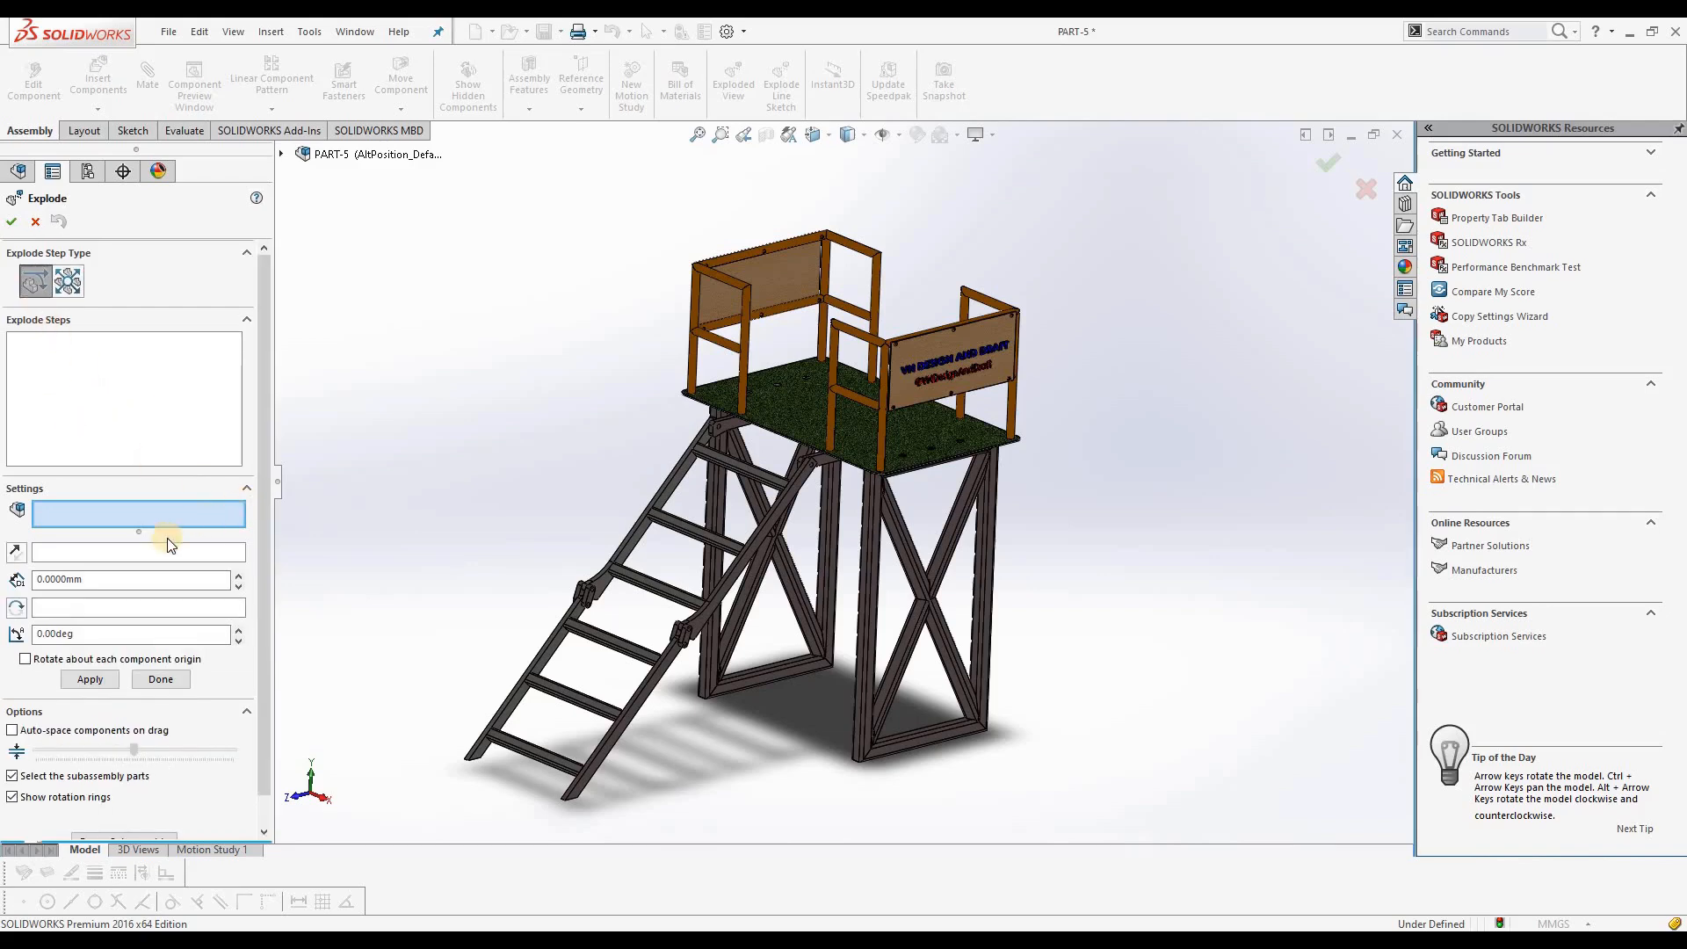
Turn off selection of subassembly parts and delete the trial explode step made for the lower ladder's side plate
{"action": "left_click", "coordinate": [633, 716]}
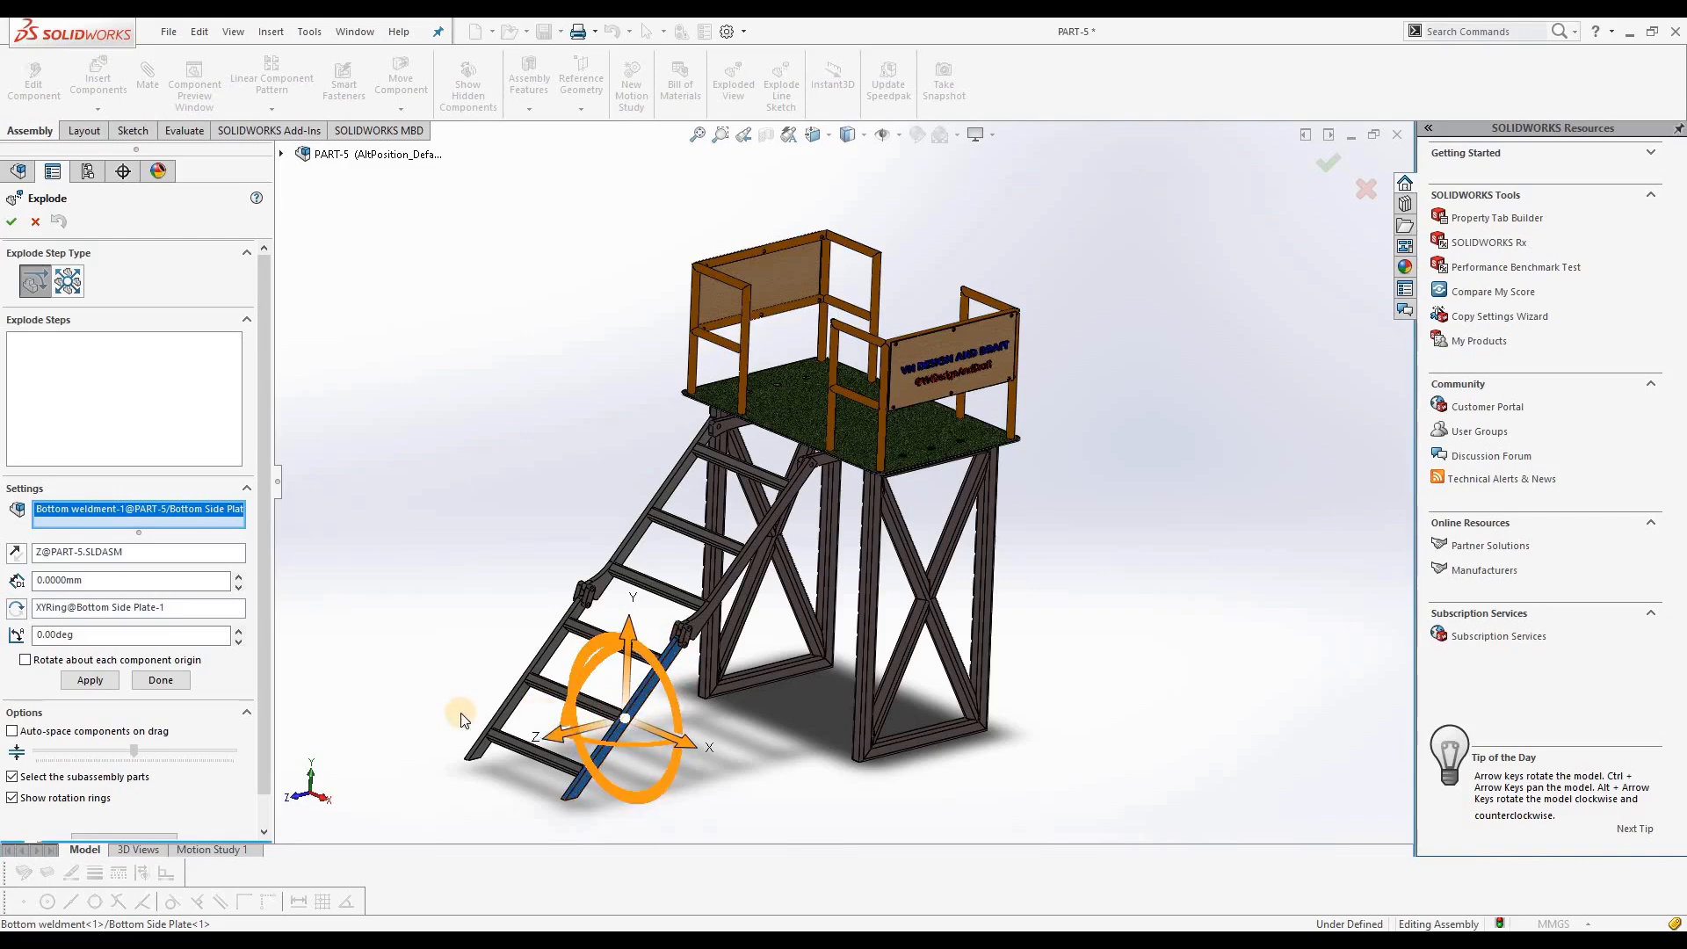
{"action": "mouse_move", "coordinate": [629, 642]}
{"action": "left_mouse_down"}
{"action": "mouse_move", "coordinate": [634, 629]}
{"action": "mouse_move", "coordinate": [648, 659]}
{"action": "left_mouse_up"}
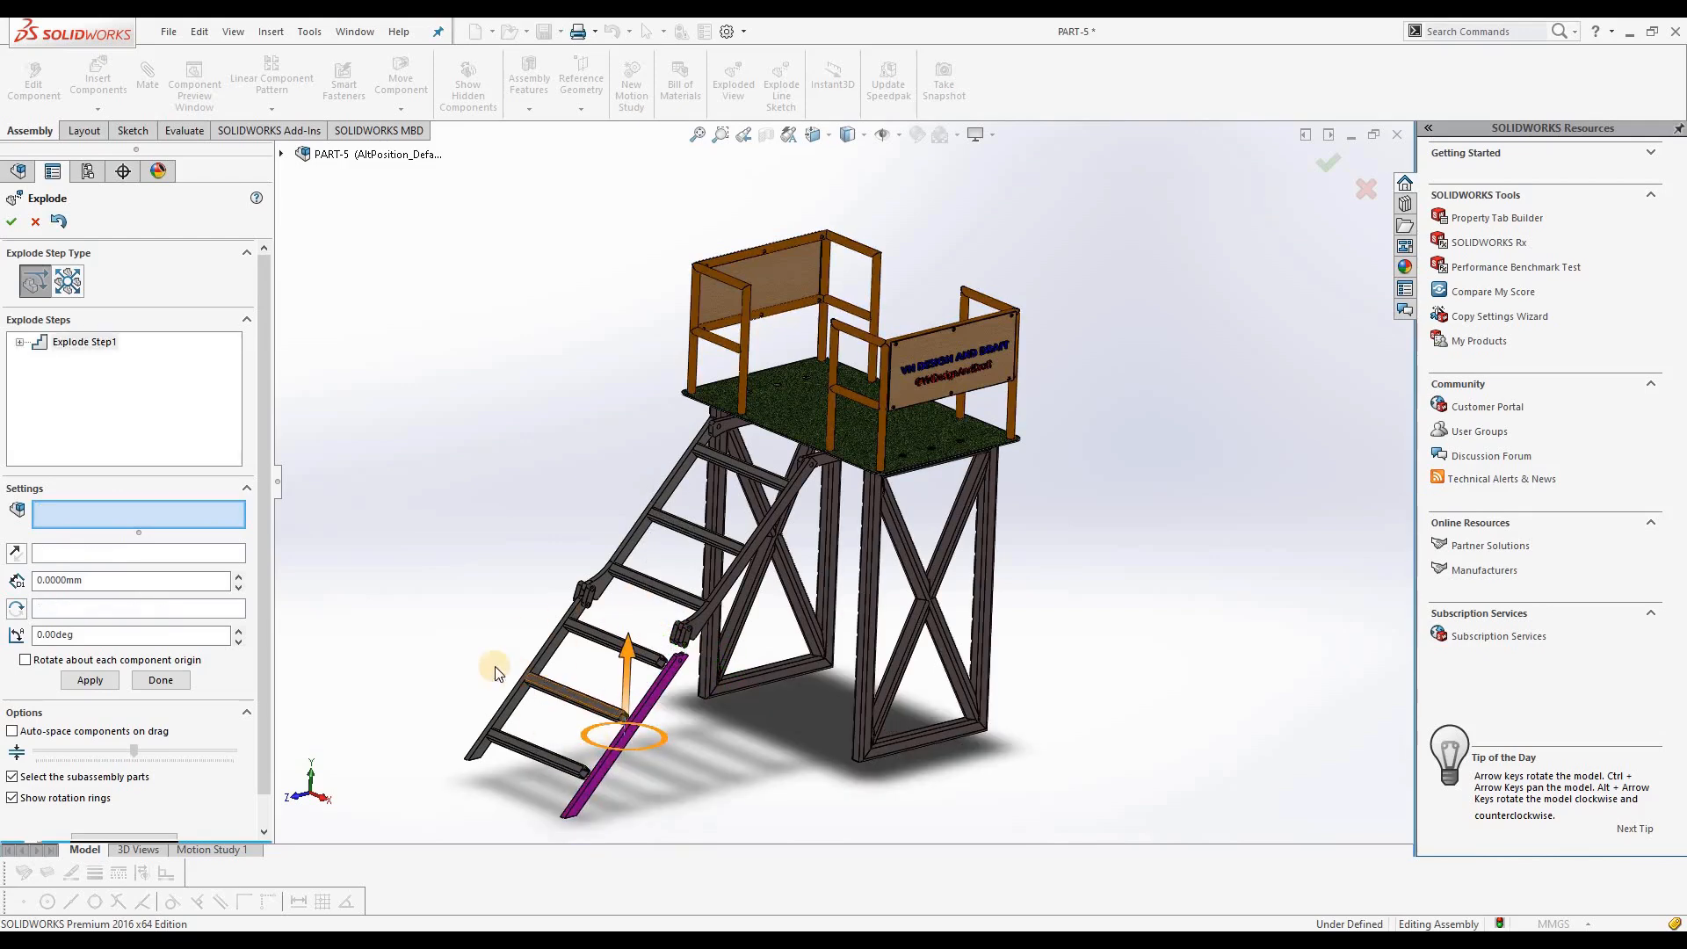
{"action": "scroll", "coordinate": [130, 714], "scroll_direction": "down", "scroll_amount": 1}
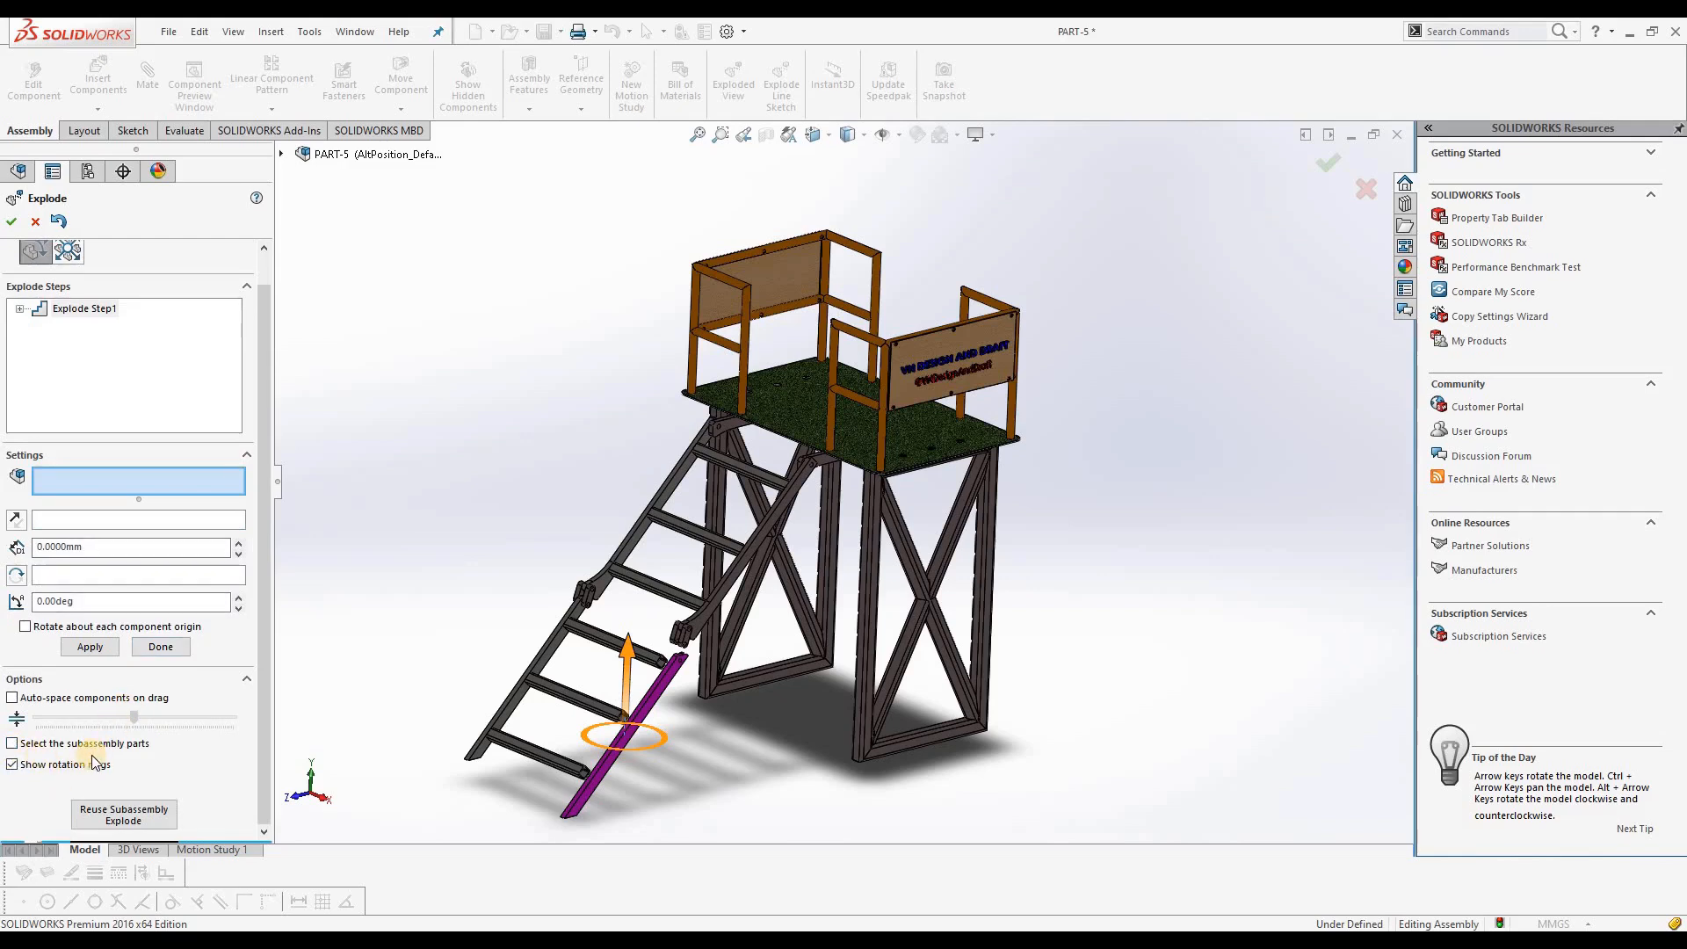
{"action": "right_click", "coordinate": [105, 309]}
{"action": "left_click", "coordinate": [145, 320]}
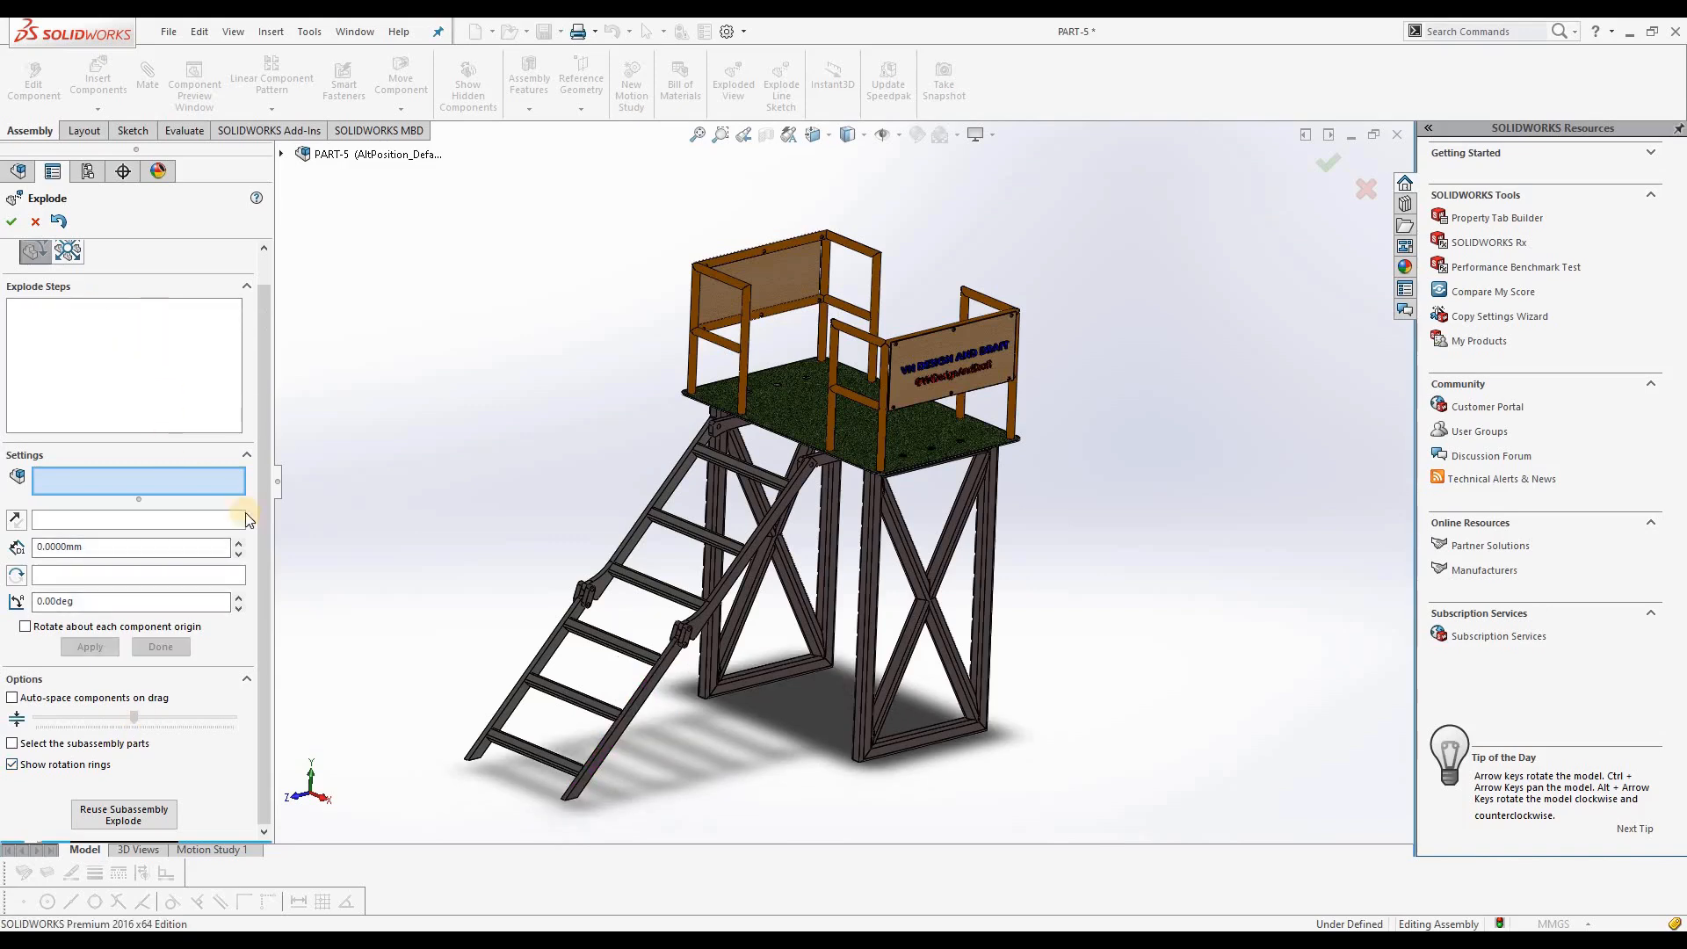
Try picking the bottom weldment and side weldment as whole subassemblies for exploding, and remove both from the selection
{"action": "left_click", "coordinate": [627, 719]}
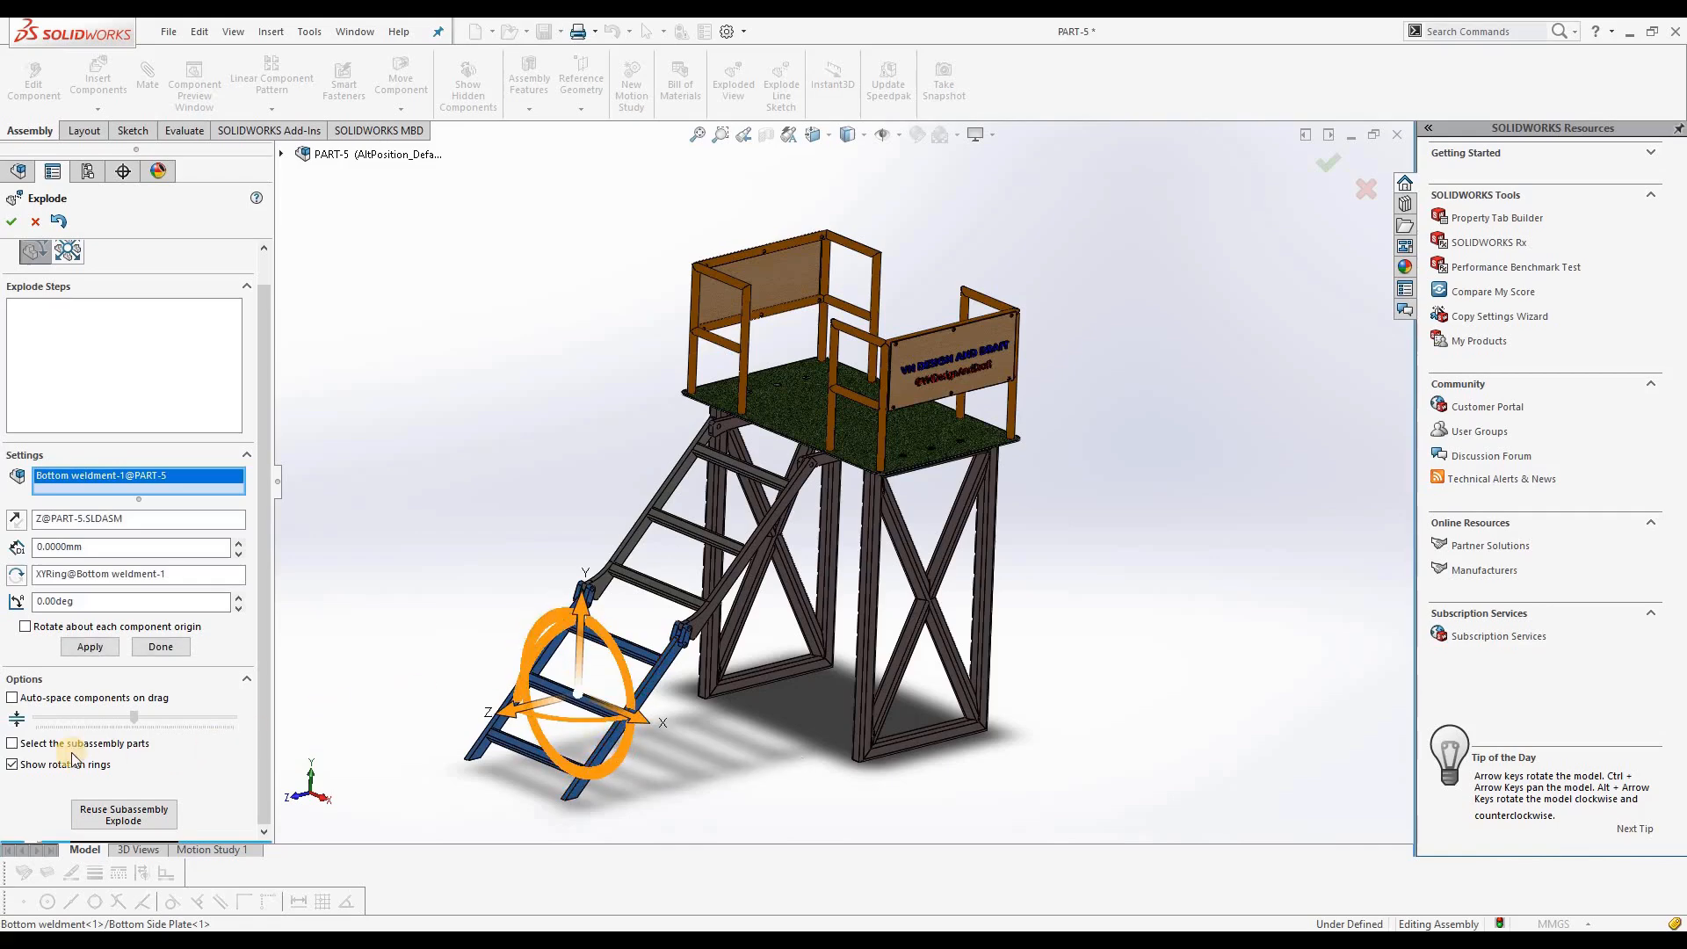
{"action": "scroll", "coordinate": [648, 673], "scroll_direction": "down", "scroll_amount": 3}
{"action": "scroll", "coordinate": [648, 674], "scroll_direction": "down", "scroll_amount": 2}
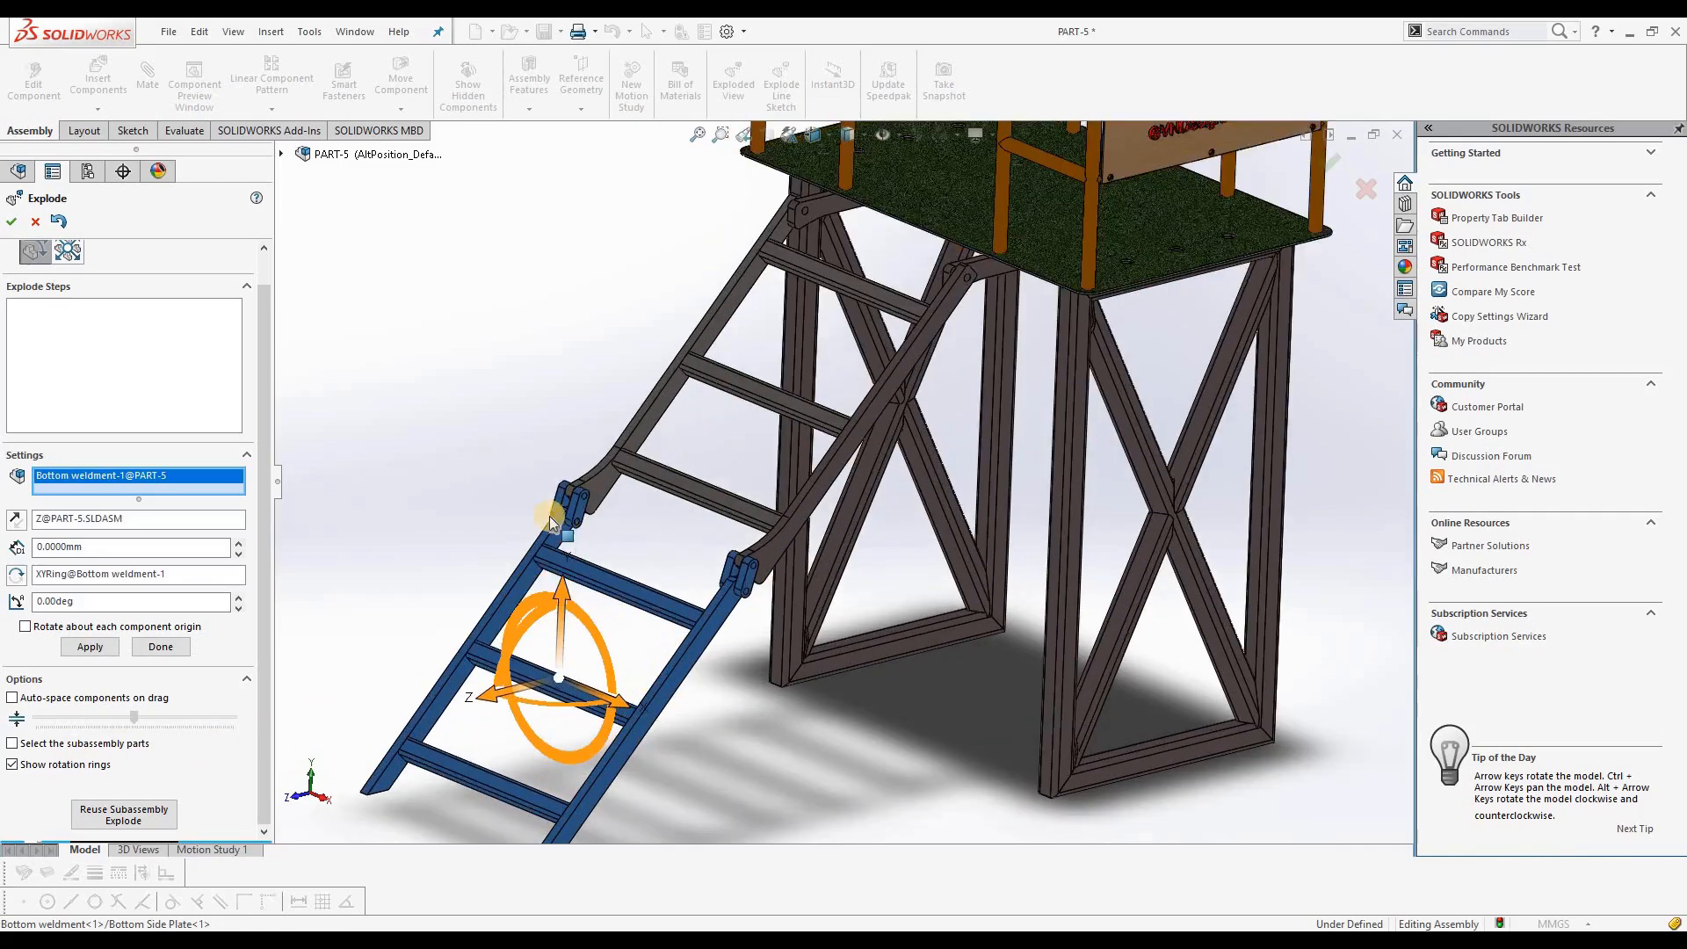
{"action": "left_click", "coordinate": [694, 494]}
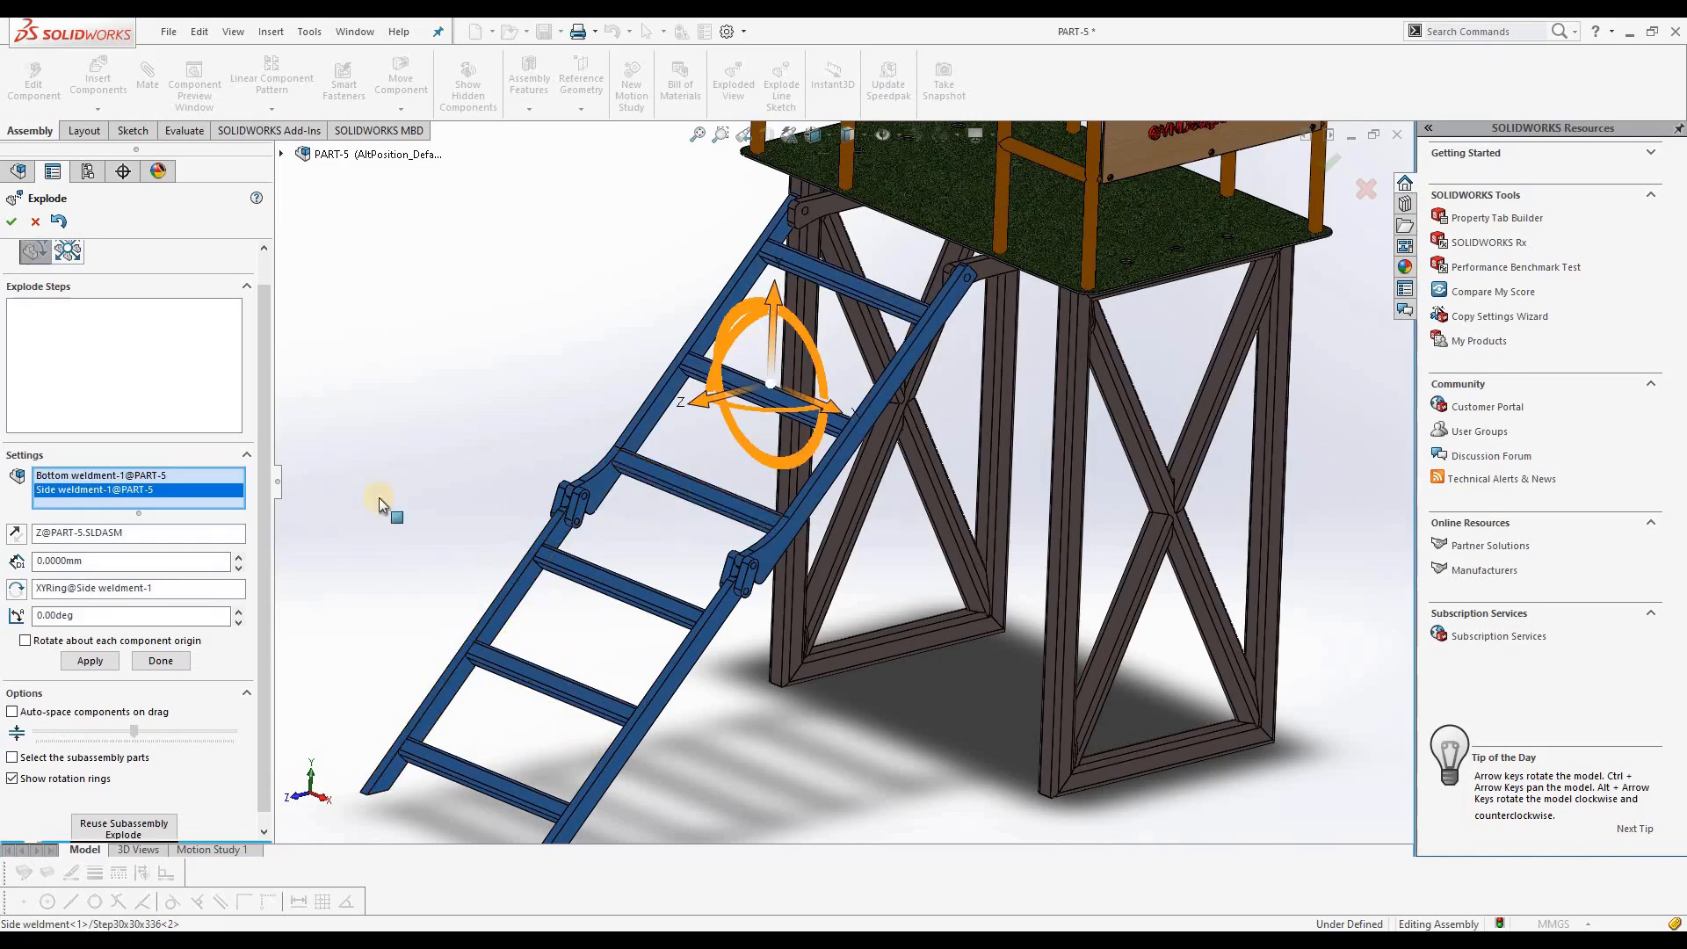
{"action": "left_click", "coordinate": [169, 479]}
{"action": "right_click", "coordinate": [168, 478]}
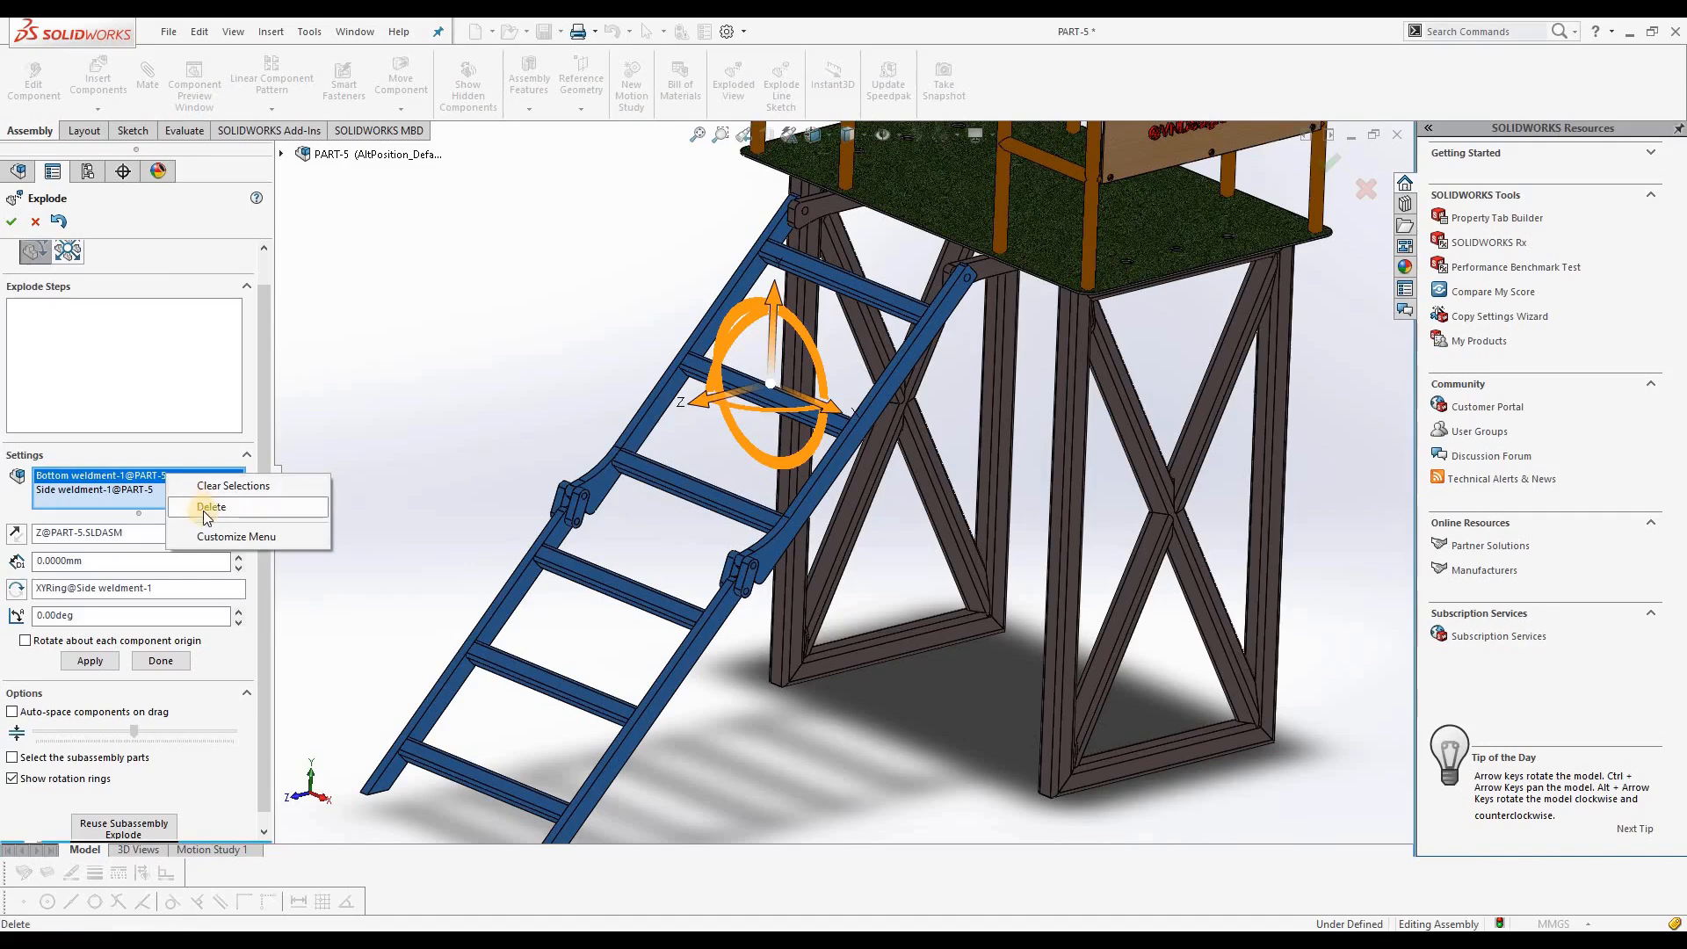
{"action": "left_click", "coordinate": [260, 507]}
{"action": "key", "text": "f"}
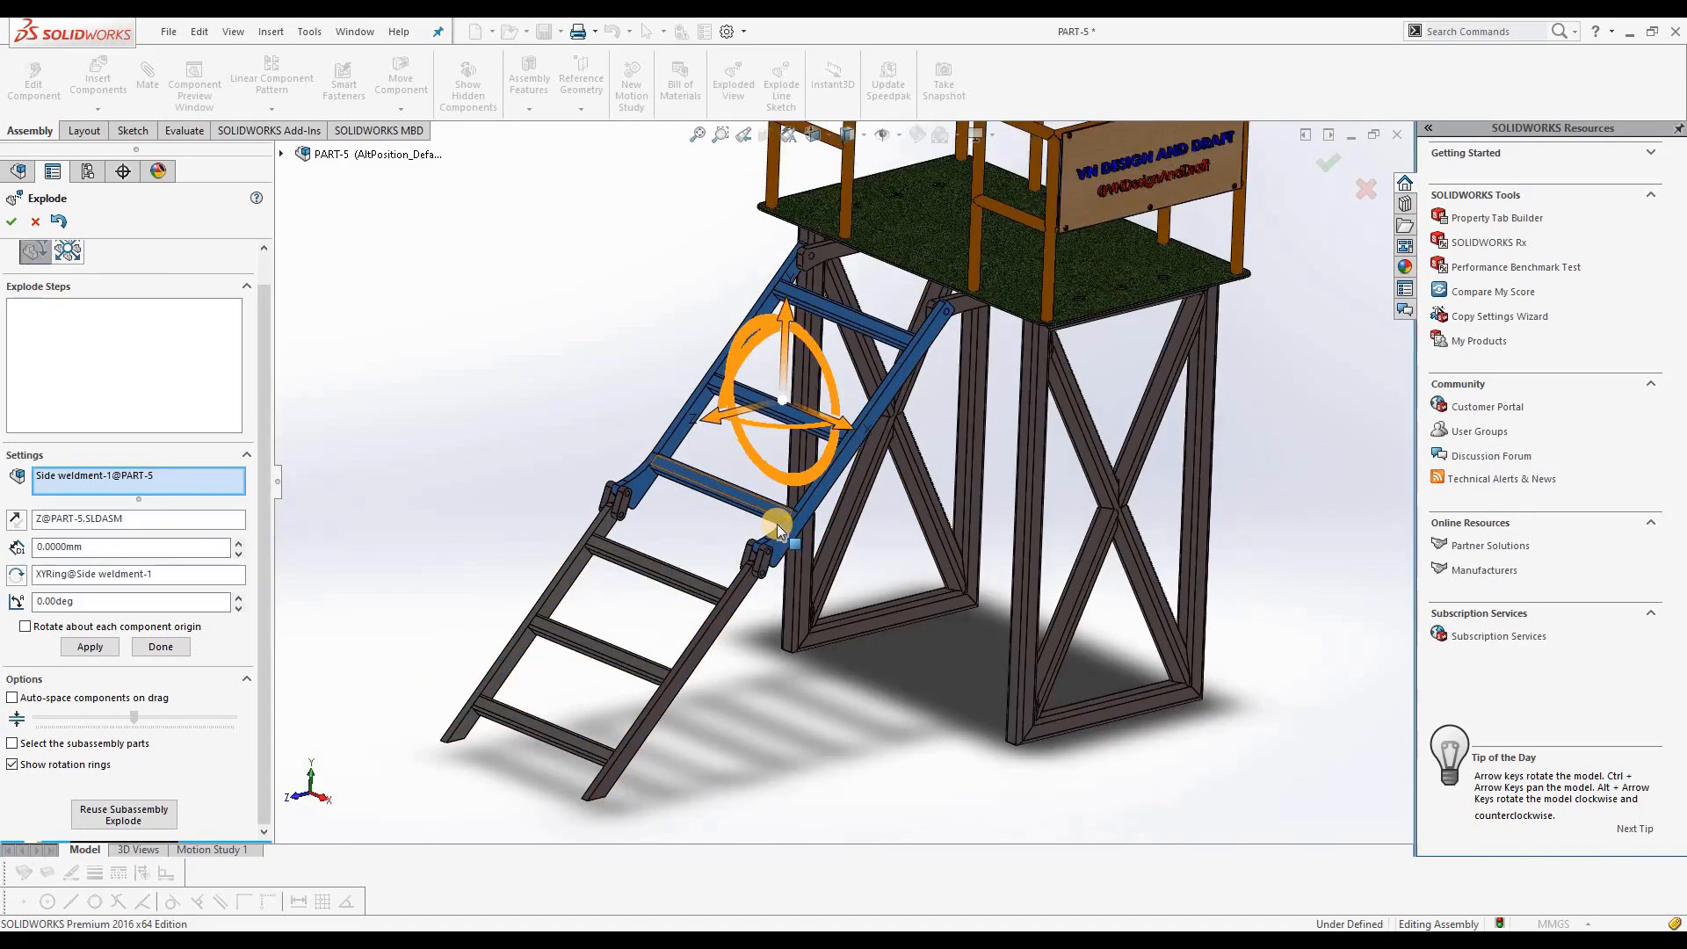
{"action": "scroll", "coordinate": [1011, 251], "scroll_direction": "down", "scroll_amount": 3}
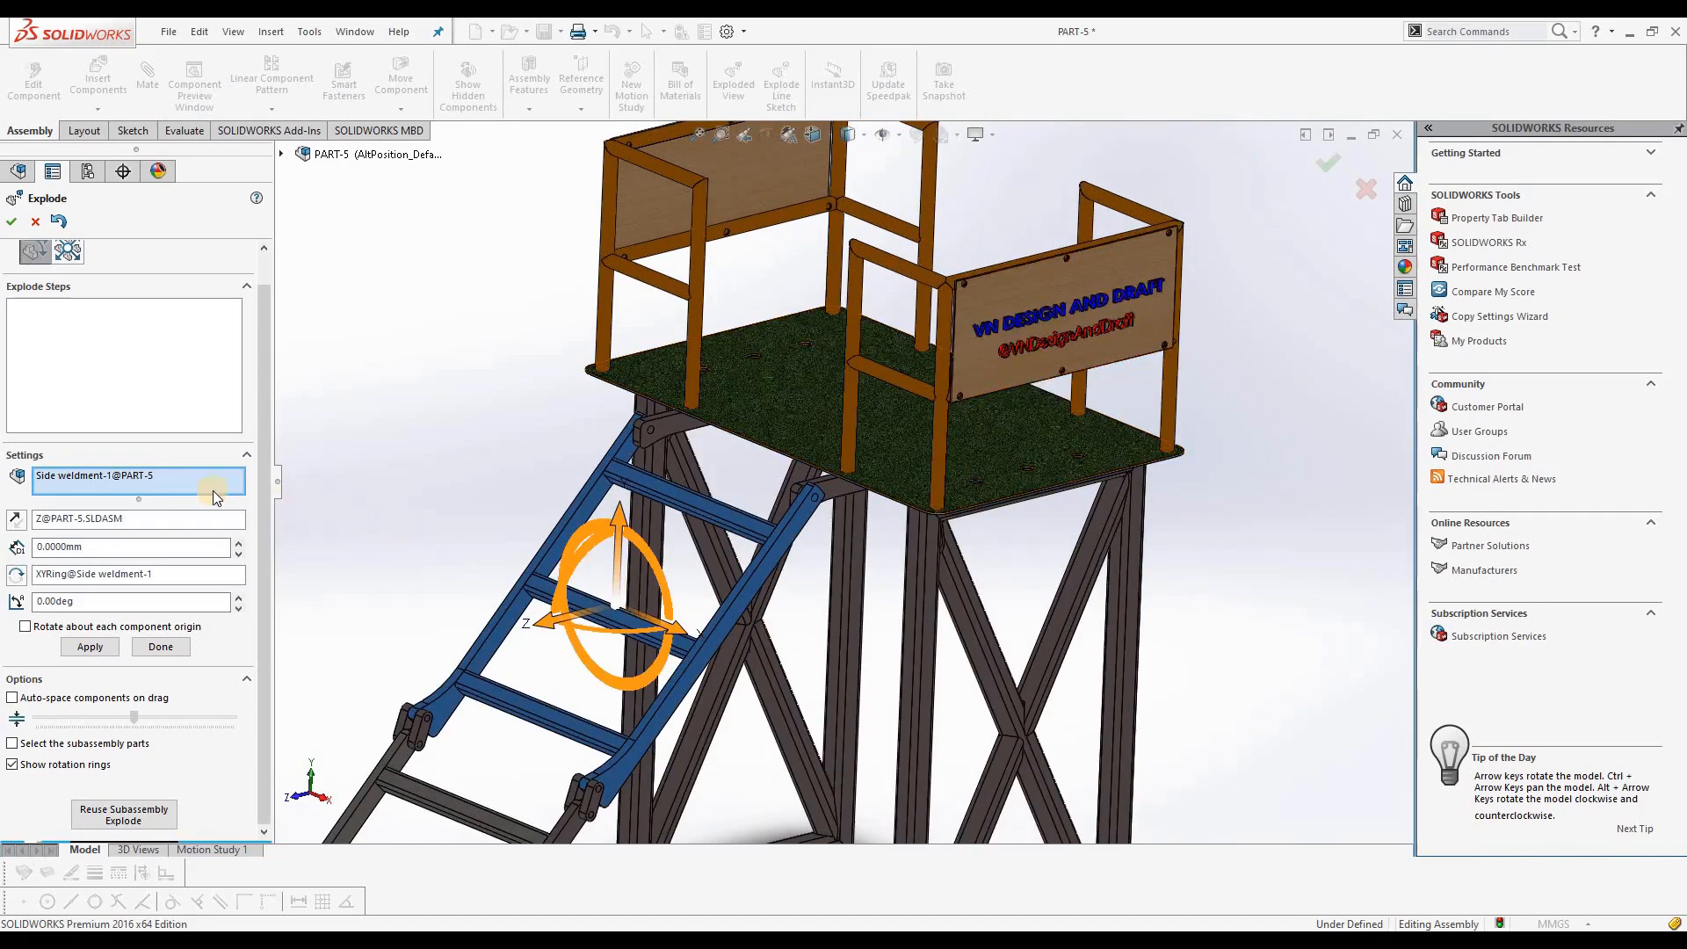
{"action": "right_click", "coordinate": [196, 490]}
{"action": "left_click", "coordinate": [259, 493]}
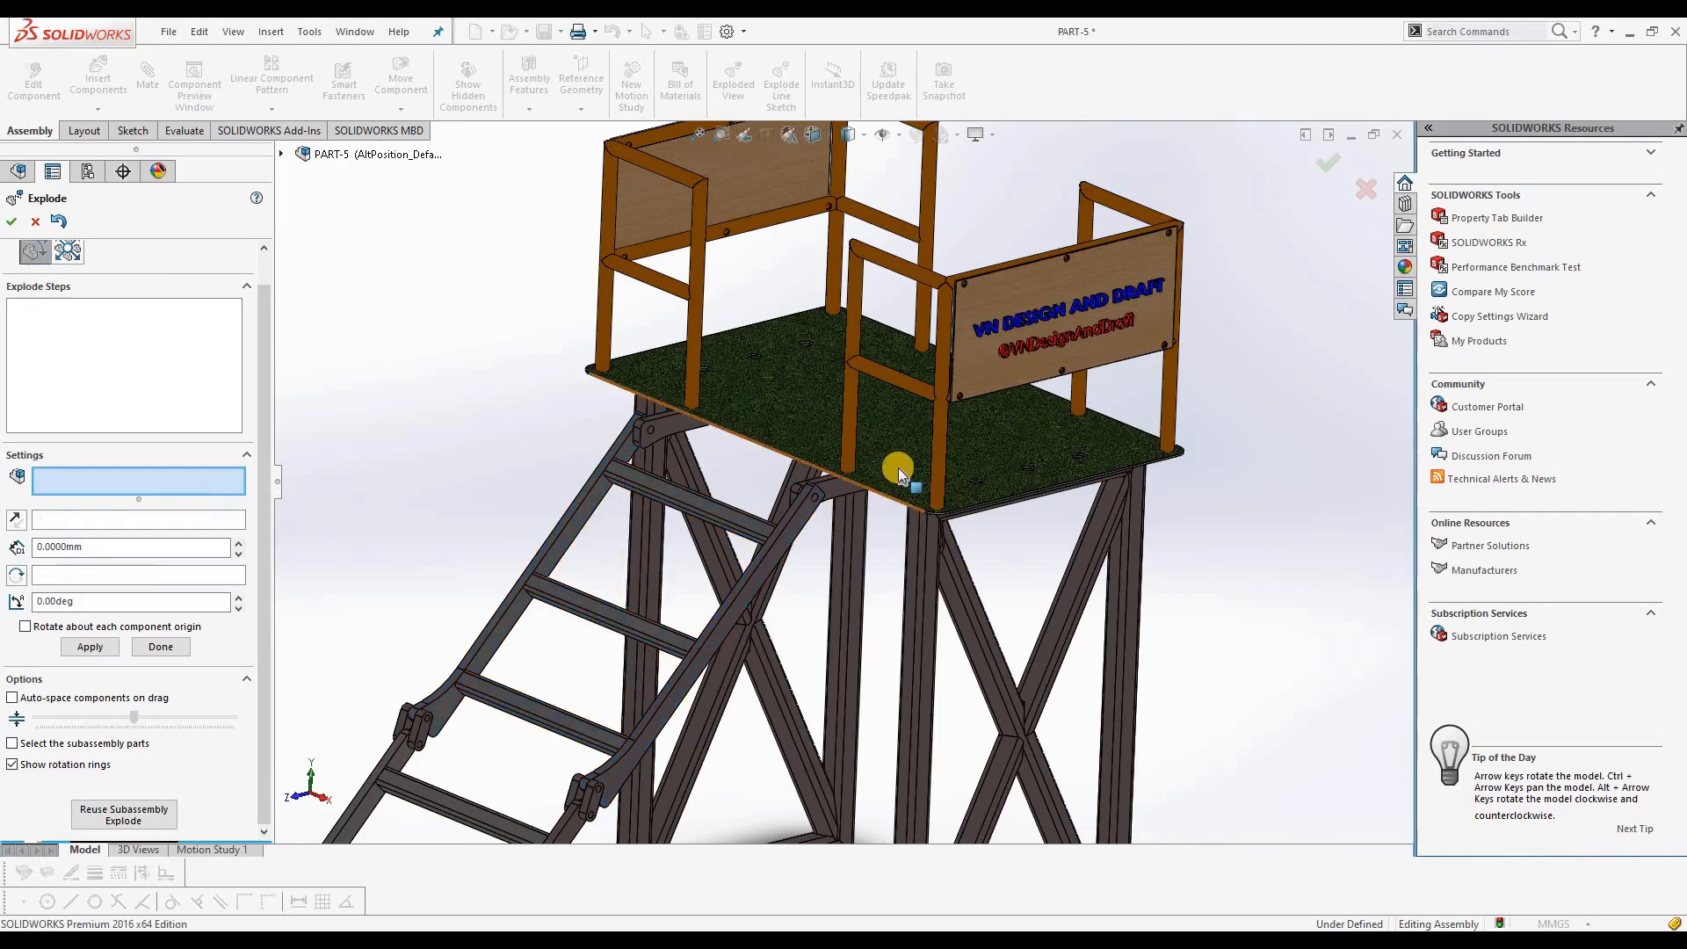
Try picking the base weldment and the side support as explode components, clearing the selection after each
{"action": "left_click", "coordinate": [938, 455]}
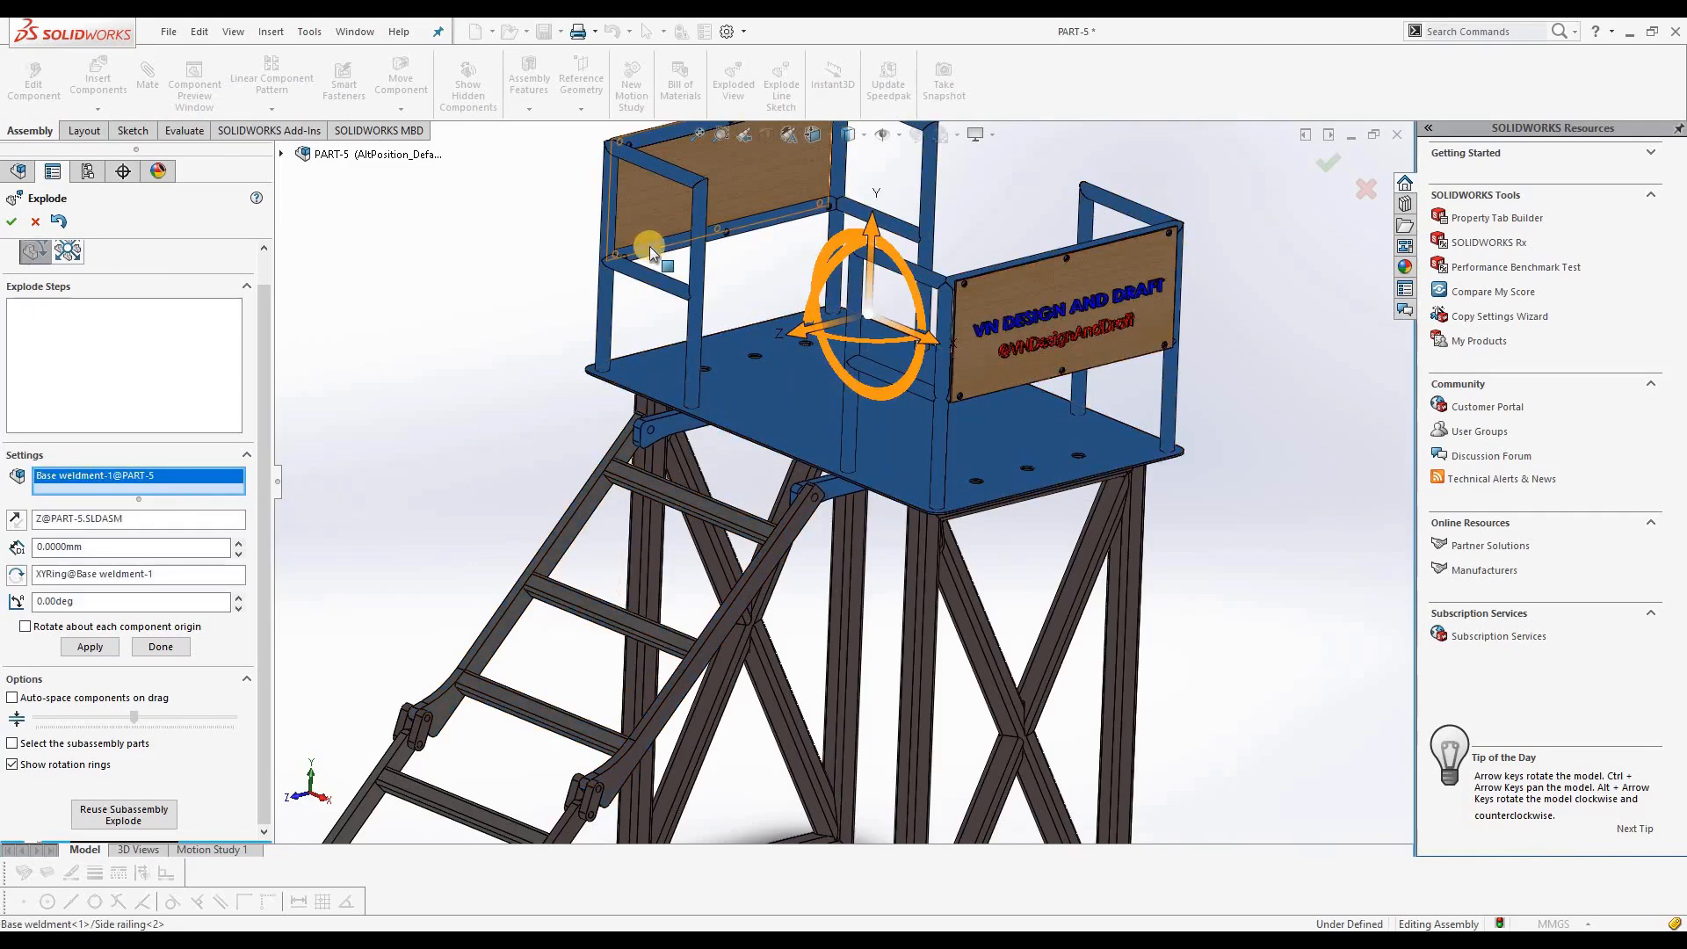
{"action": "scroll", "coordinate": [698, 370], "scroll_direction": "up", "scroll_amount": 1}
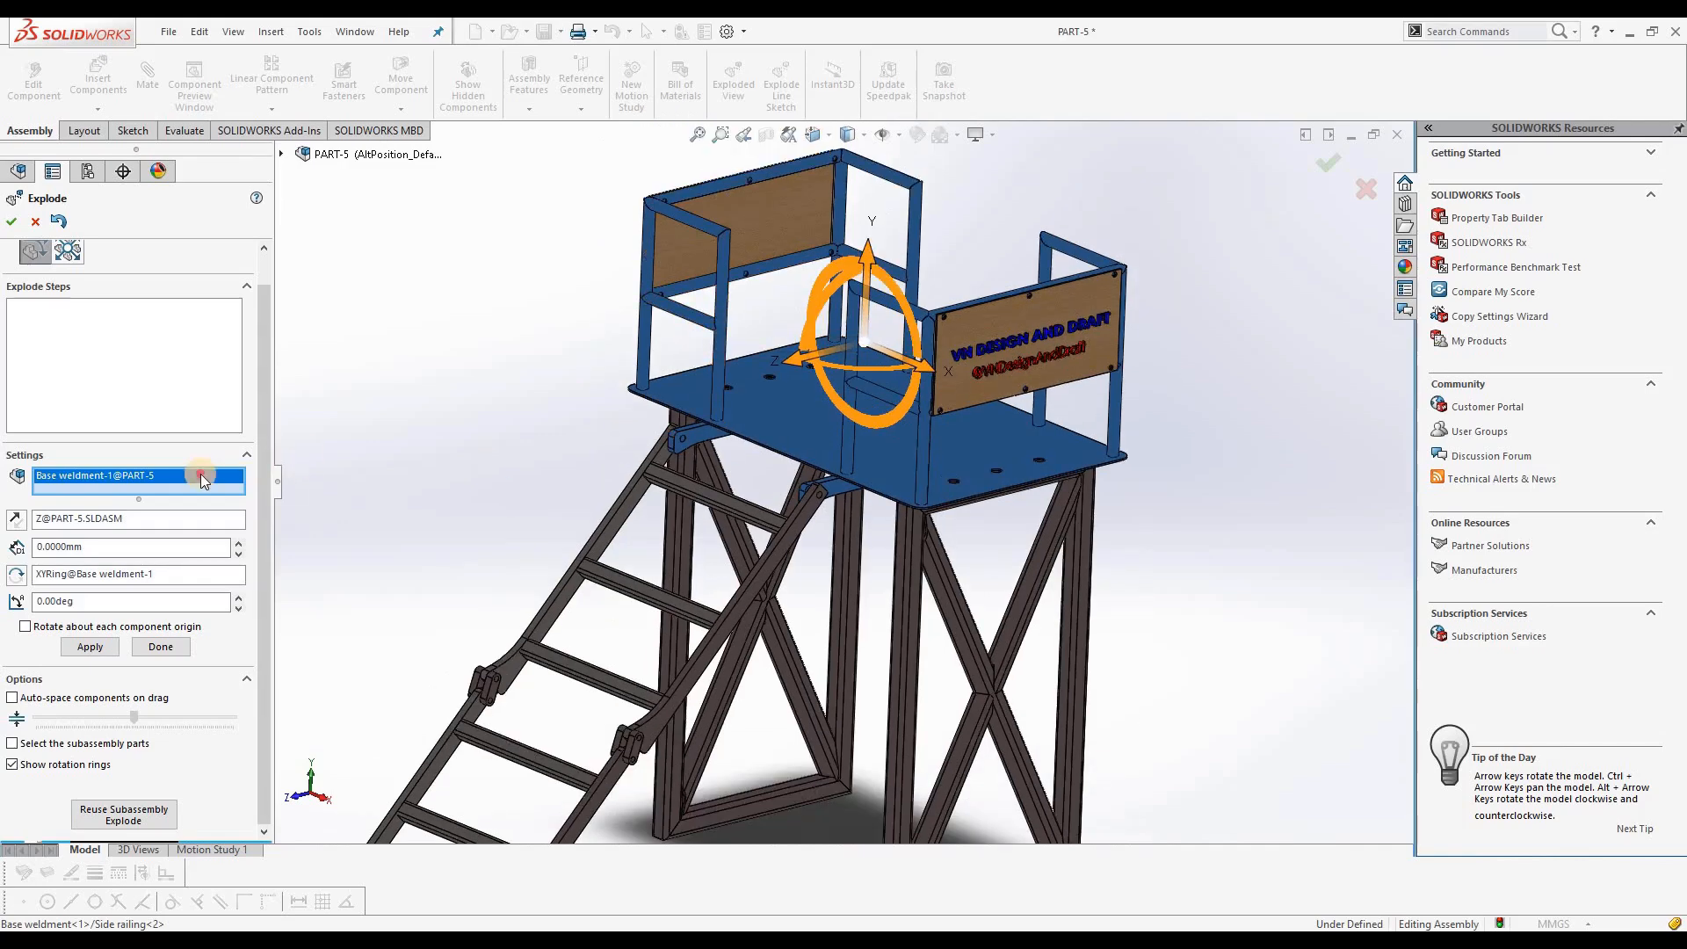
{"action": "right_click", "coordinate": [207, 480]}
{"action": "left_click", "coordinate": [257, 533]}
{"action": "left_click", "coordinate": [911, 591]}
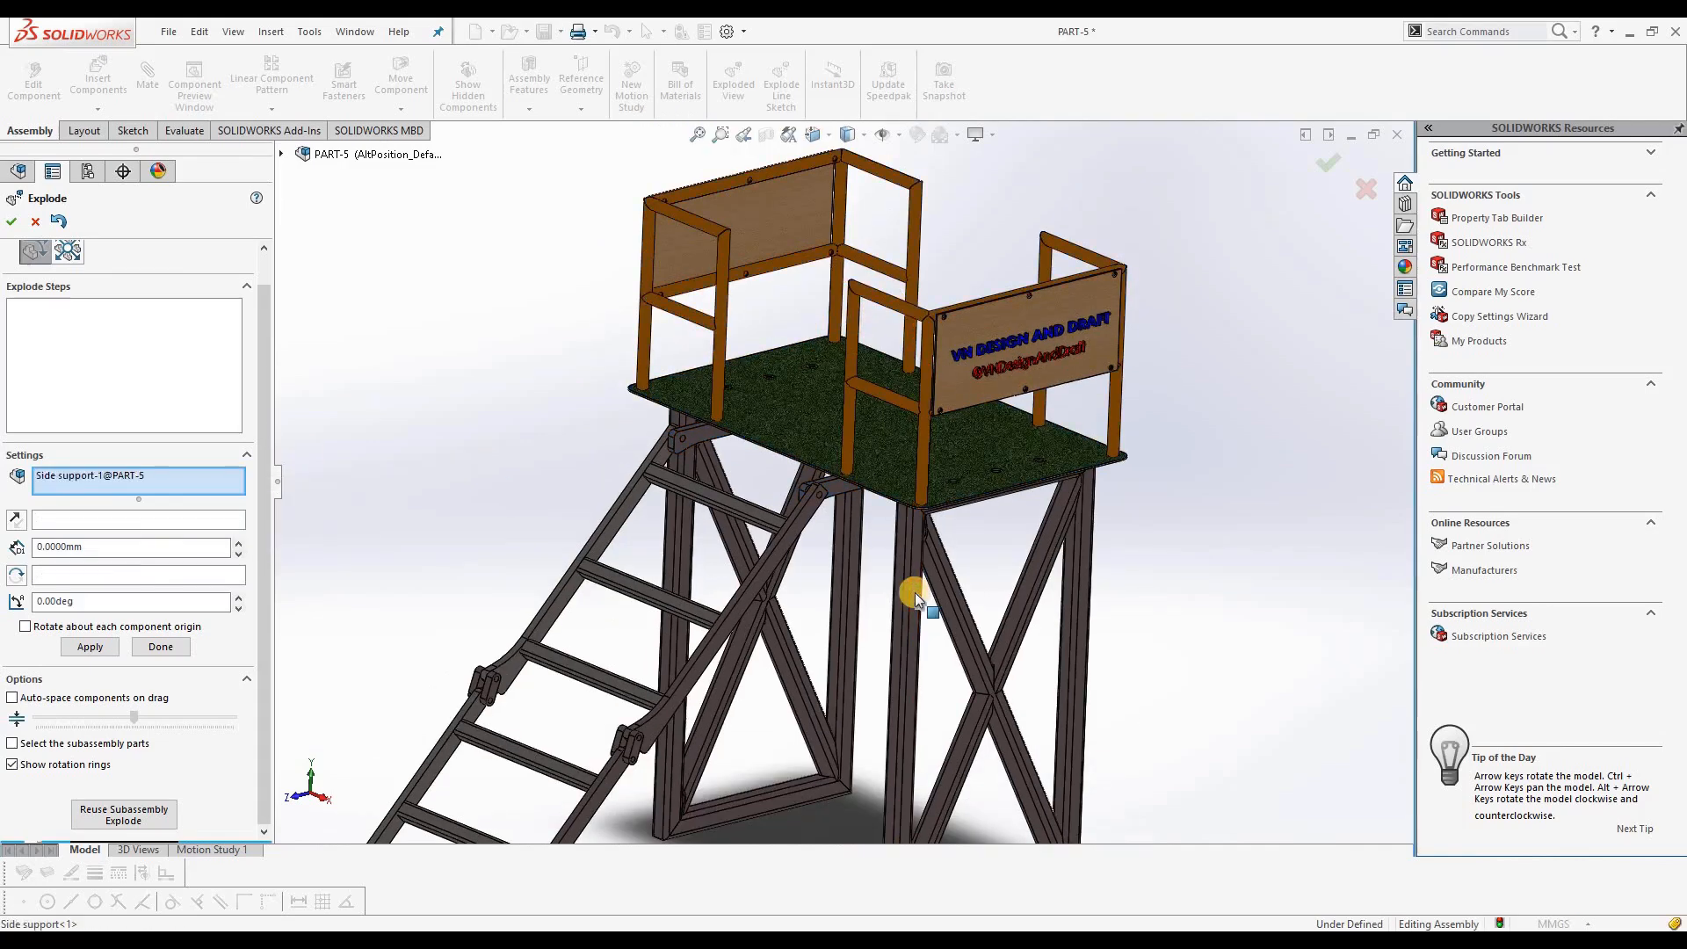
{"action": "right_click", "coordinate": [196, 486]}
{"action": "left_click", "coordinate": [263, 490]}
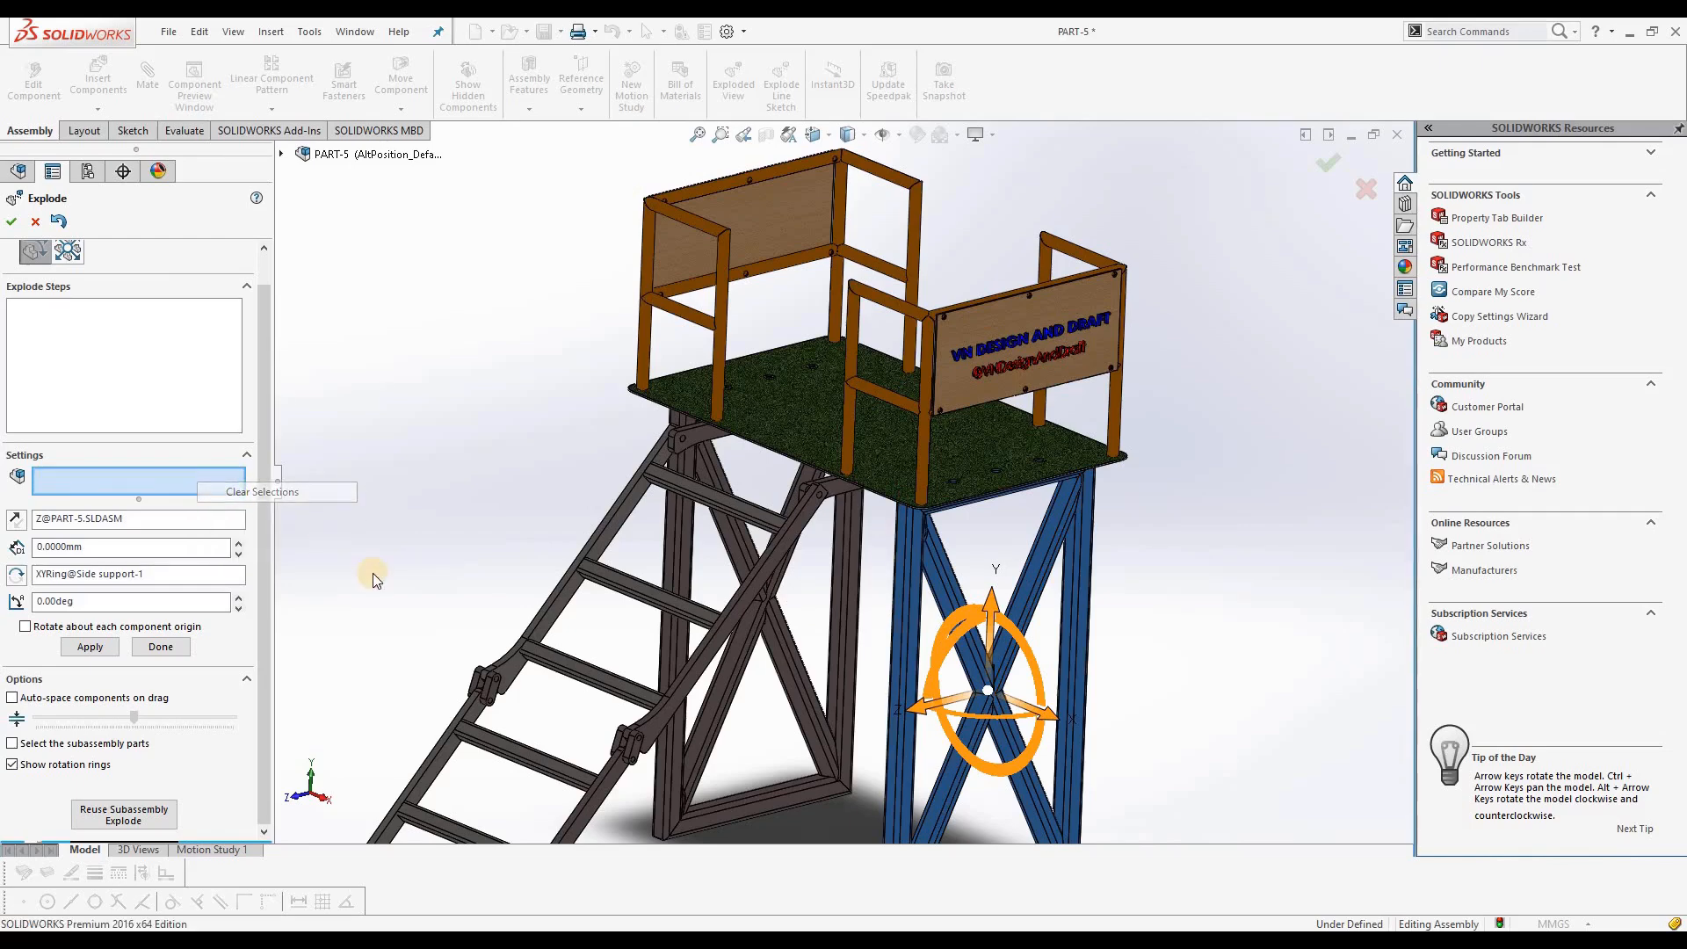
{"action": "scroll", "coordinate": [634, 517], "scroll_direction": "up", "scroll_amount": 4}
{"action": "scroll", "coordinate": [947, 483], "scroll_direction": "down", "scroll_amount": 2}
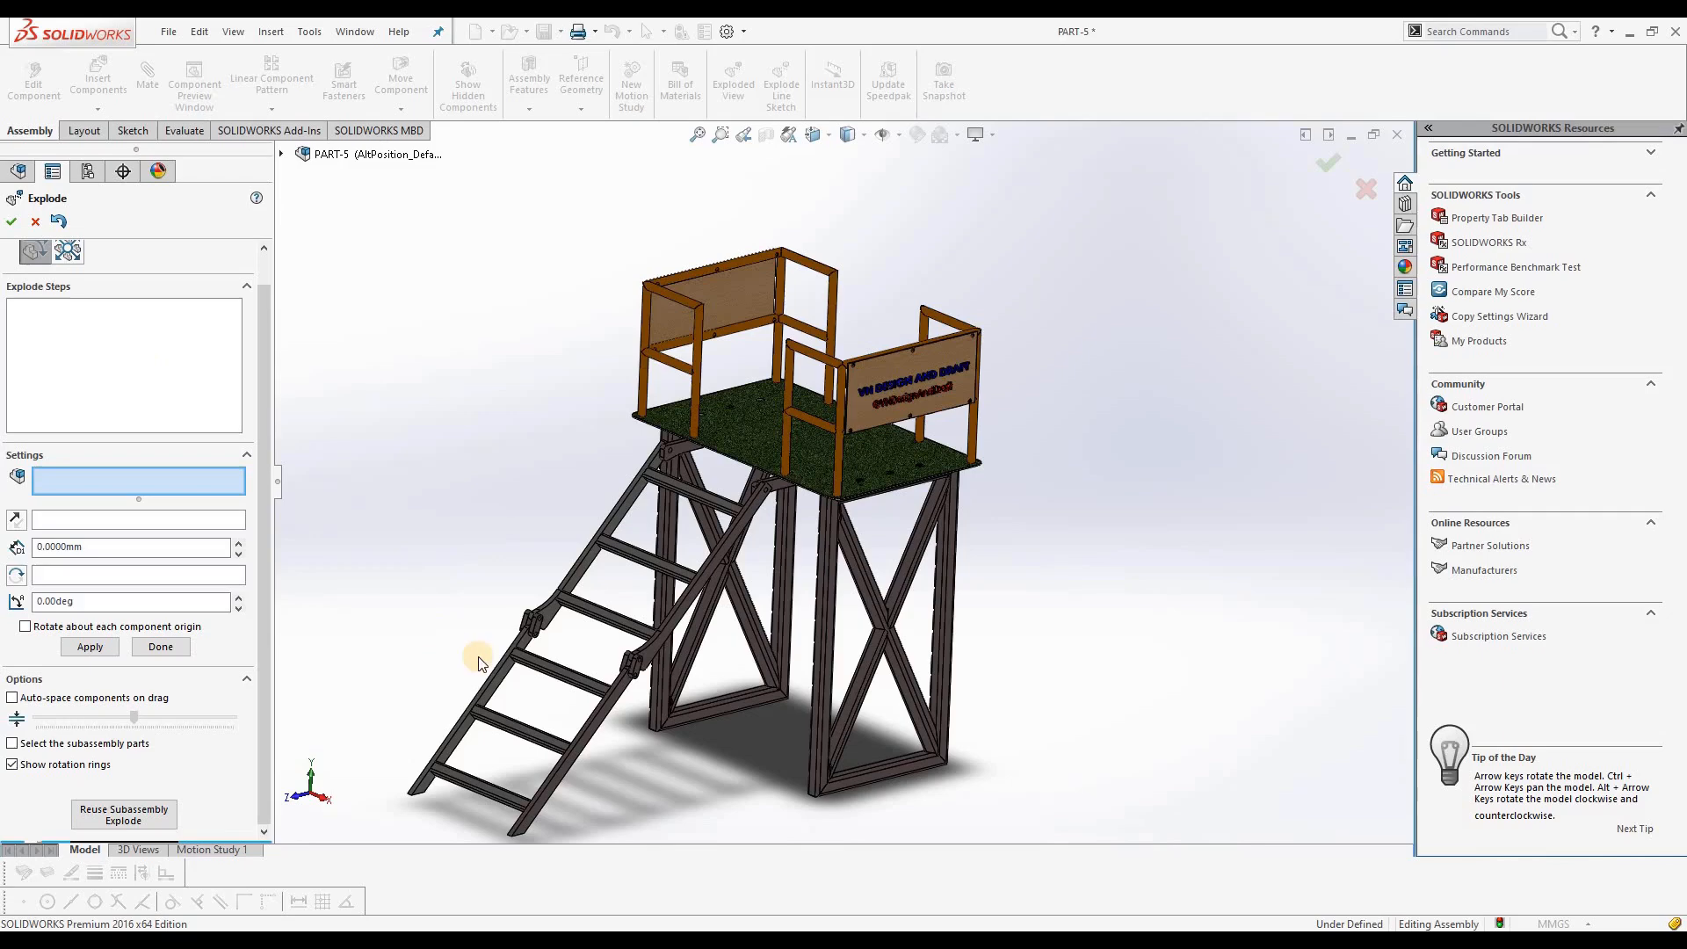
Explode the bottom weldment of the ladder upward along the Y axis
{"action": "left_click", "coordinate": [505, 666]}
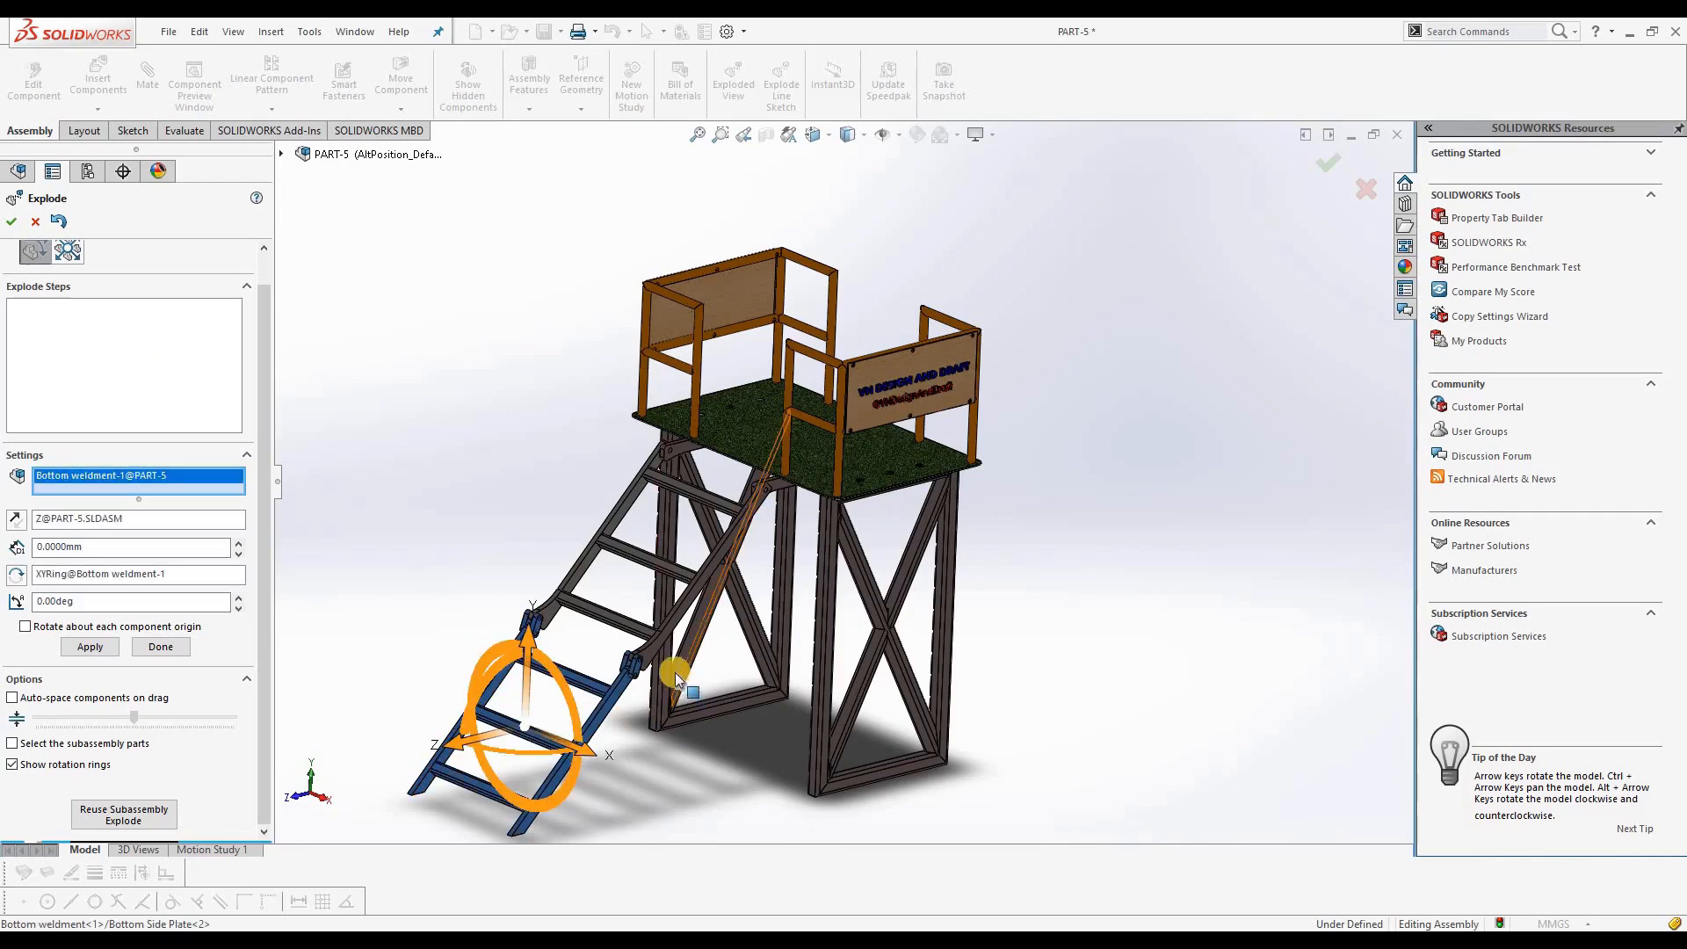
{"action": "scroll", "coordinate": [655, 571], "scroll_direction": "down", "scroll_amount": 5}
{"action": "scroll", "coordinate": [655, 573], "scroll_direction": "down", "scroll_amount": 3}
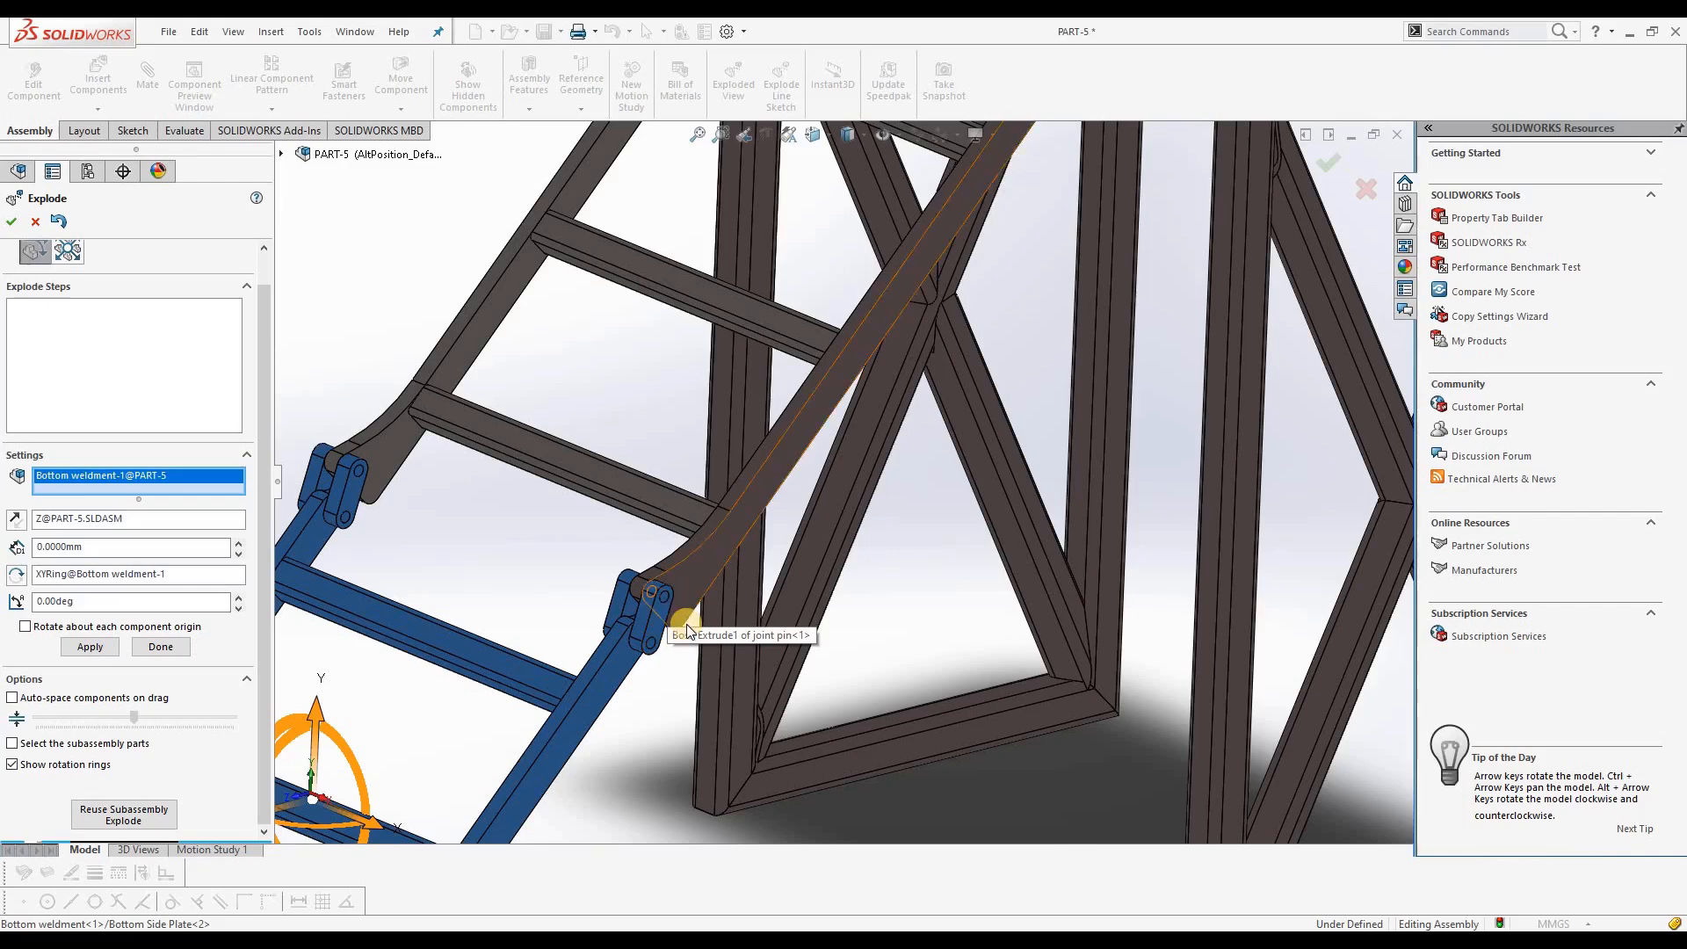
{"action": "scroll", "coordinate": [686, 629], "scroll_direction": "up", "scroll_amount": 6}
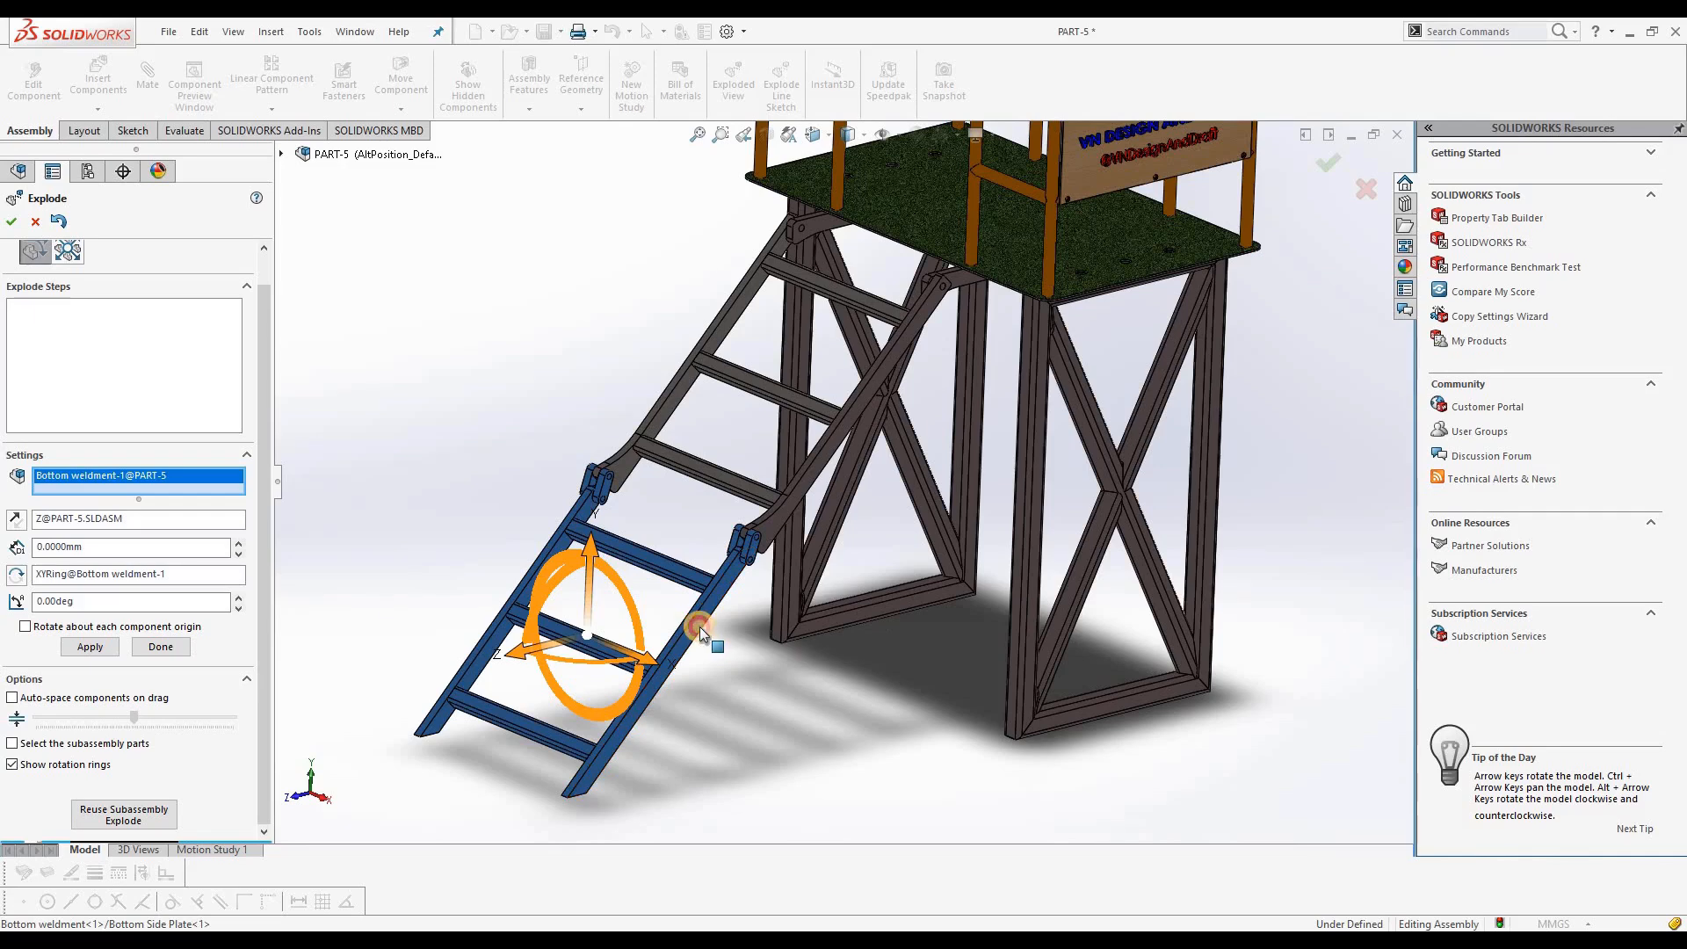
{"action": "left_click", "coordinate": [697, 625]}
{"action": "left_click", "coordinate": [678, 646]}
{"action": "scroll", "coordinate": [837, 652], "scroll_direction": "up", "scroll_amount": 2}
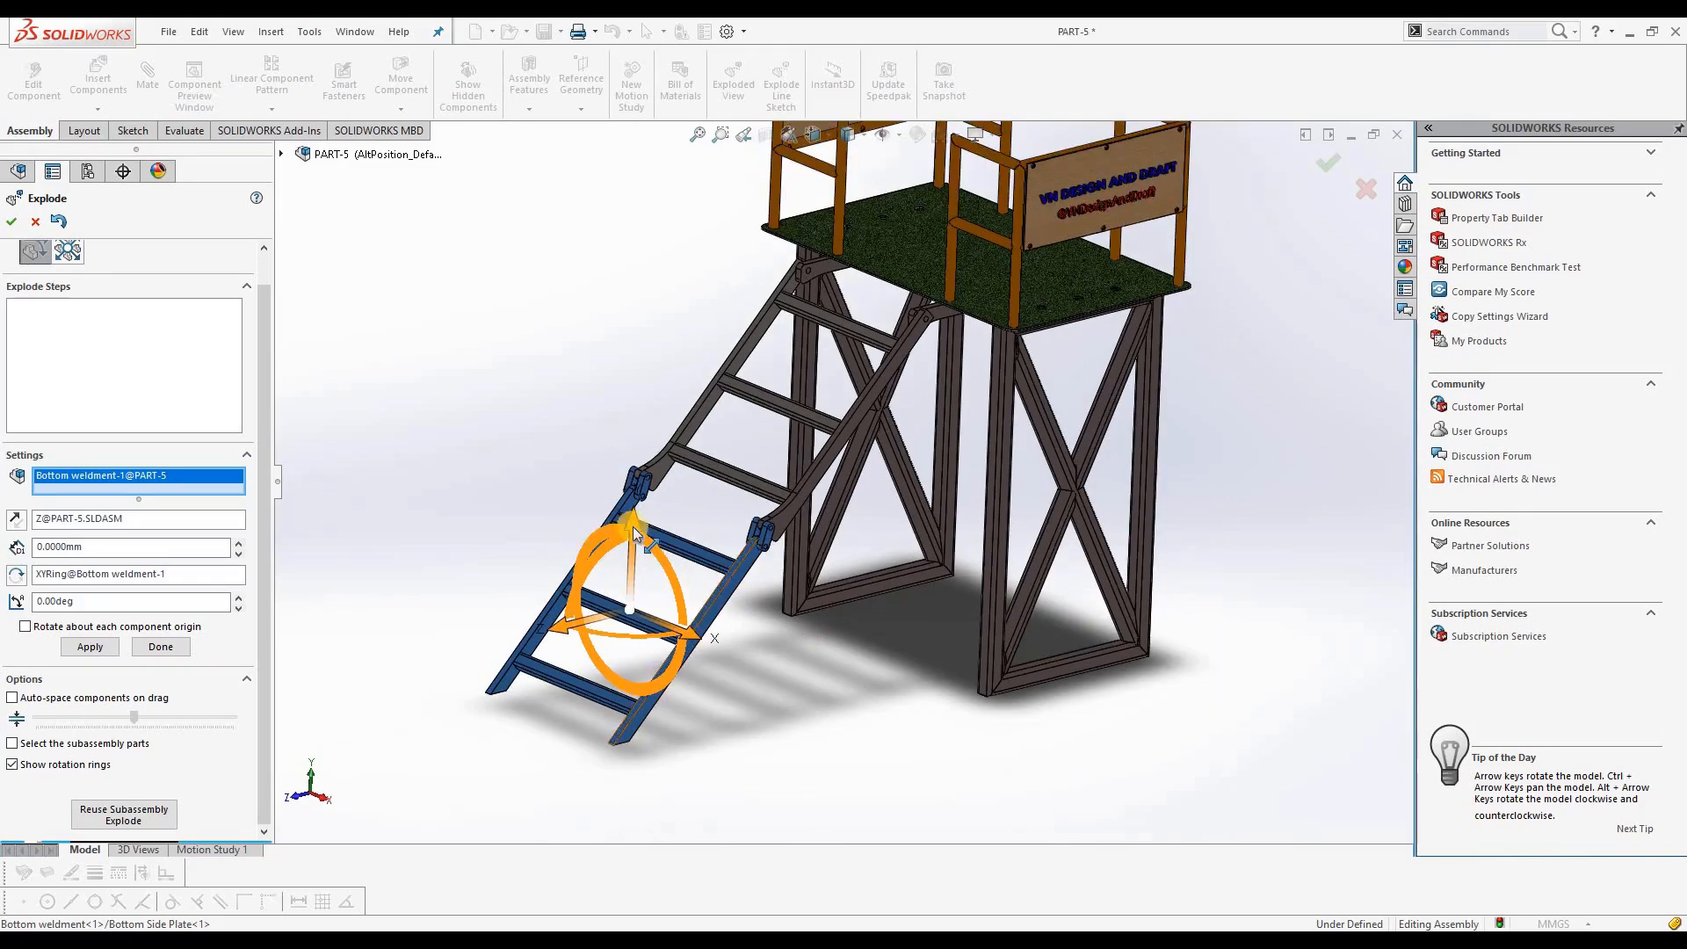
{"action": "left_click_drag", "start_coordinate": [633, 526], "coordinate": [601, 395]}
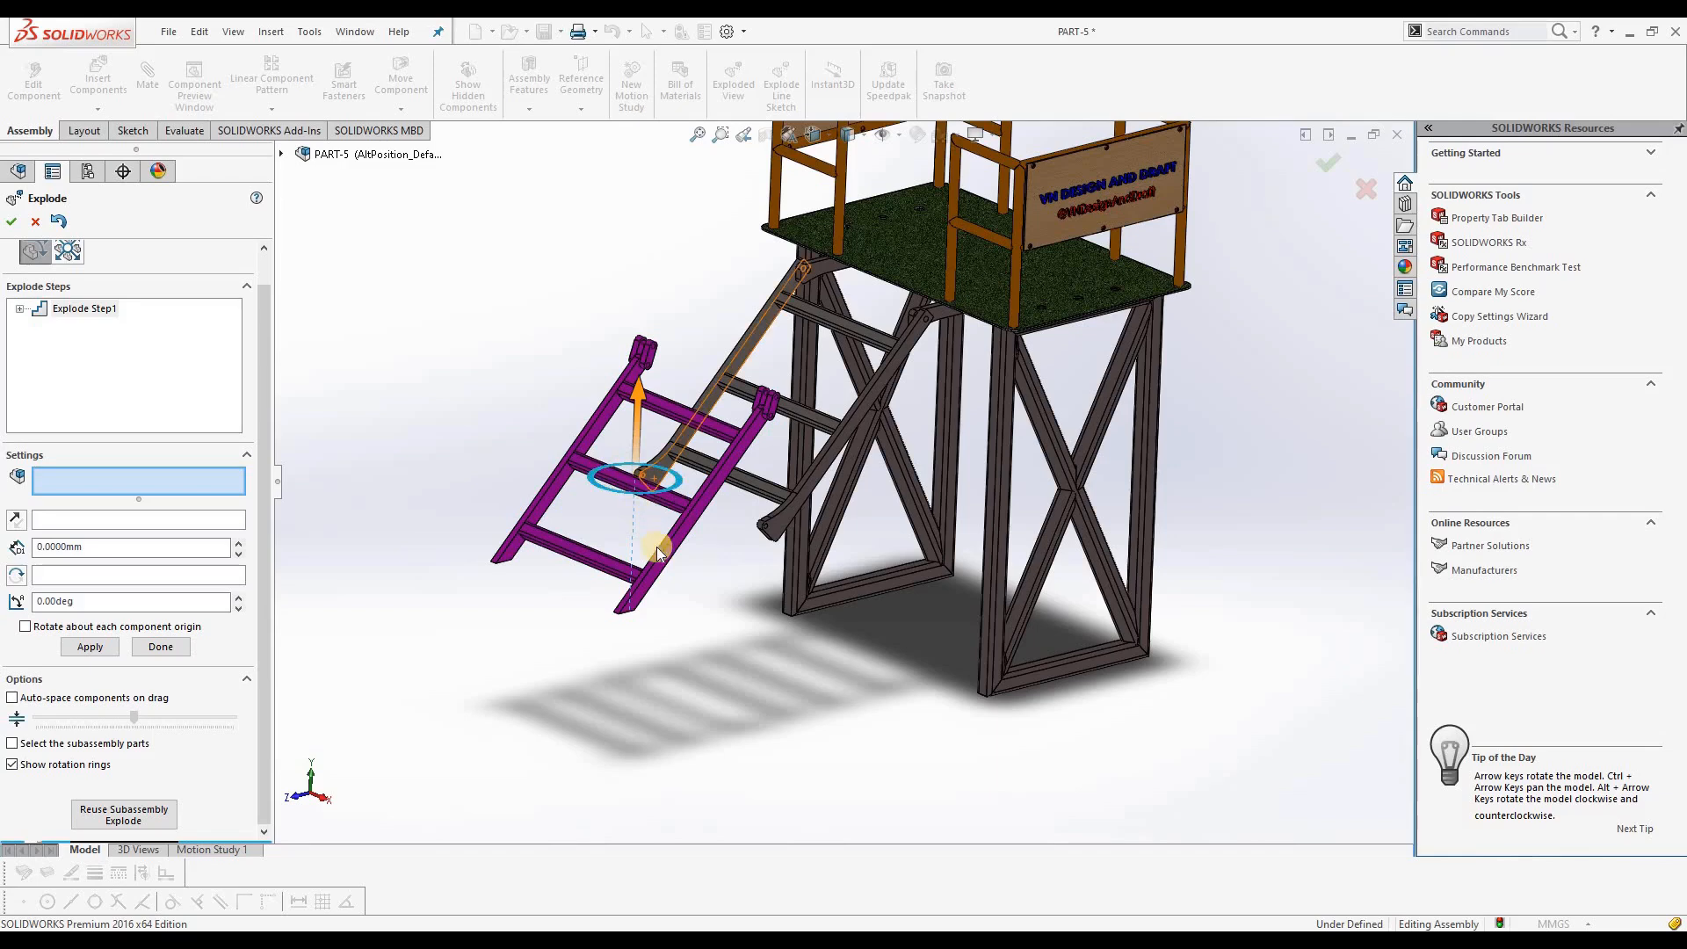
Explode the bottom weldment outward along the Z axis, away from the upper ladder section
{"action": "left_click", "coordinate": [684, 580]}
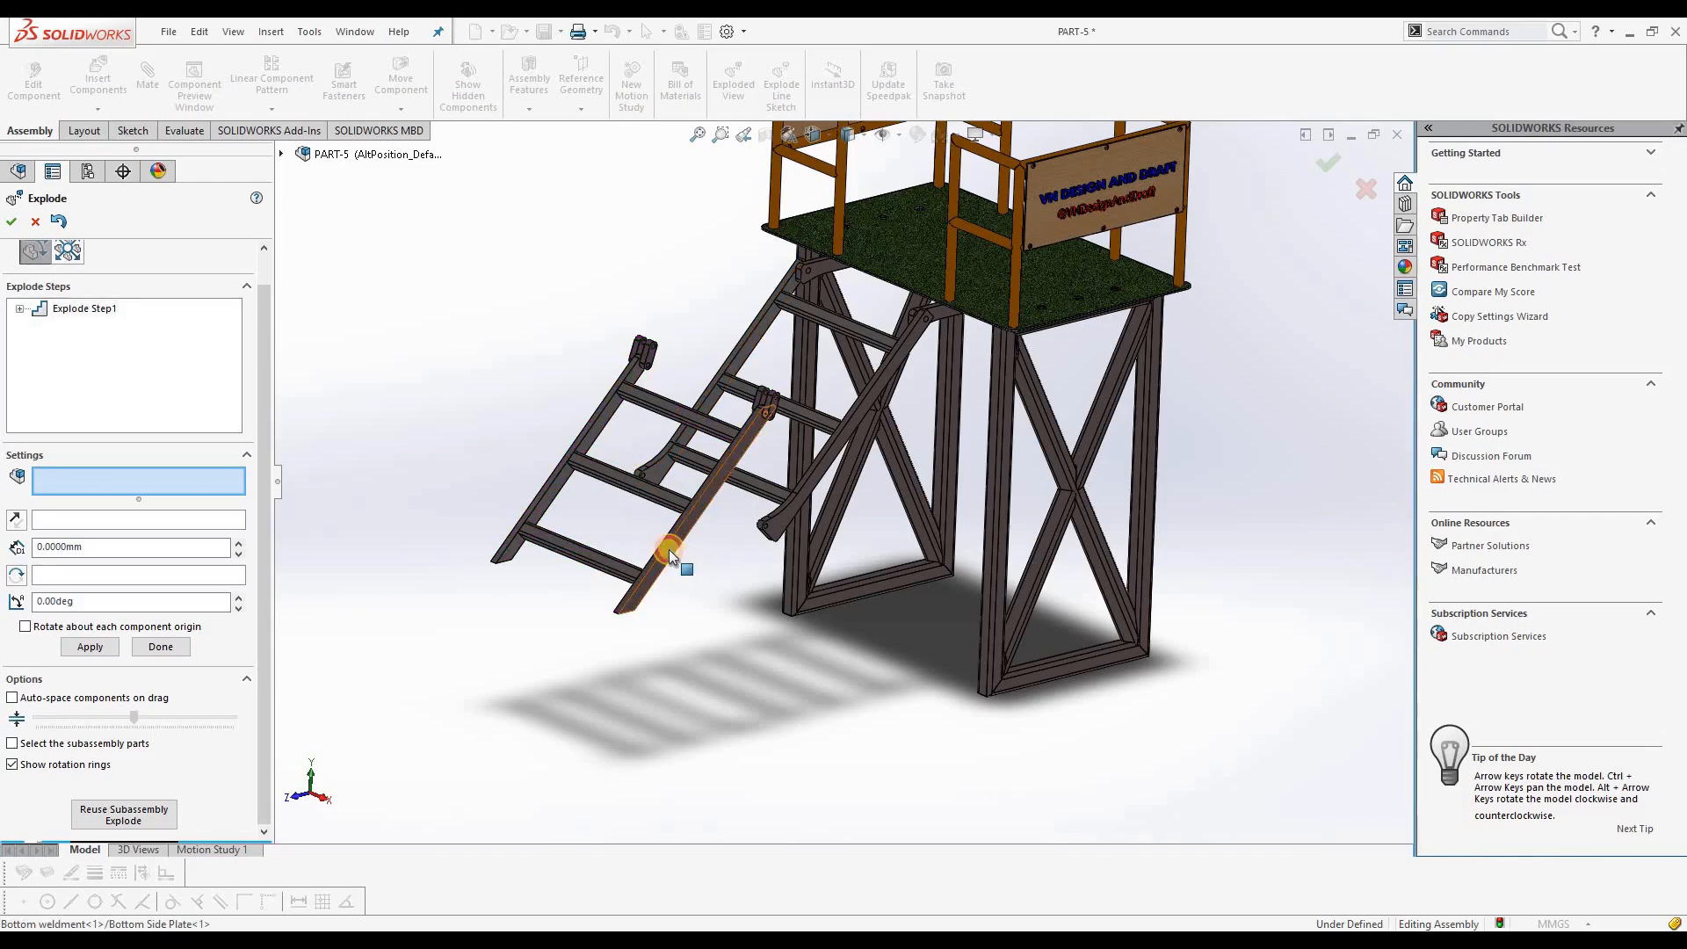
{"action": "left_click", "coordinate": [667, 550]}
{"action": "left_click_drag", "start_coordinate": [576, 493], "coordinate": [410, 586]}
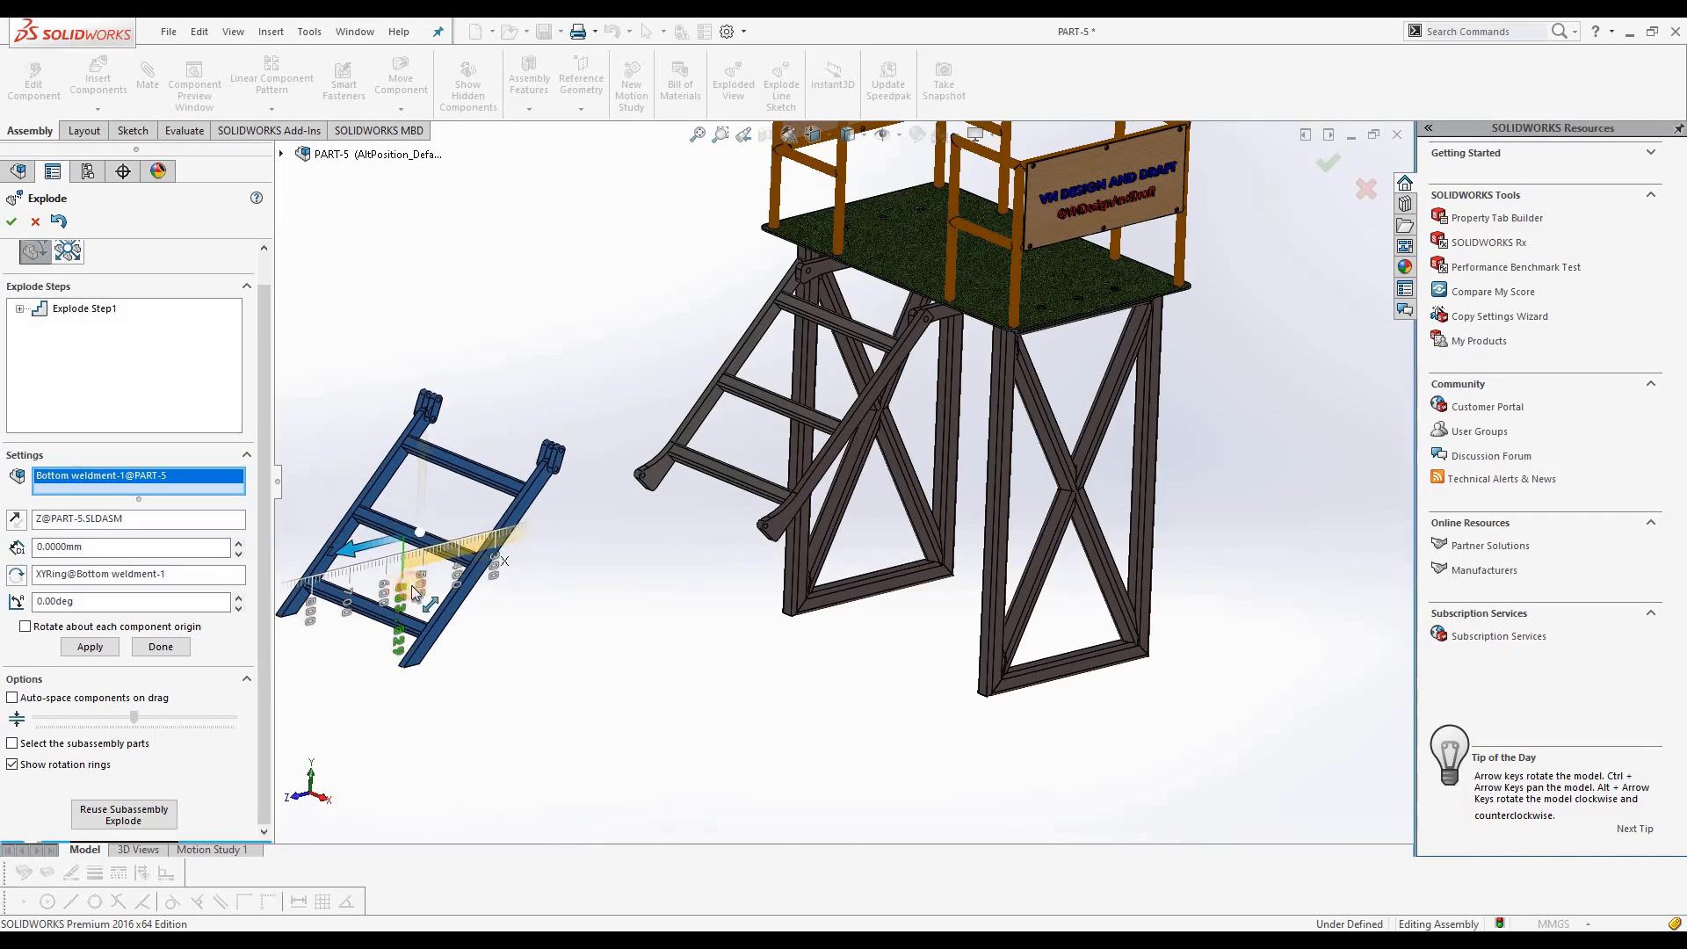
{"action": "left_click_drag", "start_coordinate": [417, 591], "coordinate": [427, 587]}
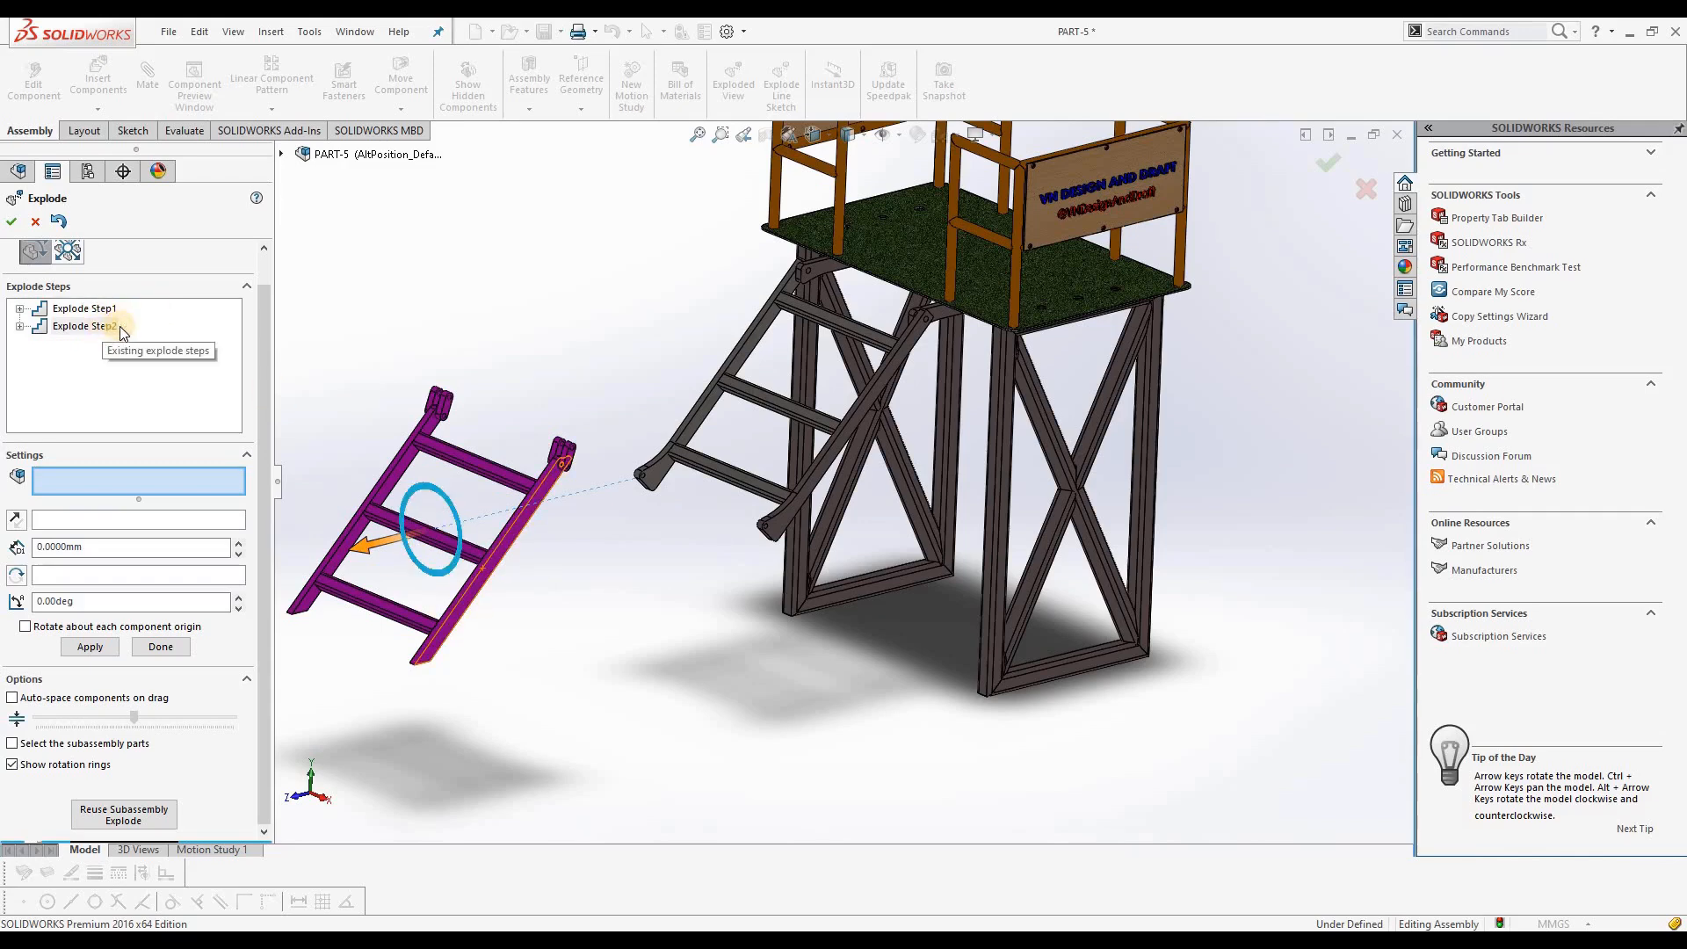
Explode the upper ladder's side weldment downward along the Y axis and outward along the Z axis, away from the platform
{"action": "left_click", "coordinate": [840, 449]}
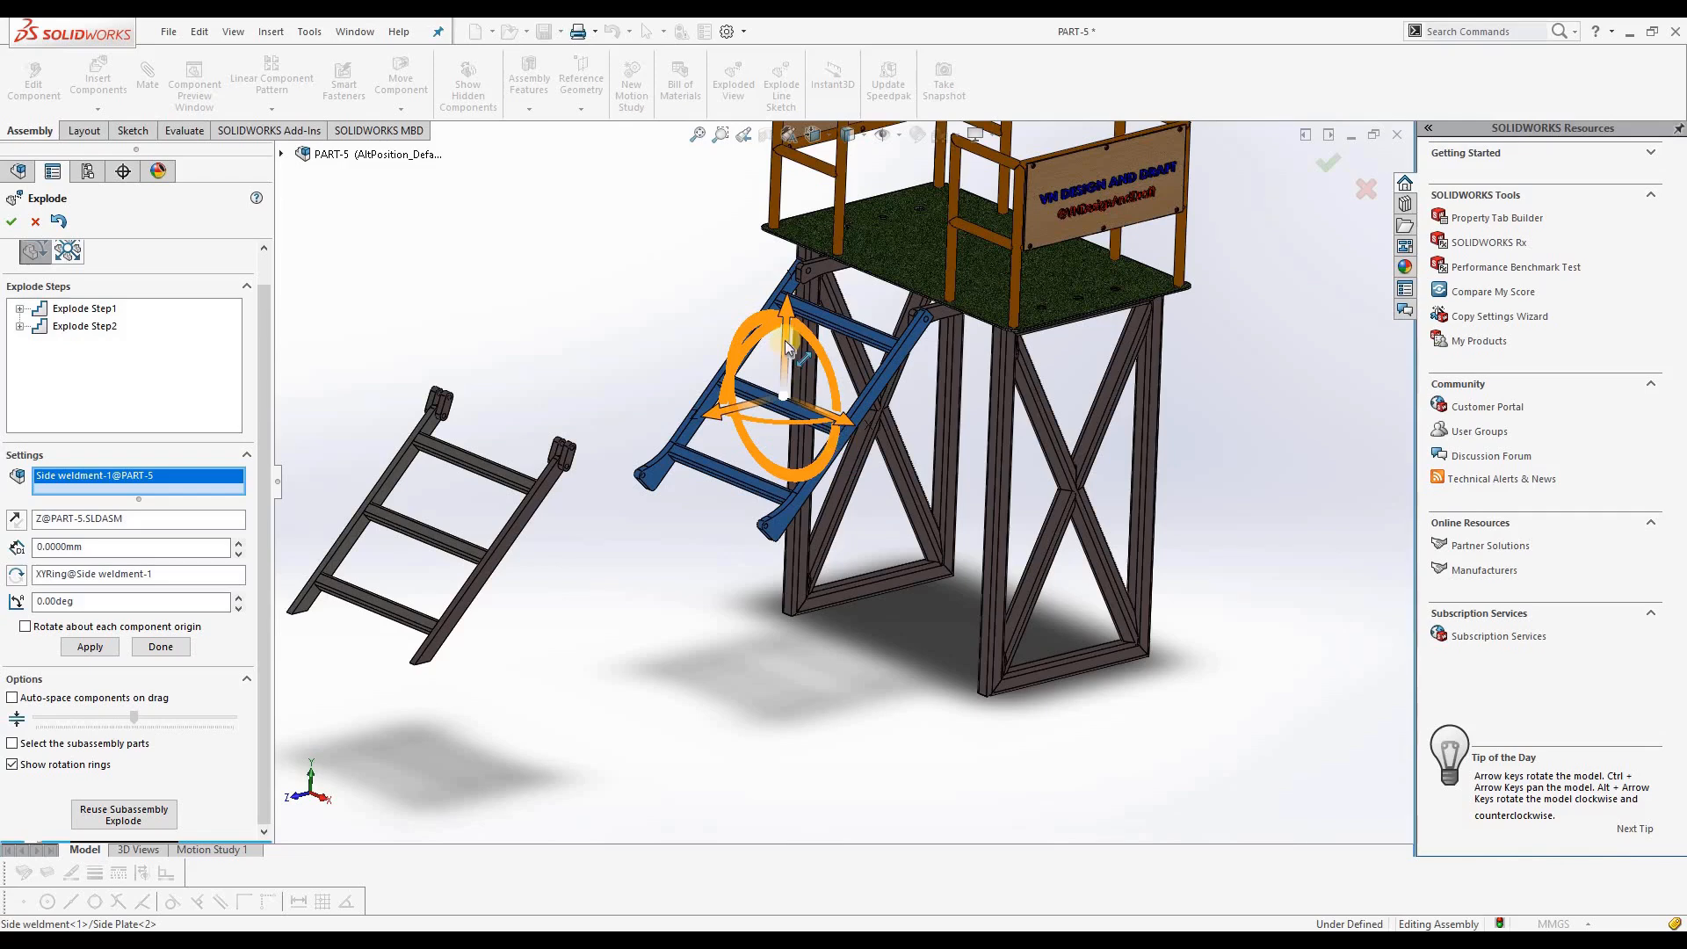
{"action": "left_click_drag", "start_coordinate": [789, 335], "coordinate": [782, 437]}
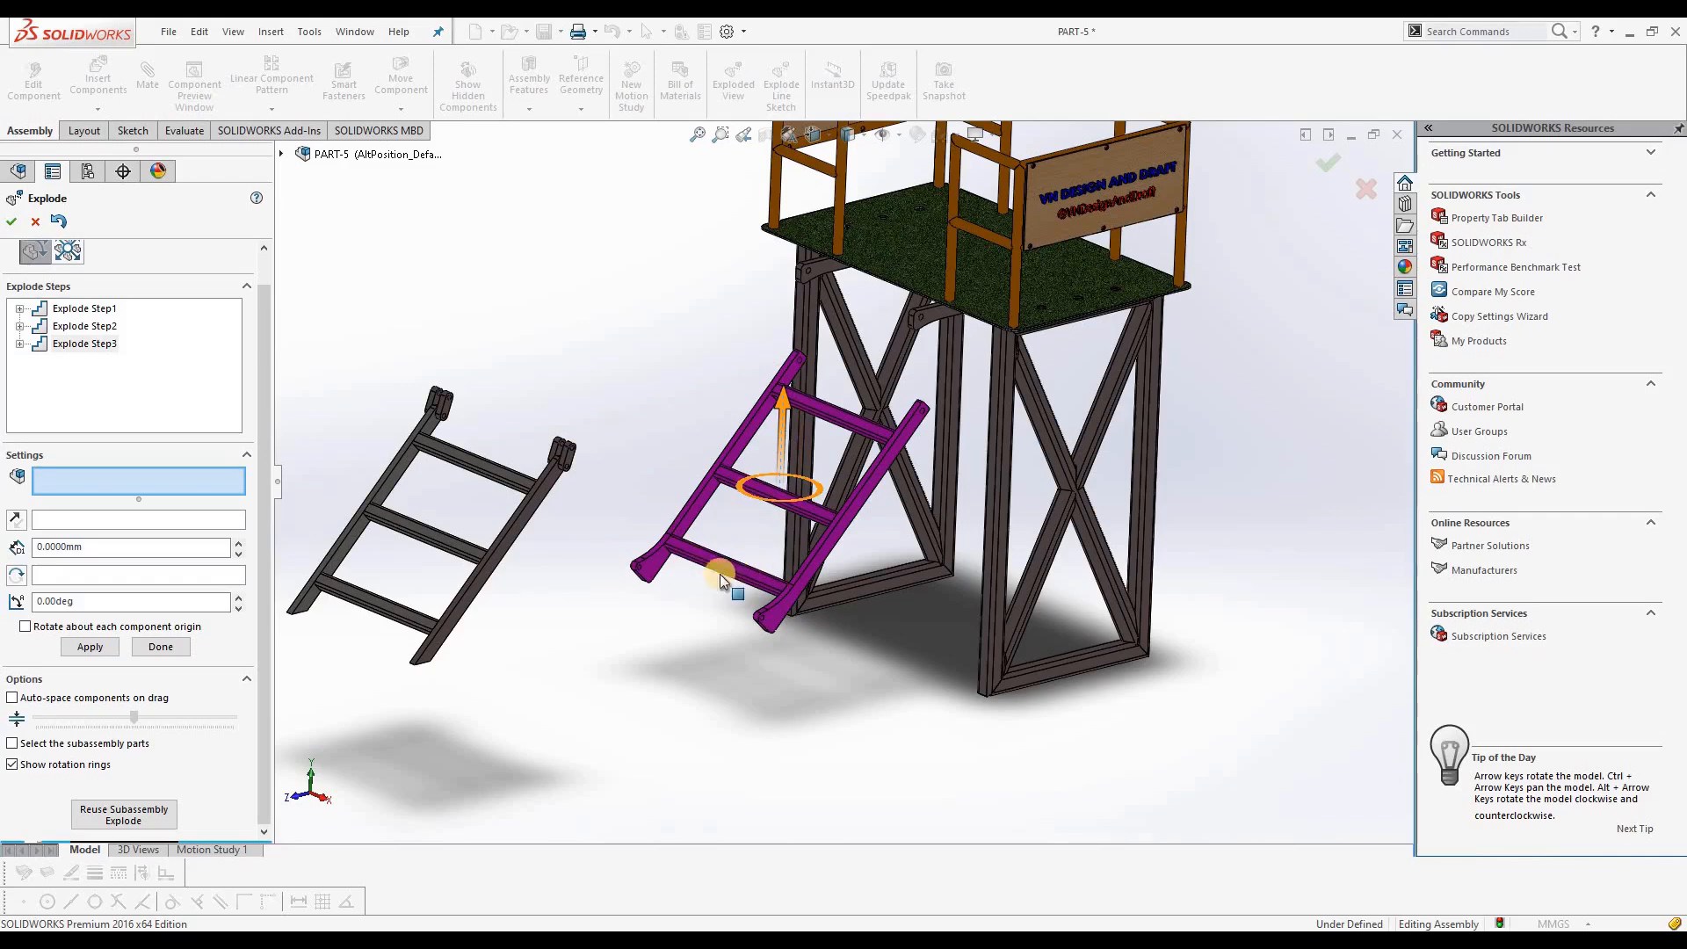
{"action": "left_click", "coordinate": [811, 573]}
{"action": "left_click_drag", "start_coordinate": [731, 554], "coordinate": [610, 582]}
{"action": "scroll", "coordinate": [804, 670], "scroll_direction": "up", "scroll_amount": 1}
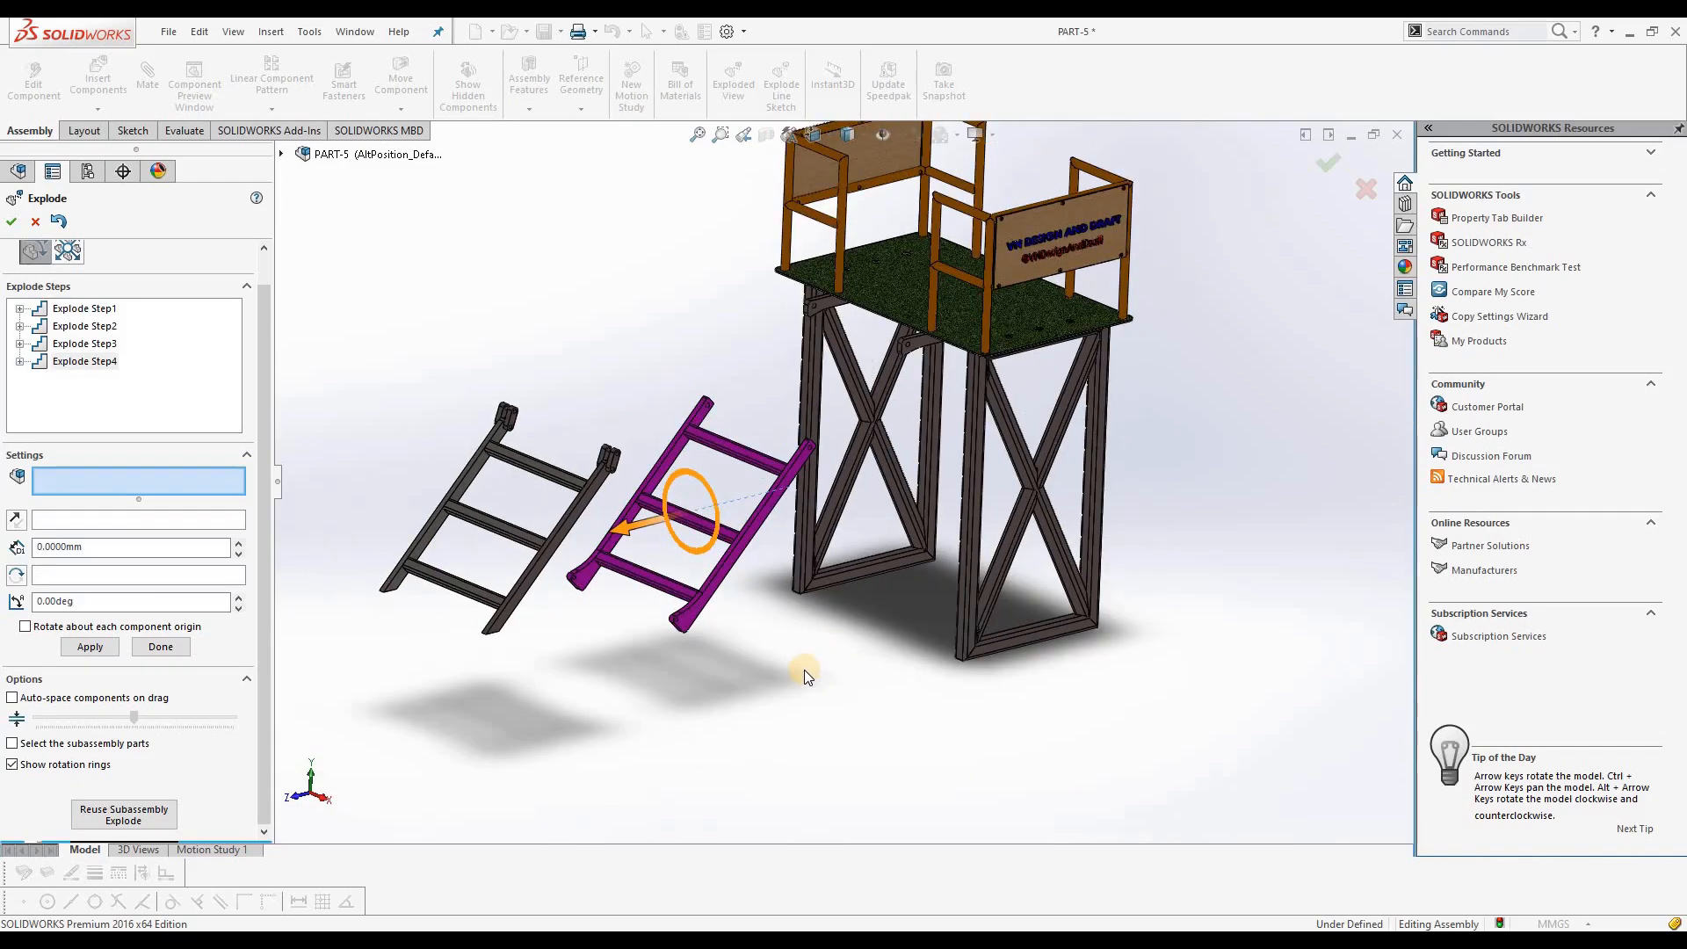
Explode the two name plates outward along the X axis, in opposite directions away from the platform railings
{"action": "scroll", "coordinate": [804, 670], "scroll_direction": "up", "scroll_amount": 1}
{"action": "scroll", "coordinate": [1136, 227], "scroll_direction": "down", "scroll_amount": 2}
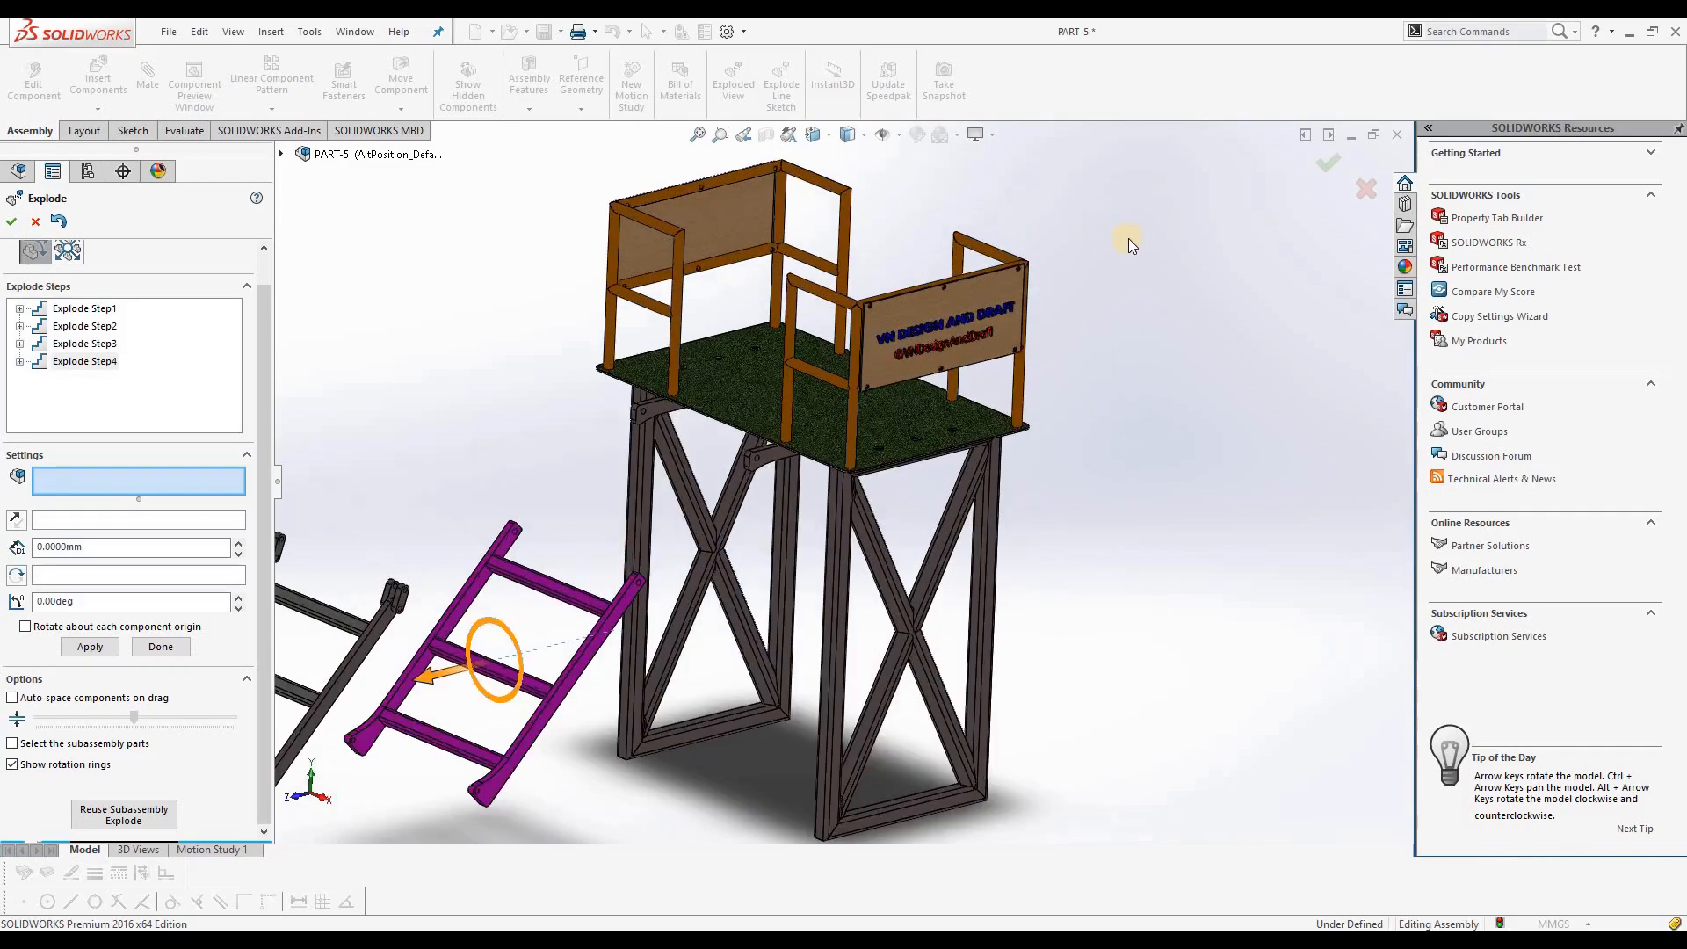
{"action": "left_click", "coordinate": [970, 302]}
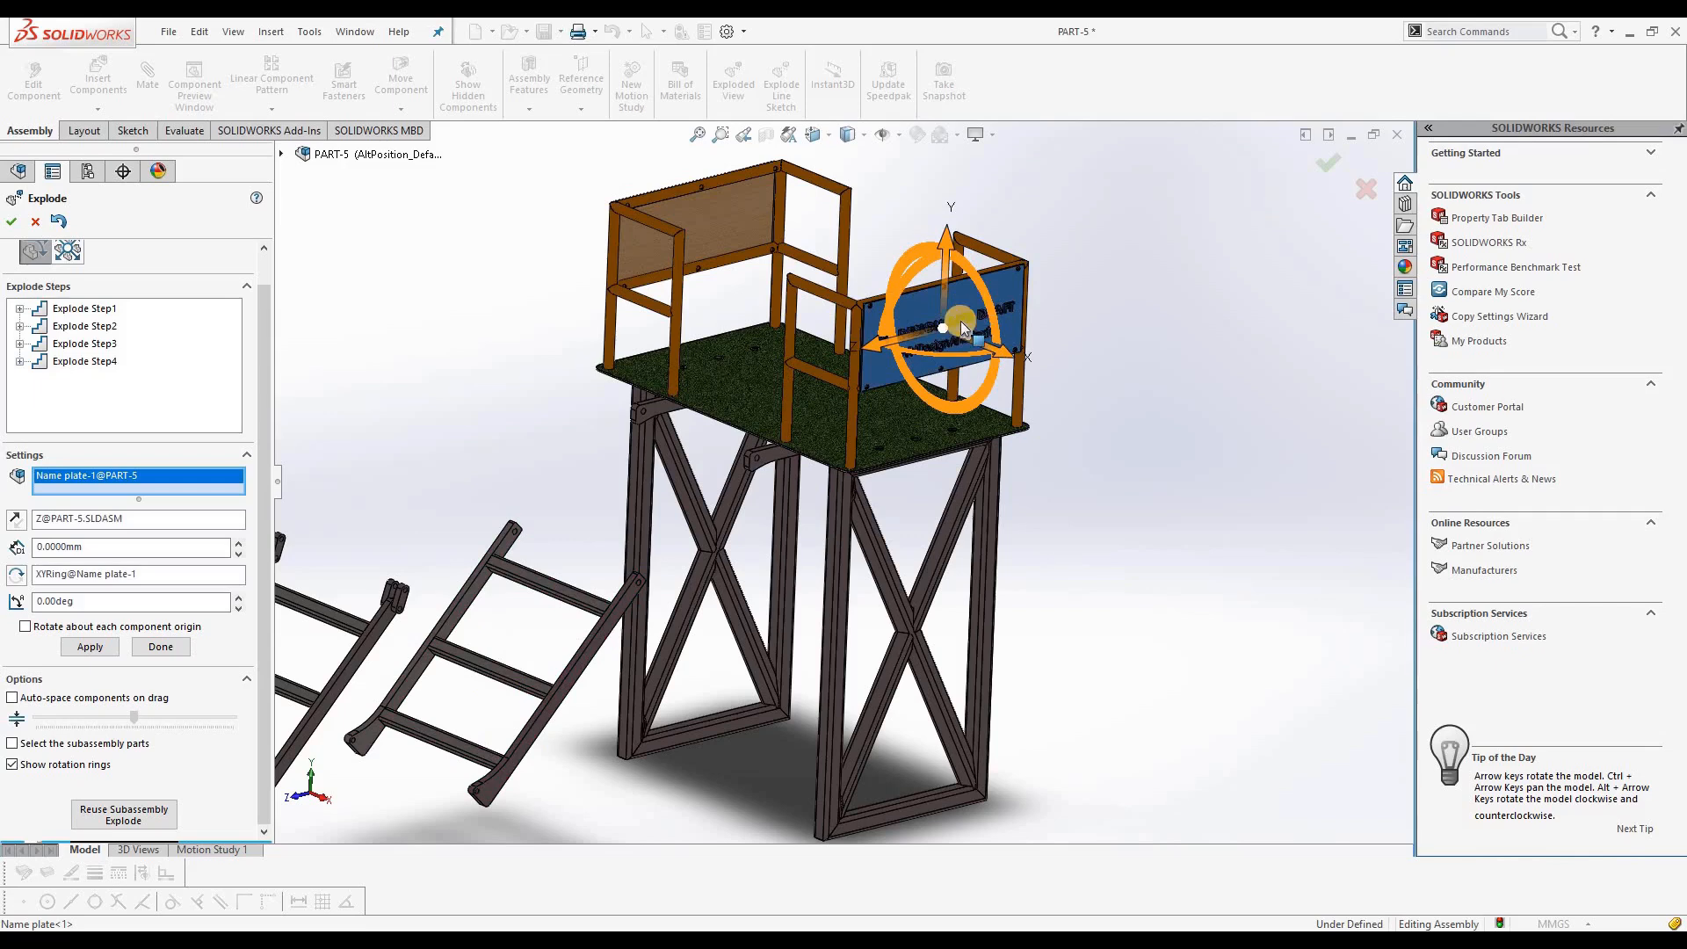
{"action": "left_click_drag", "start_coordinate": [994, 354], "coordinate": [1178, 518]}
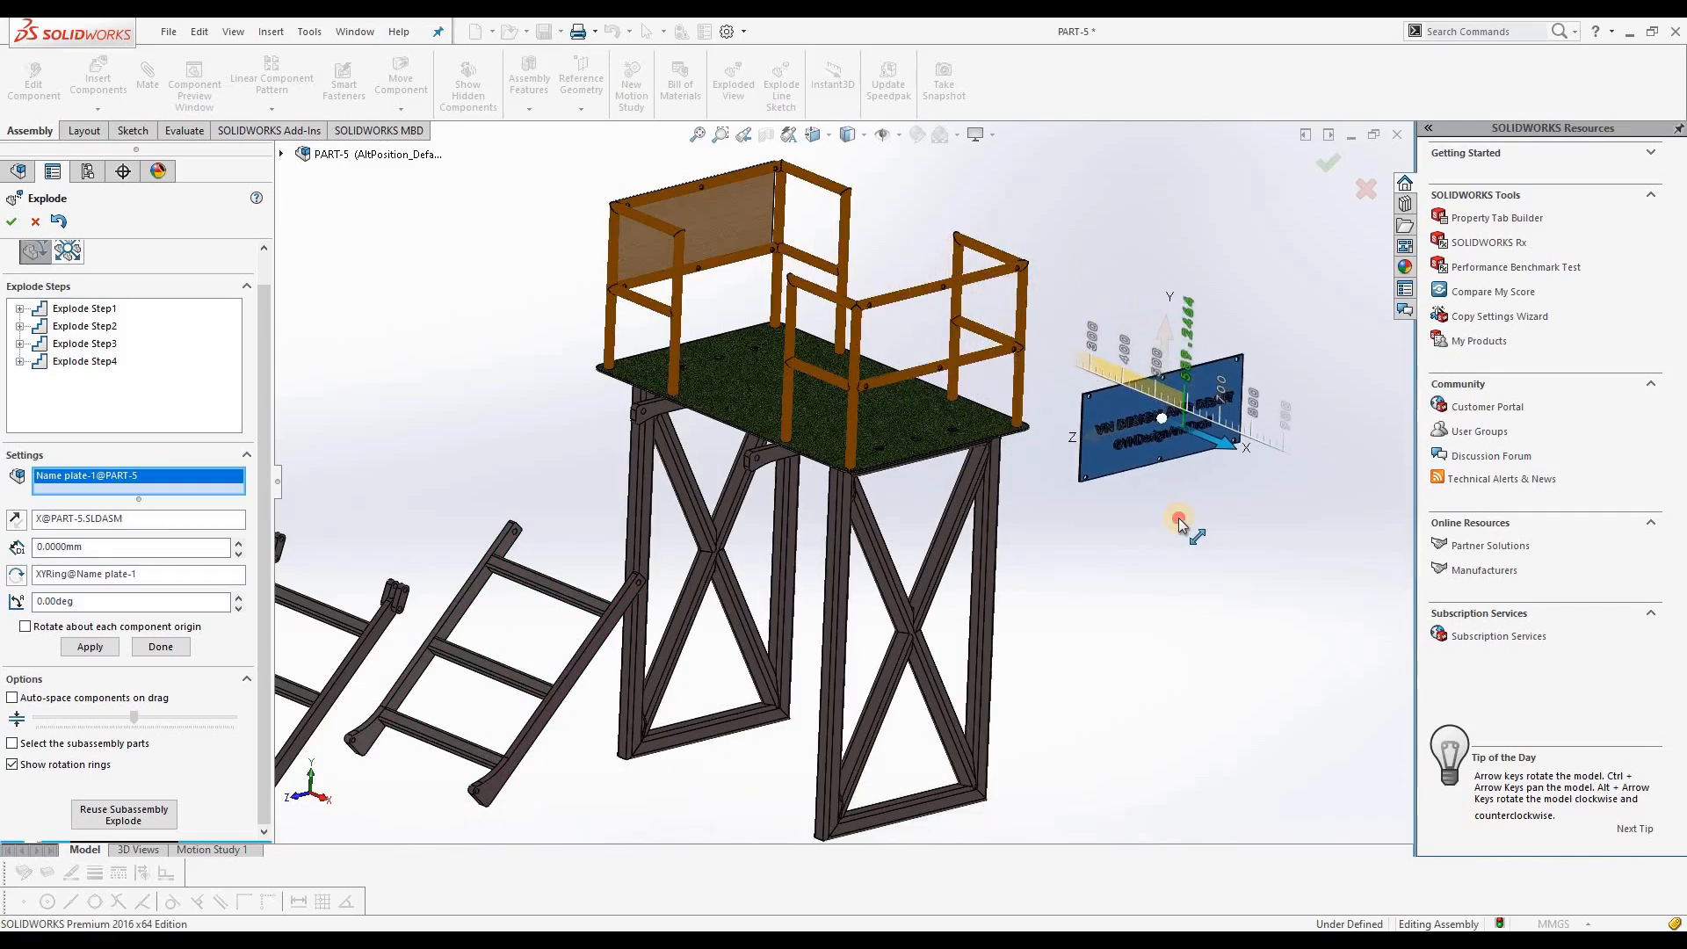
{"action": "left_click", "coordinate": [731, 230]}
{"action": "left_click_drag", "start_coordinate": [749, 250], "coordinate": [528, 179]}
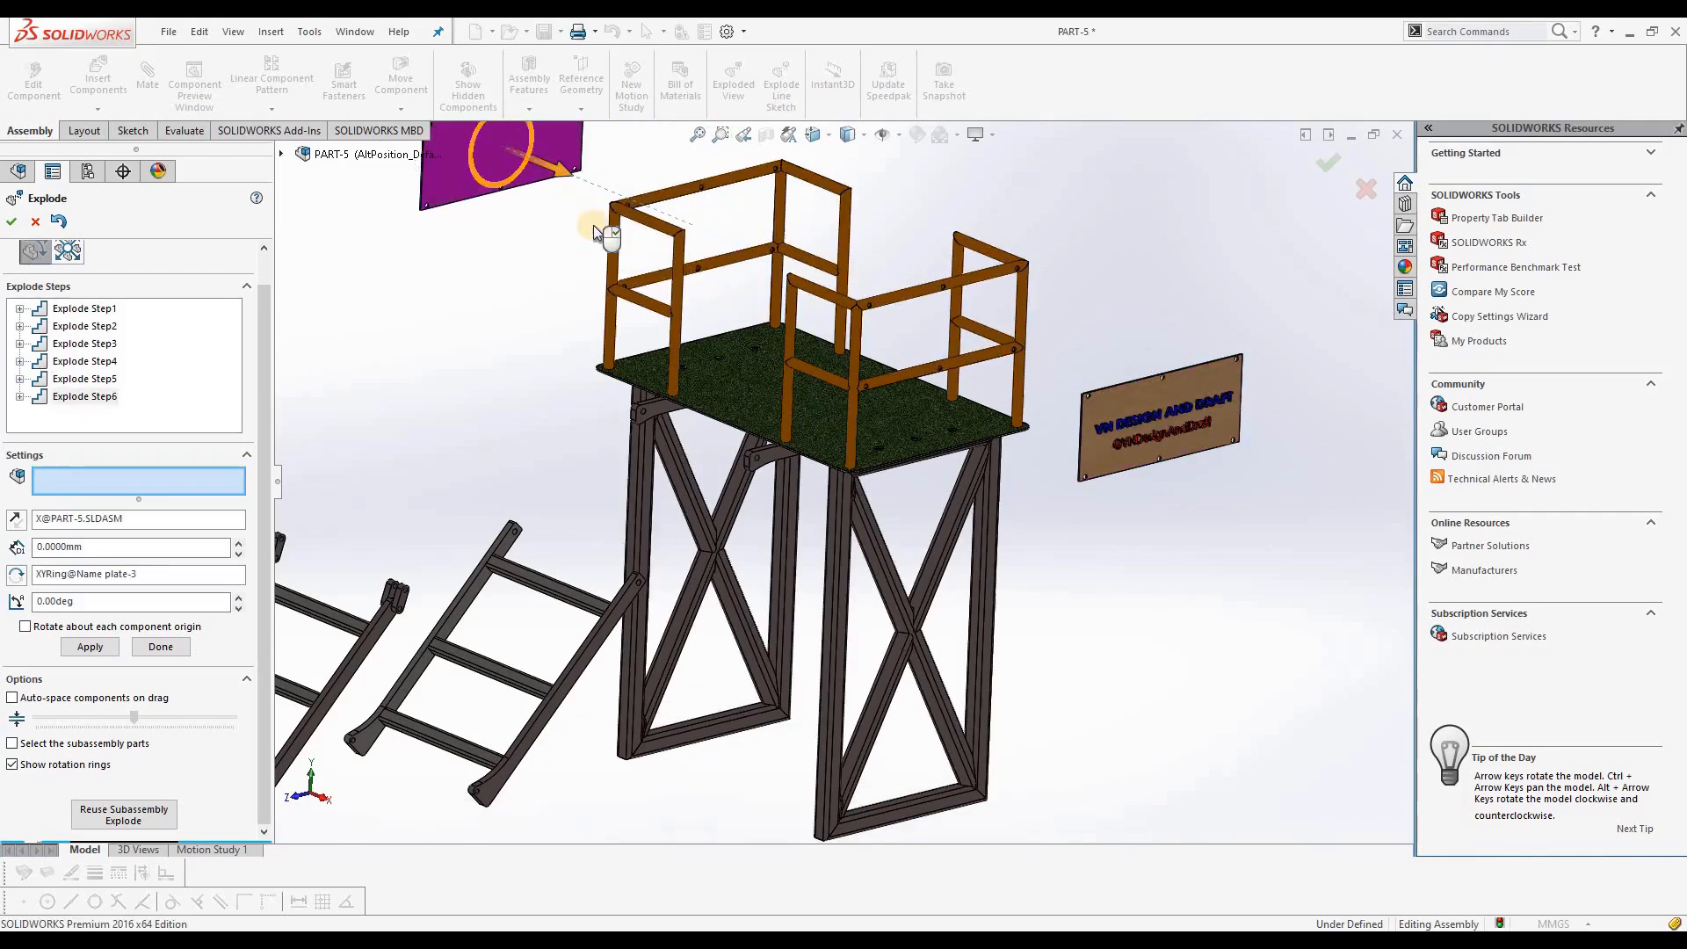
Explode the base weldment with its railings upward along the Y axis, clear of the side supports
{"action": "left_click", "coordinate": [688, 307]}
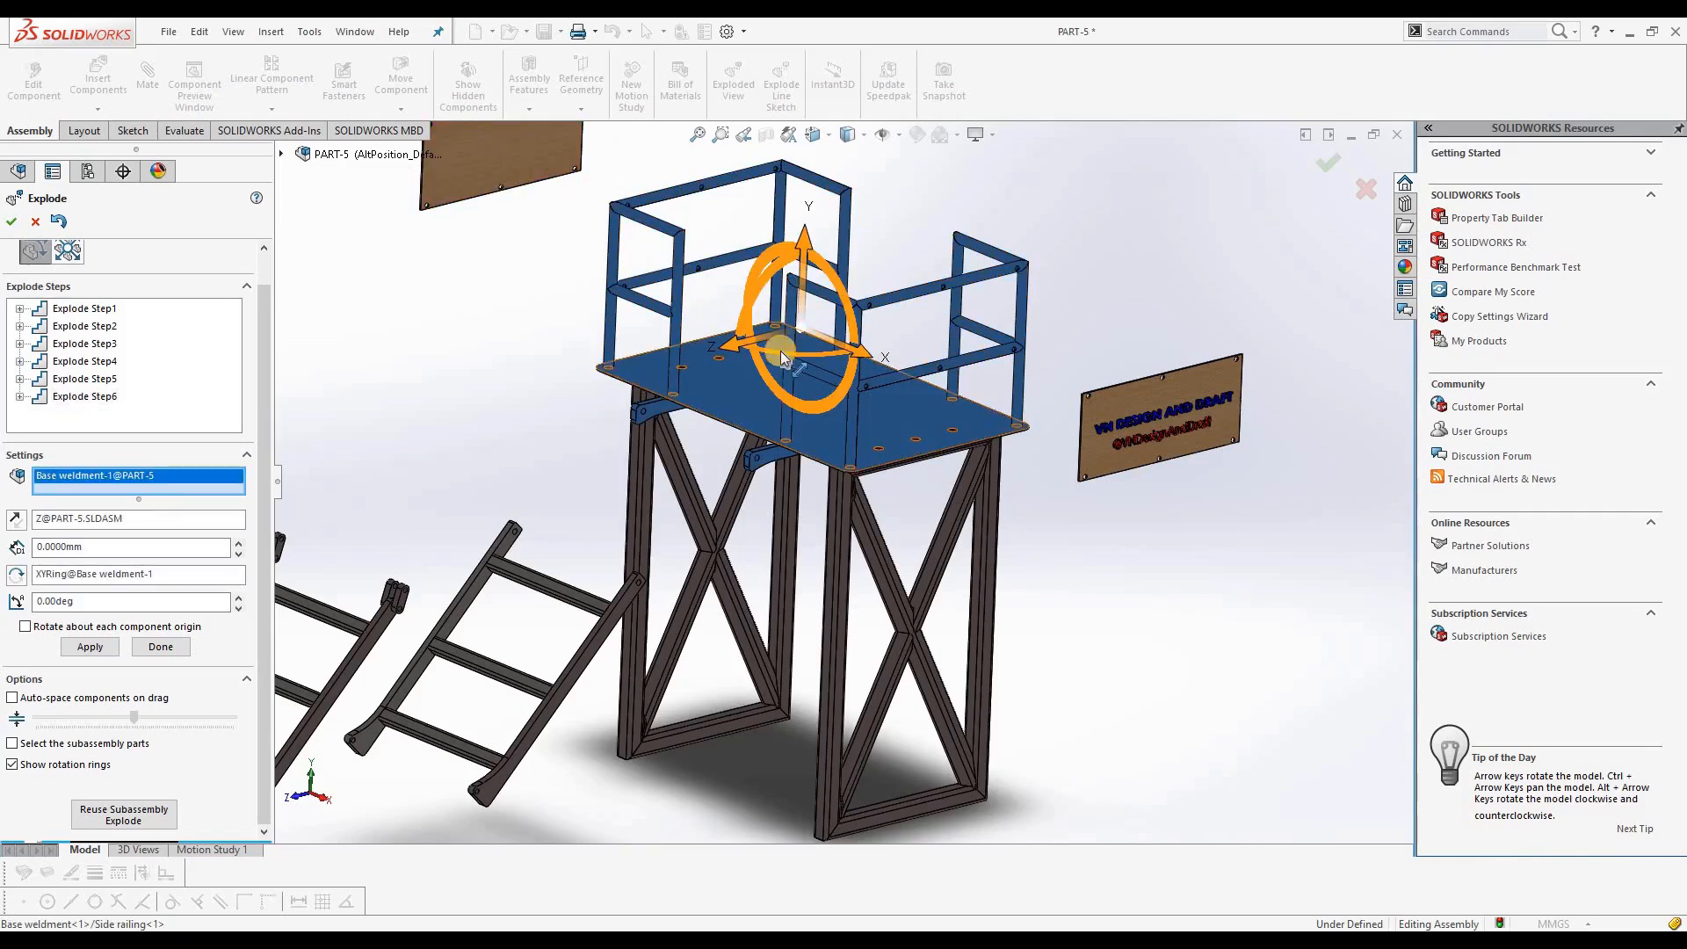
{"action": "left_click", "coordinate": [824, 416]}
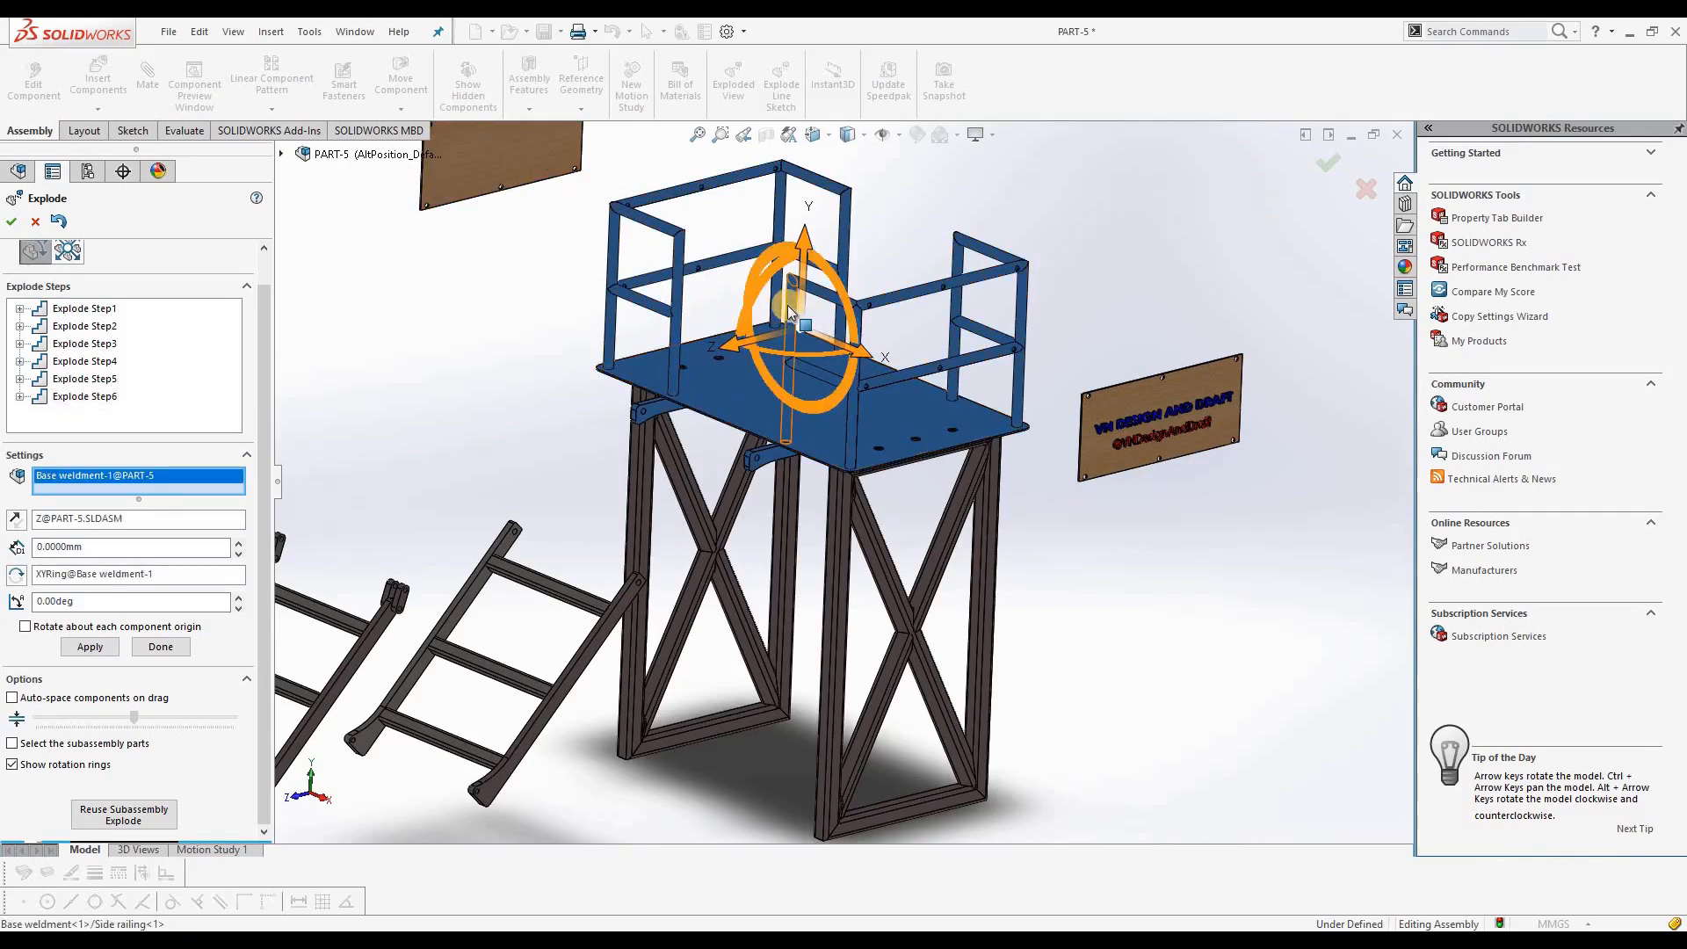
{"action": "left_click_drag", "start_coordinate": [802, 304], "coordinate": [861, 102]}
{"action": "scroll", "coordinate": [847, 320], "scroll_direction": "up", "scroll_amount": 3}
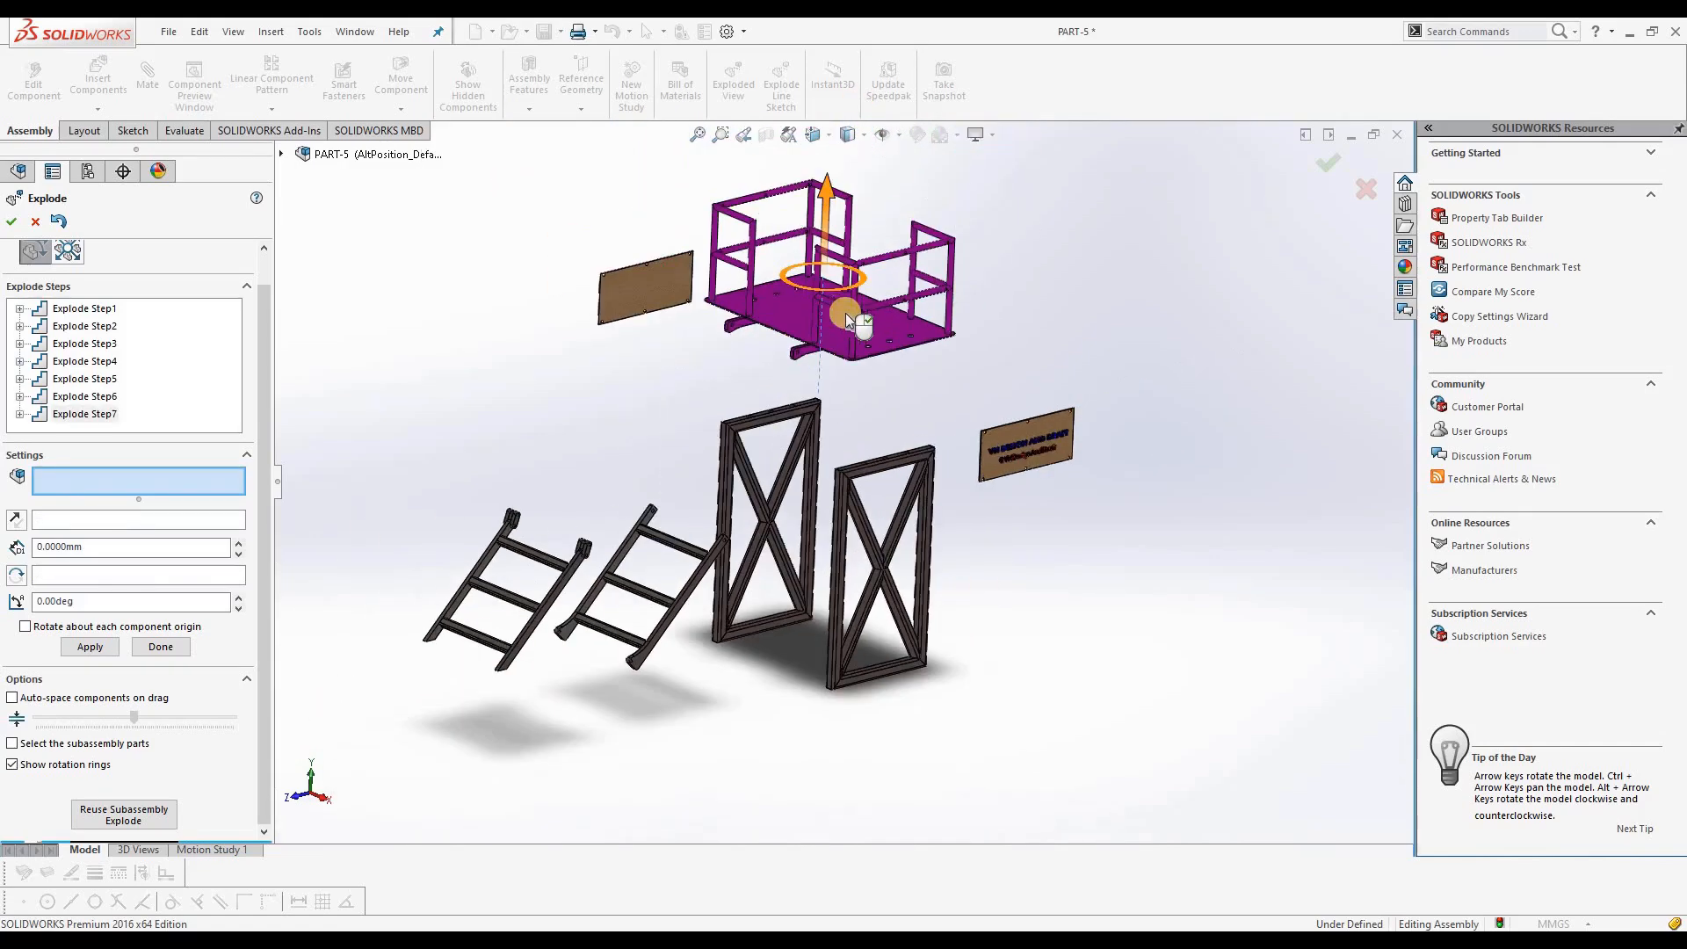
Explode the two cross-braced side supports outward along the X axis in opposite directions
{"action": "left_click", "coordinate": [882, 466]}
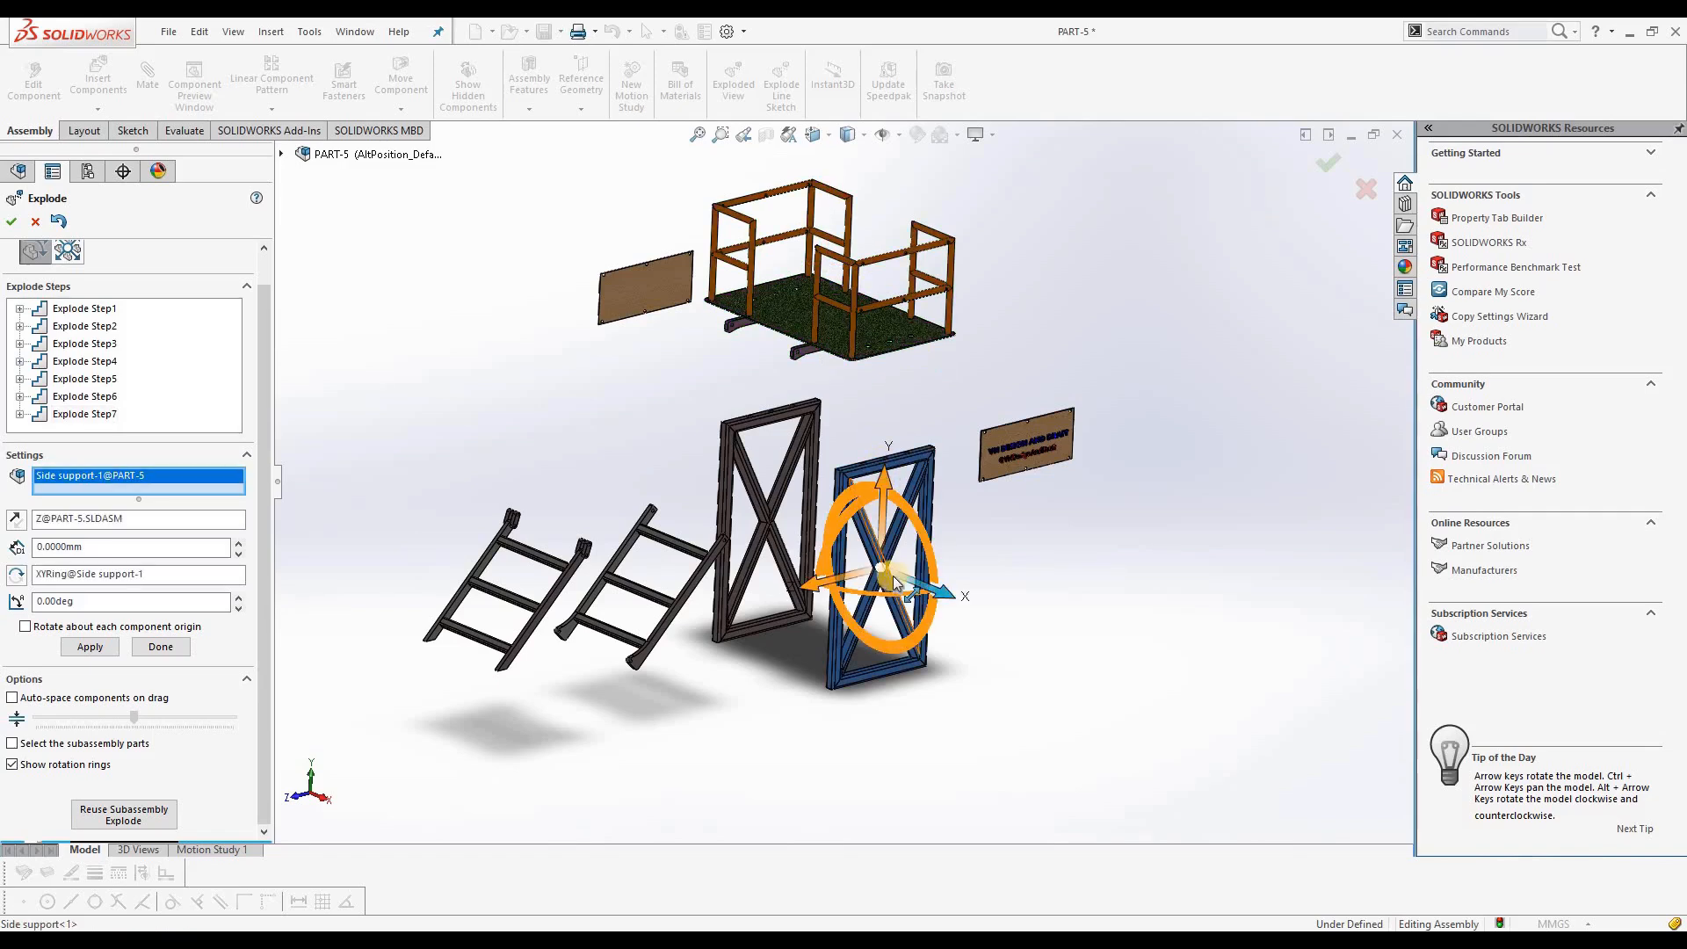
{"action": "left_click_drag", "start_coordinate": [903, 584], "coordinate": [1010, 678]}
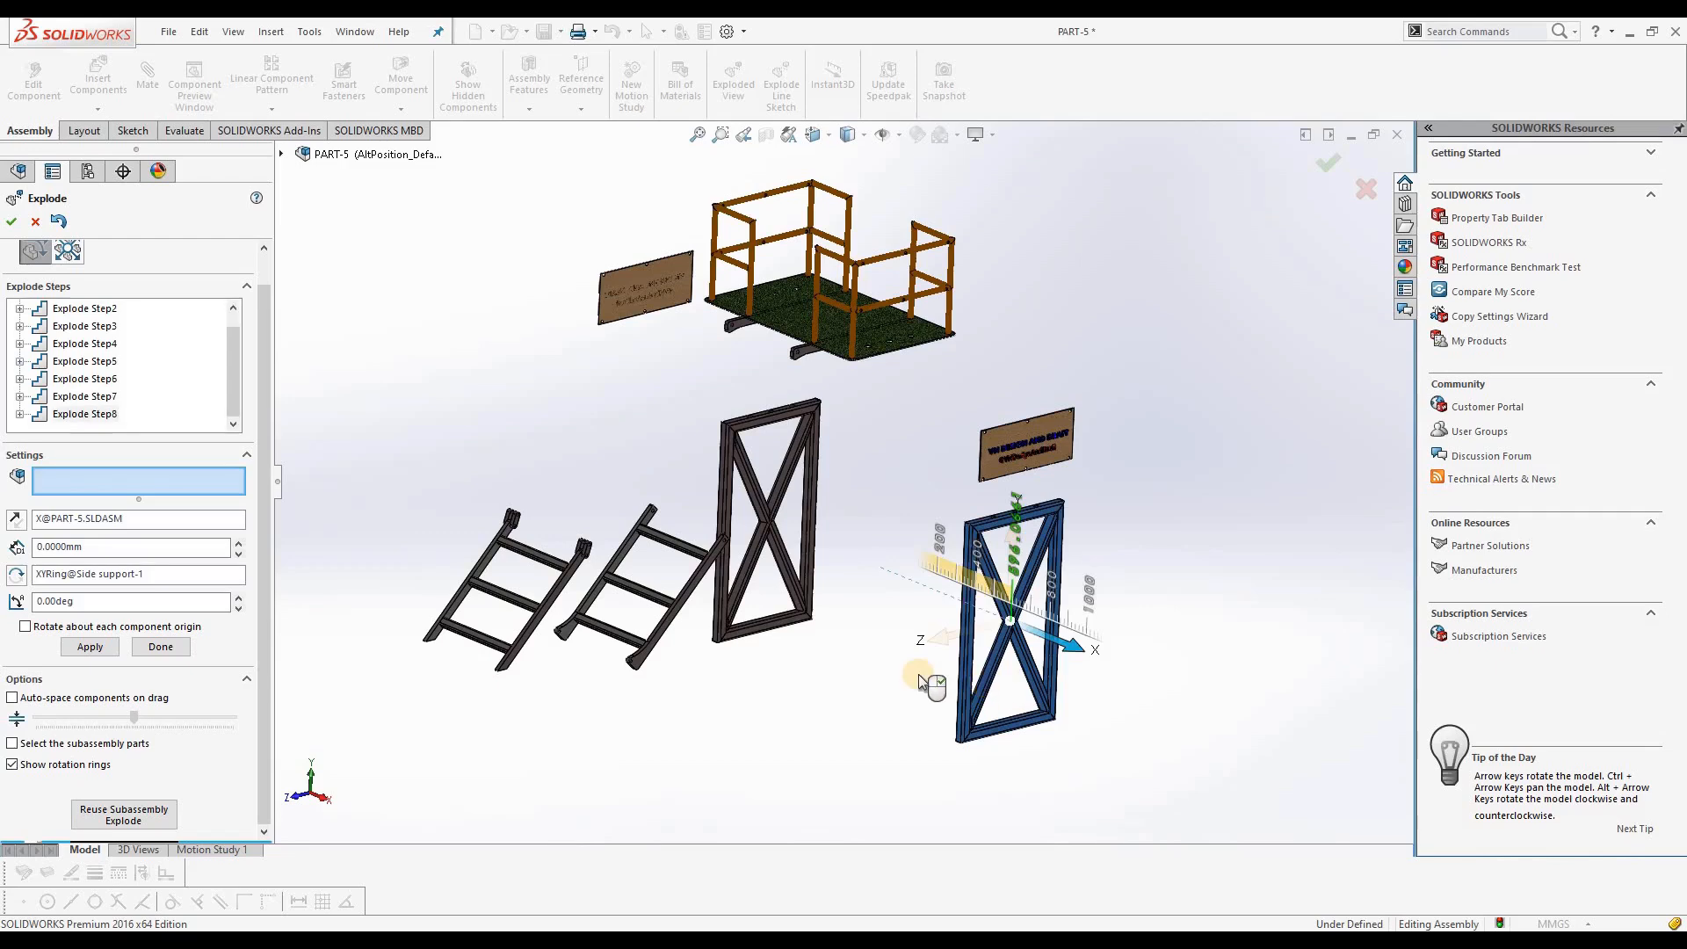
{"action": "left_click", "coordinate": [810, 603]}
{"action": "left_click_drag", "start_coordinate": [829, 547], "coordinate": [603, 425]}
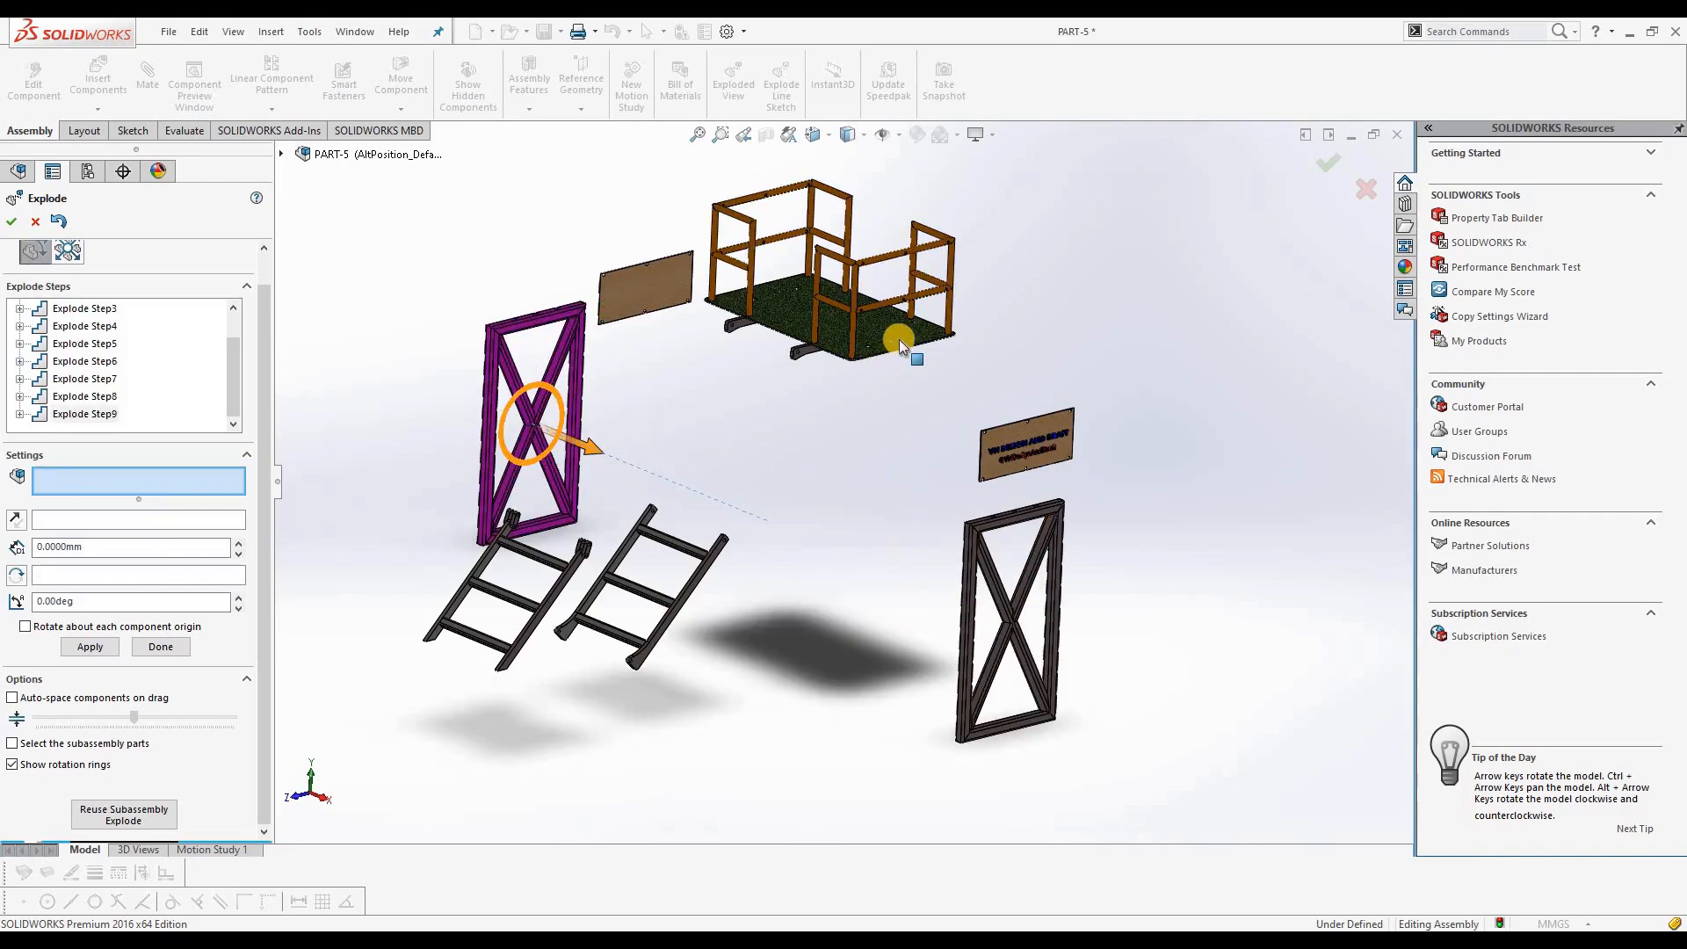
Clear the component selection and finish the exploded view of the assembly
{"action": "scroll", "coordinate": [891, 345], "scroll_direction": "down", "scroll_amount": 4}
{"action": "scroll", "coordinate": [866, 405], "scroll_direction": "up", "scroll_amount": 1}
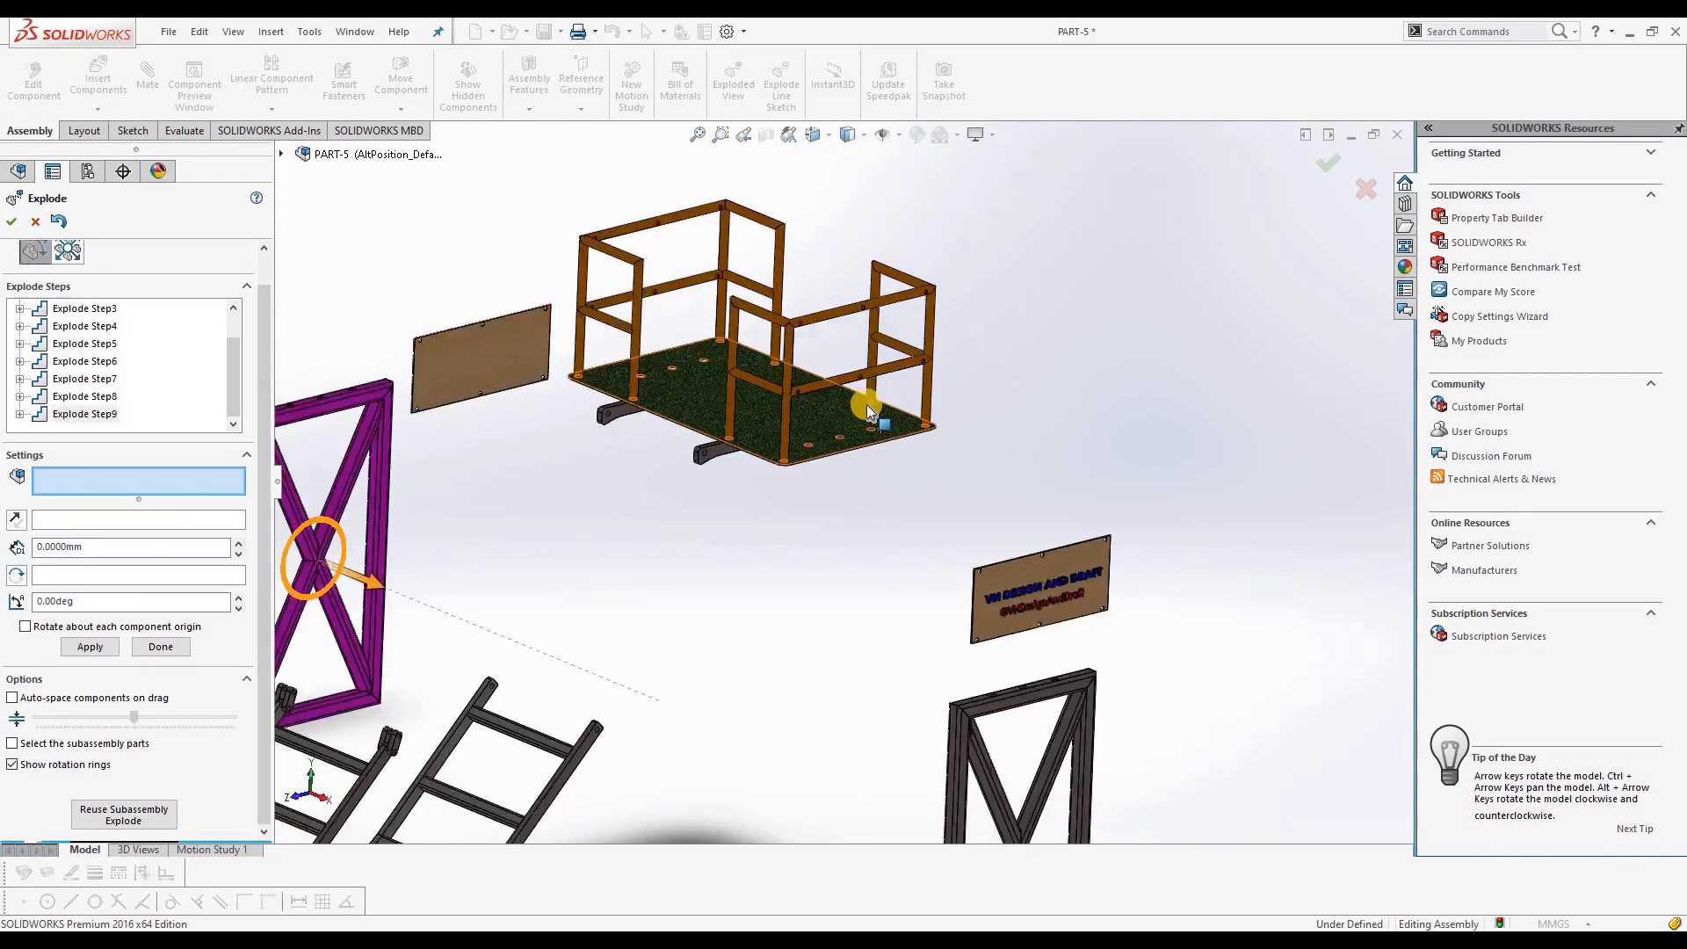
{"action": "scroll", "coordinate": [866, 404], "scroll_direction": "up", "scroll_amount": 2}
{"action": "scroll", "coordinate": [829, 557], "scroll_direction": "up", "scroll_amount": 1}
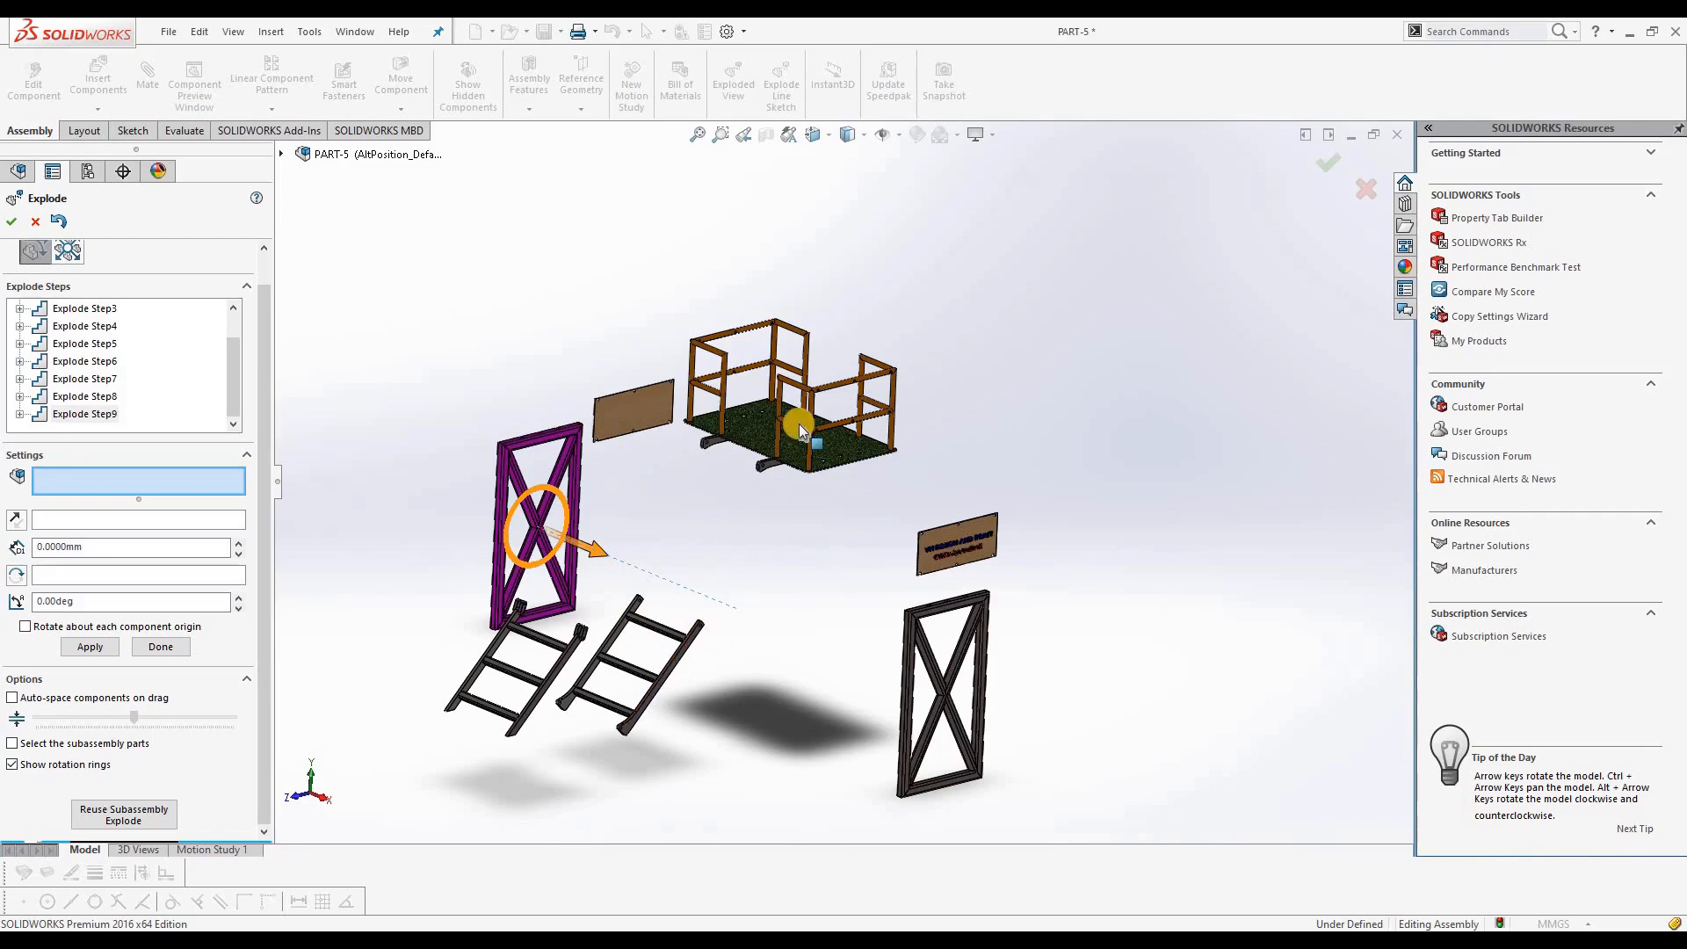
{"action": "left_click", "coordinate": [761, 535]}
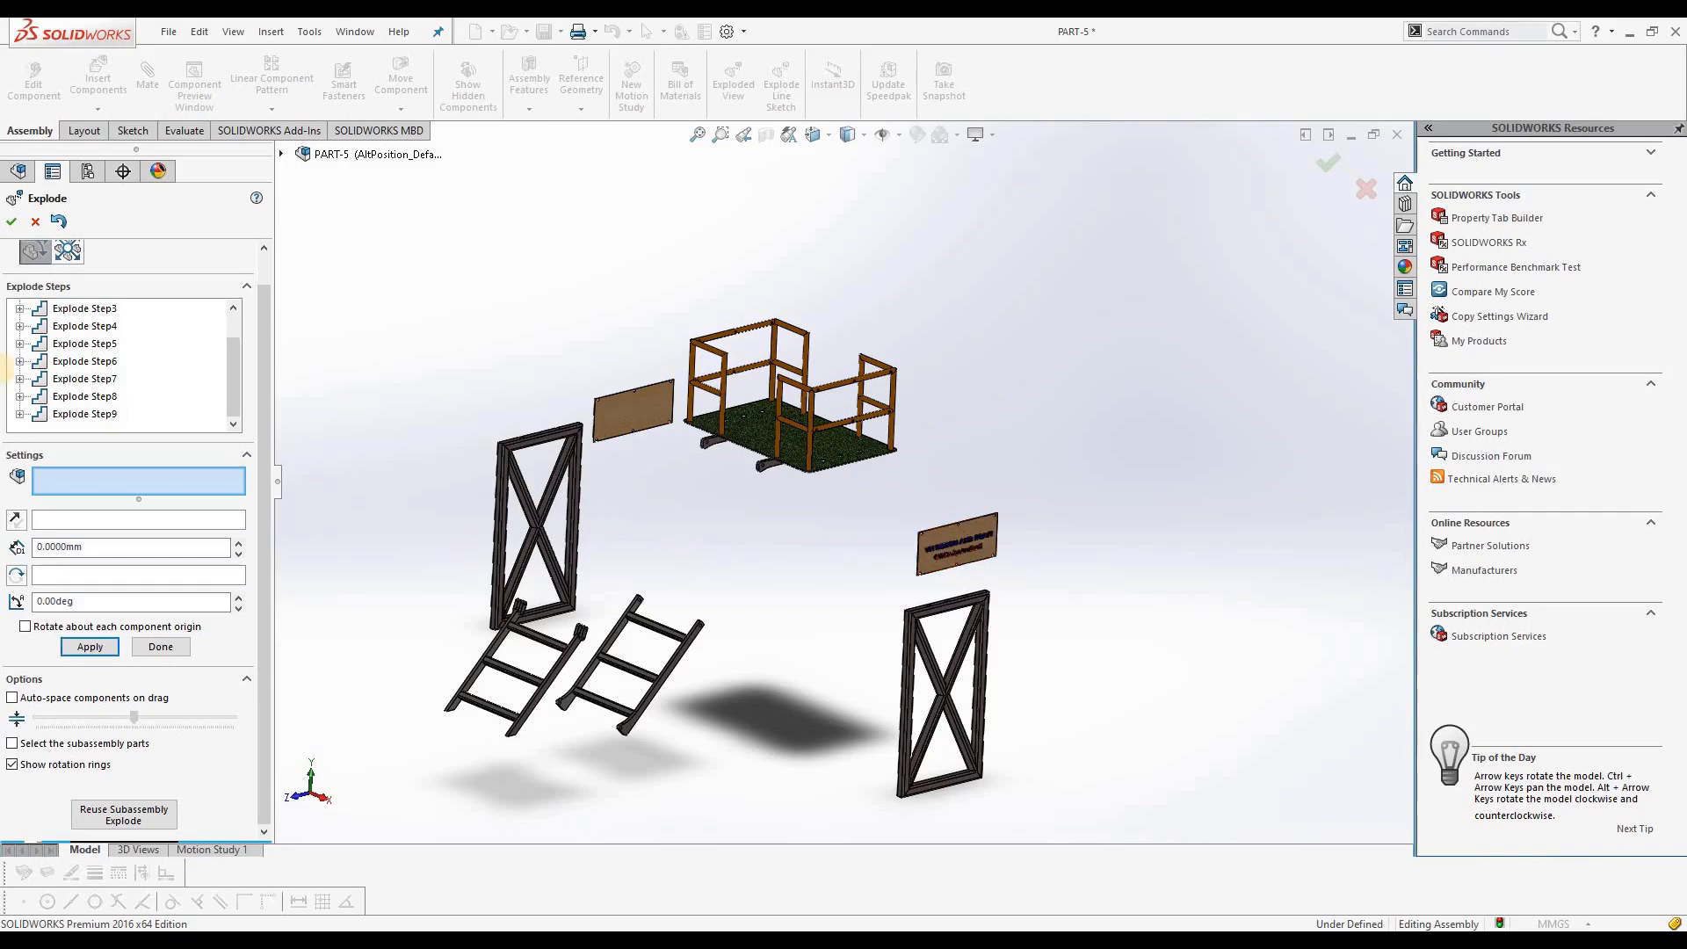
{"action": "left_click", "coordinate": [158, 648]}
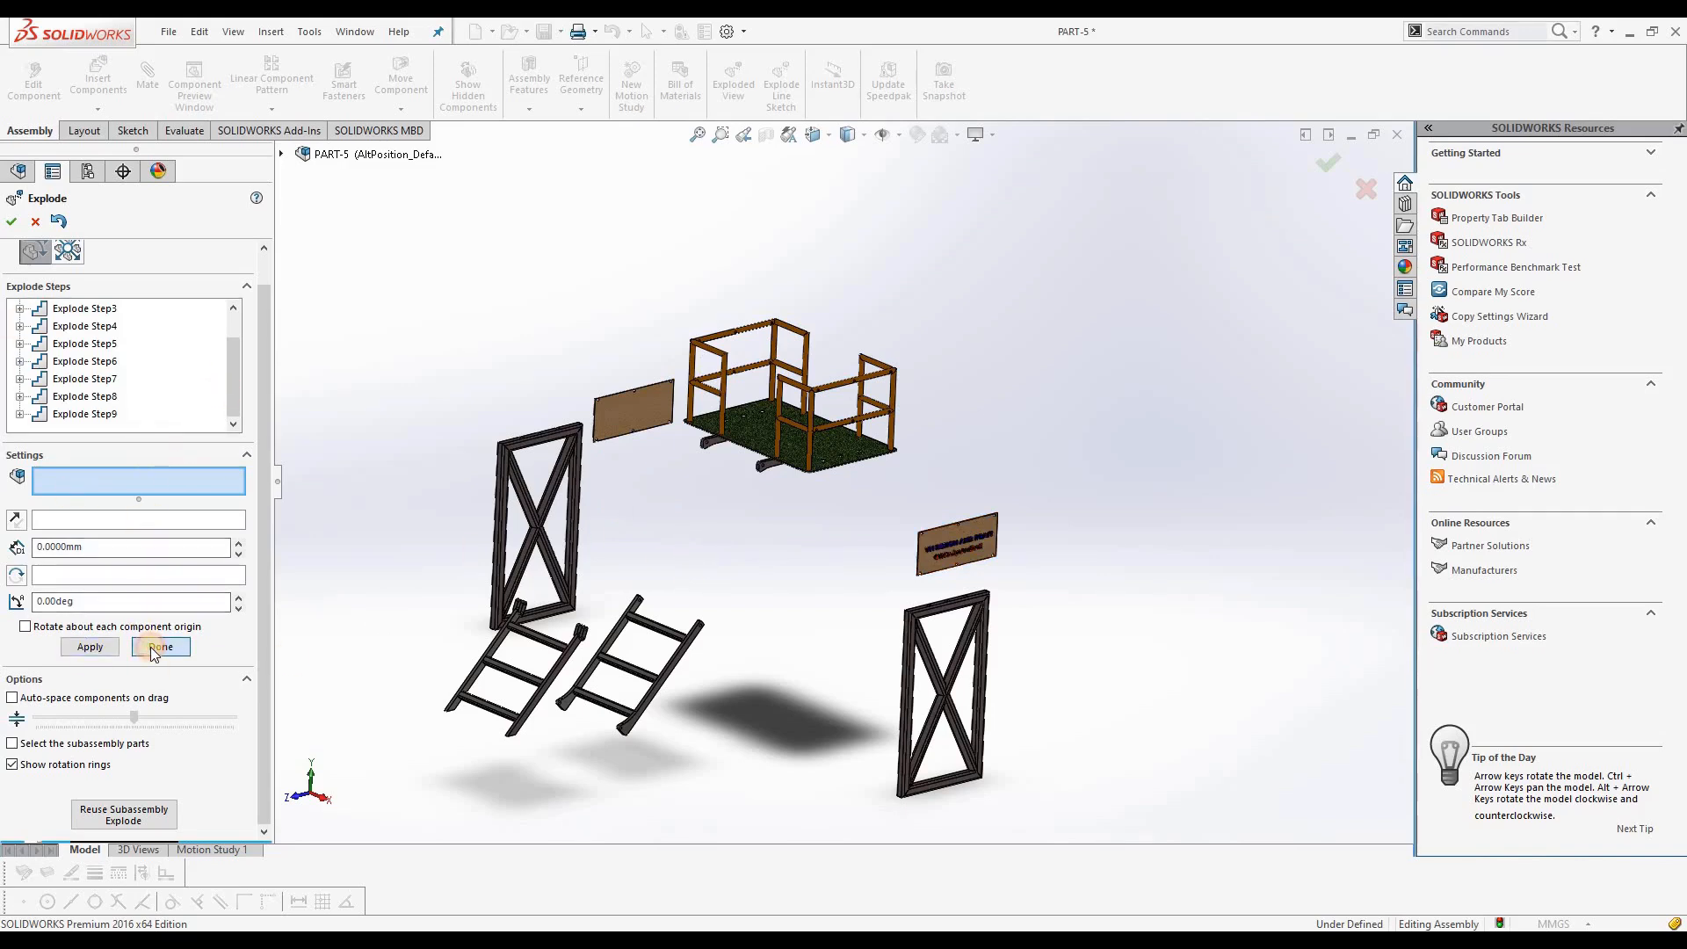
{"action": "left_click", "coordinate": [11, 221]}
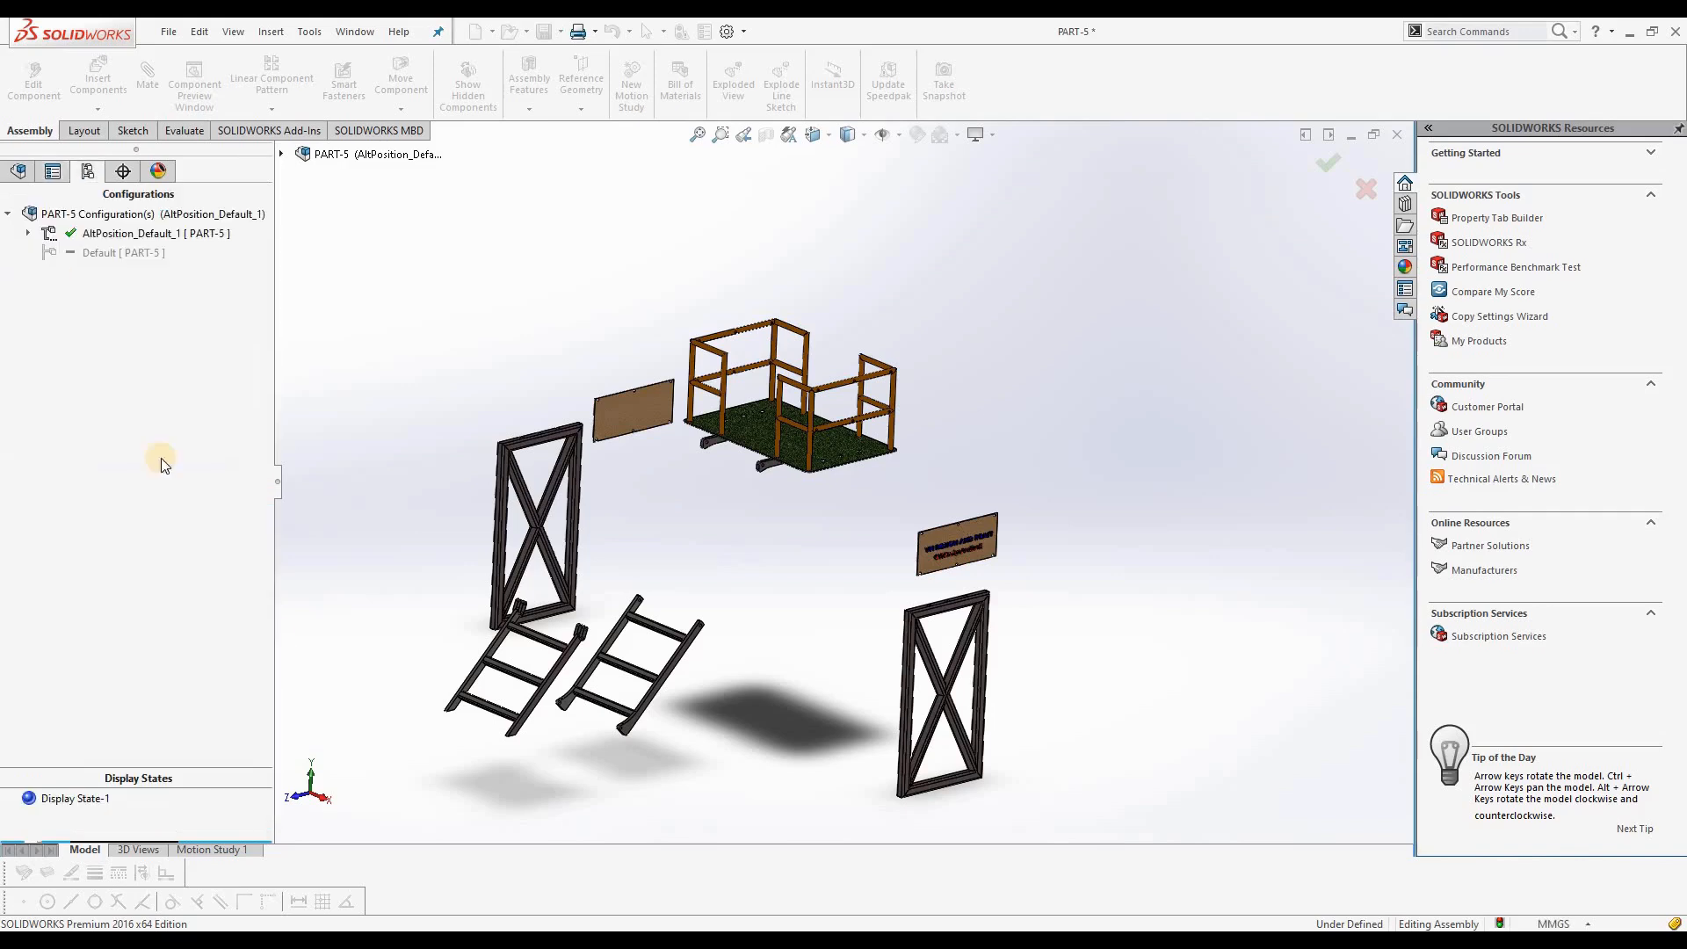
Play the collapse animation of ExplView1 under AltPosition_Default_1, looped at double speed, and close the animation playback
{"action": "right_click", "coordinate": [178, 240]}
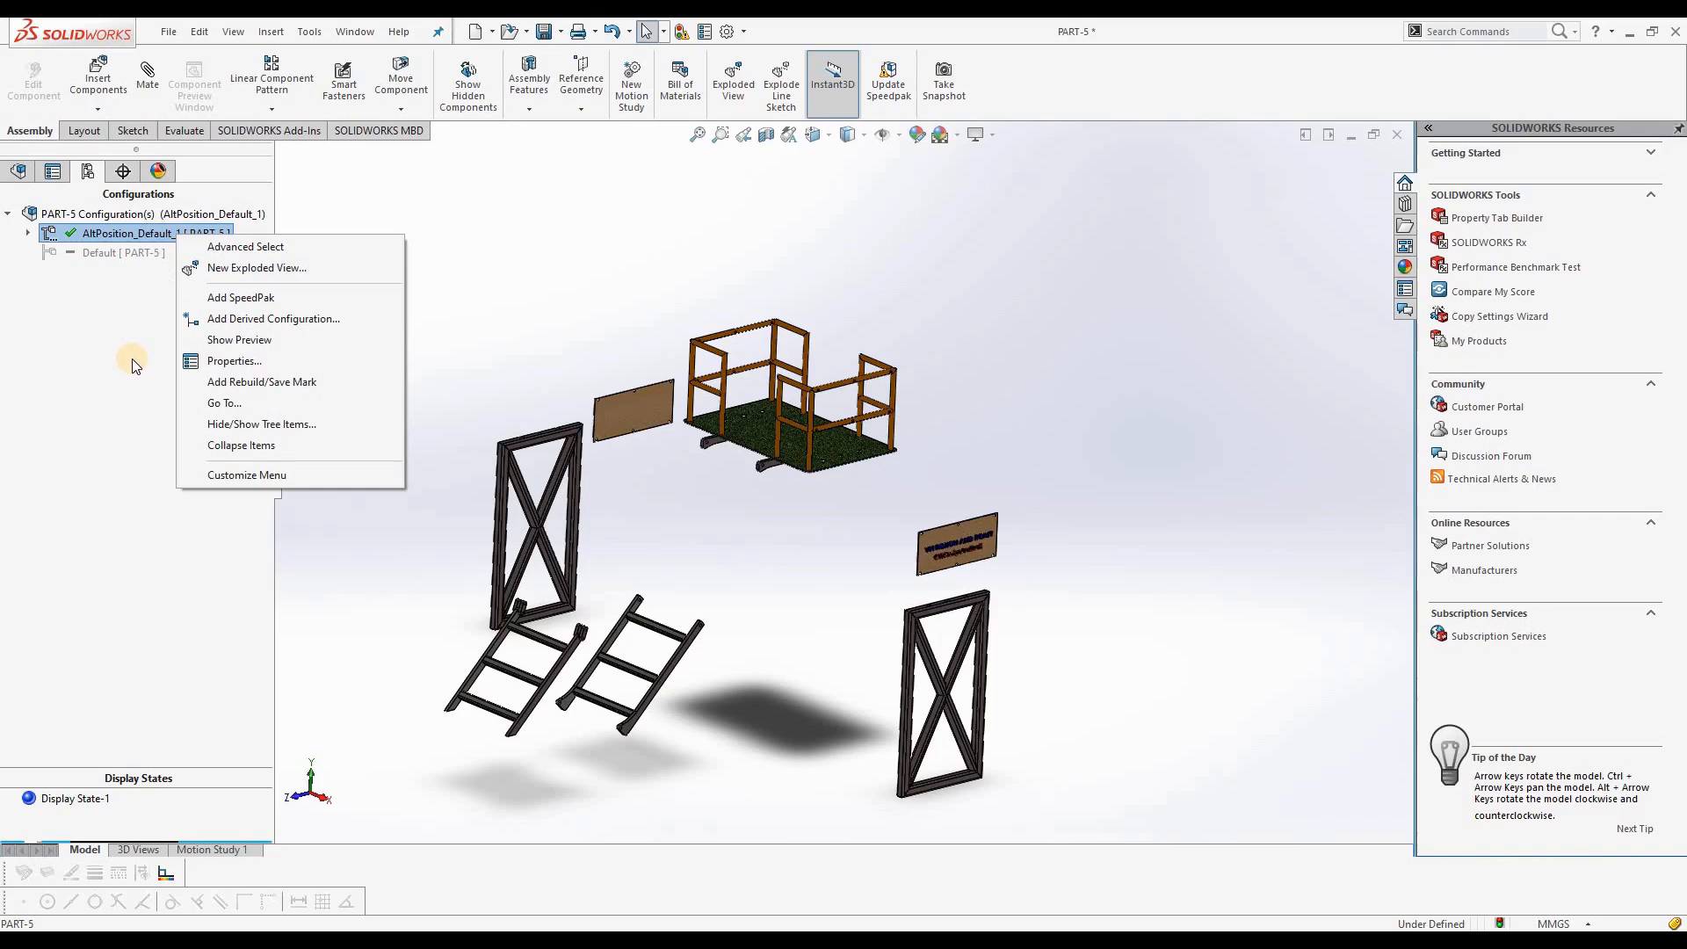
{"action": "left_click", "coordinate": [123, 277]}
{"action": "left_click", "coordinate": [30, 233]}
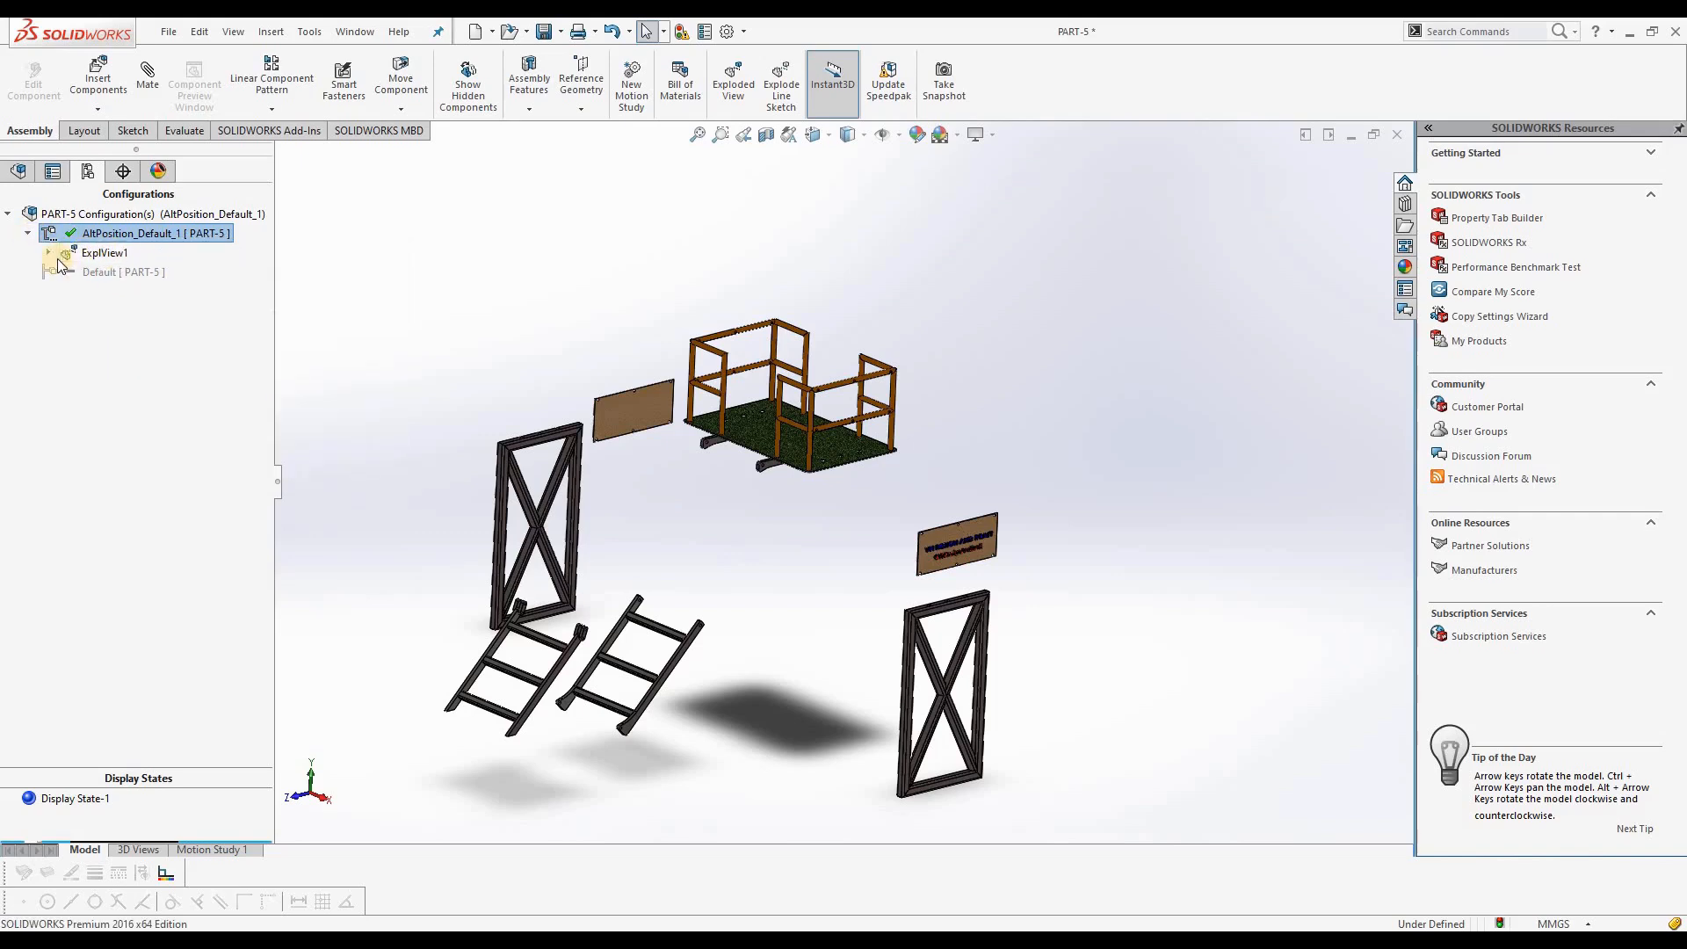
{"action": "right_click", "coordinate": [115, 257]}
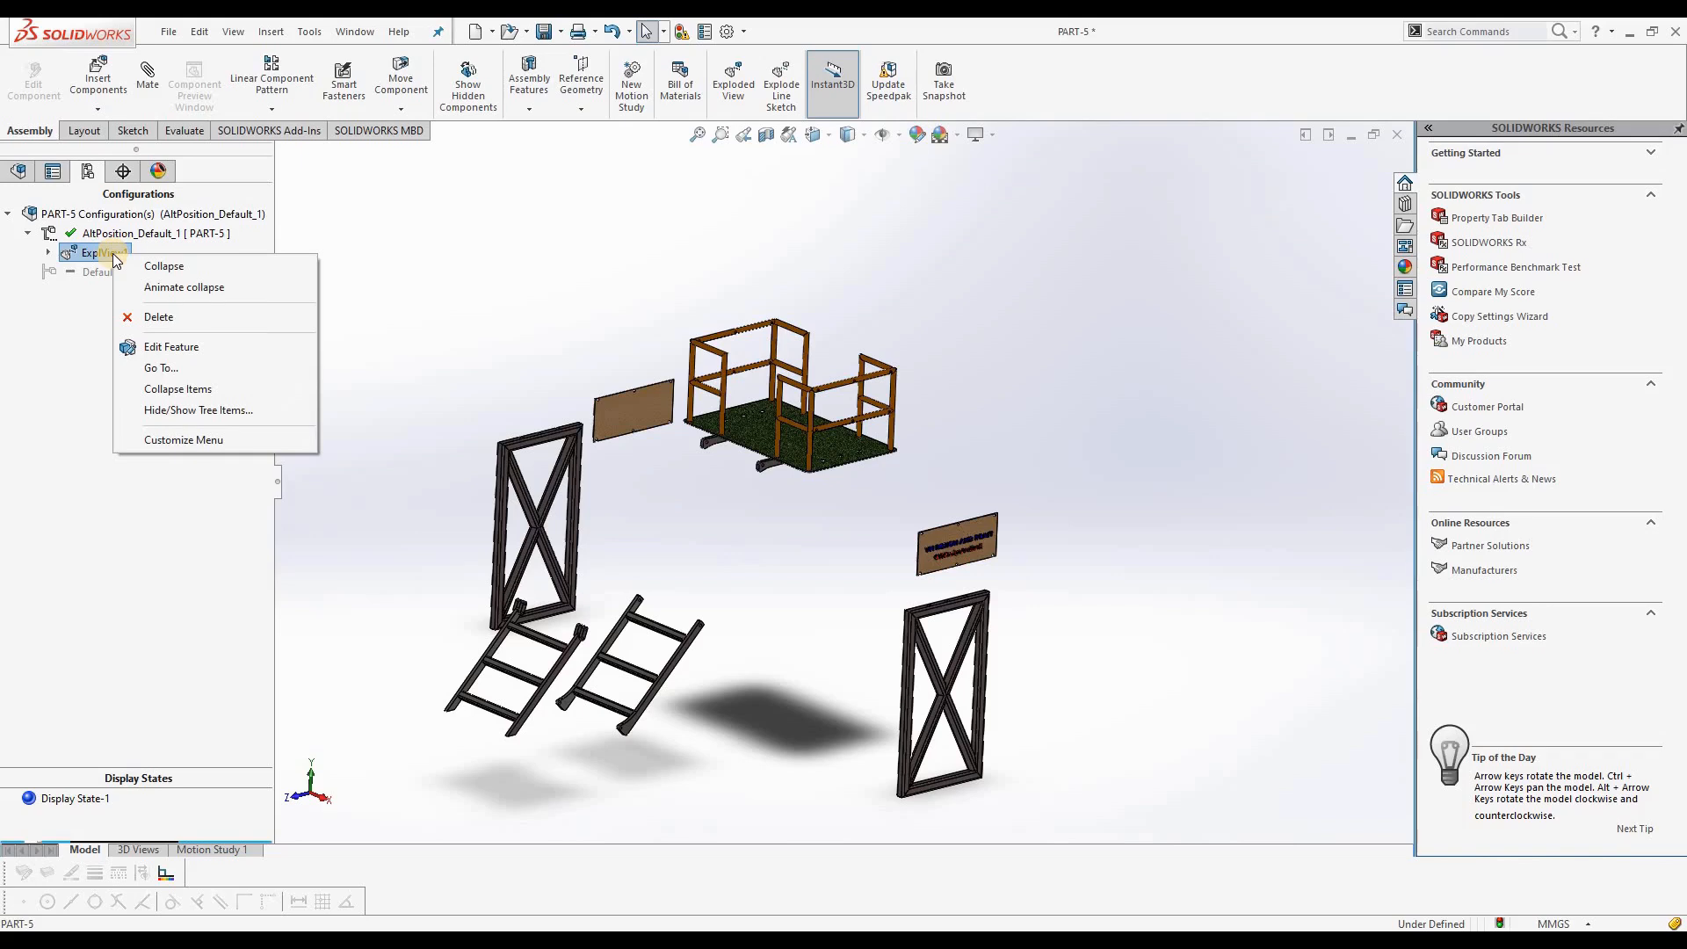
{"action": "left_click", "coordinate": [195, 296]}
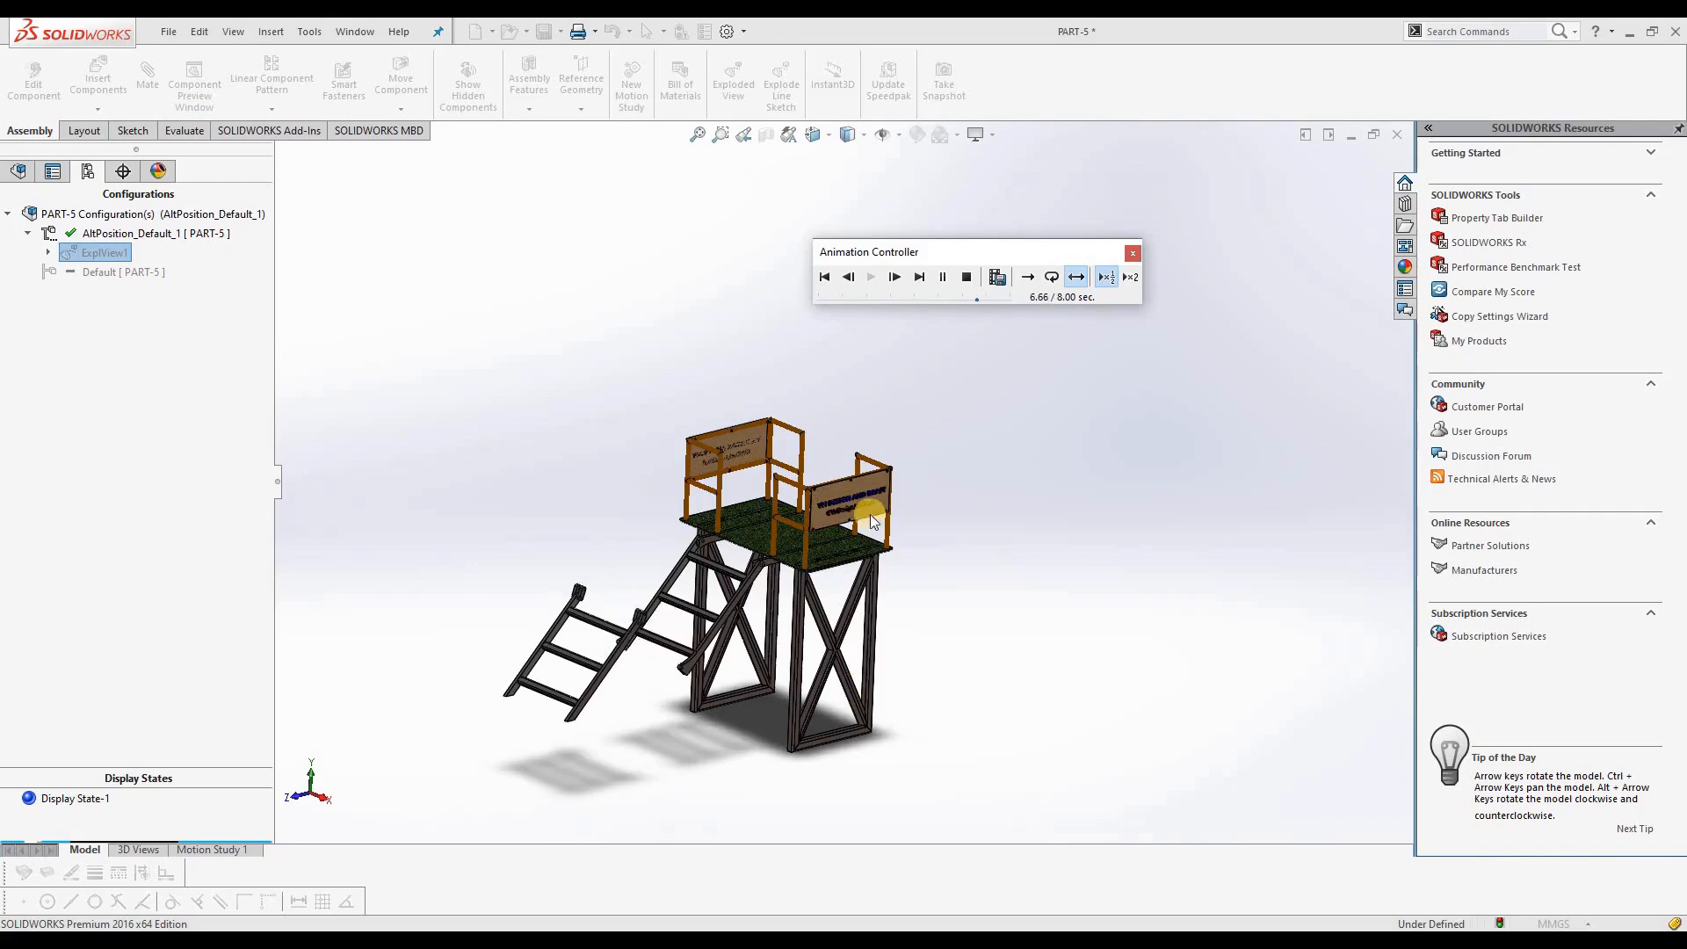
{"action": "left_click", "coordinate": [1052, 278]}
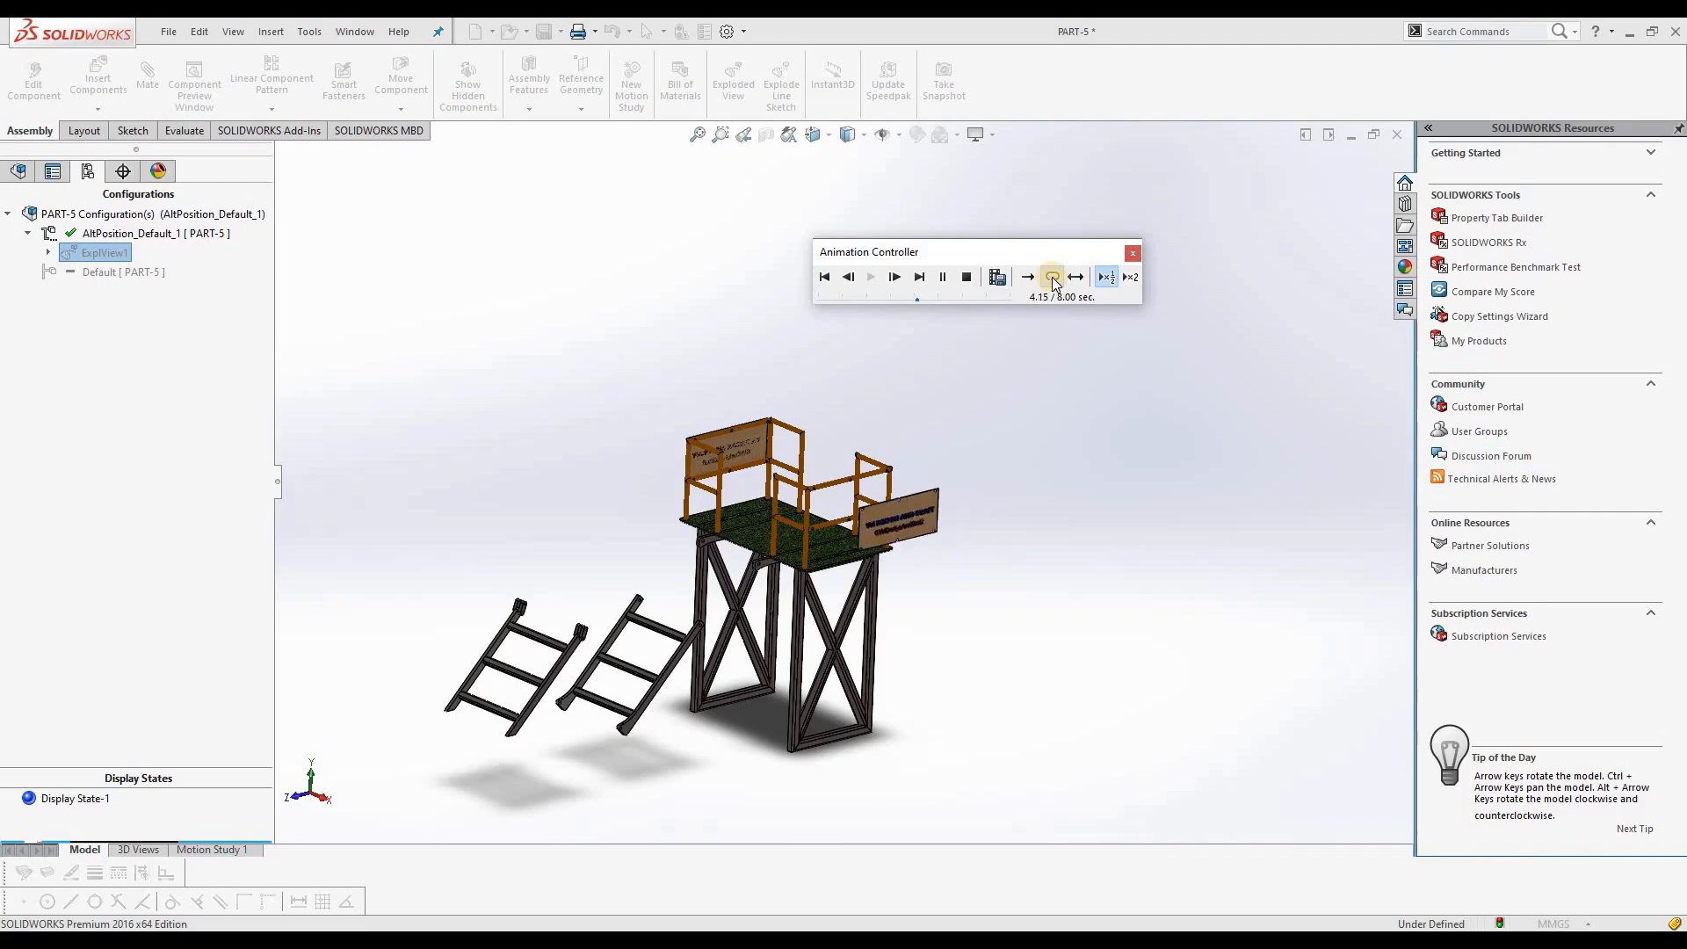
{"action": "left_click", "coordinate": [1134, 277]}
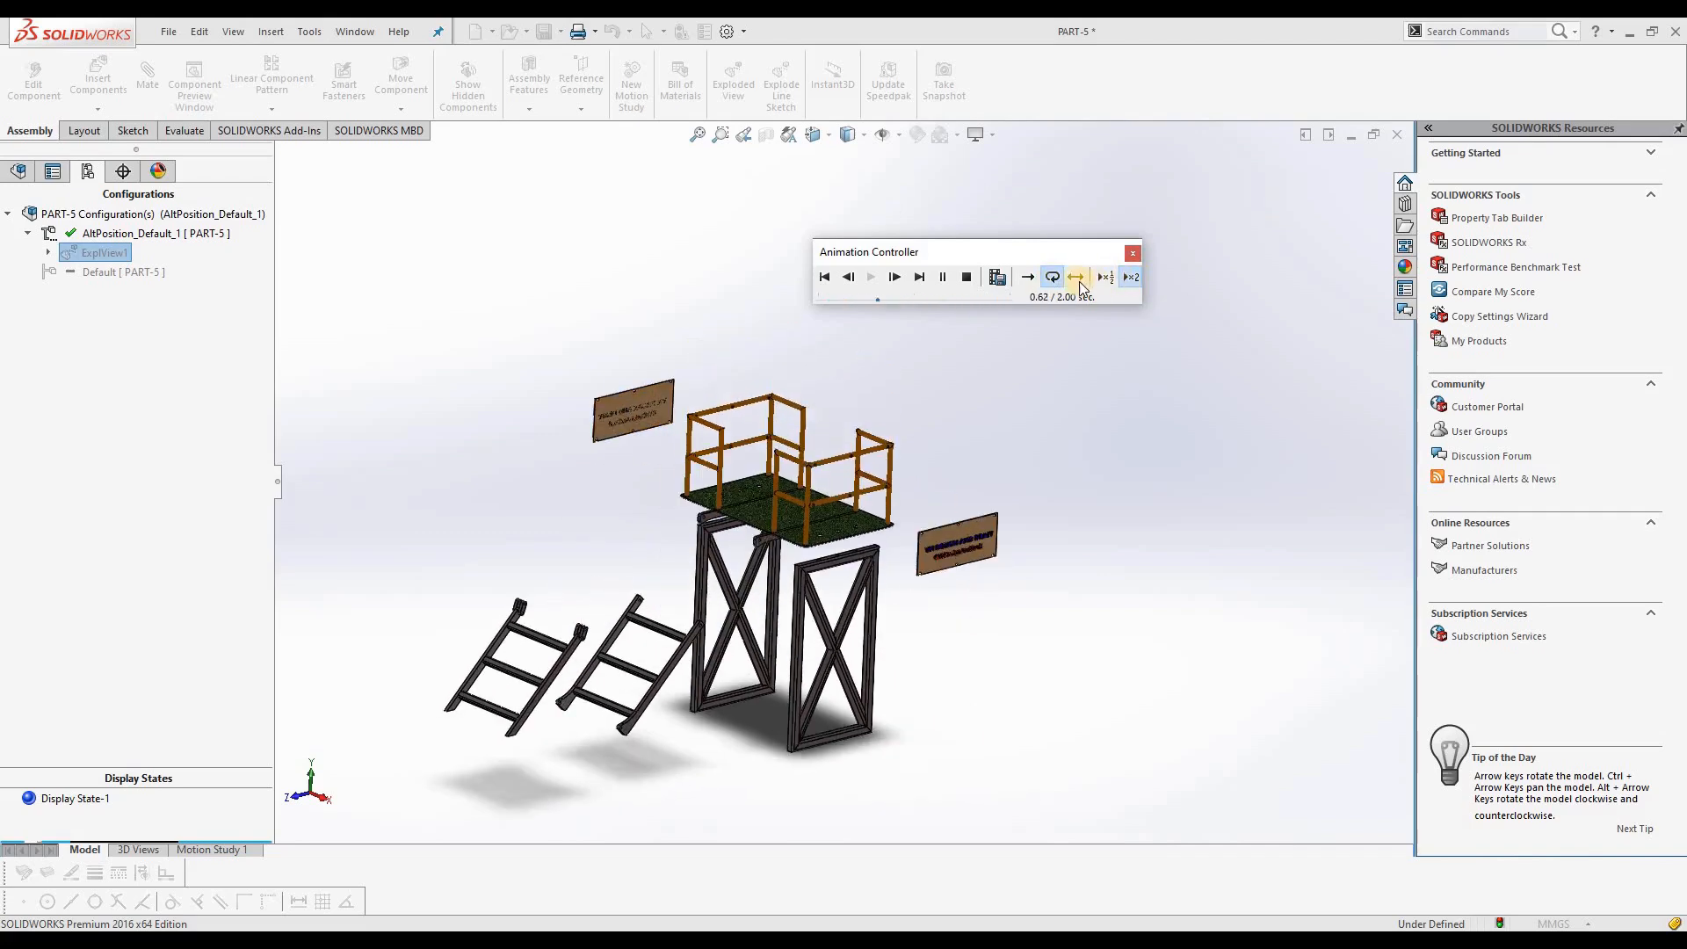
{"action": "left_click", "coordinate": [1134, 253]}
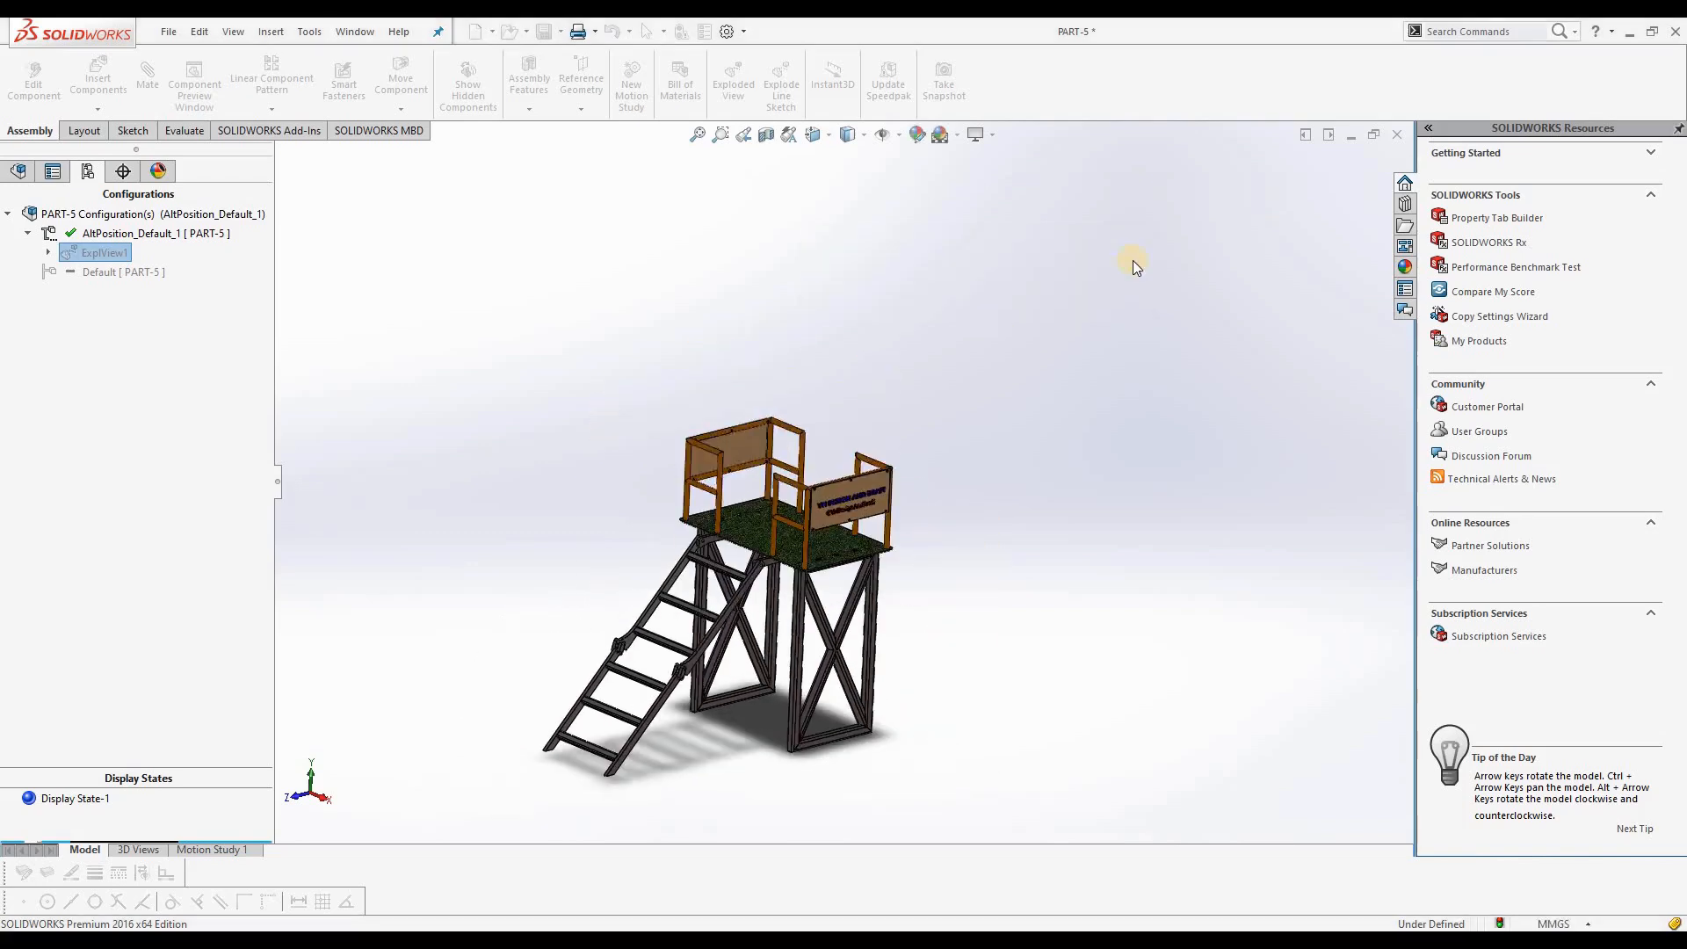
Switch the assembly between its exploded and collapsed states using ExplView1
{"action": "left_click", "coordinate": [413, 369]}
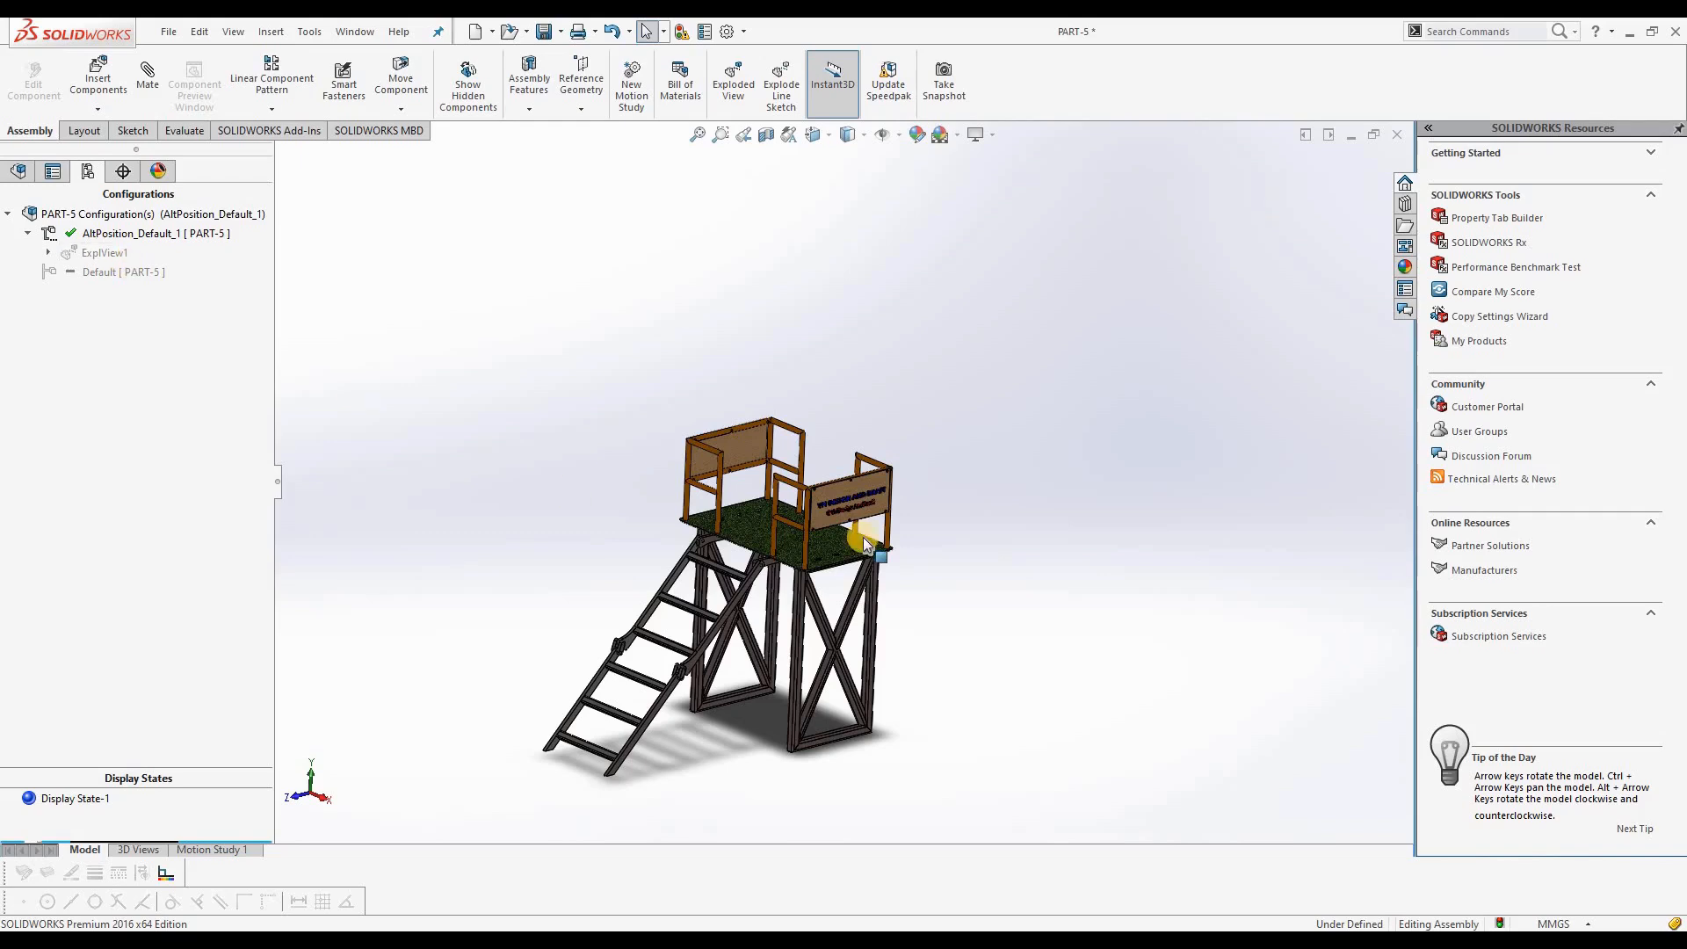
{"action": "right_click", "coordinate": [103, 255]}
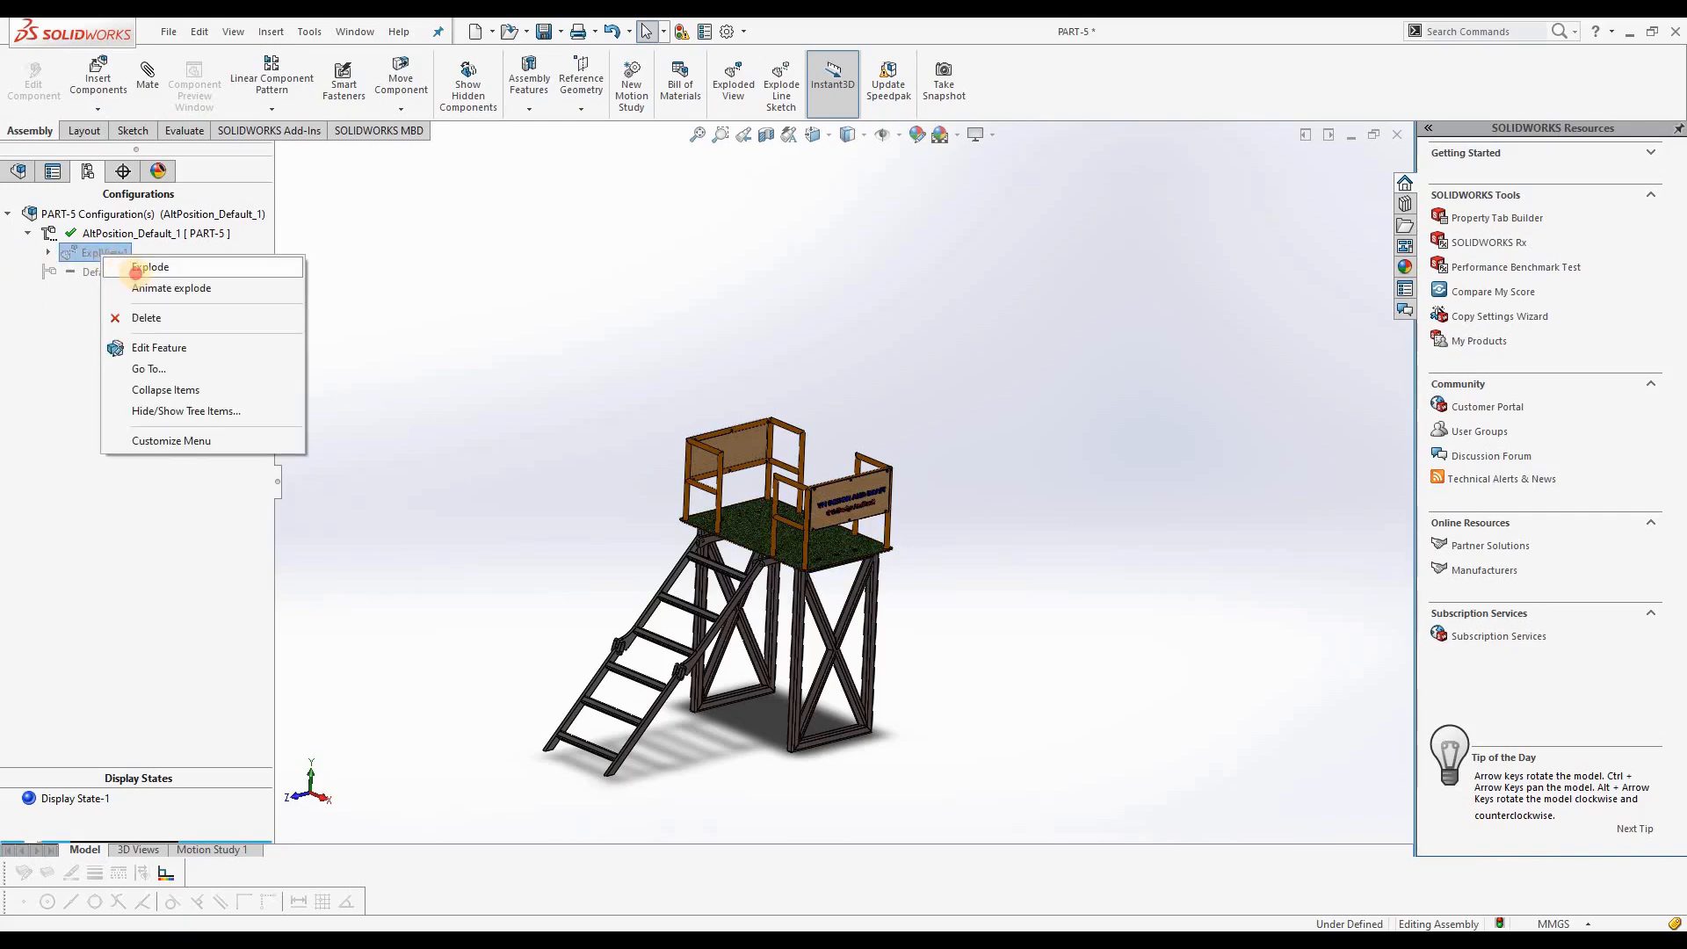
{"action": "left_click", "coordinate": [141, 268]}
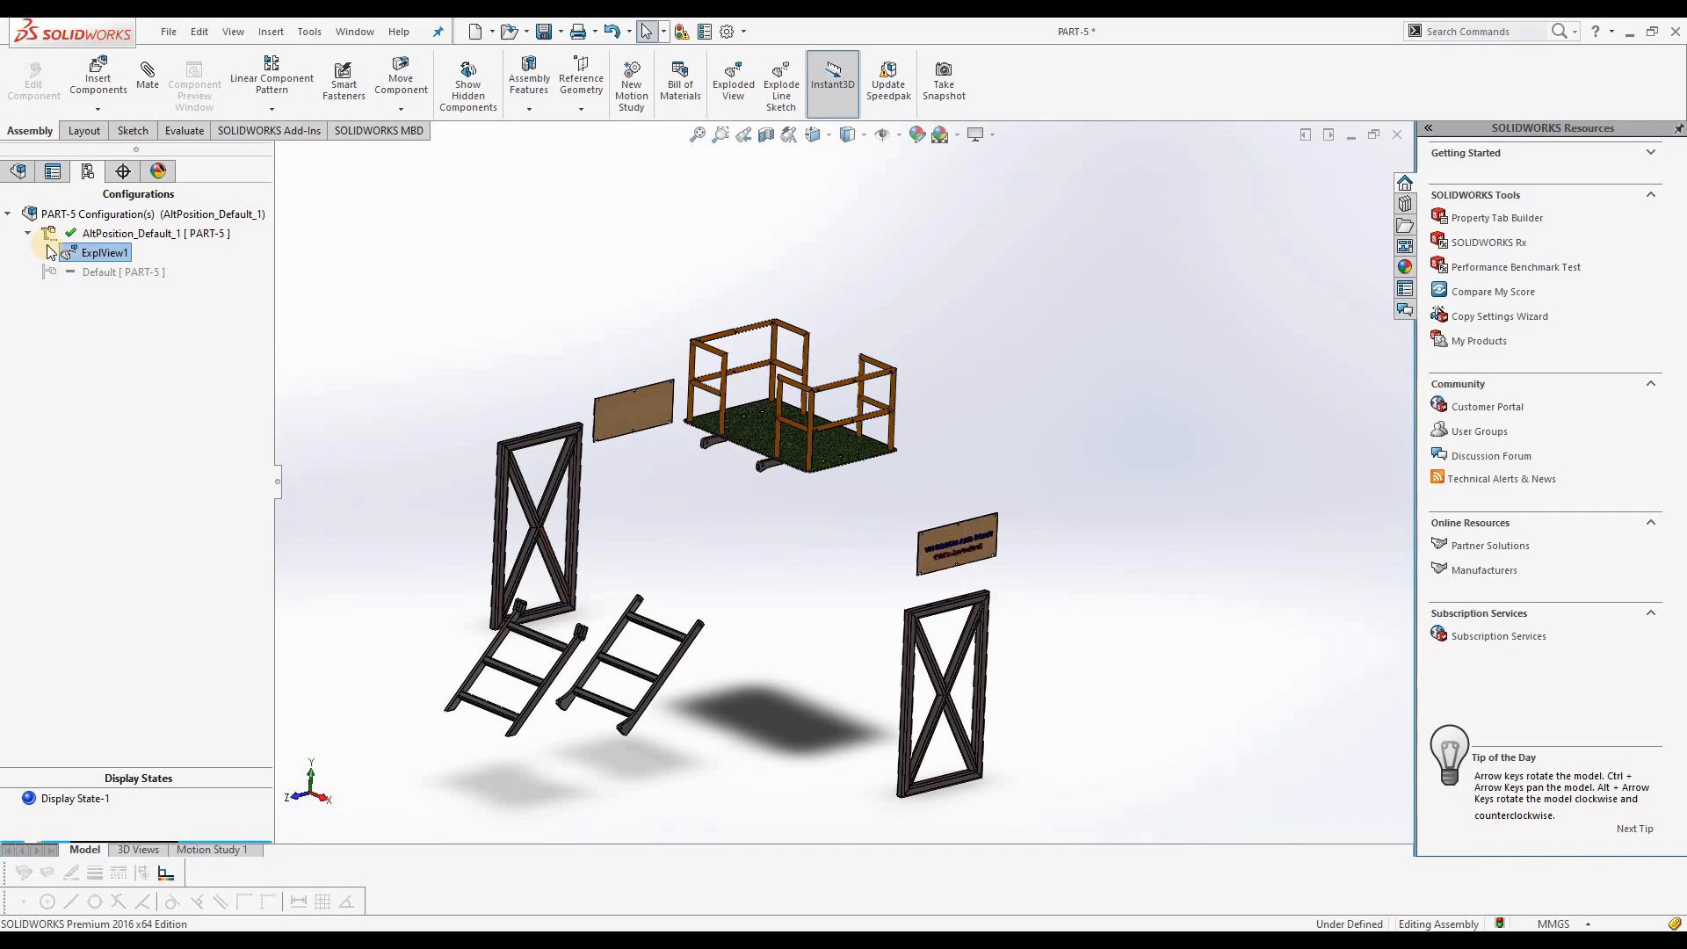
{"action": "right_click", "coordinate": [107, 261]}
{"action": "left_click", "coordinate": [140, 265]}
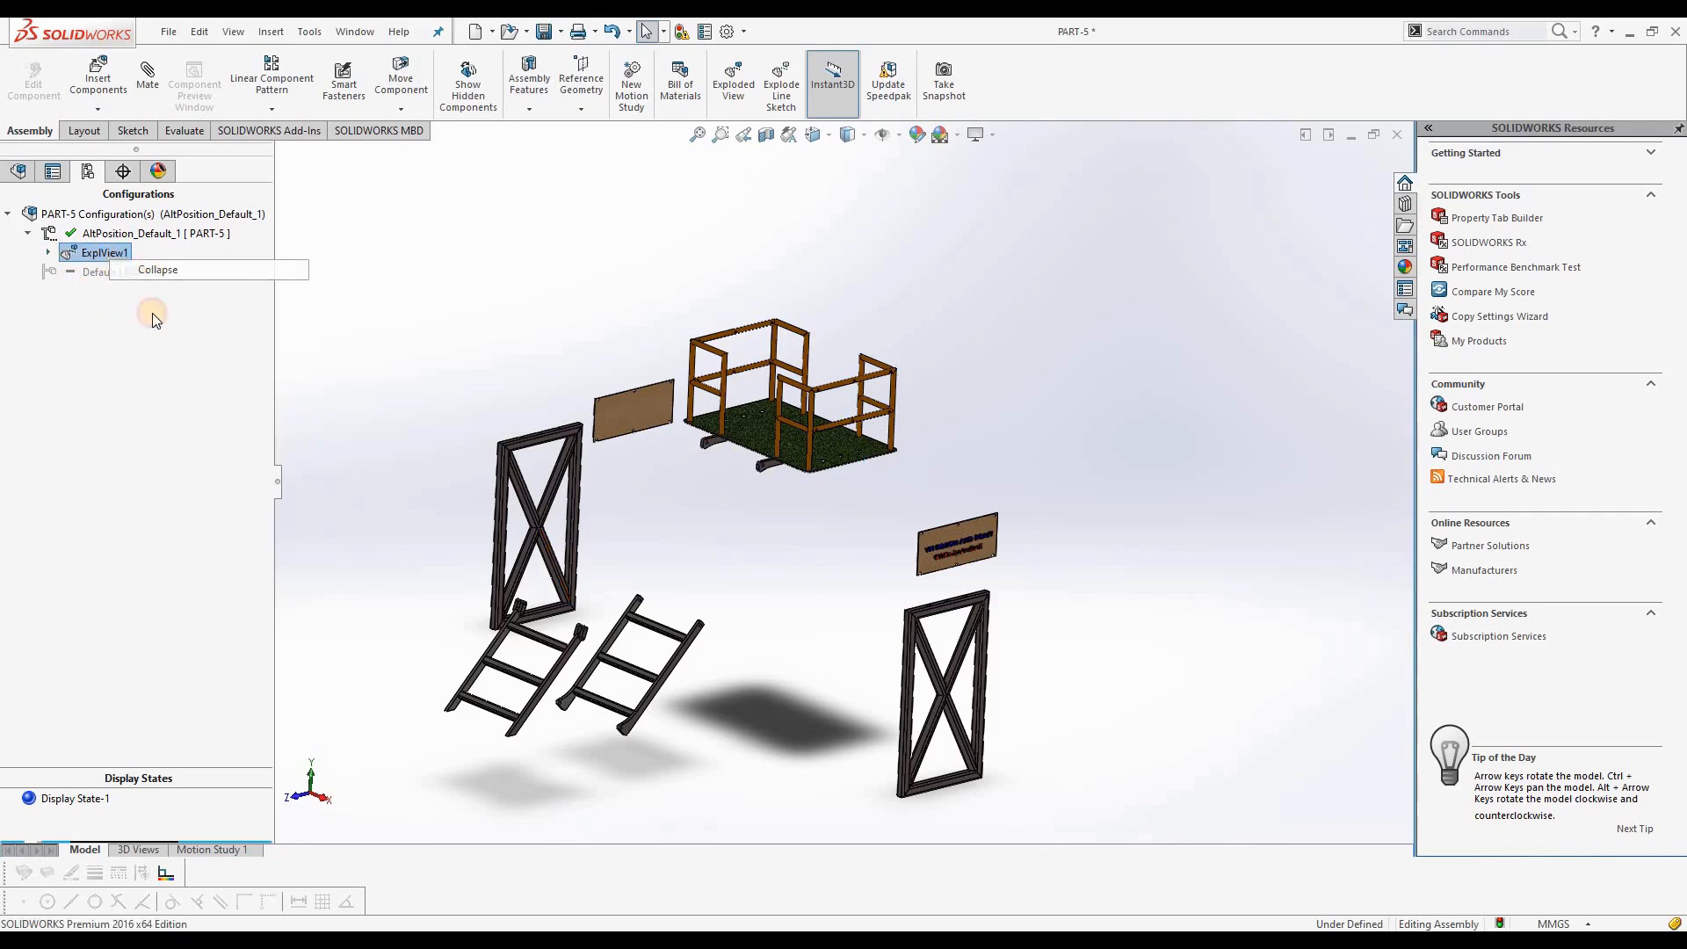
{"action": "right_click", "coordinate": [88, 256]}
{"action": "left_click", "coordinate": [131, 269]}
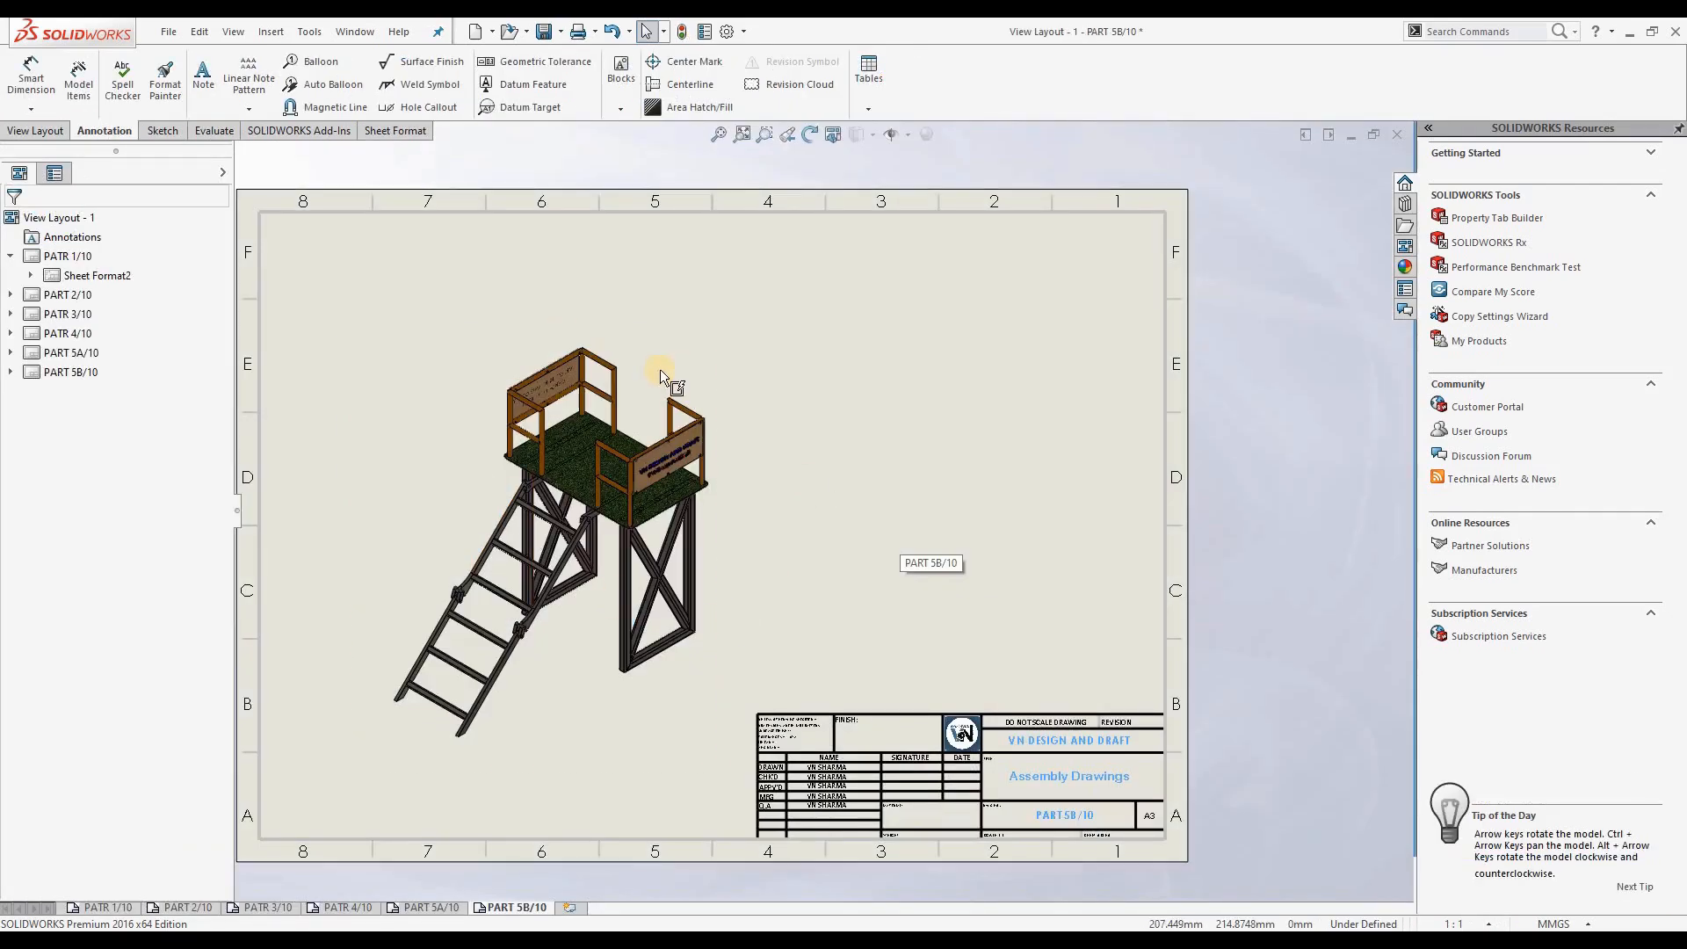
On sheet PART 5B/10, set the isometric view's reference configuration to AltPosition_Default_1 and show it in the ExplView1 exploded state
{"action": "left_click", "coordinate": [566, 722]}
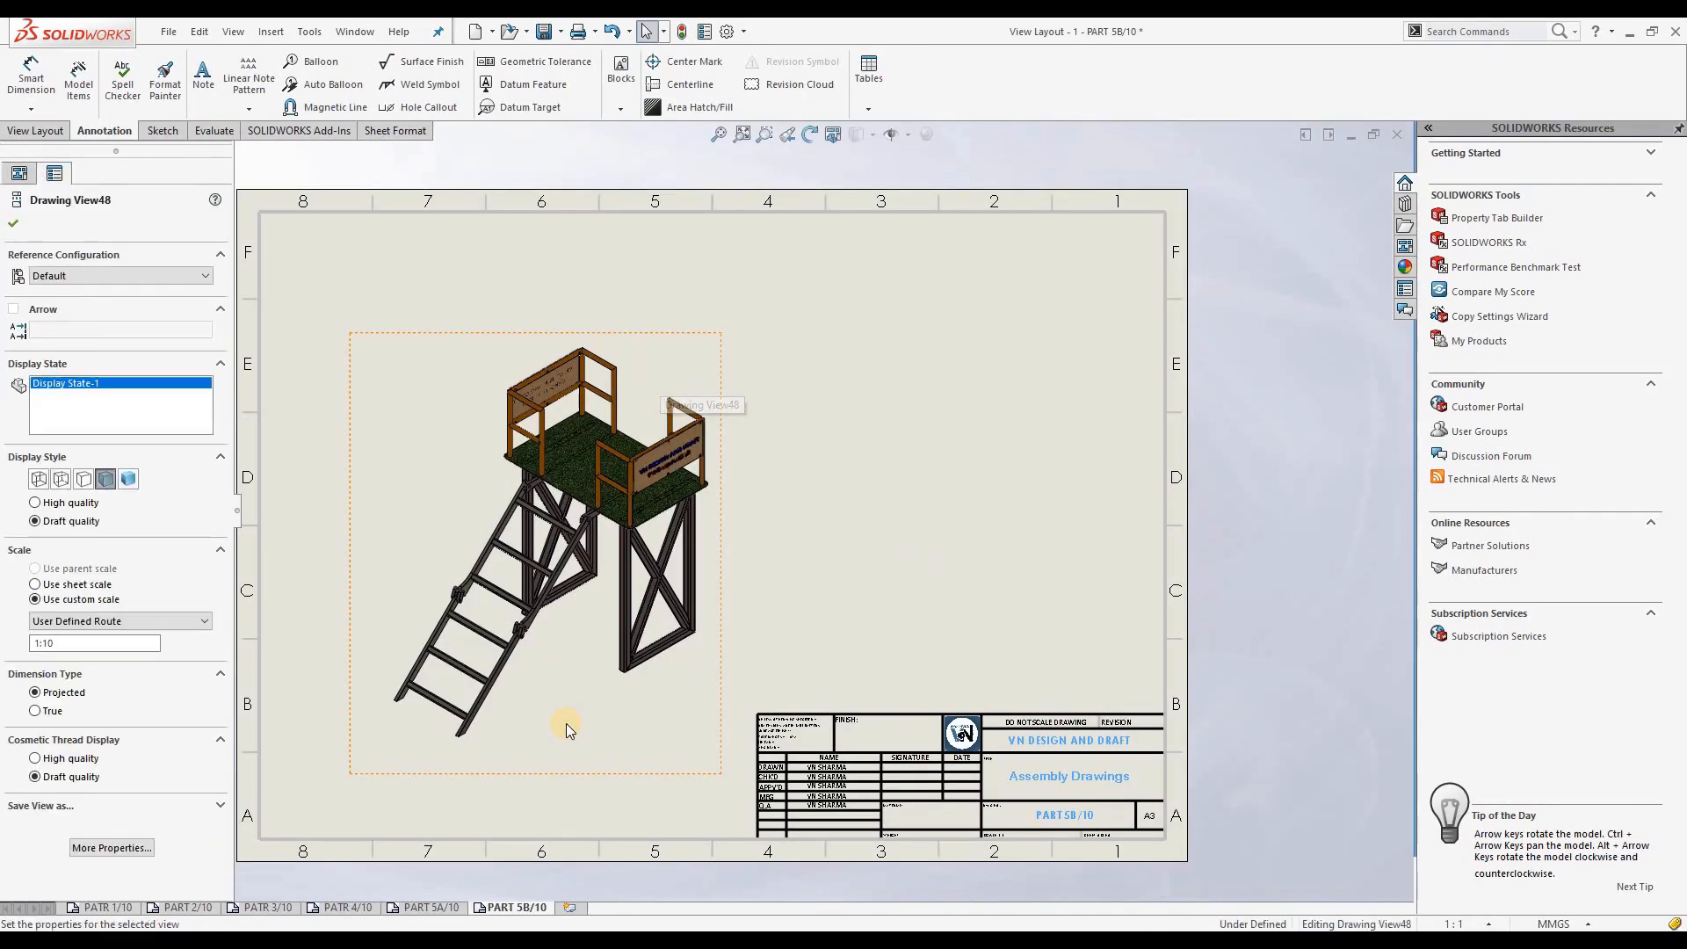
{"action": "left_click", "coordinate": [193, 280]}
{"action": "left_click", "coordinate": [184, 292]}
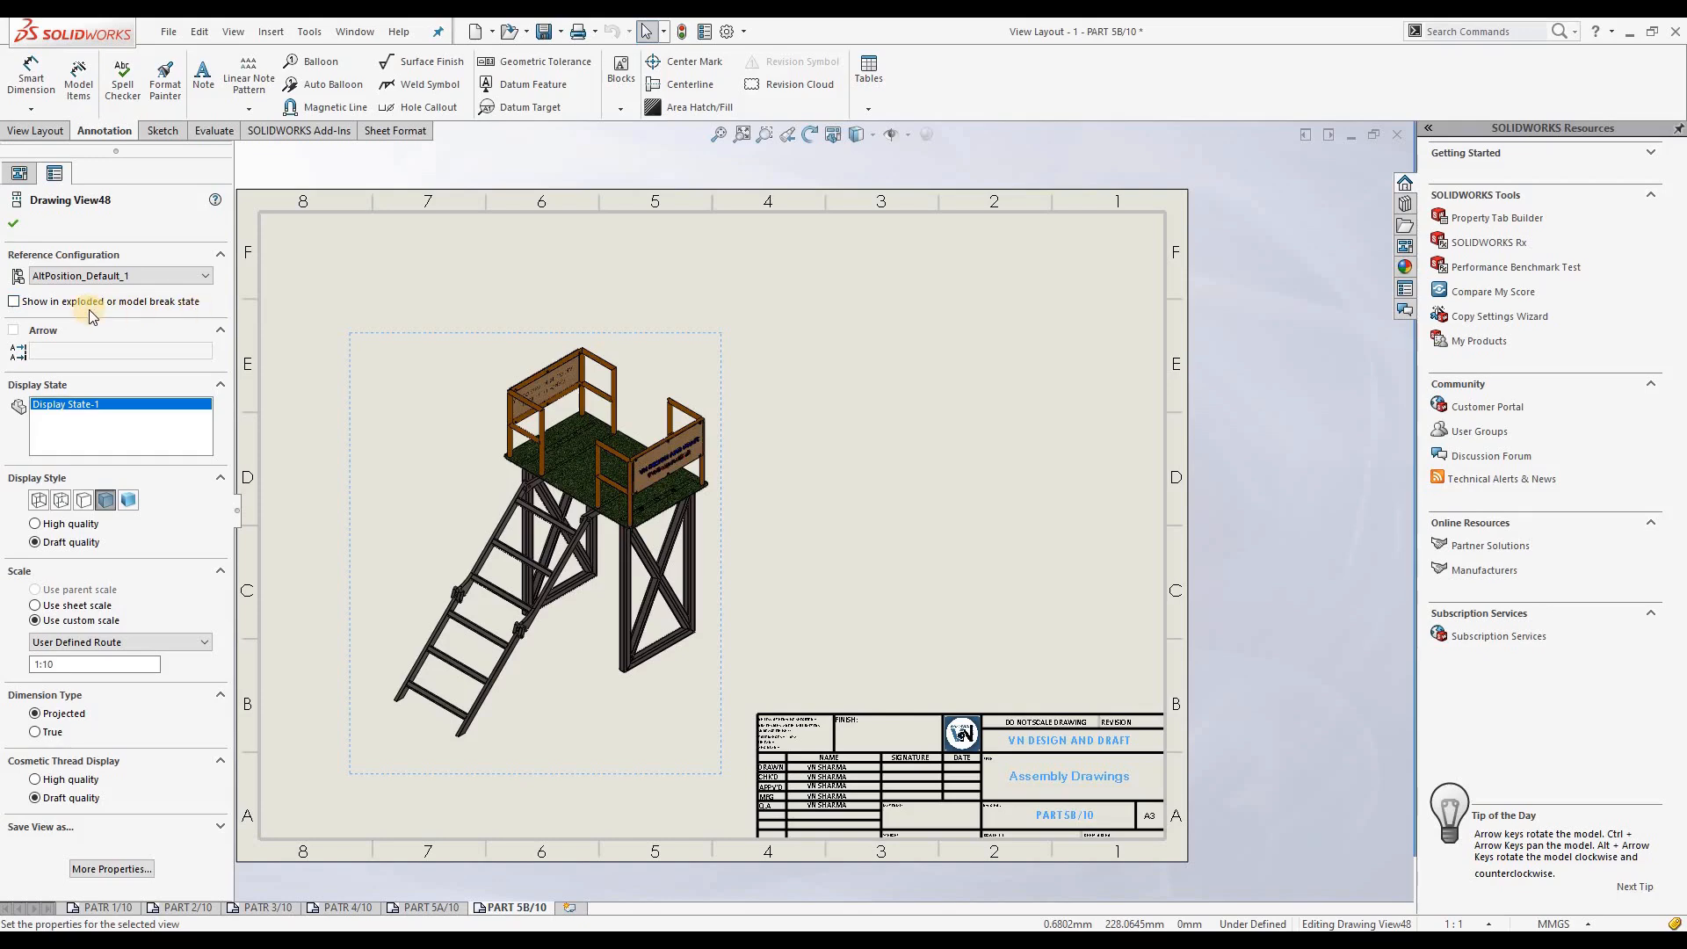
{"action": "left_click", "coordinate": [14, 302]}
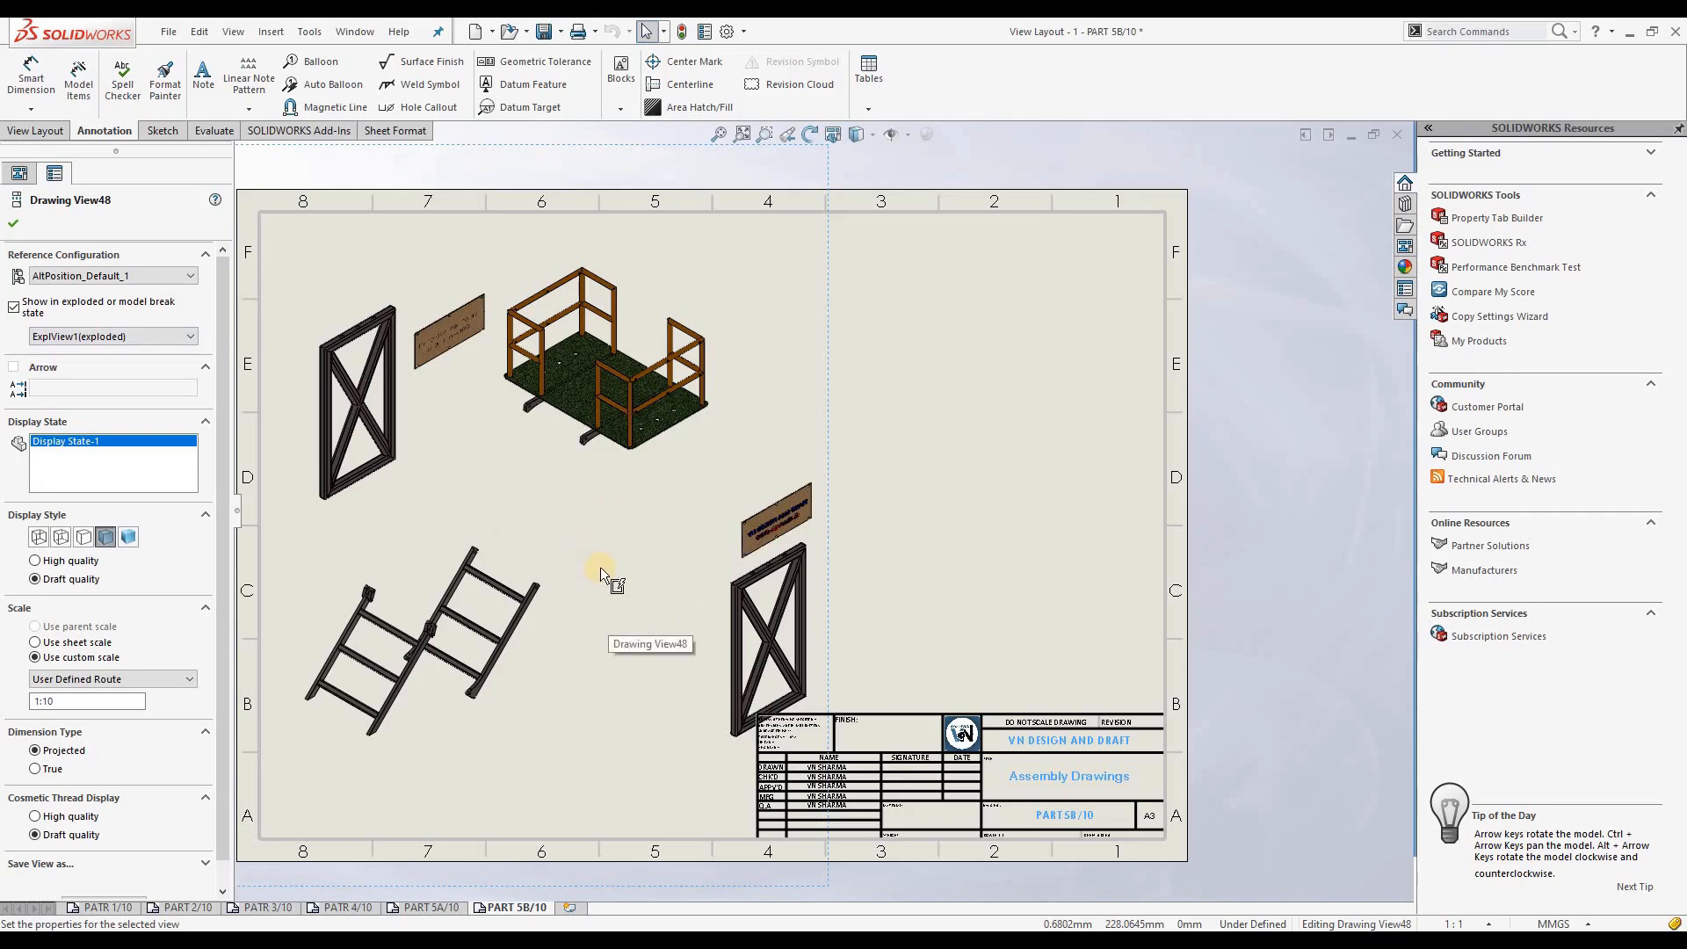
{"action": "left_click", "coordinate": [190, 337]}
{"action": "left_click", "coordinate": [152, 352]}
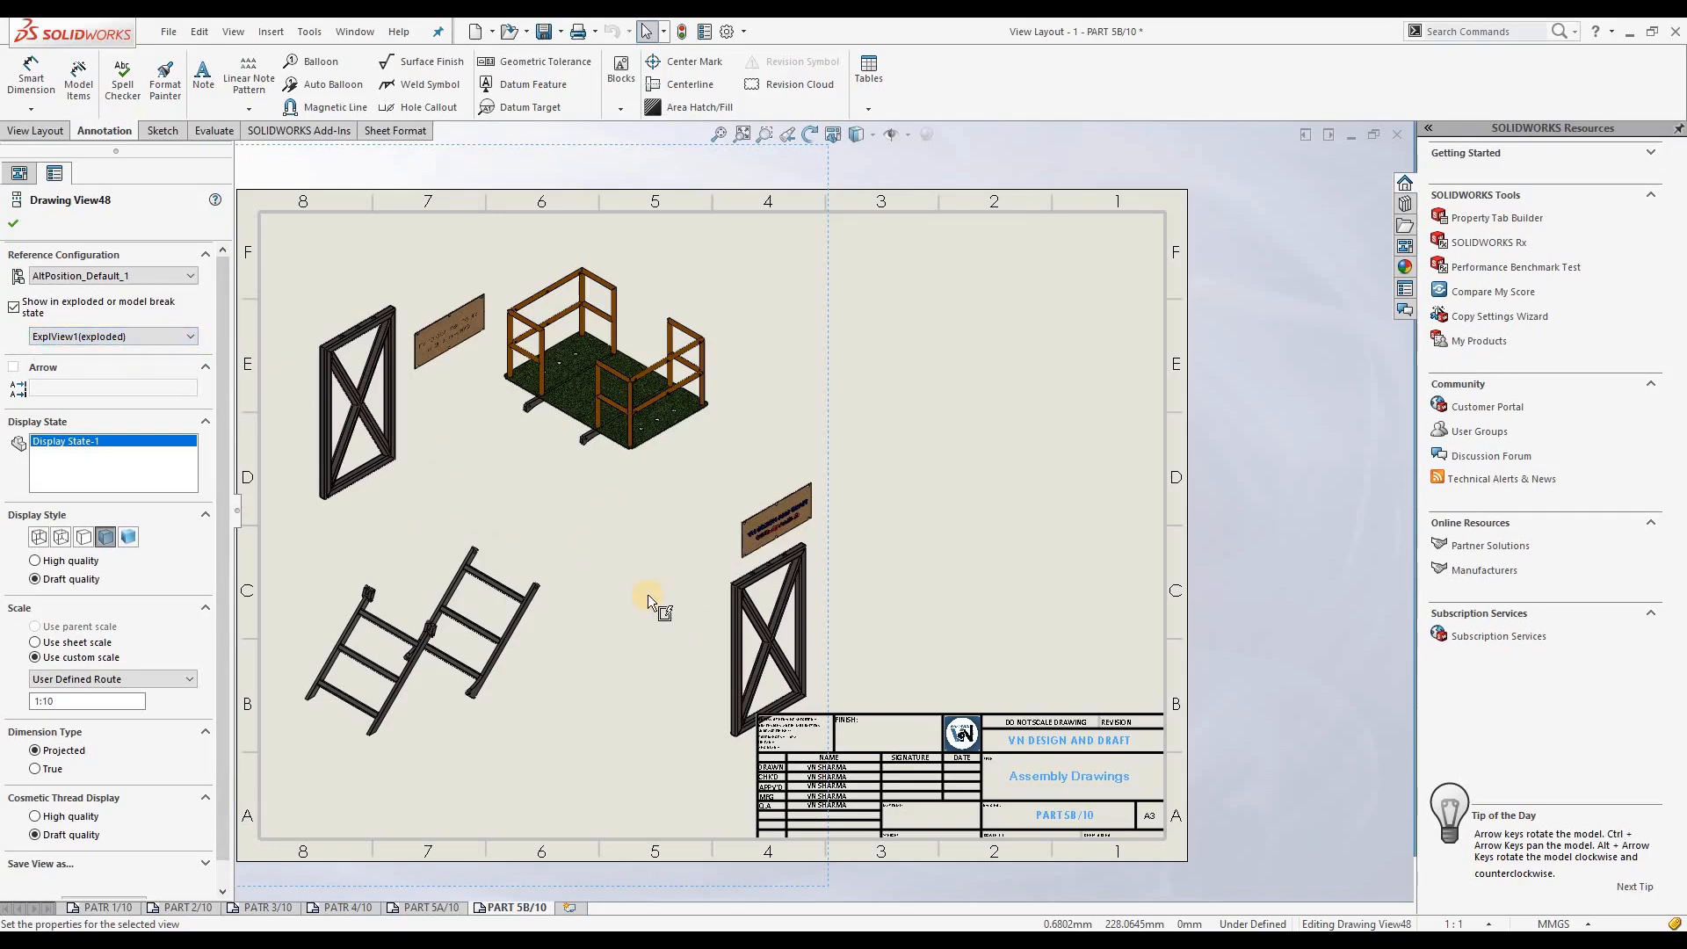
{"action": "scroll", "coordinate": [617, 560], "scroll_direction": "up", "scroll_amount": 1}
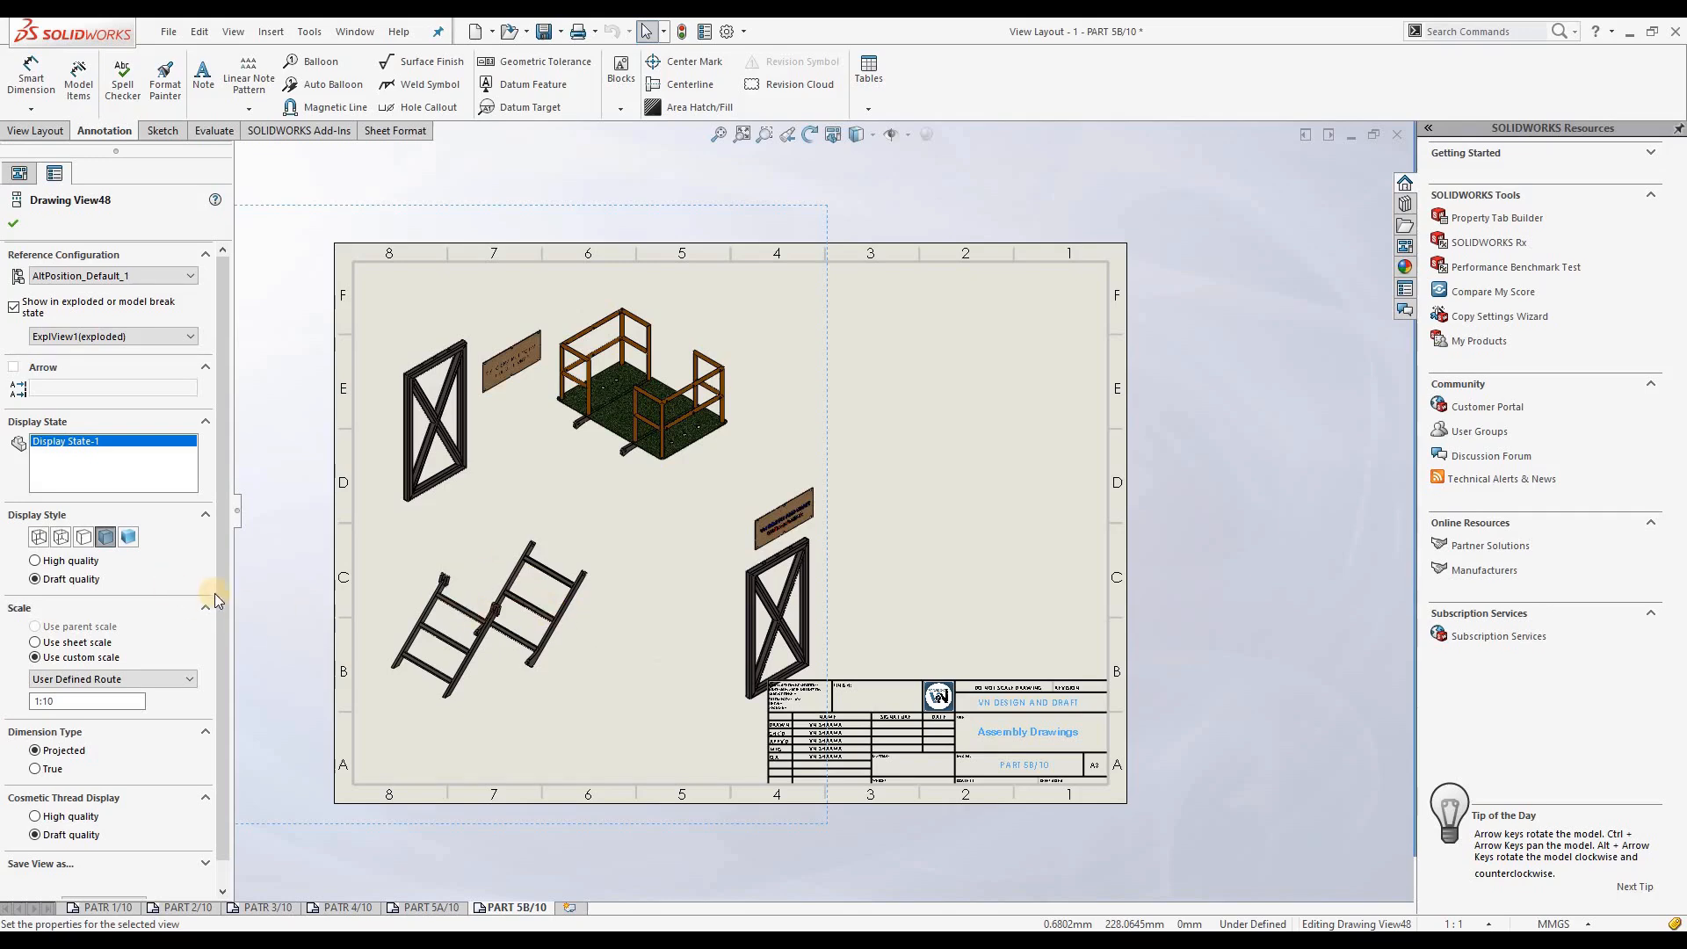
Switch the isometric view's reference configuration to Default, and back to AltPosition_Default_1 shown in the ExplView1 exploded state
{"action": "left_click", "coordinate": [182, 278]}
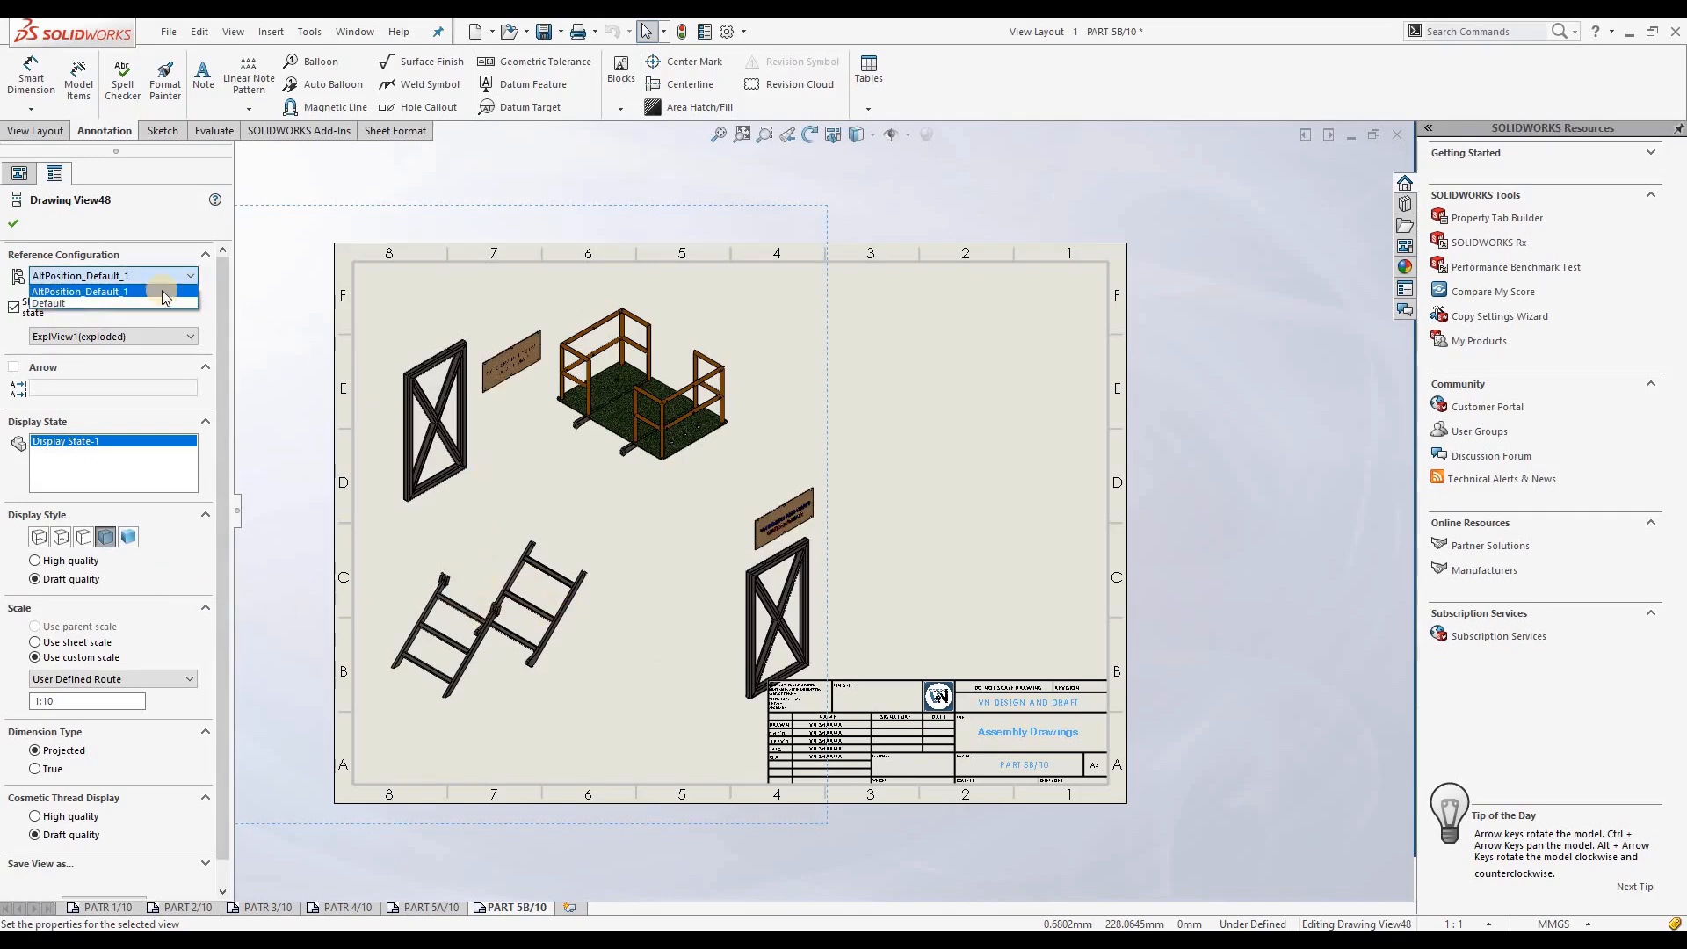
{"action": "left_click", "coordinate": [146, 304]}
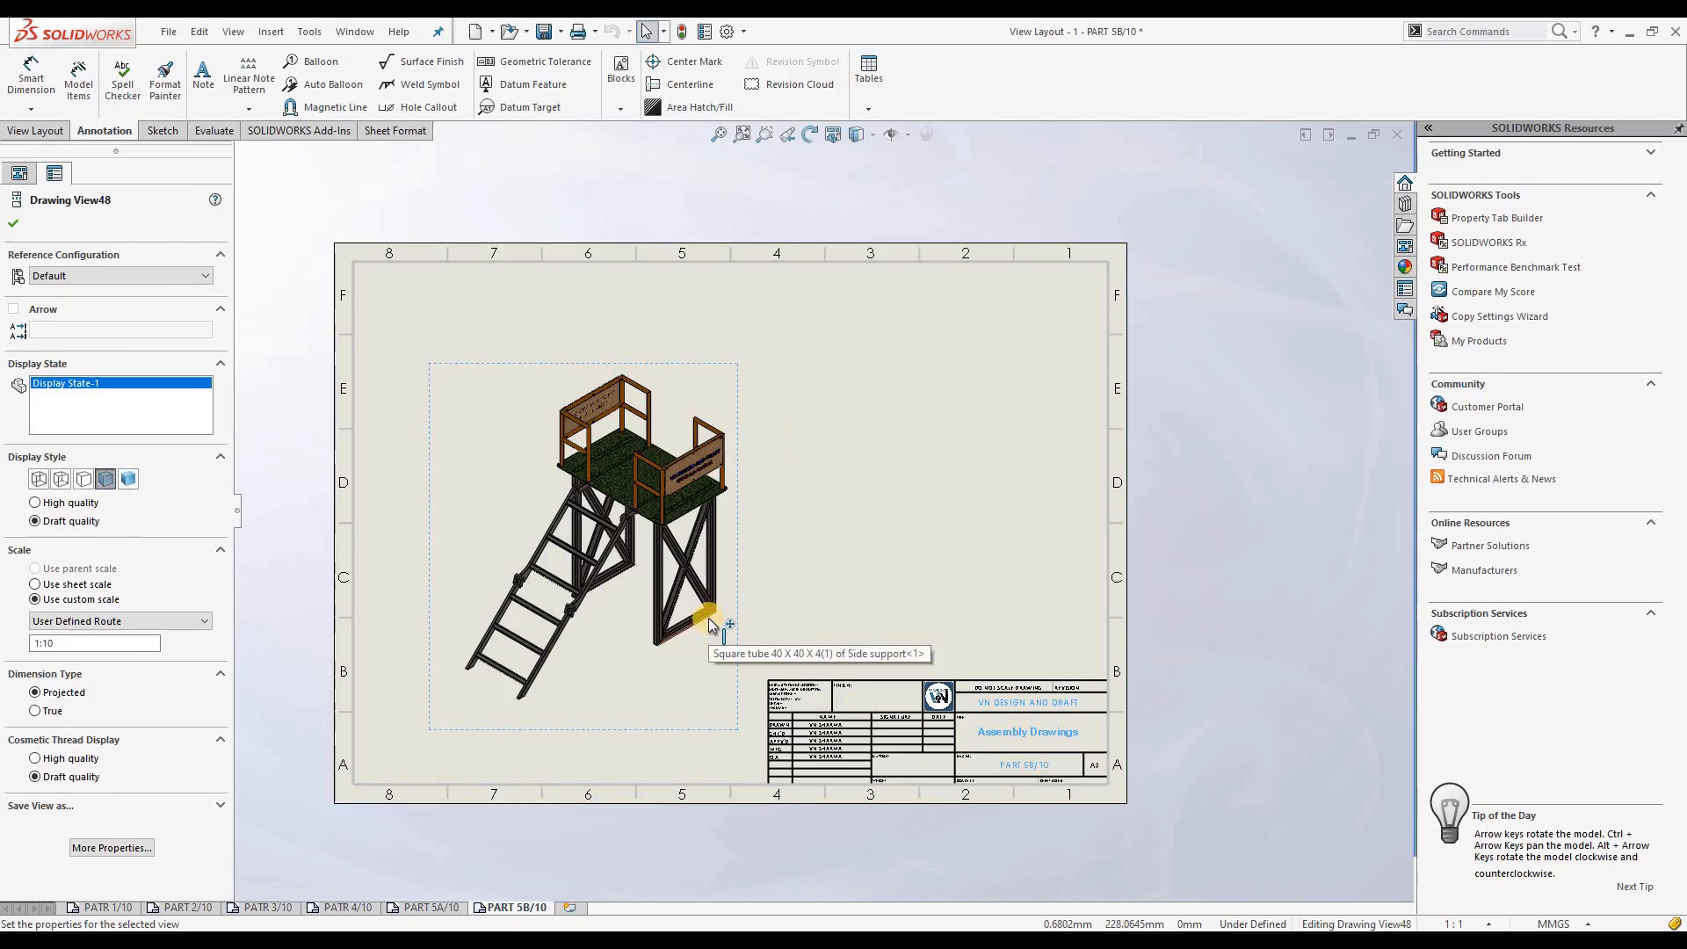
{"action": "left_click", "coordinate": [140, 280]}
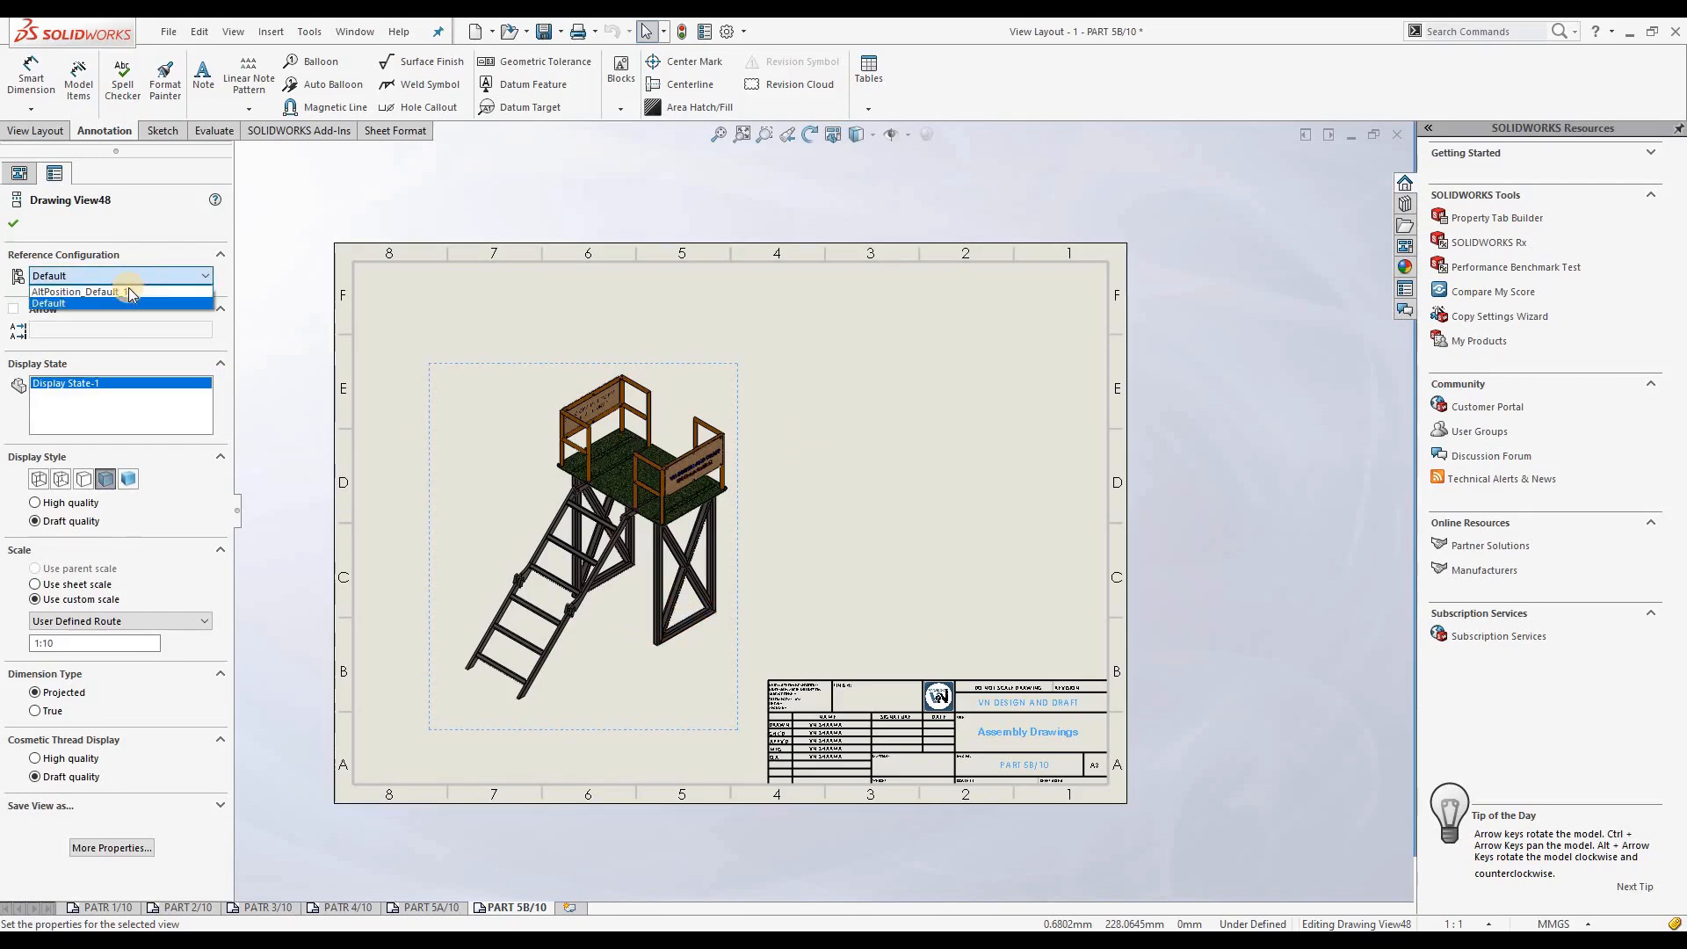
{"action": "left_click", "coordinate": [128, 288]}
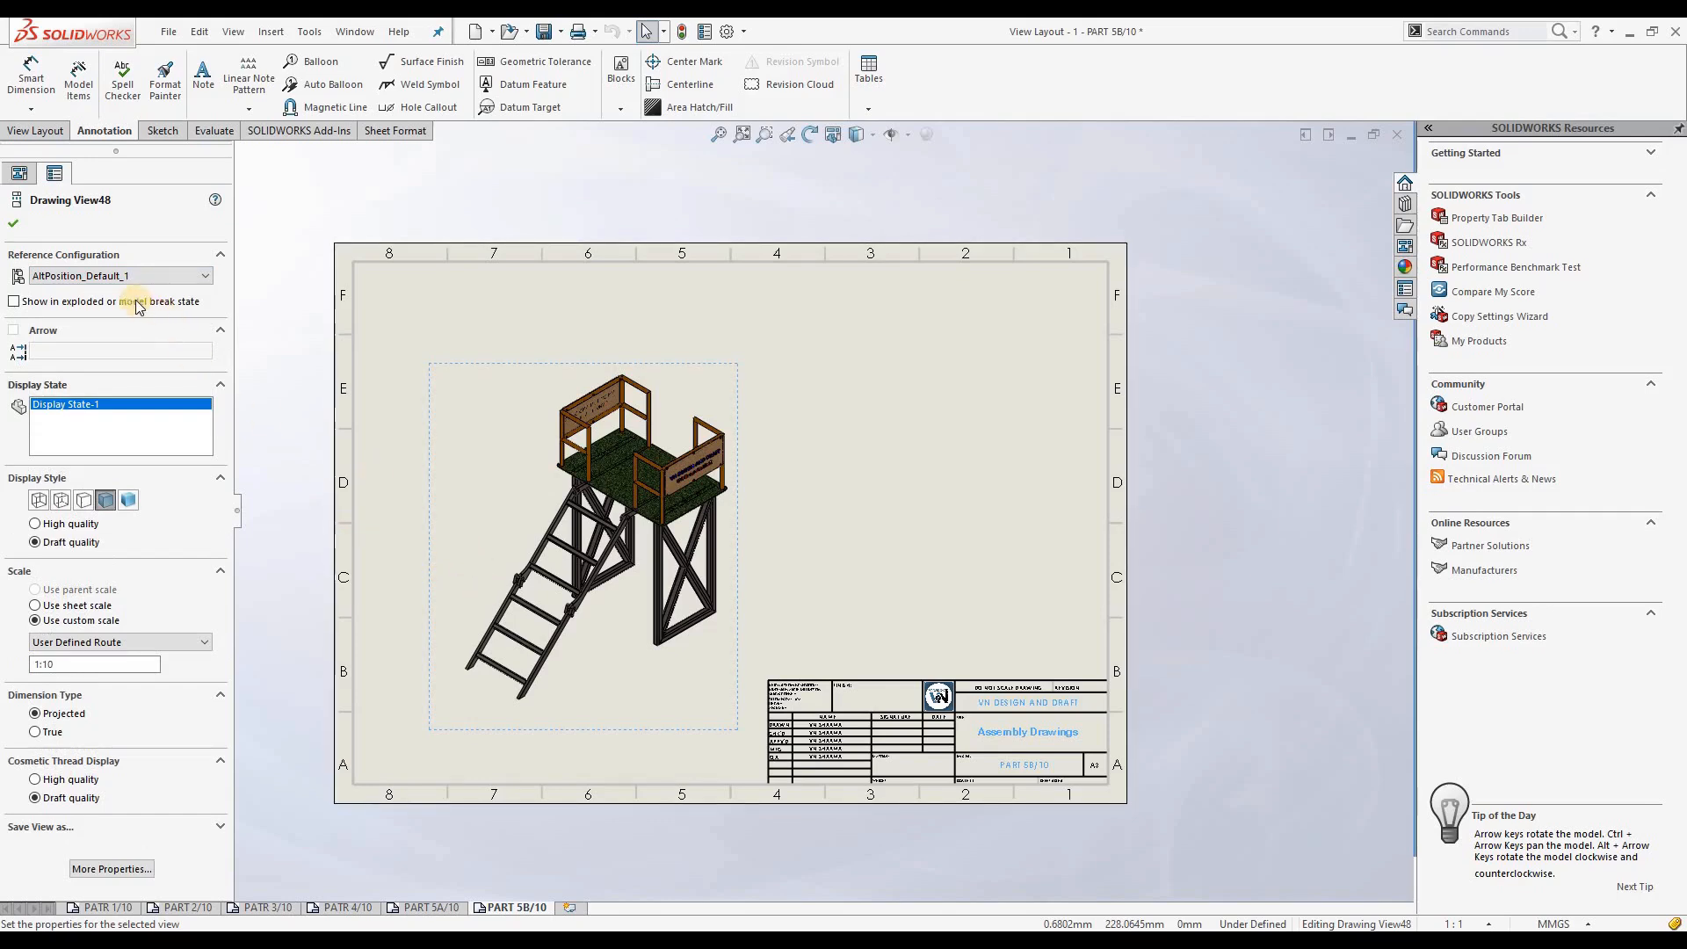
{"action": "left_click", "coordinate": [138, 304]}
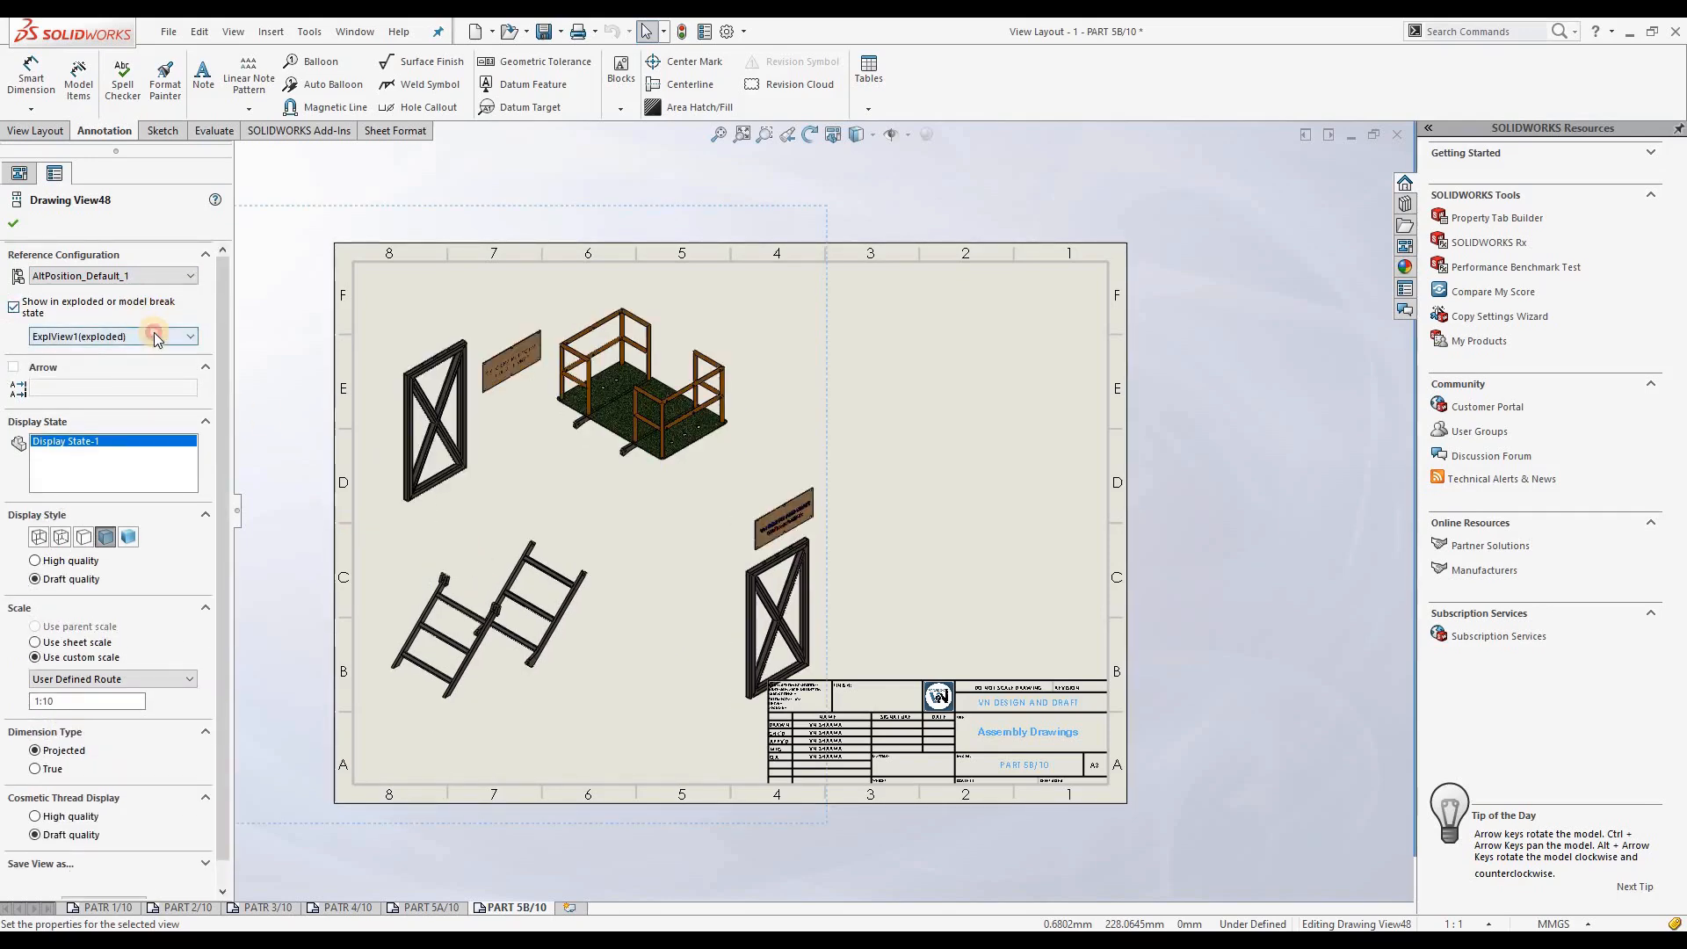
{"action": "left_click", "coordinate": [155, 334]}
{"action": "left_click", "coordinate": [613, 524]}
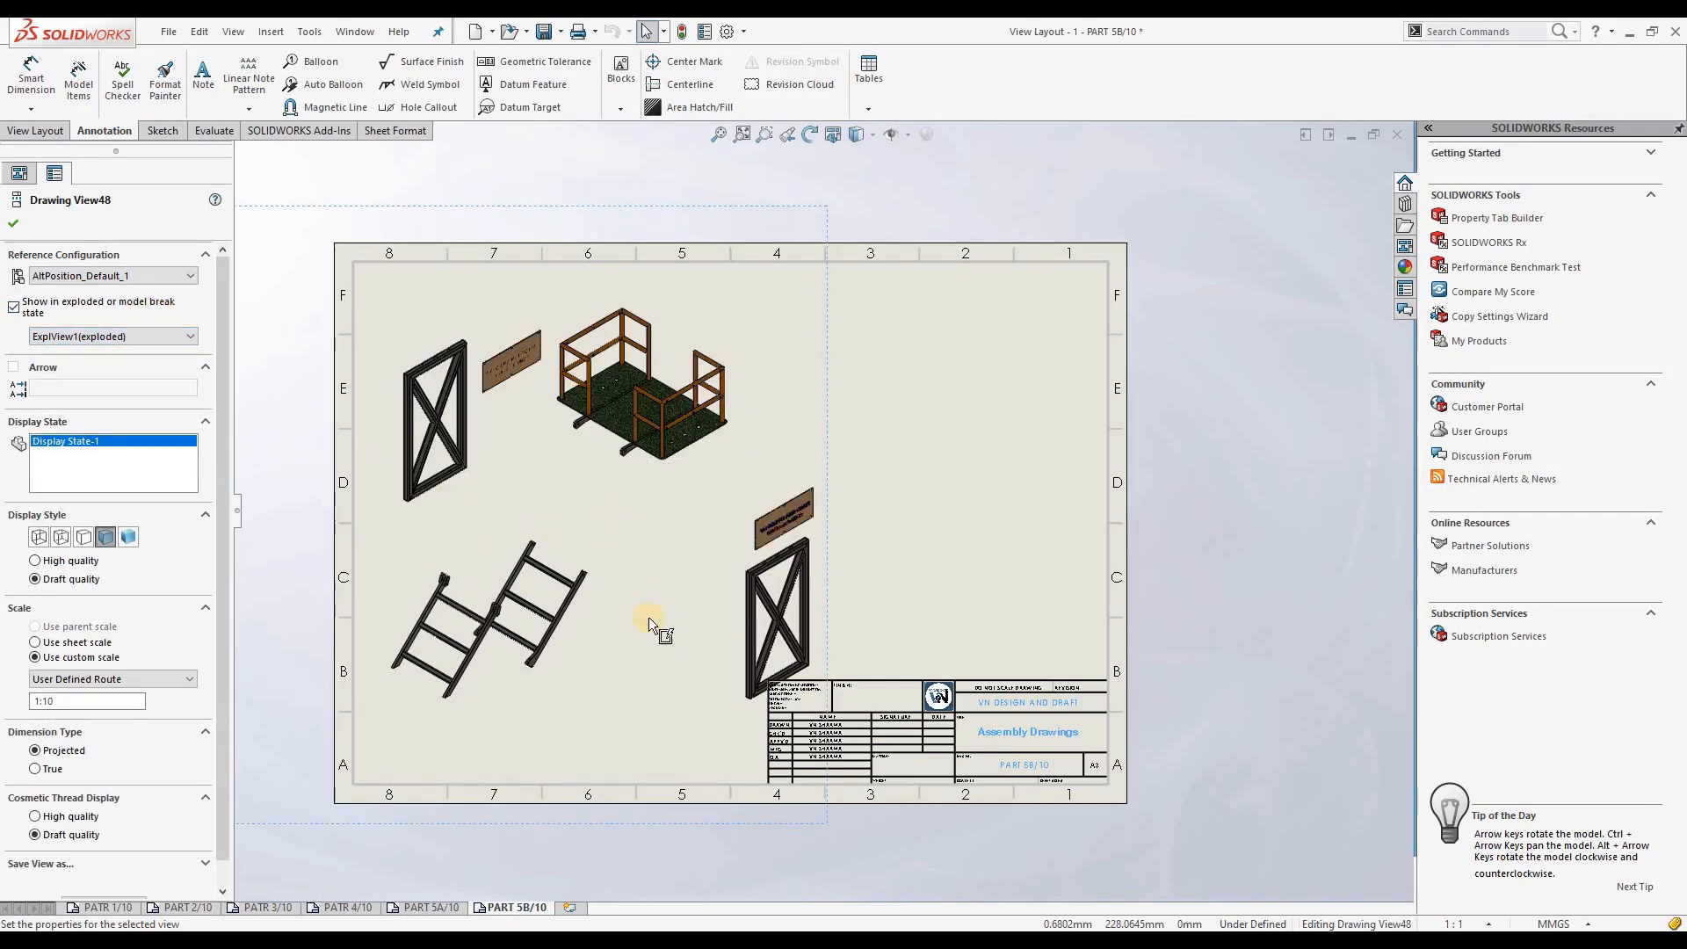
Move the exploded isometric view toward the right side of the drawing sheet and deselect it
{"action": "left_click_drag", "start_coordinate": [828, 482], "coordinate": [1079, 441]}
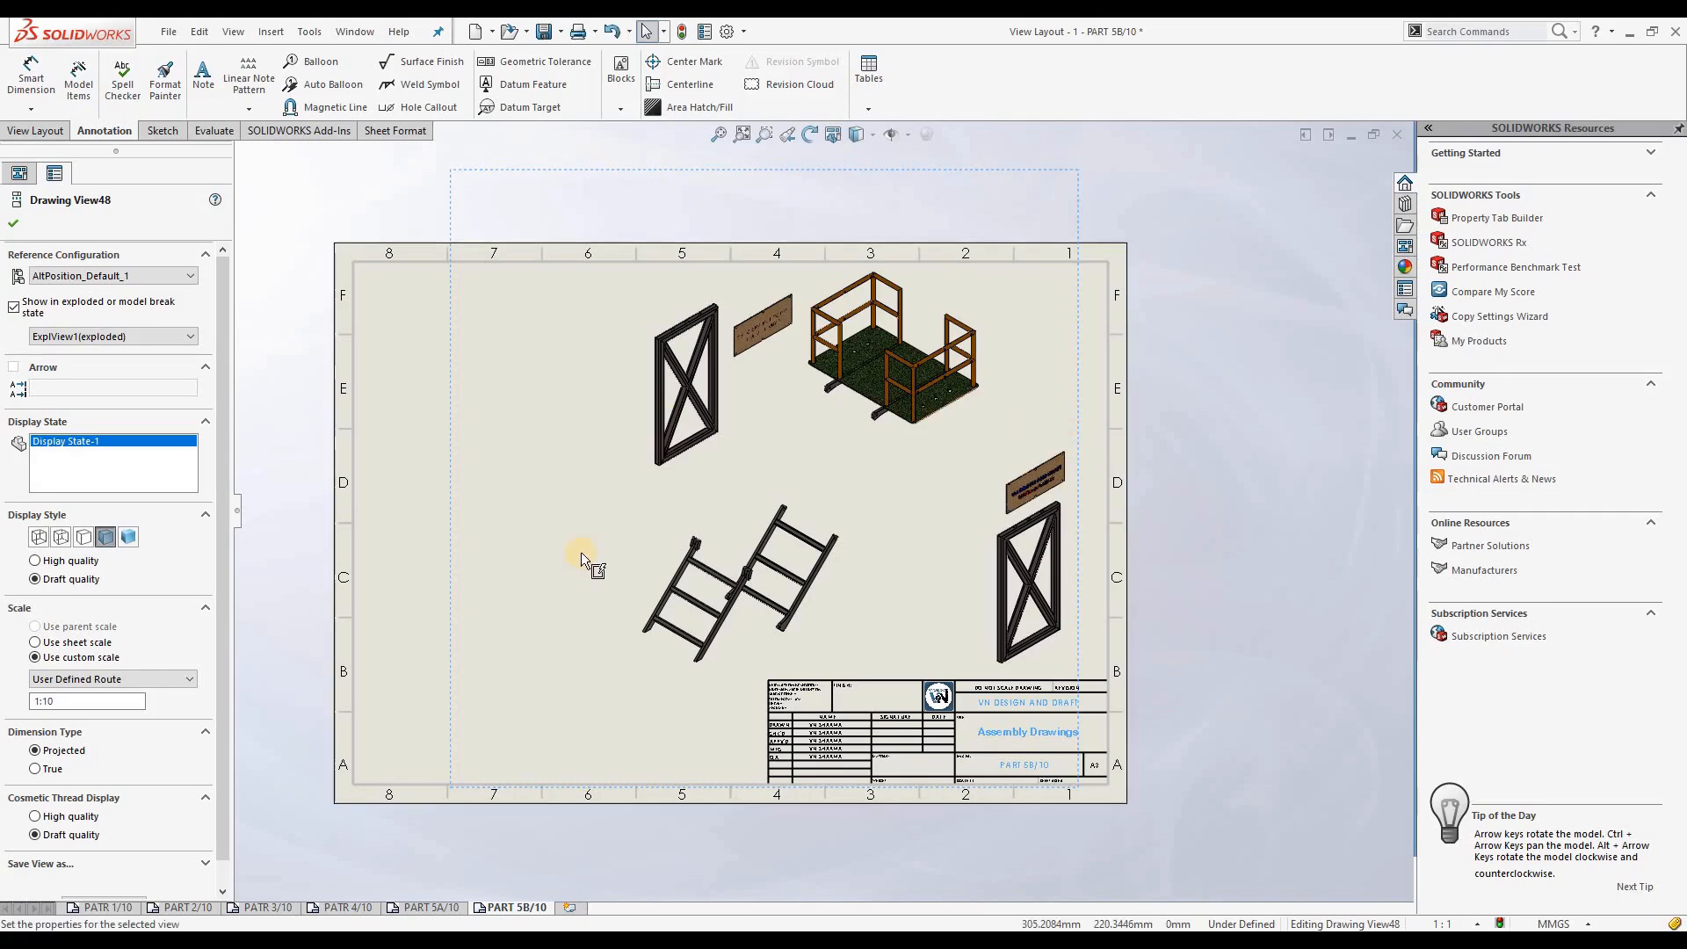
{"action": "left_click", "coordinate": [411, 439]}
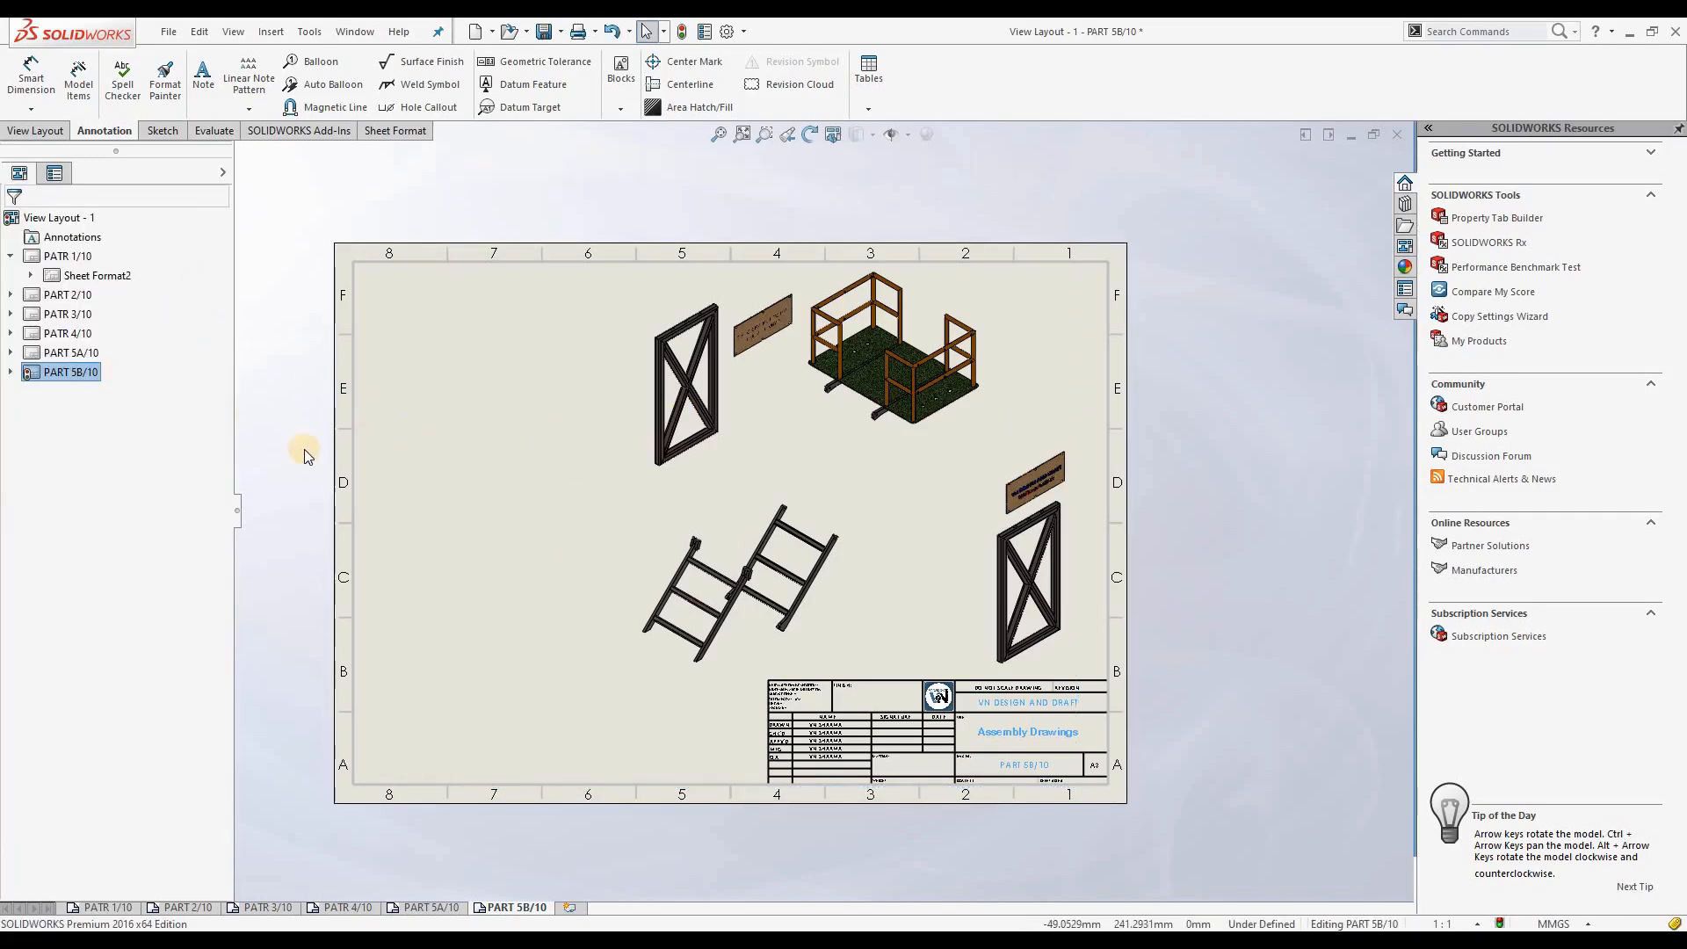
Add another pictorial view of the assembly on the left half of the sheet, using the Default reference configuration
{"action": "left_click", "coordinate": [58, 132]}
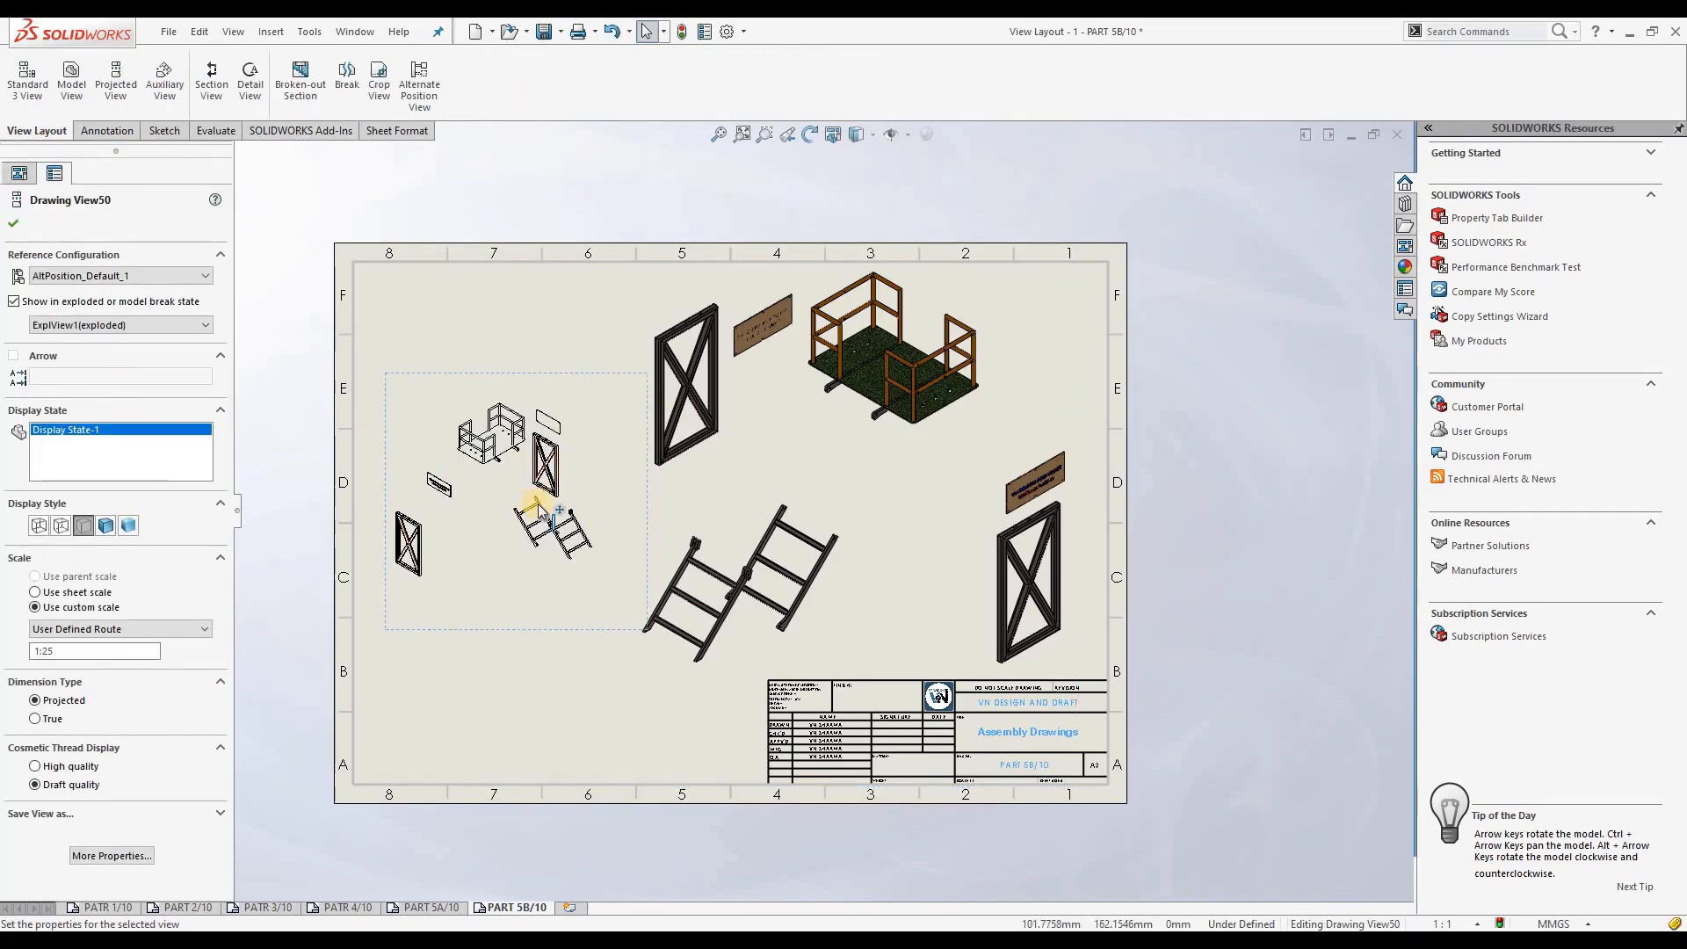
{"action": "left_click", "coordinate": [143, 280]}
{"action": "left_click", "coordinate": [120, 303]}
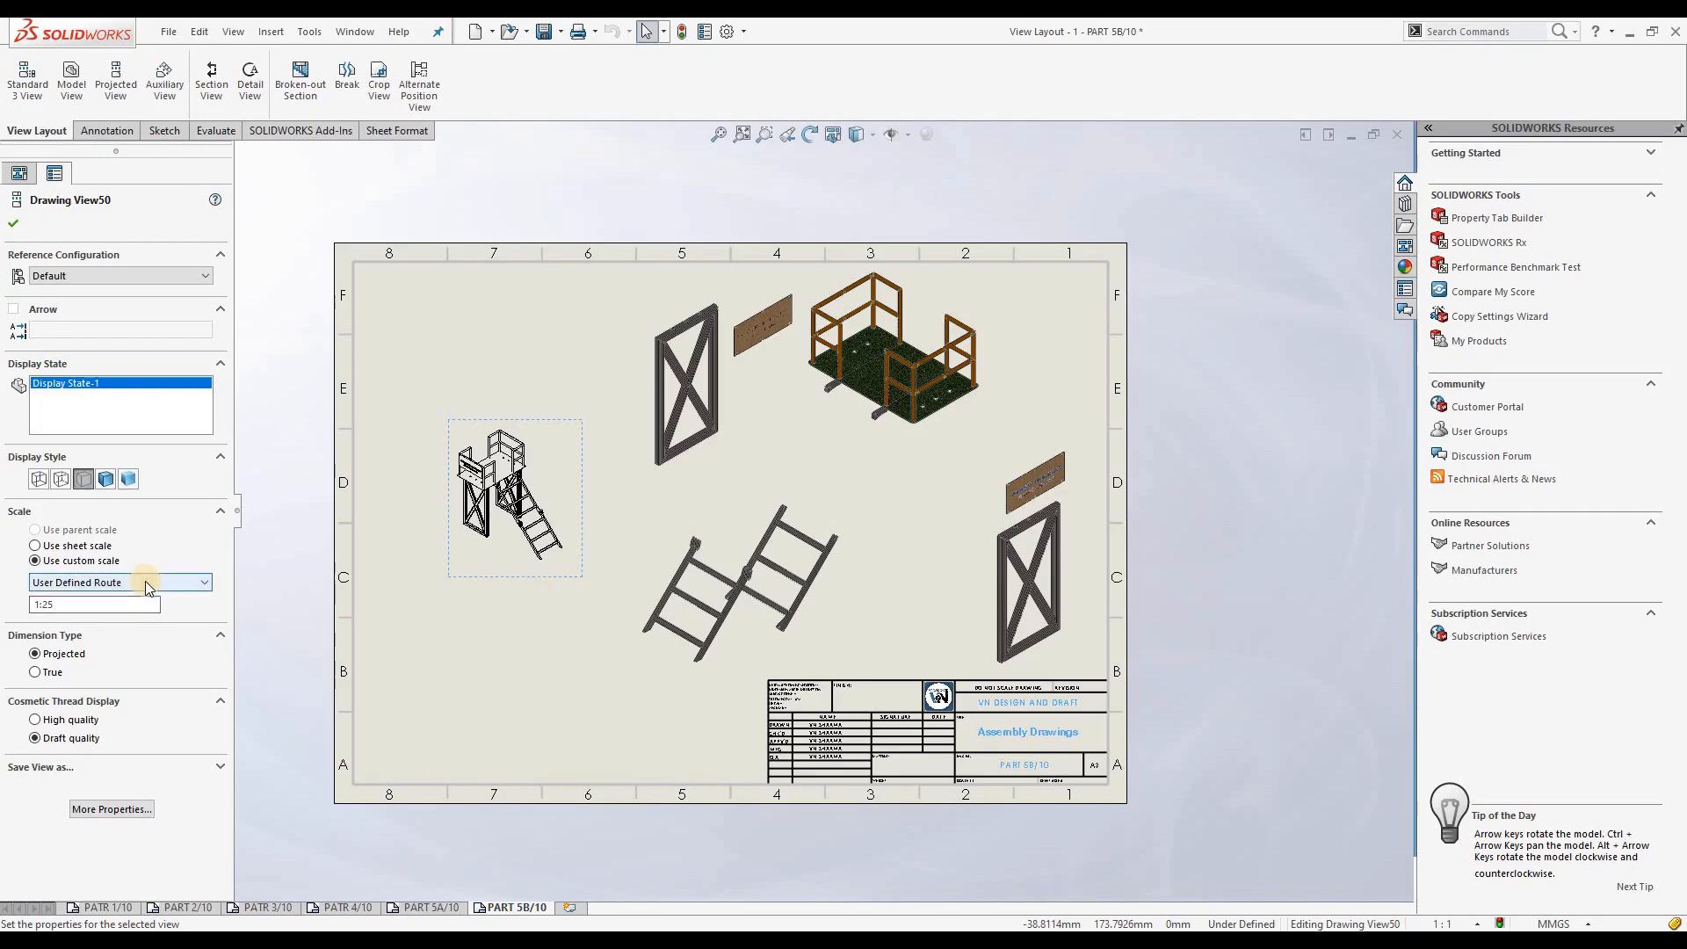
Try the new view at a 1:12 custom scale, set it to 1:10, and display it shaded with edges
{"action": "left_click", "coordinate": [116, 604]}
{"action": "key", "text": "BackSpace"}
{"action": "key", "text": "BackSpace"}
{"action": "type", "text": "12"}
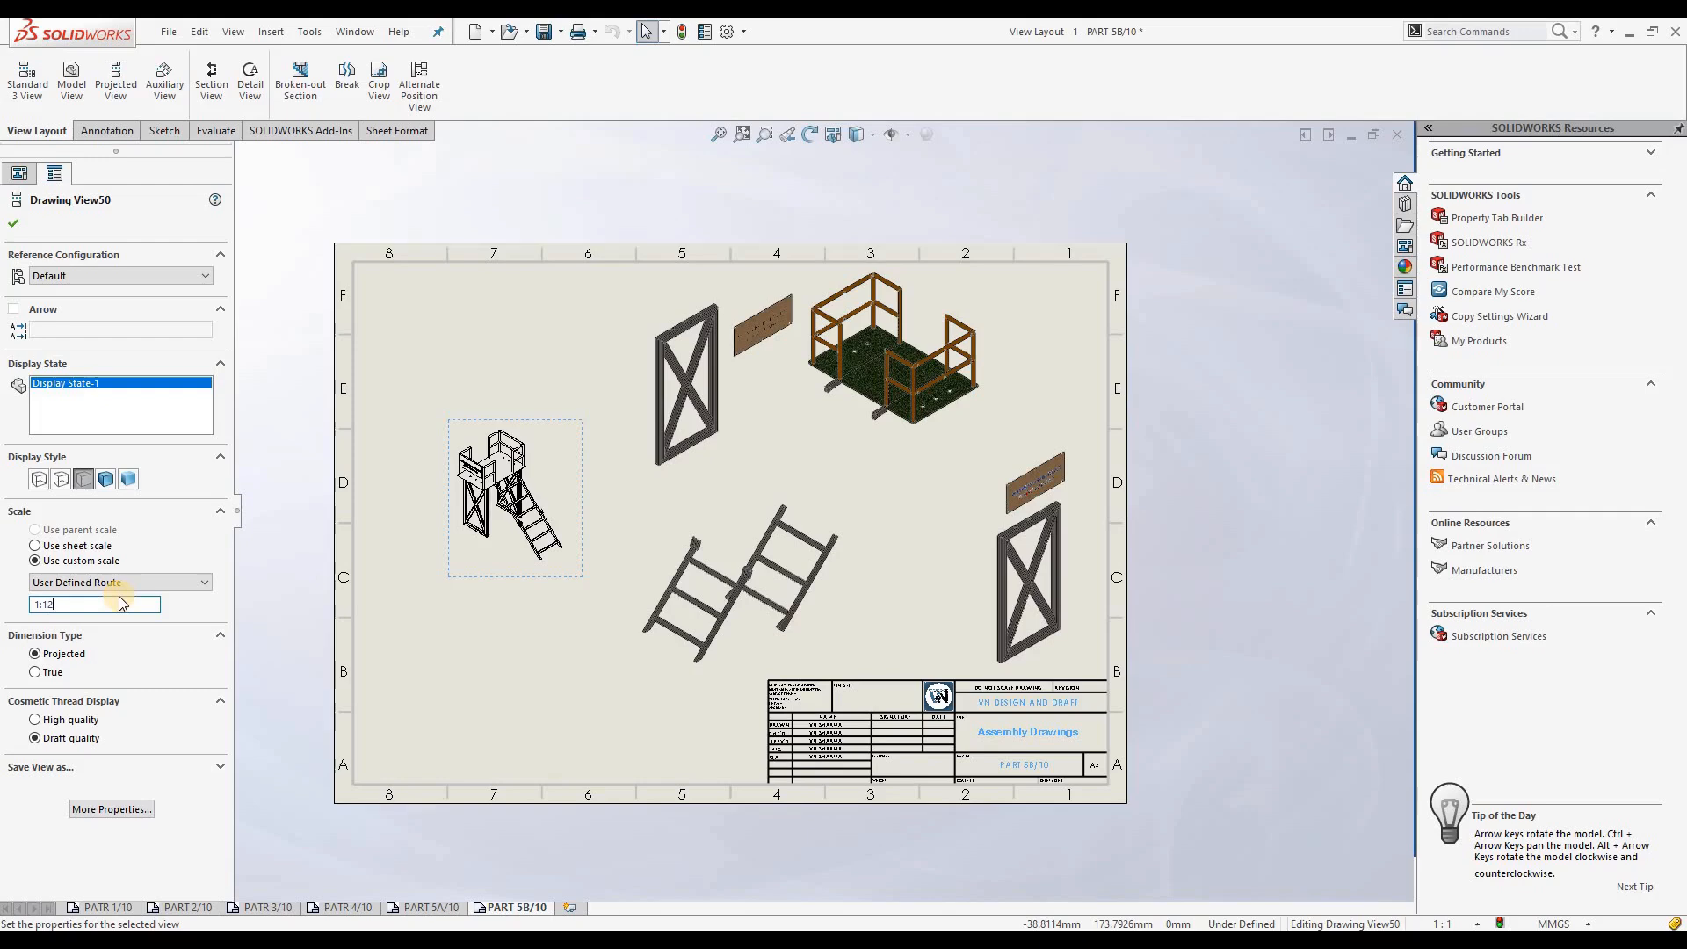
{"action": "key", "text": "Return"}
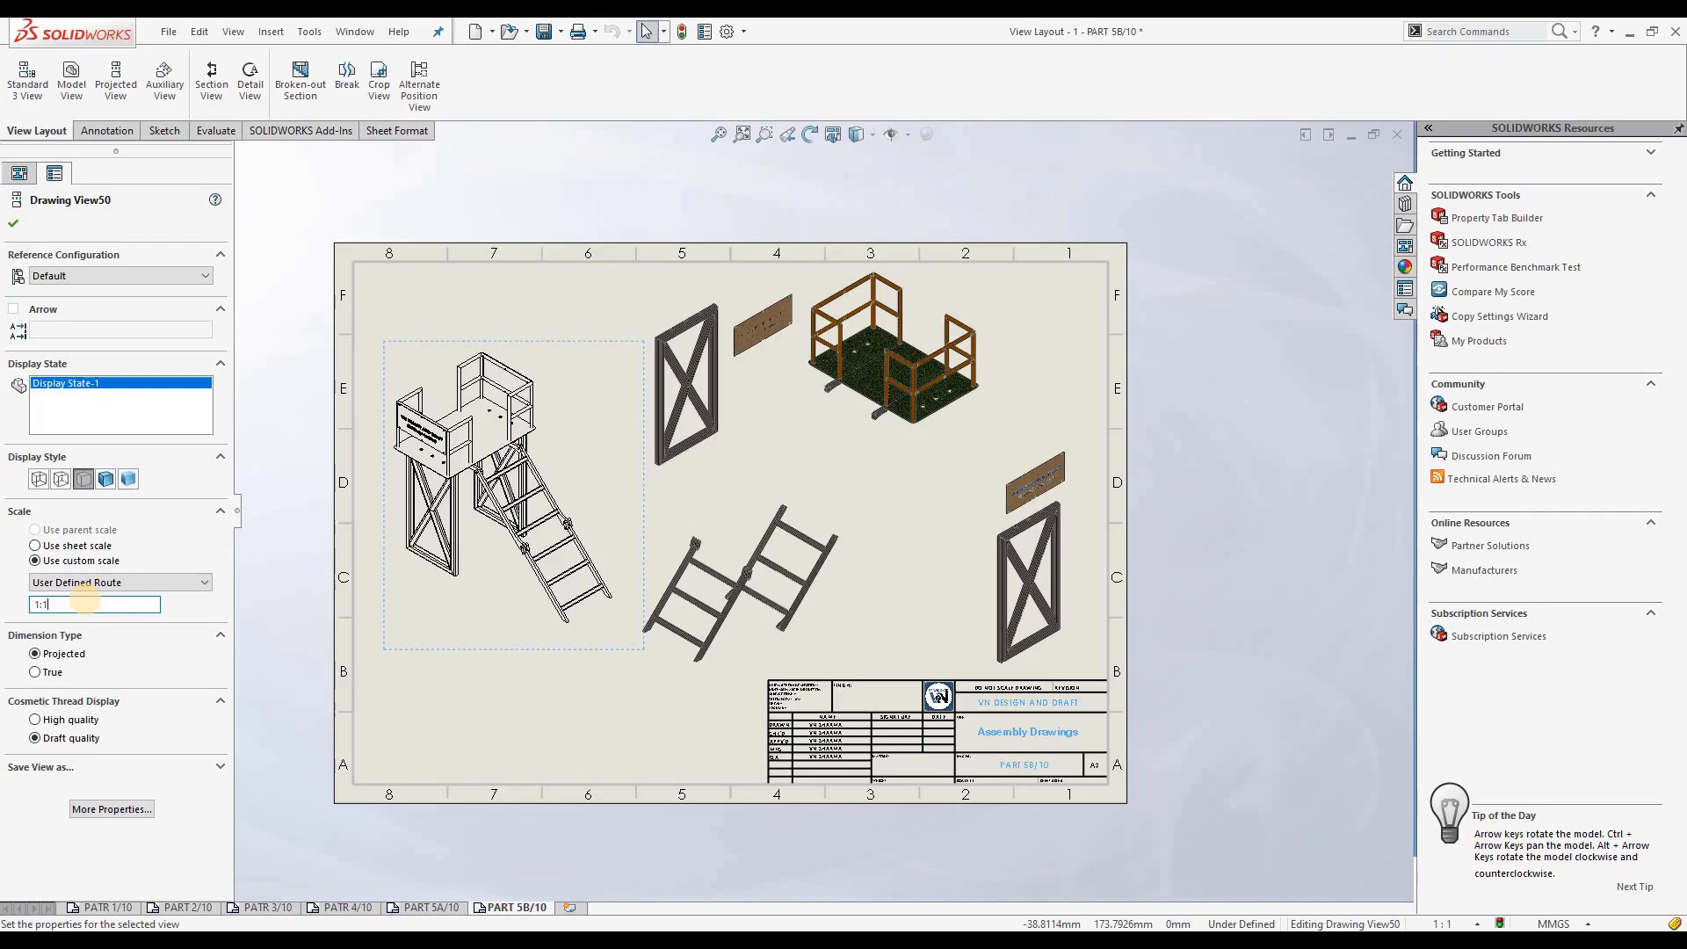
{"action": "key", "text": "Return"}
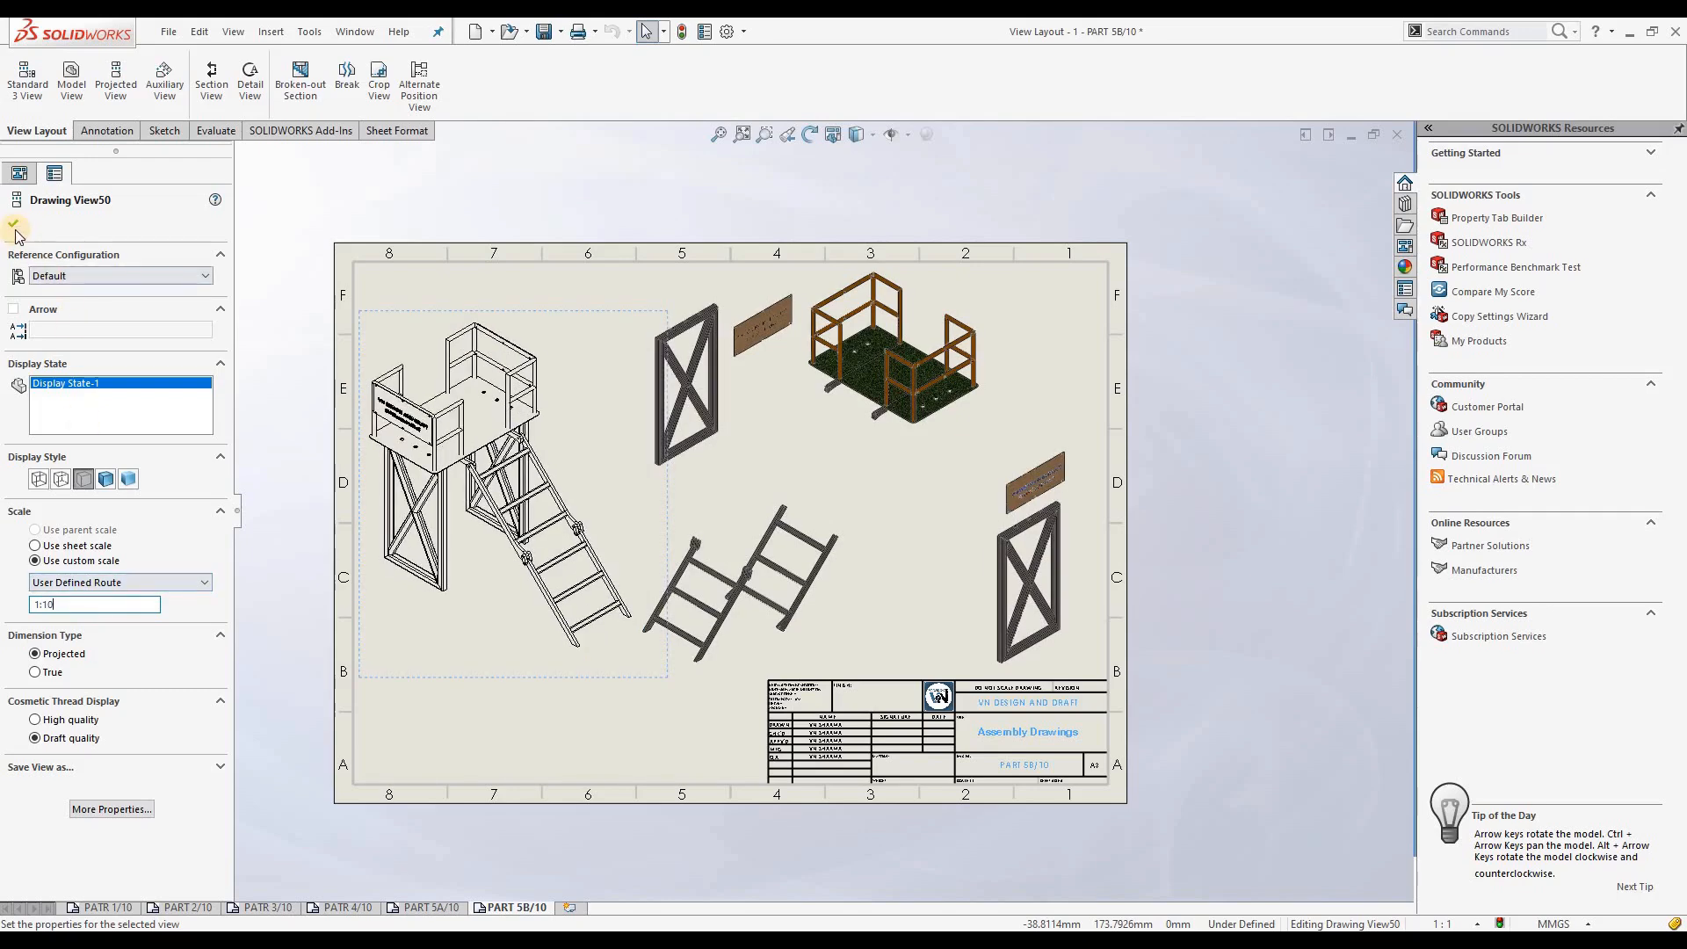
{"action": "left_click", "coordinate": [520, 706]}
{"action": "left_click", "coordinate": [502, 668]}
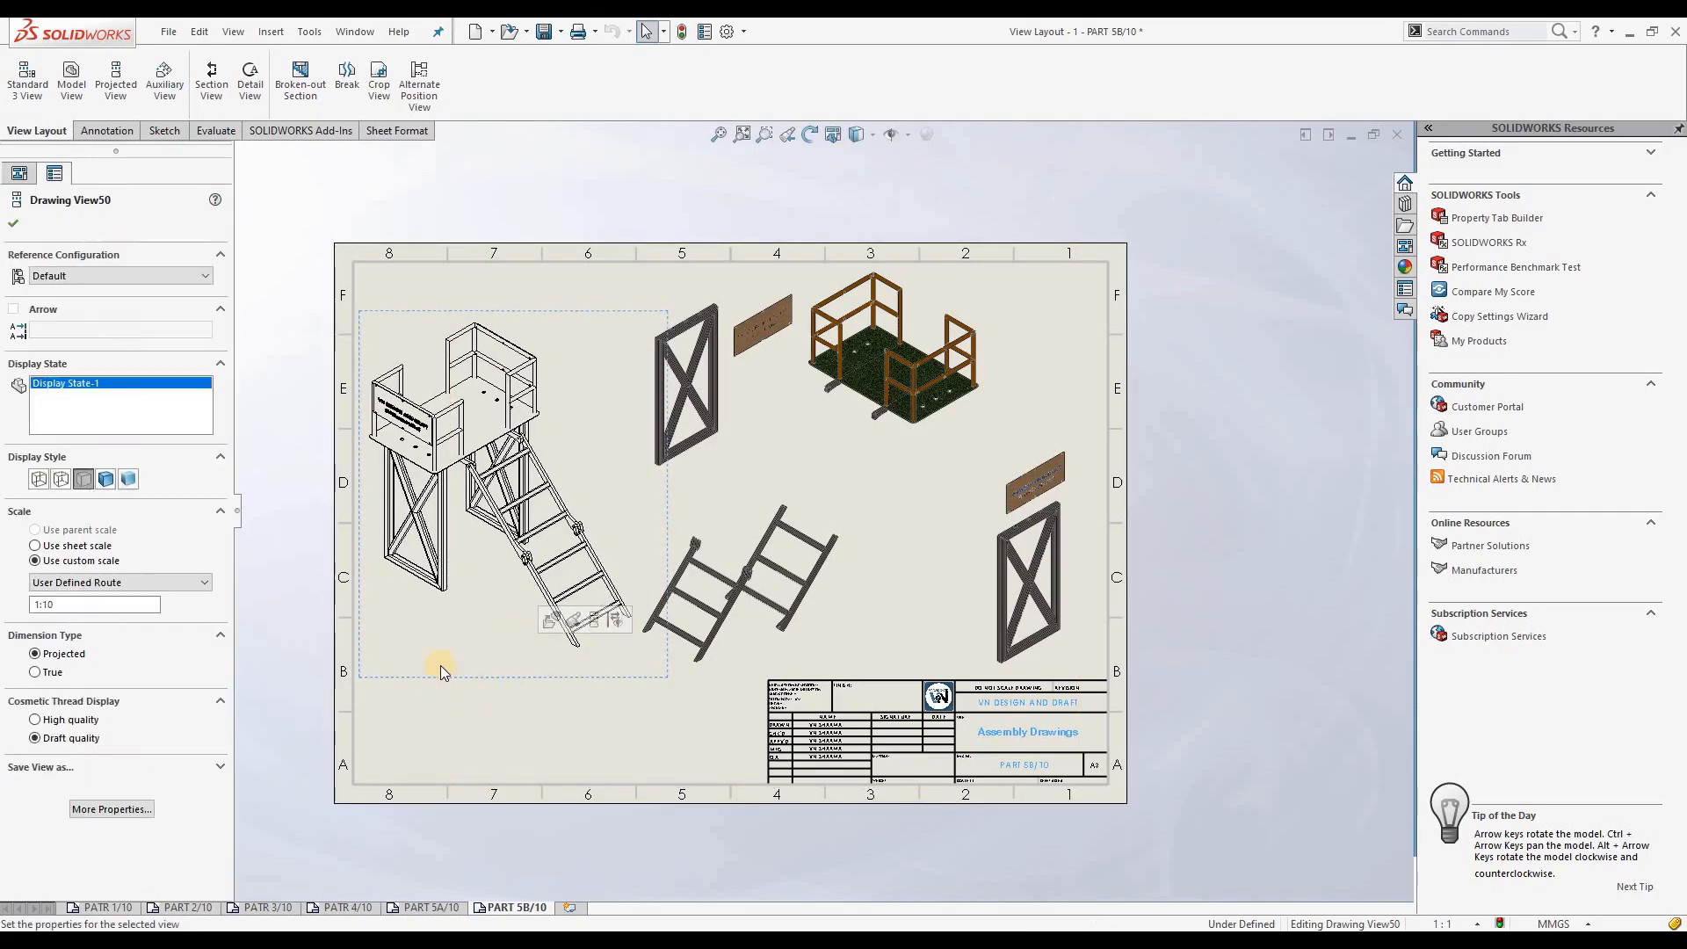
{"action": "left_click", "coordinate": [105, 480]}
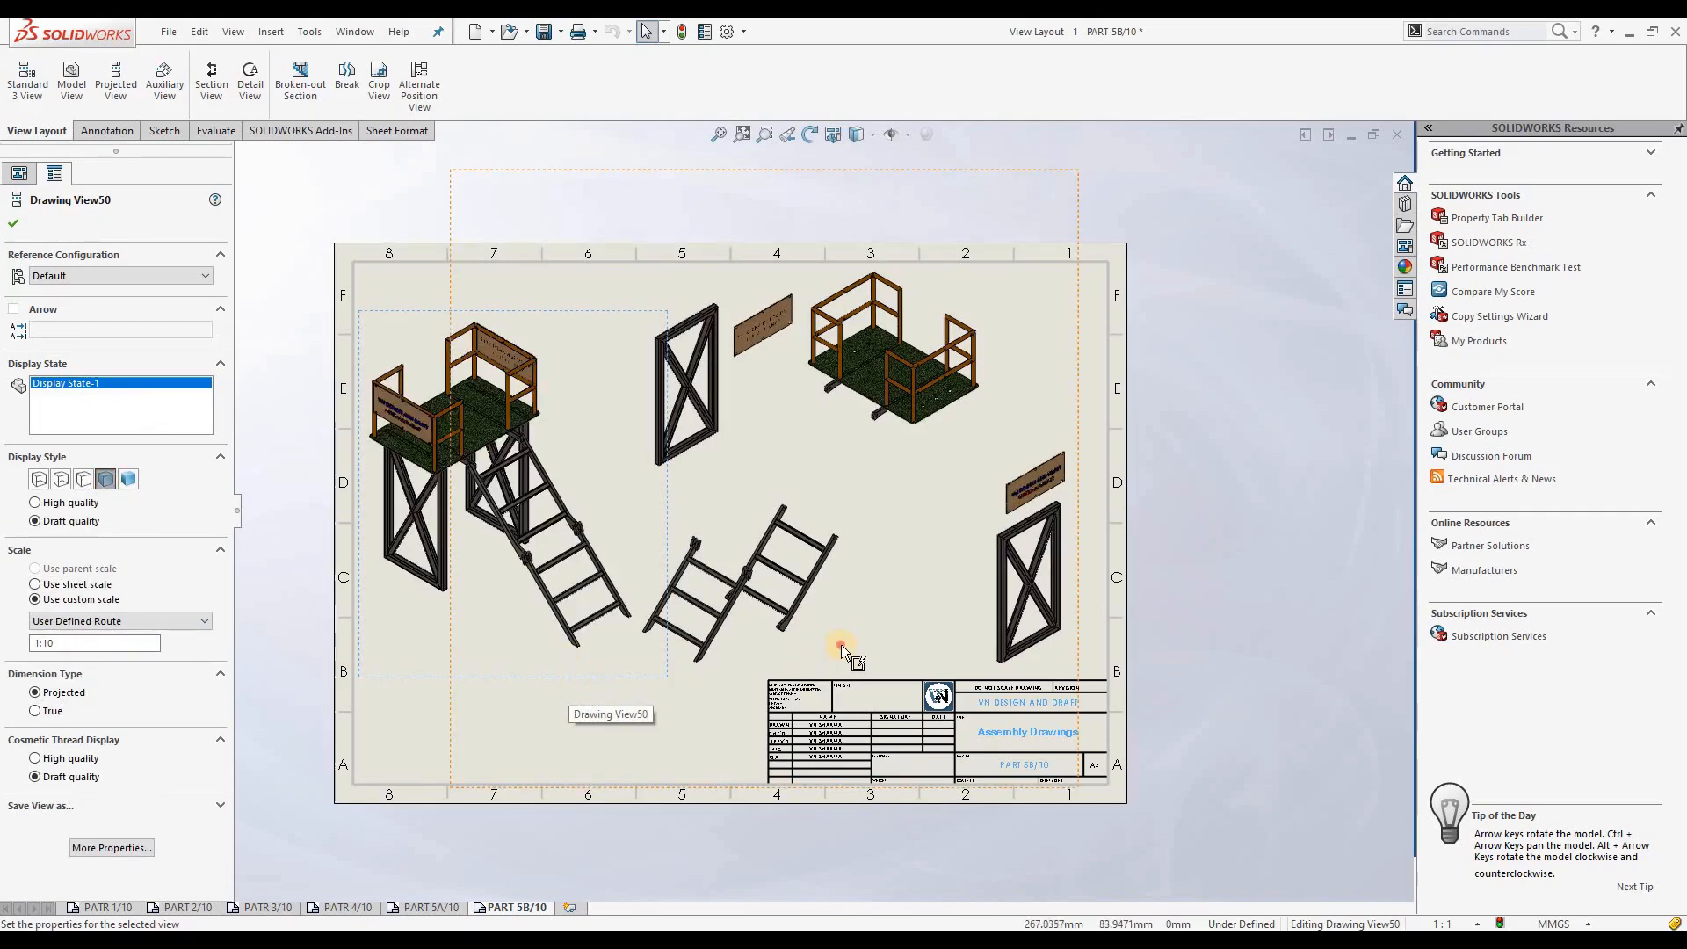
Shift the exploded view slightly right and the assembled view slightly right and down to space them on the sheet
{"action": "left_click", "coordinate": [1080, 608]}
{"action": "left_click_drag", "start_coordinate": [1077, 599], "coordinate": [1102, 601]}
{"action": "left_click", "coordinate": [580, 672]}
{"action": "left_click_drag", "start_coordinate": [583, 682], "coordinate": [593, 694]}
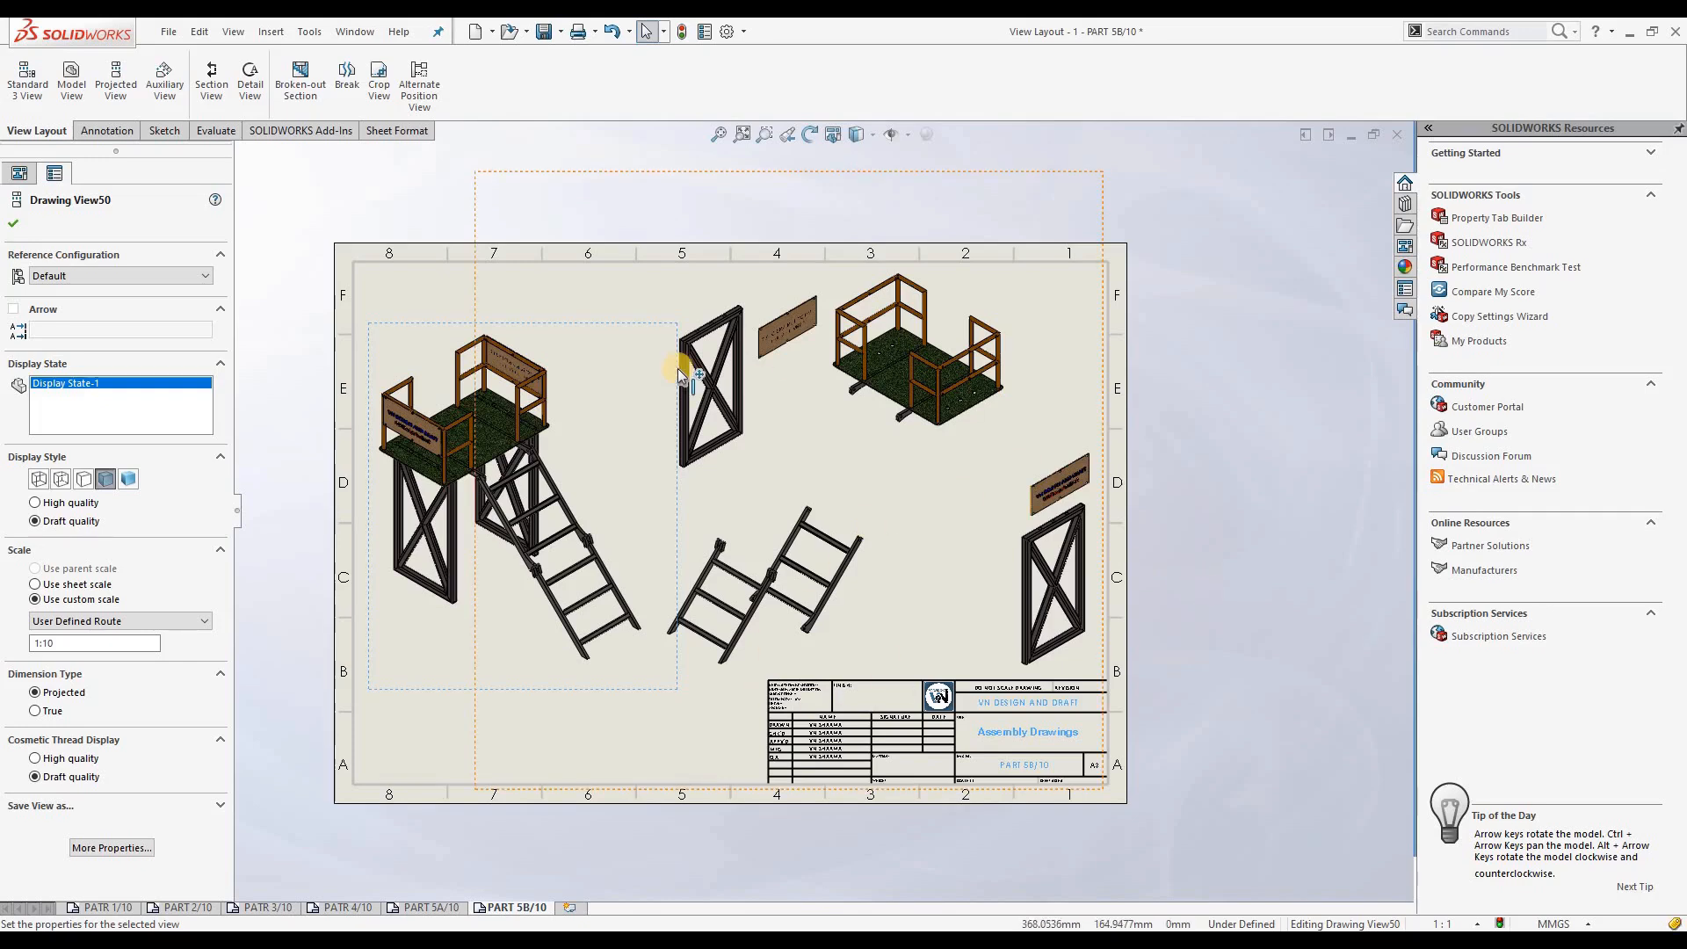
{"action": "left_click", "coordinate": [539, 715]}
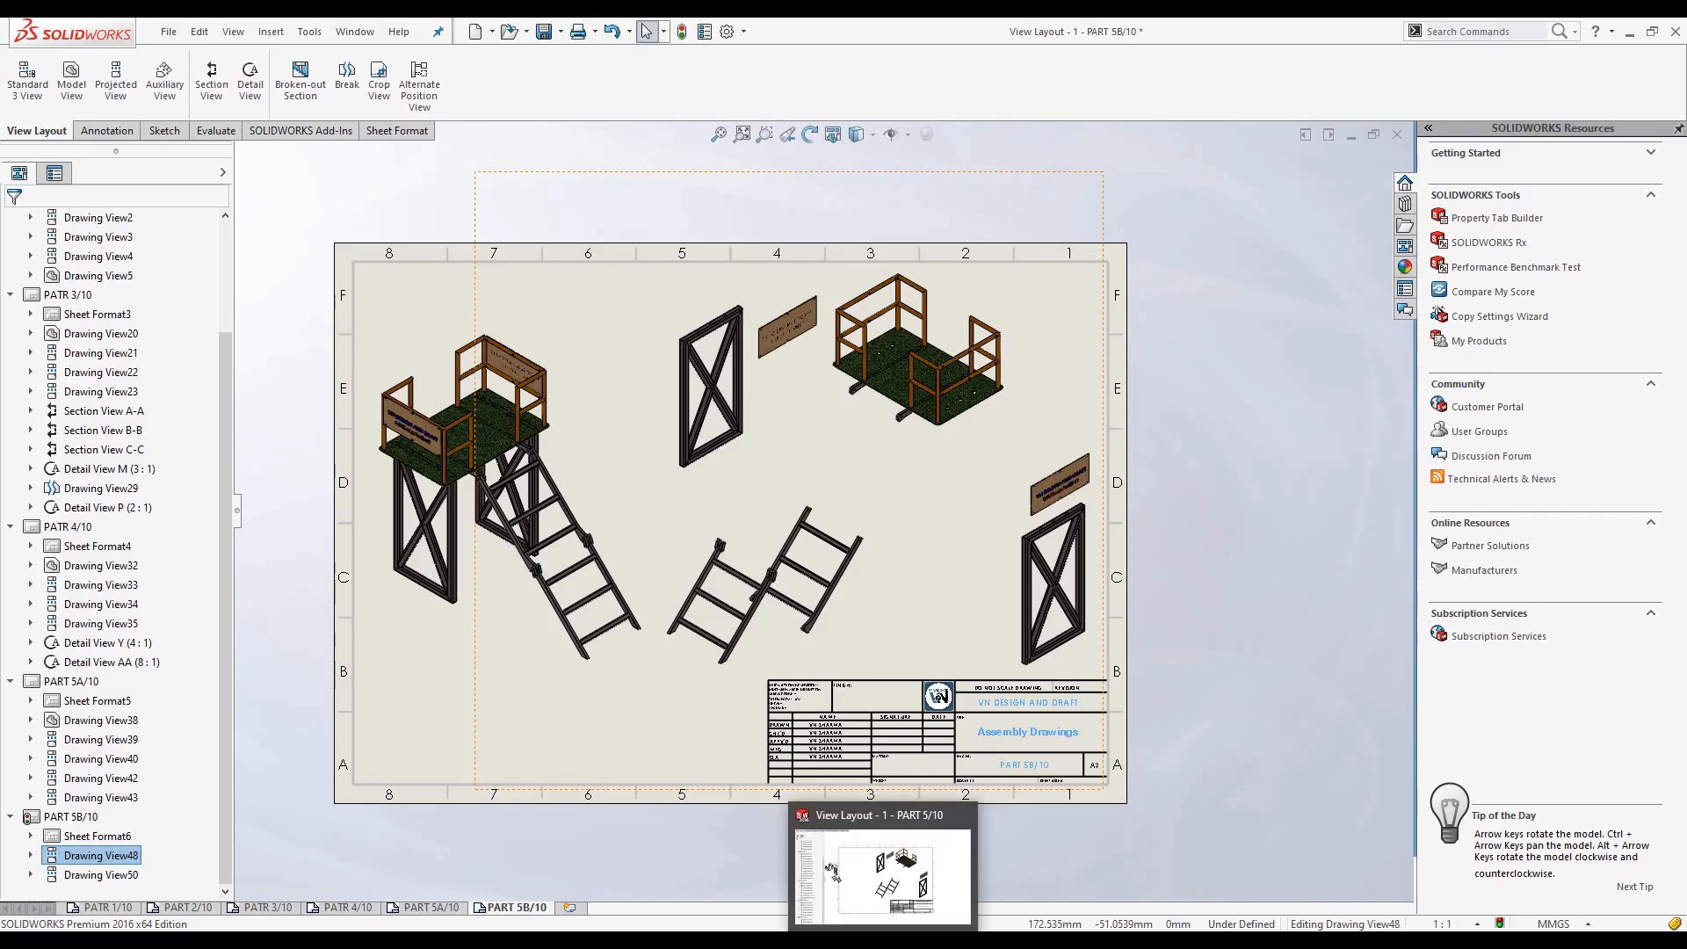
Open the PART-5 assembly from the PART-05 folder without rebuilding it
{"action": "left_click", "coordinate": [168, 32]}
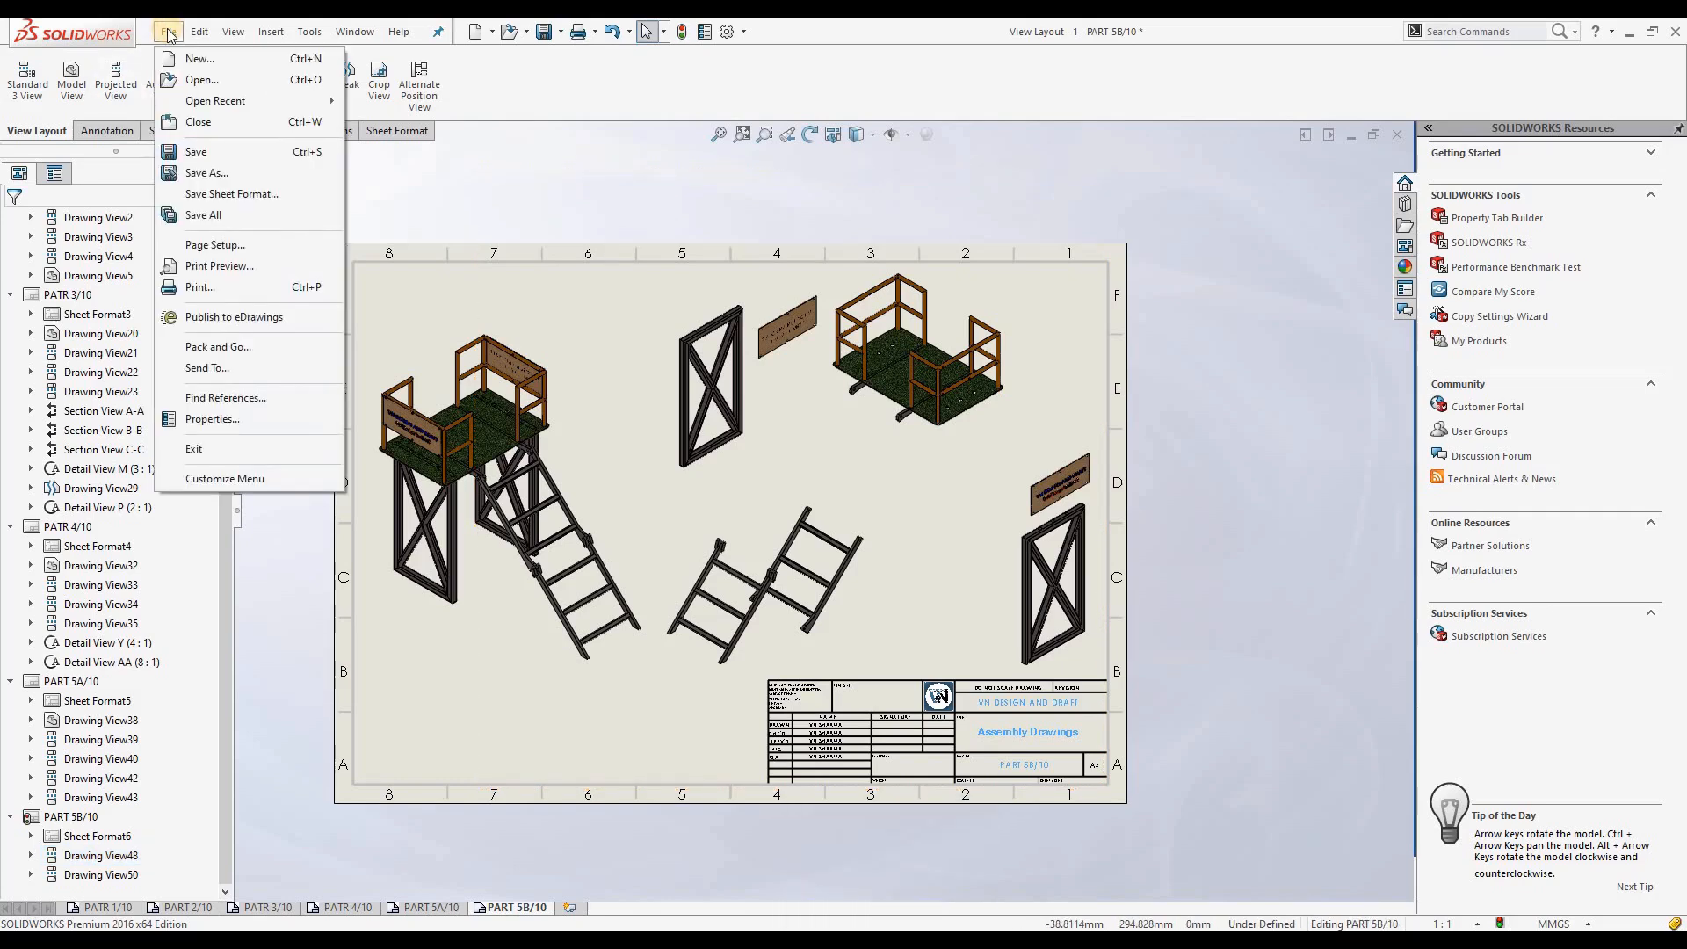
{"action": "left_click", "coordinate": [192, 80]}
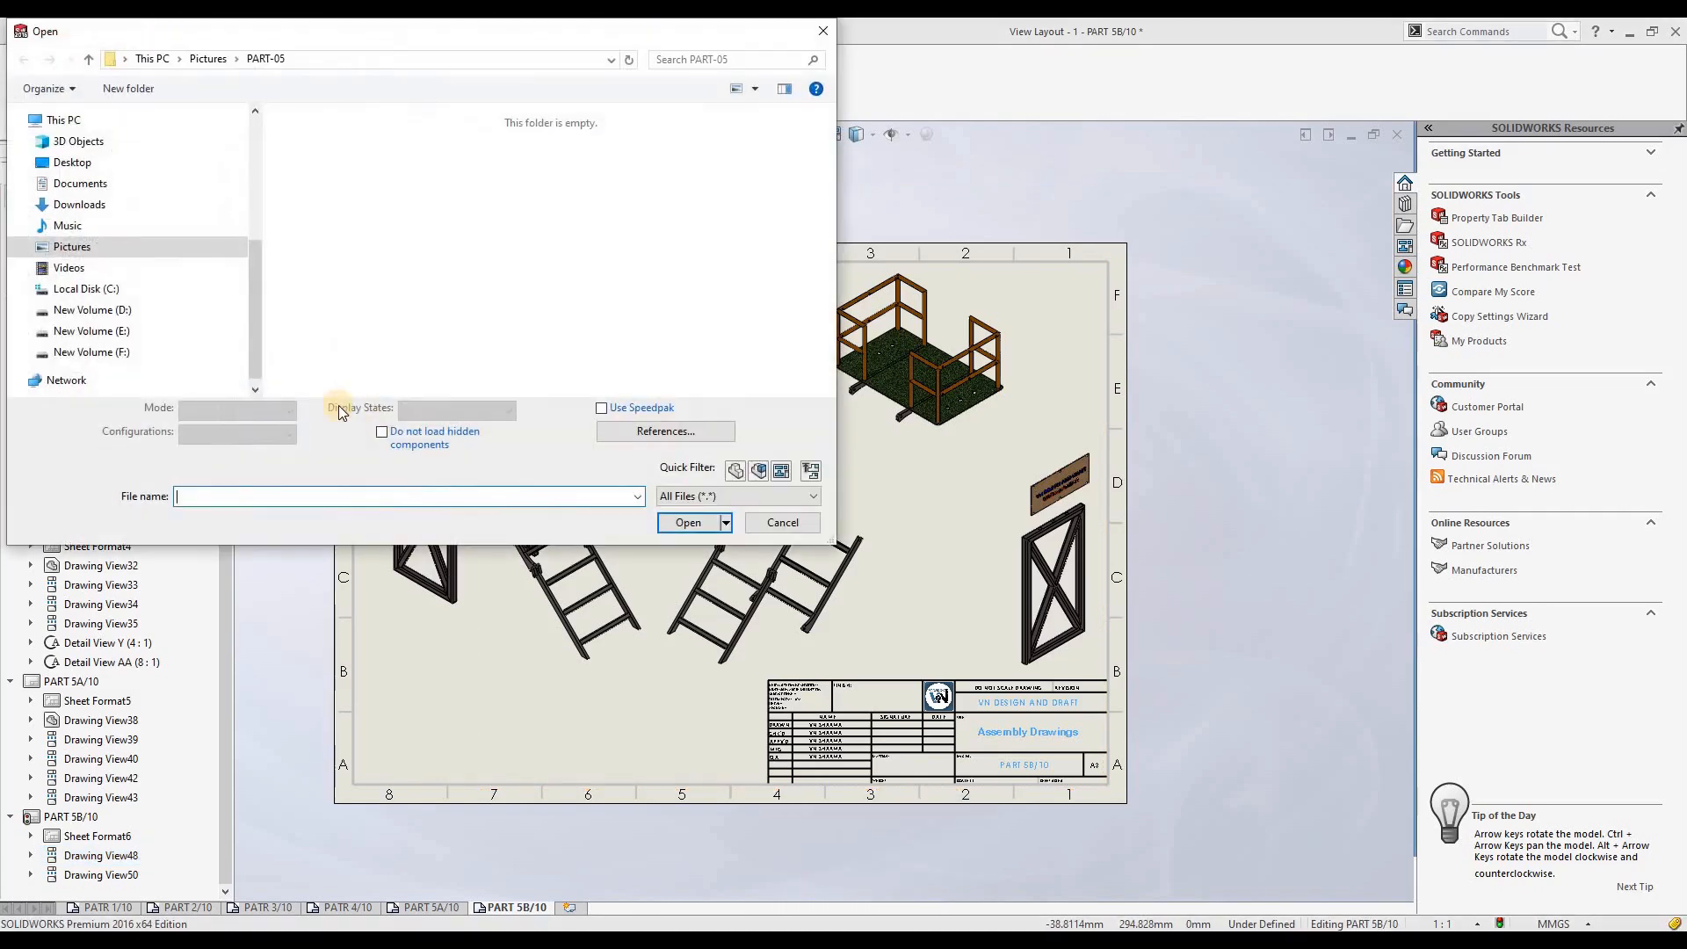
{"action": "left_click", "coordinate": [417, 242]}
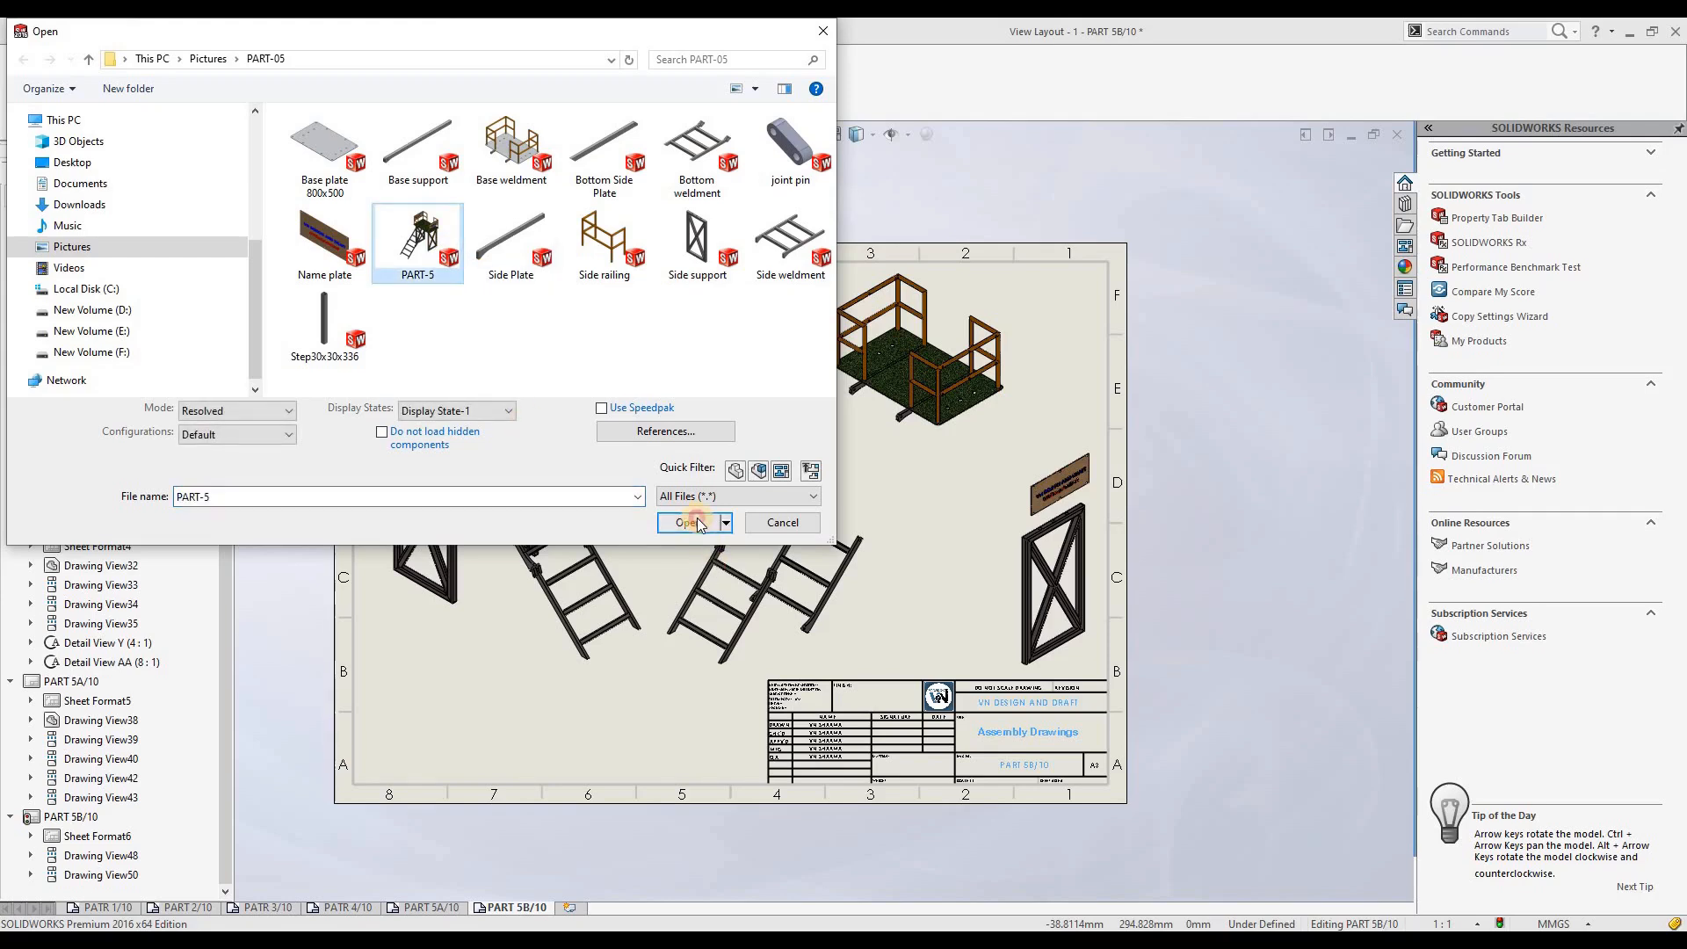
{"action": "left_click", "coordinate": [688, 524]}
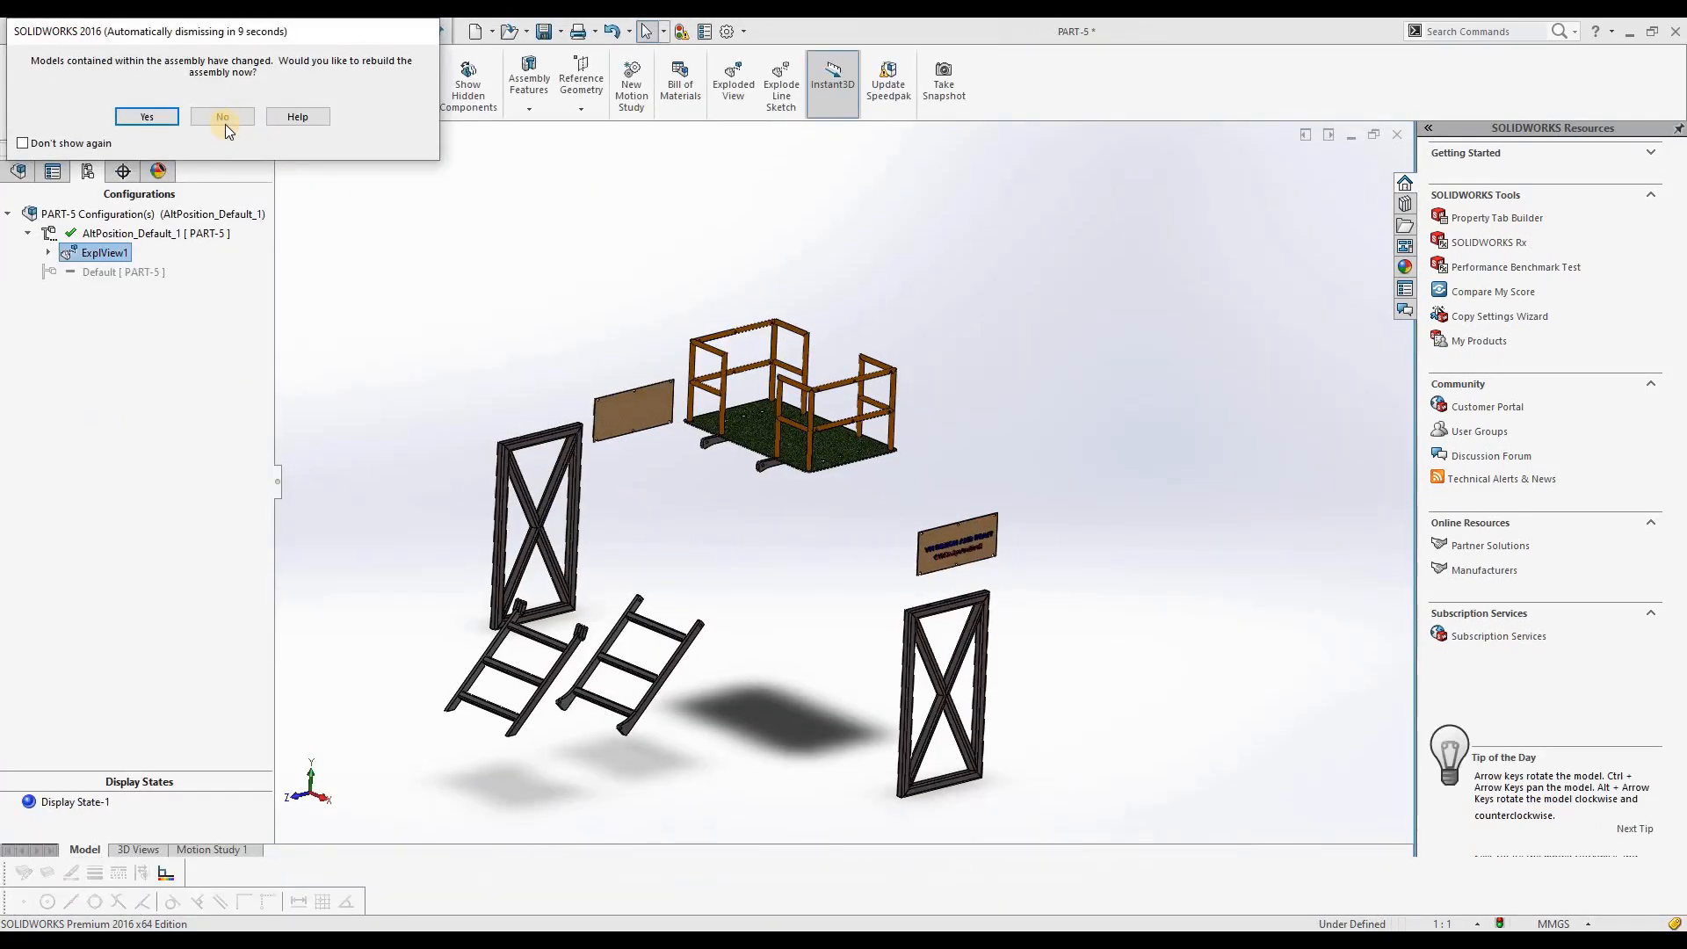
{"action": "left_click", "coordinate": [218, 118]}
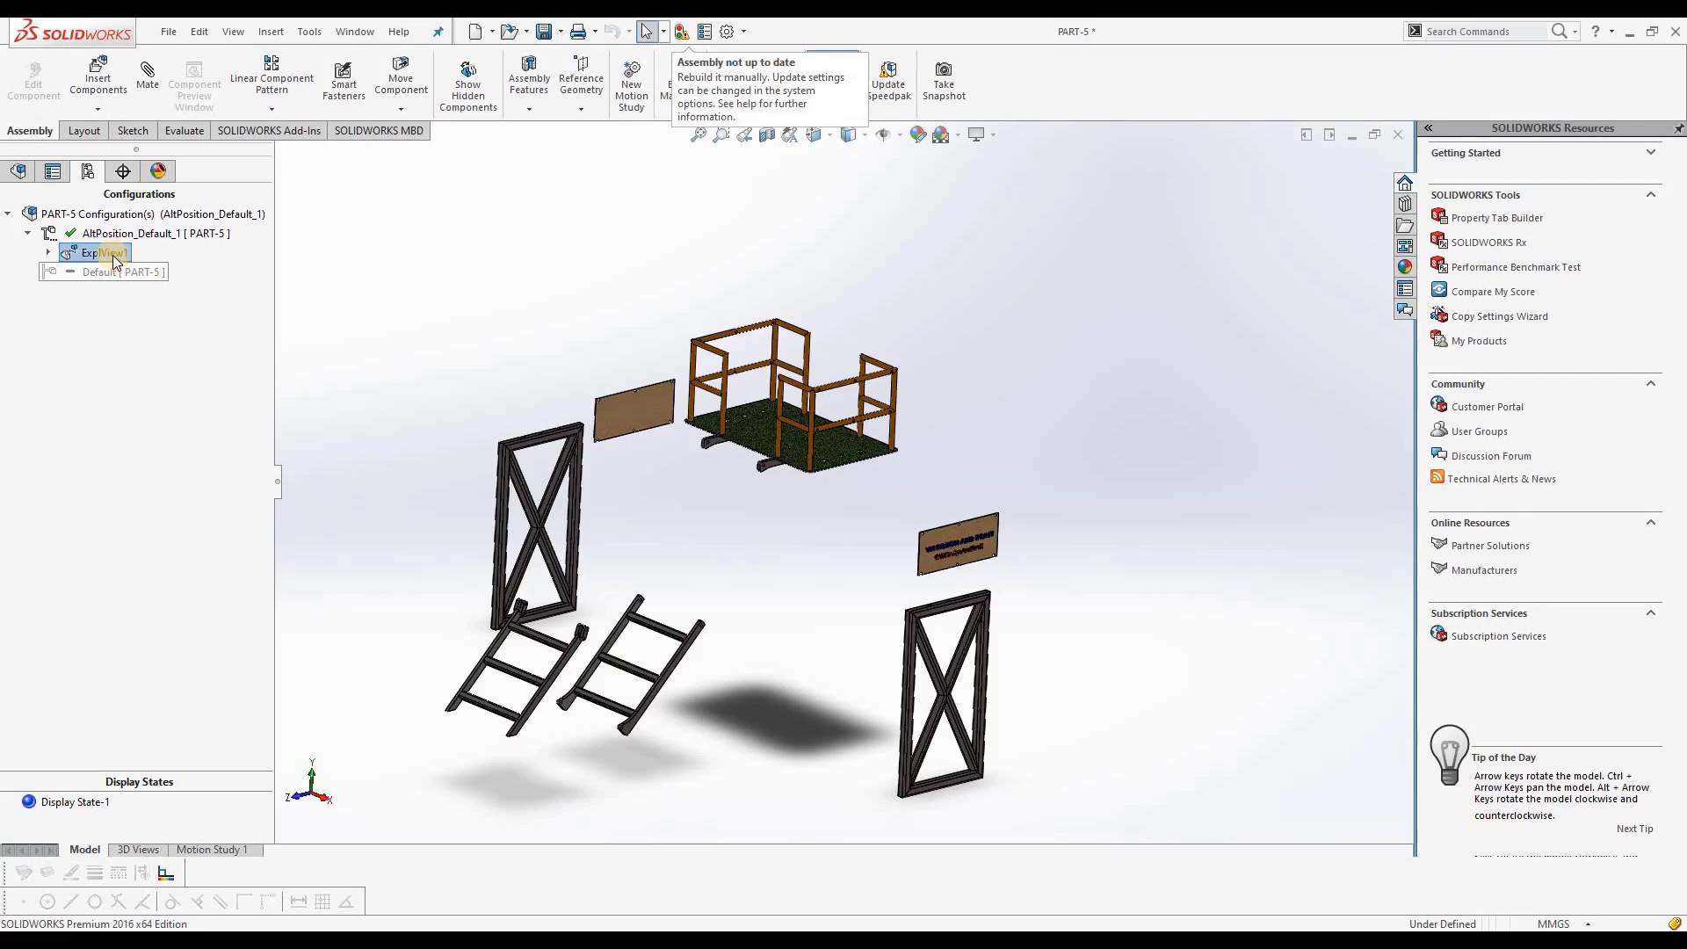
Collapse ExplView1 to bring the assembly back together
{"action": "right_click", "coordinate": [111, 254]}
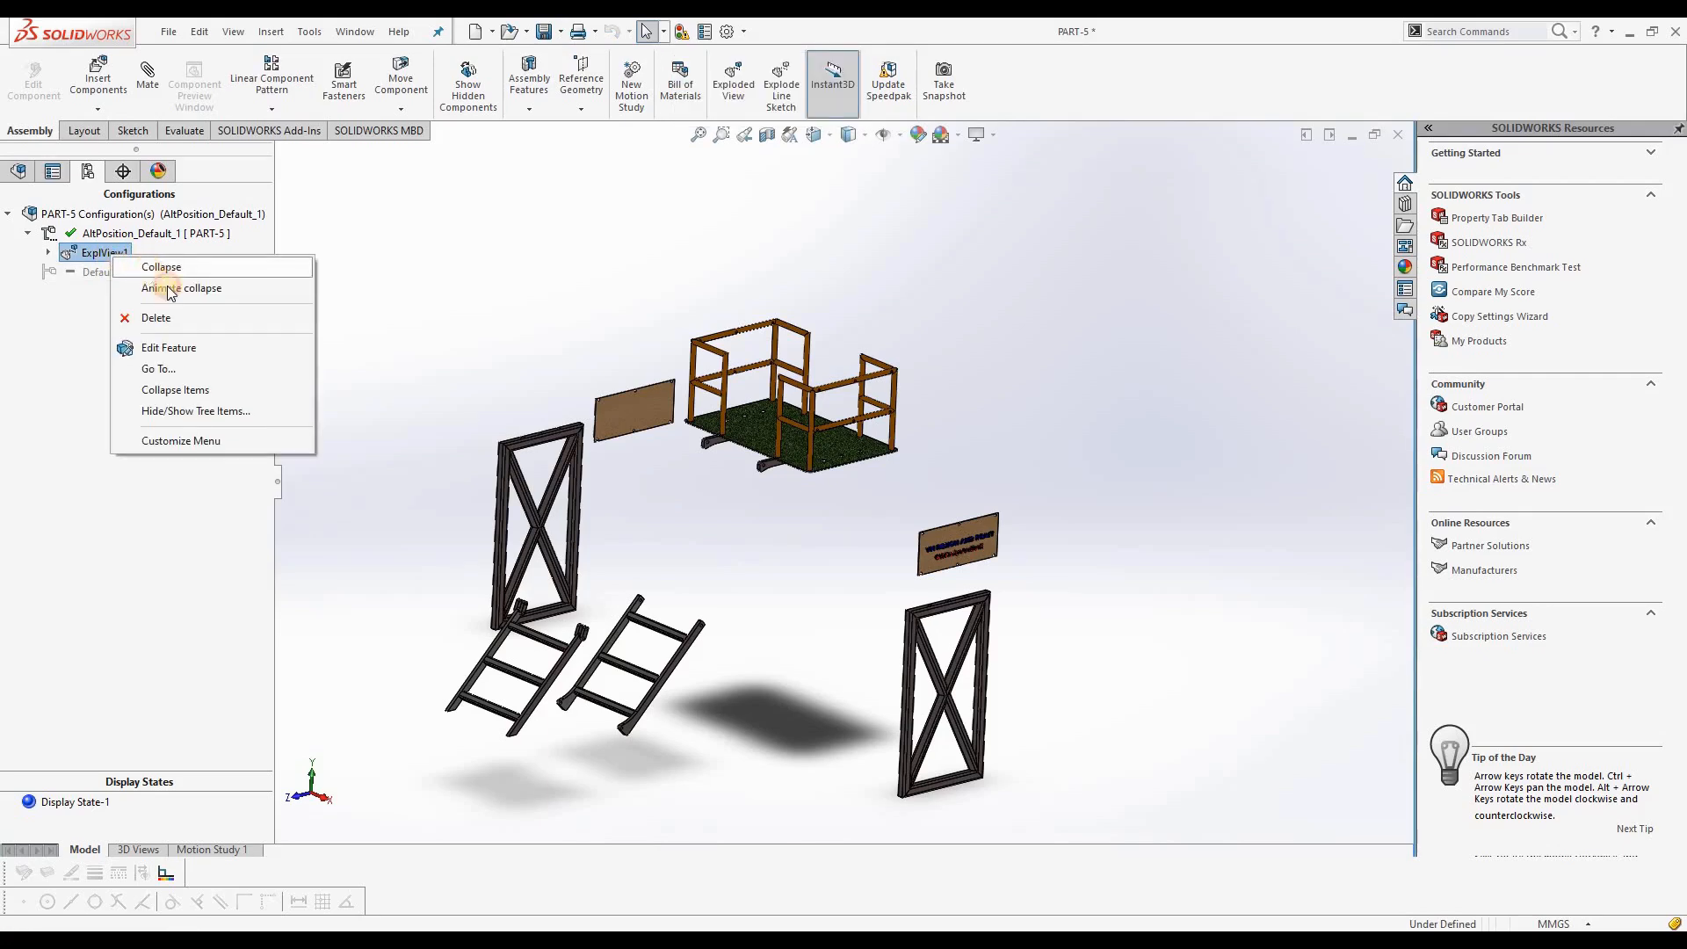
{"action": "left_click", "coordinate": [155, 264]}
{"action": "scroll", "coordinate": [802, 750], "scroll_direction": "down", "scroll_amount": 3}
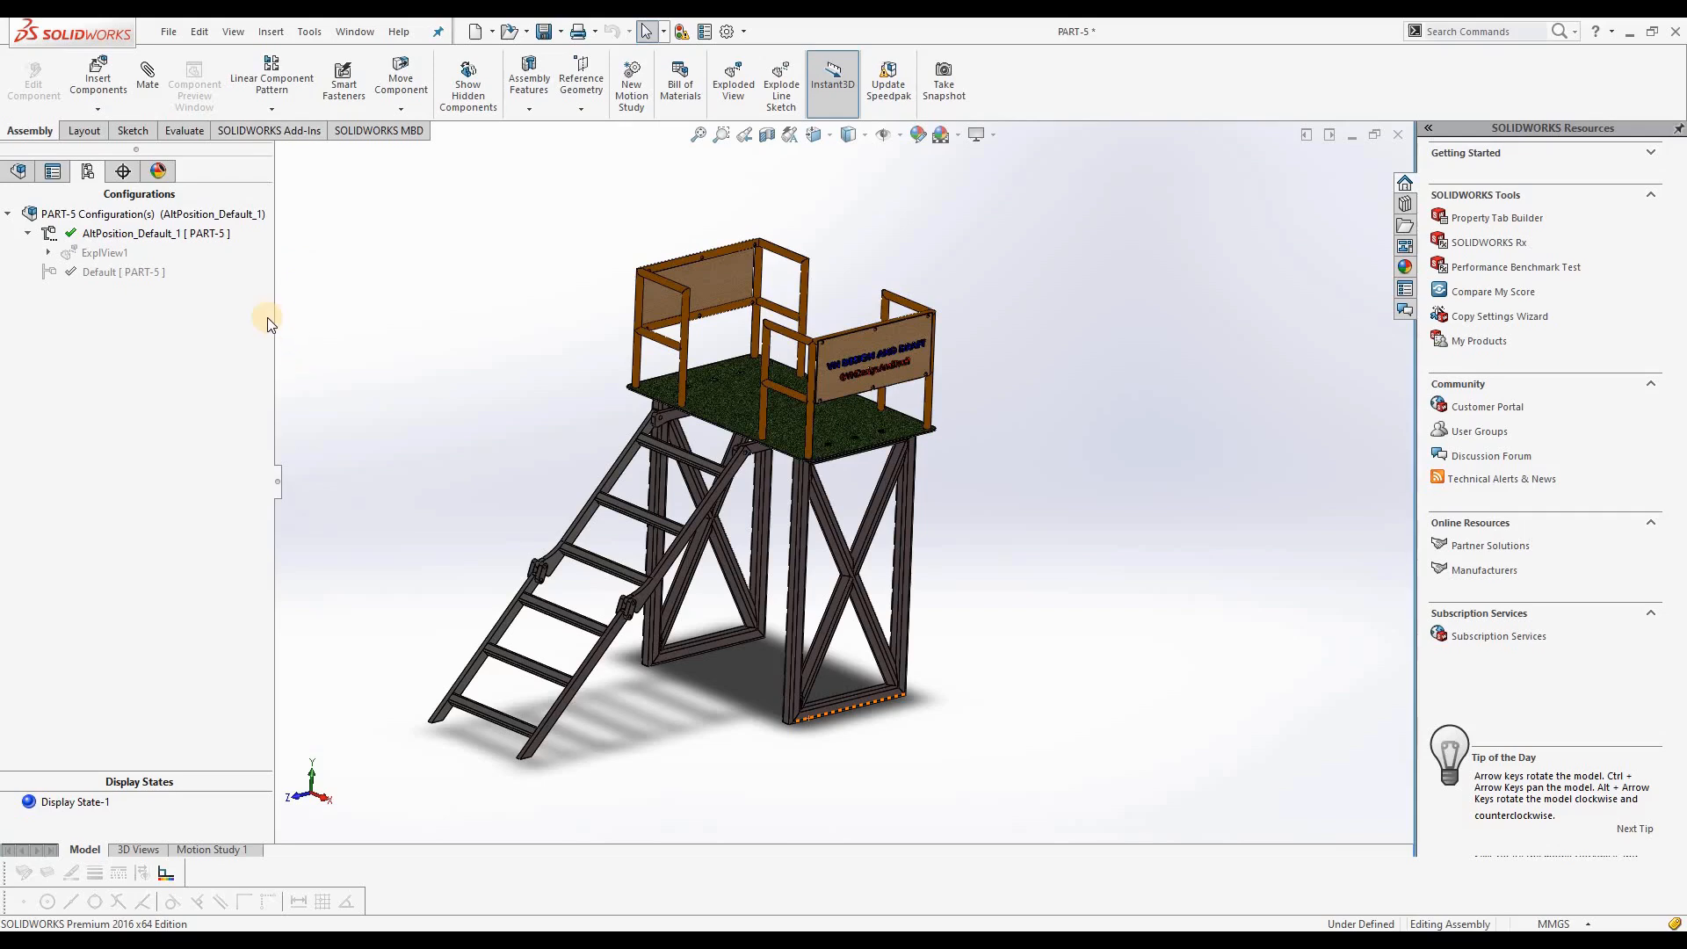
Start a new model break view under AltPosition_Default_1 and align its break step to the Right Plane
{"action": "right_click", "coordinate": [126, 232]}
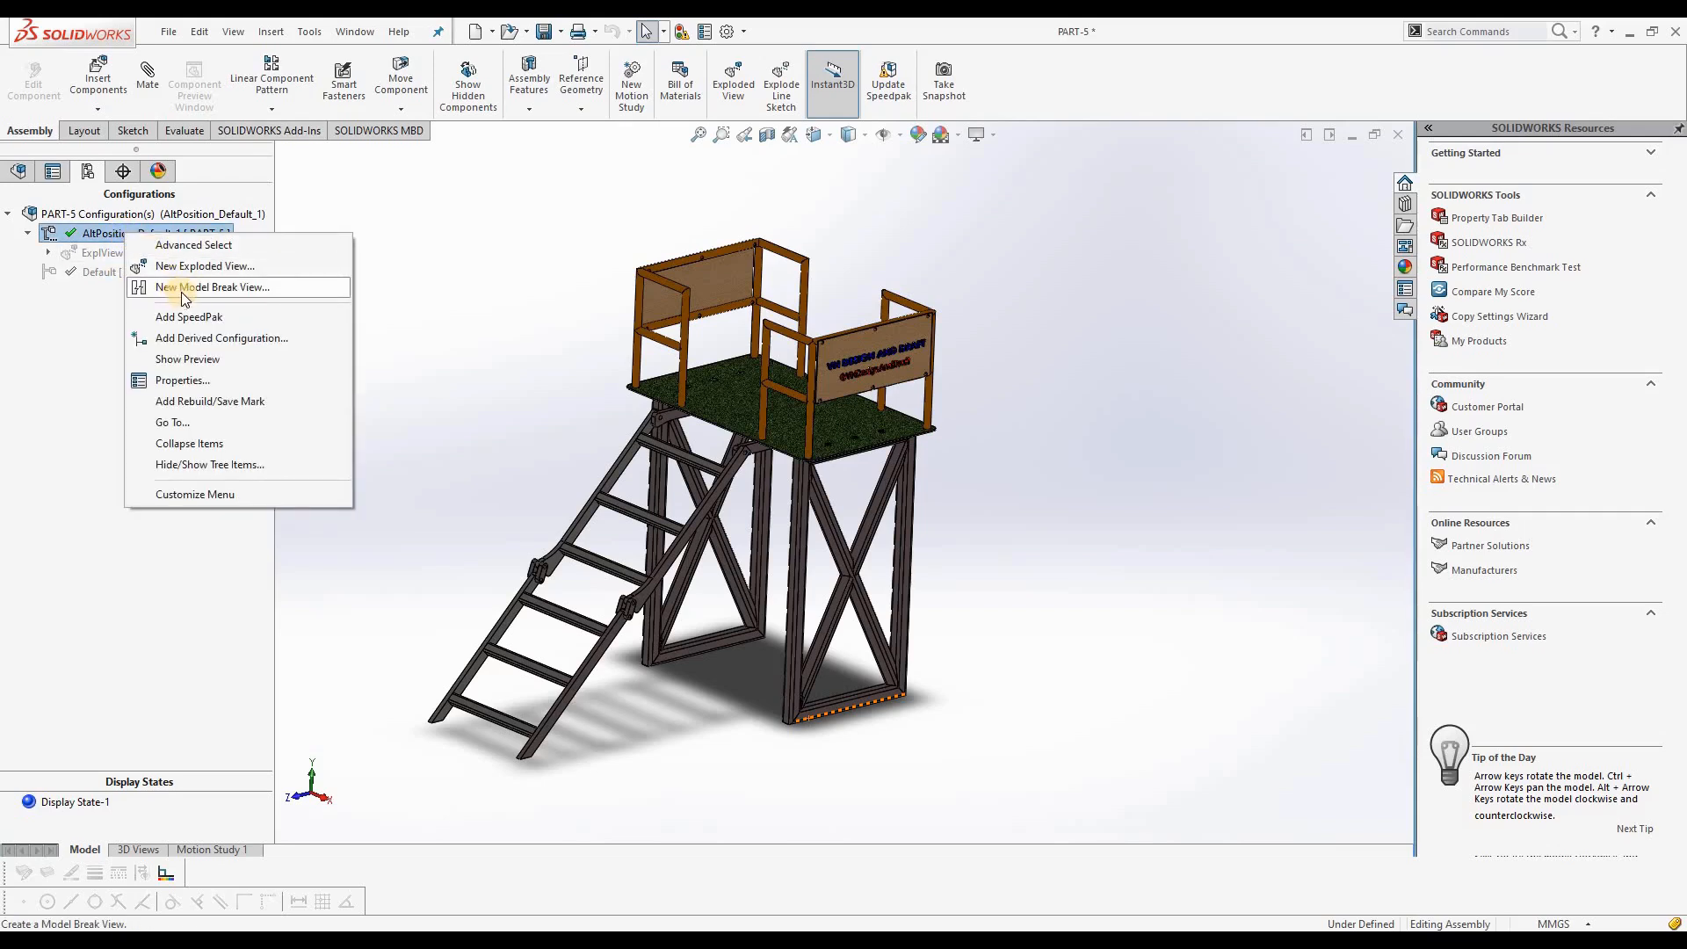
{"action": "left_click", "coordinate": [245, 302]}
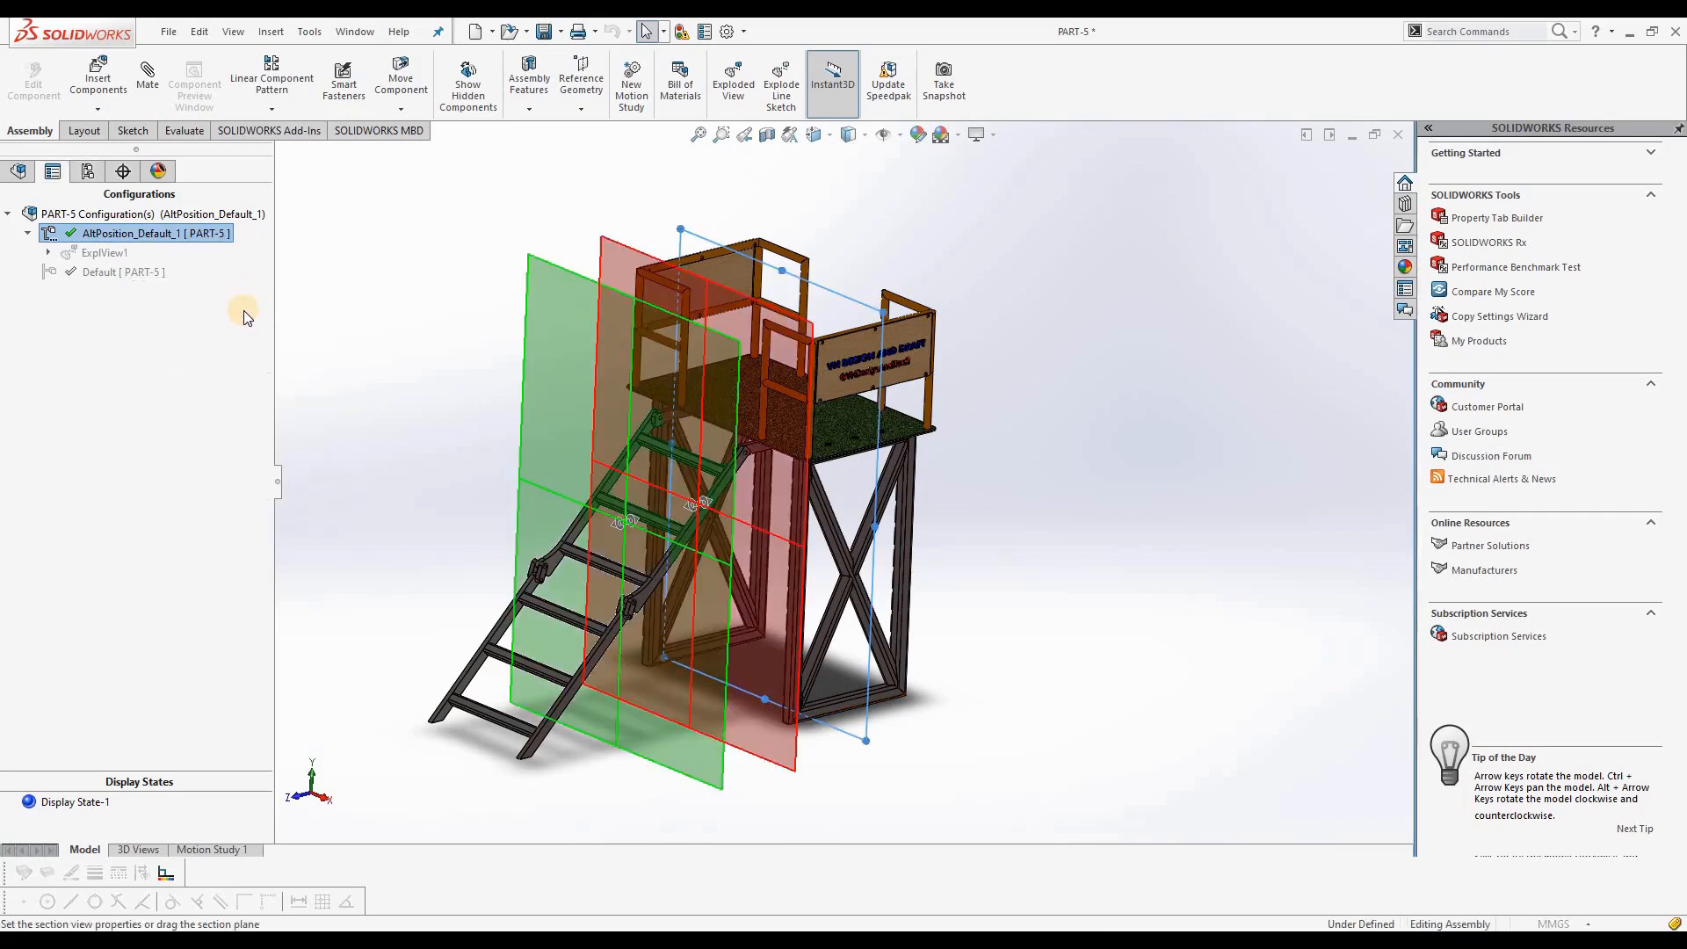
{"action": "middle_click_drag", "start_coordinate": [1021, 551], "coordinate": [1016, 538]}
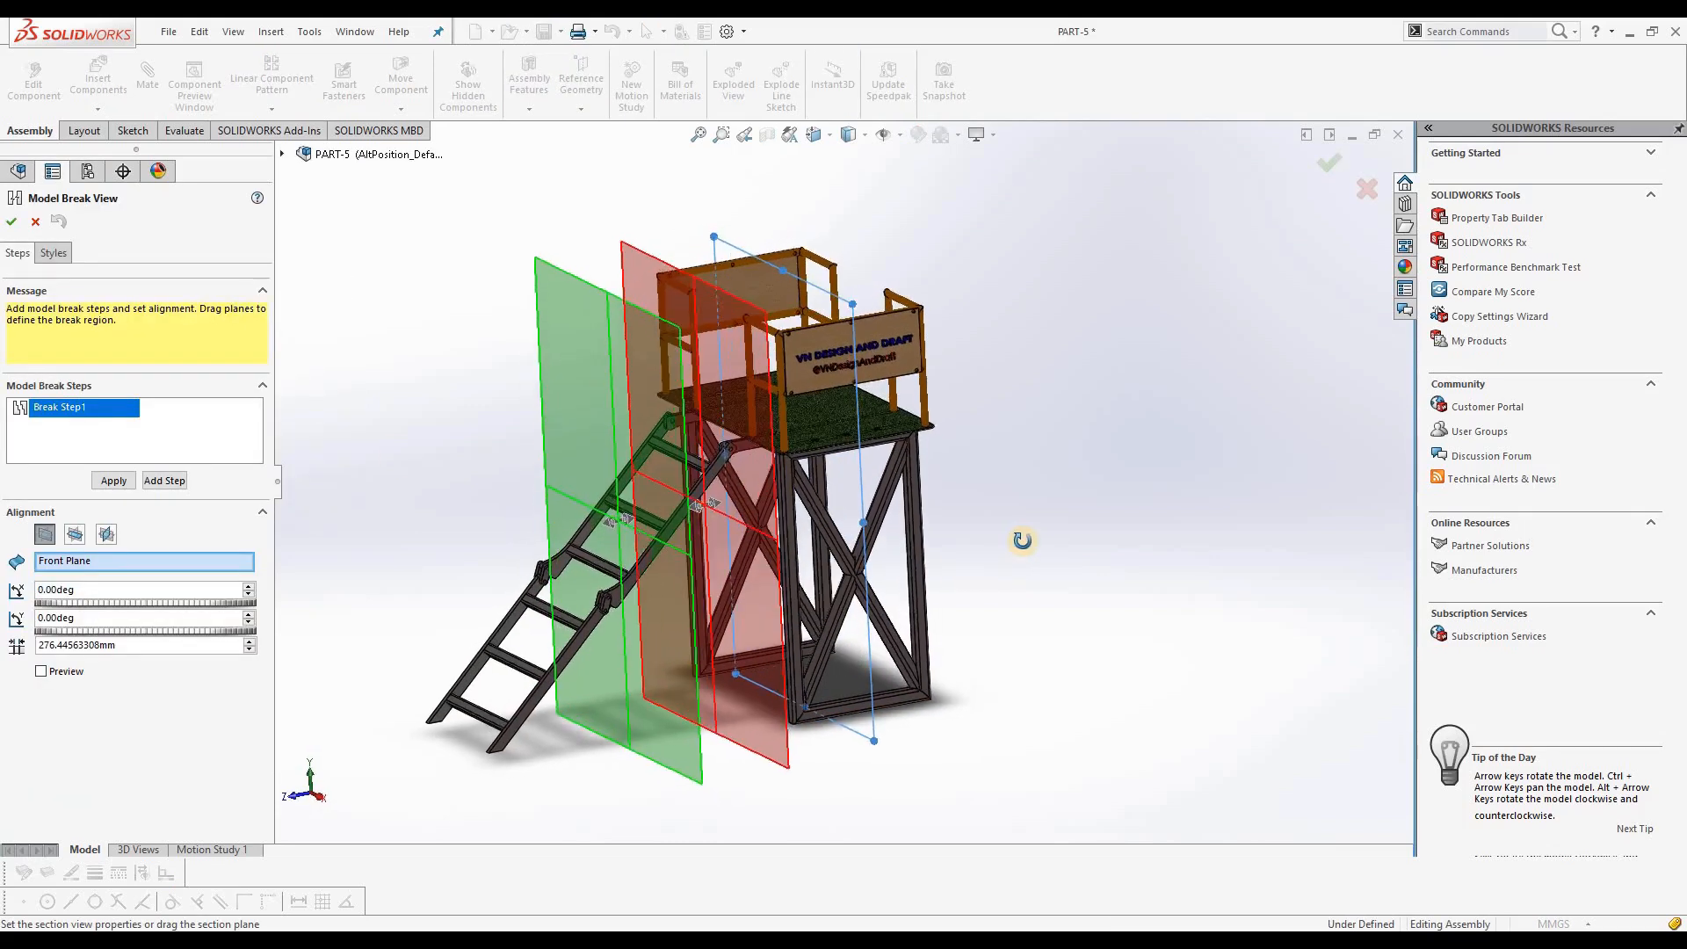
{"action": "left_click", "coordinate": [75, 535]}
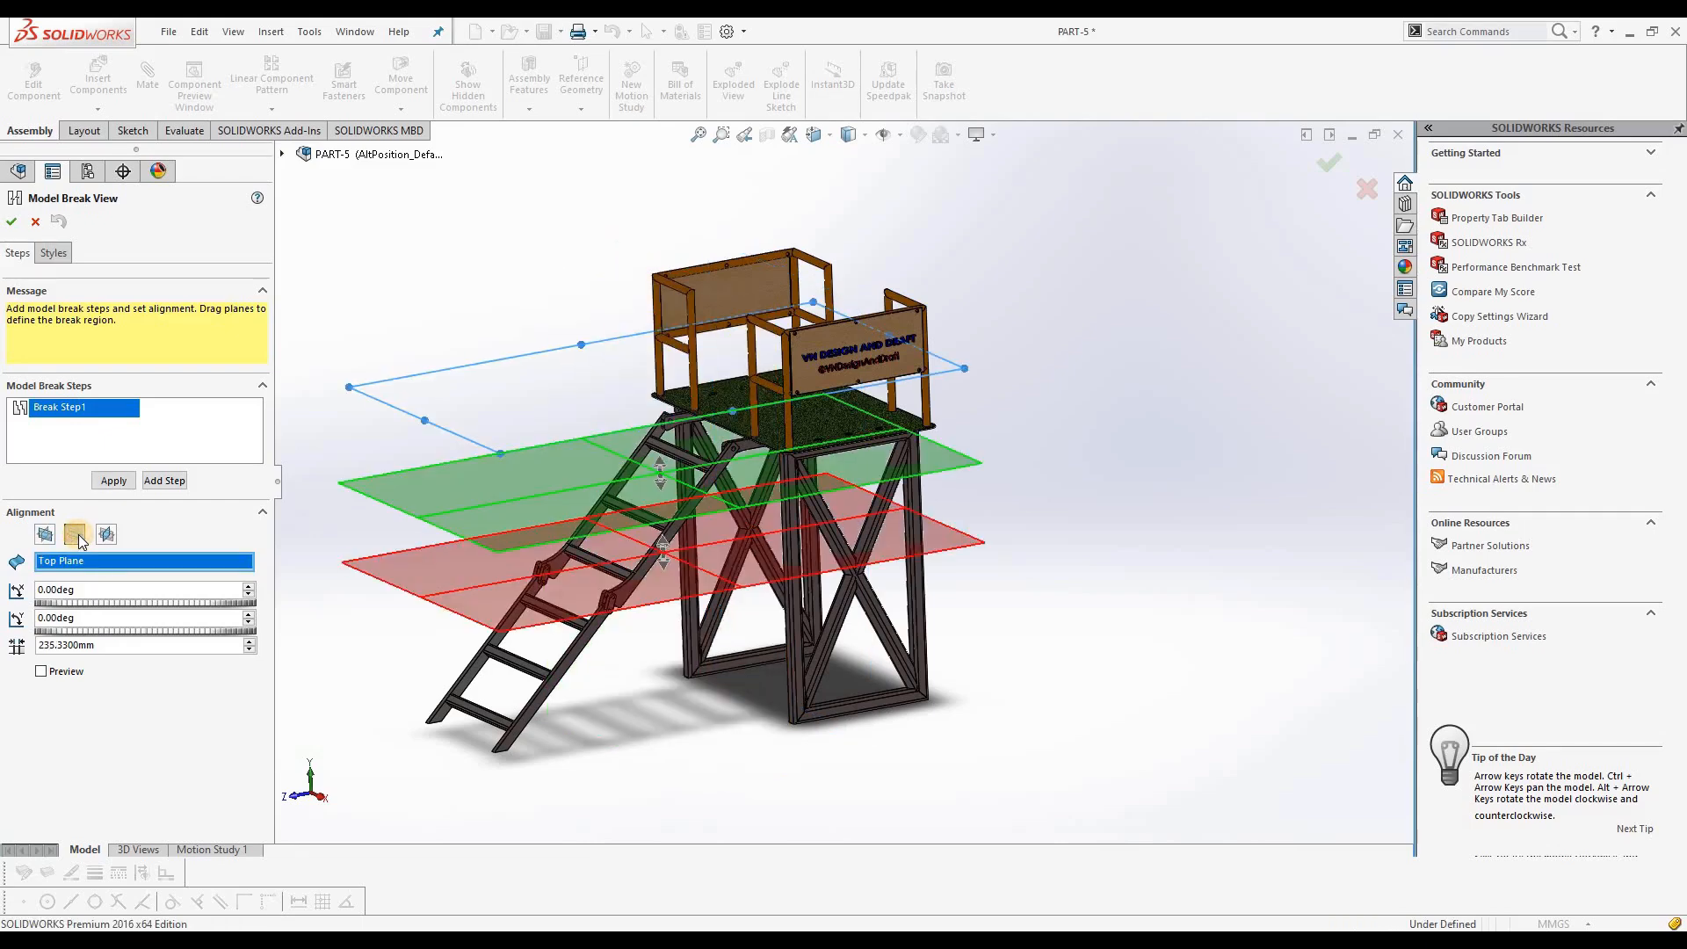
{"action": "left_click", "coordinate": [106, 534]}
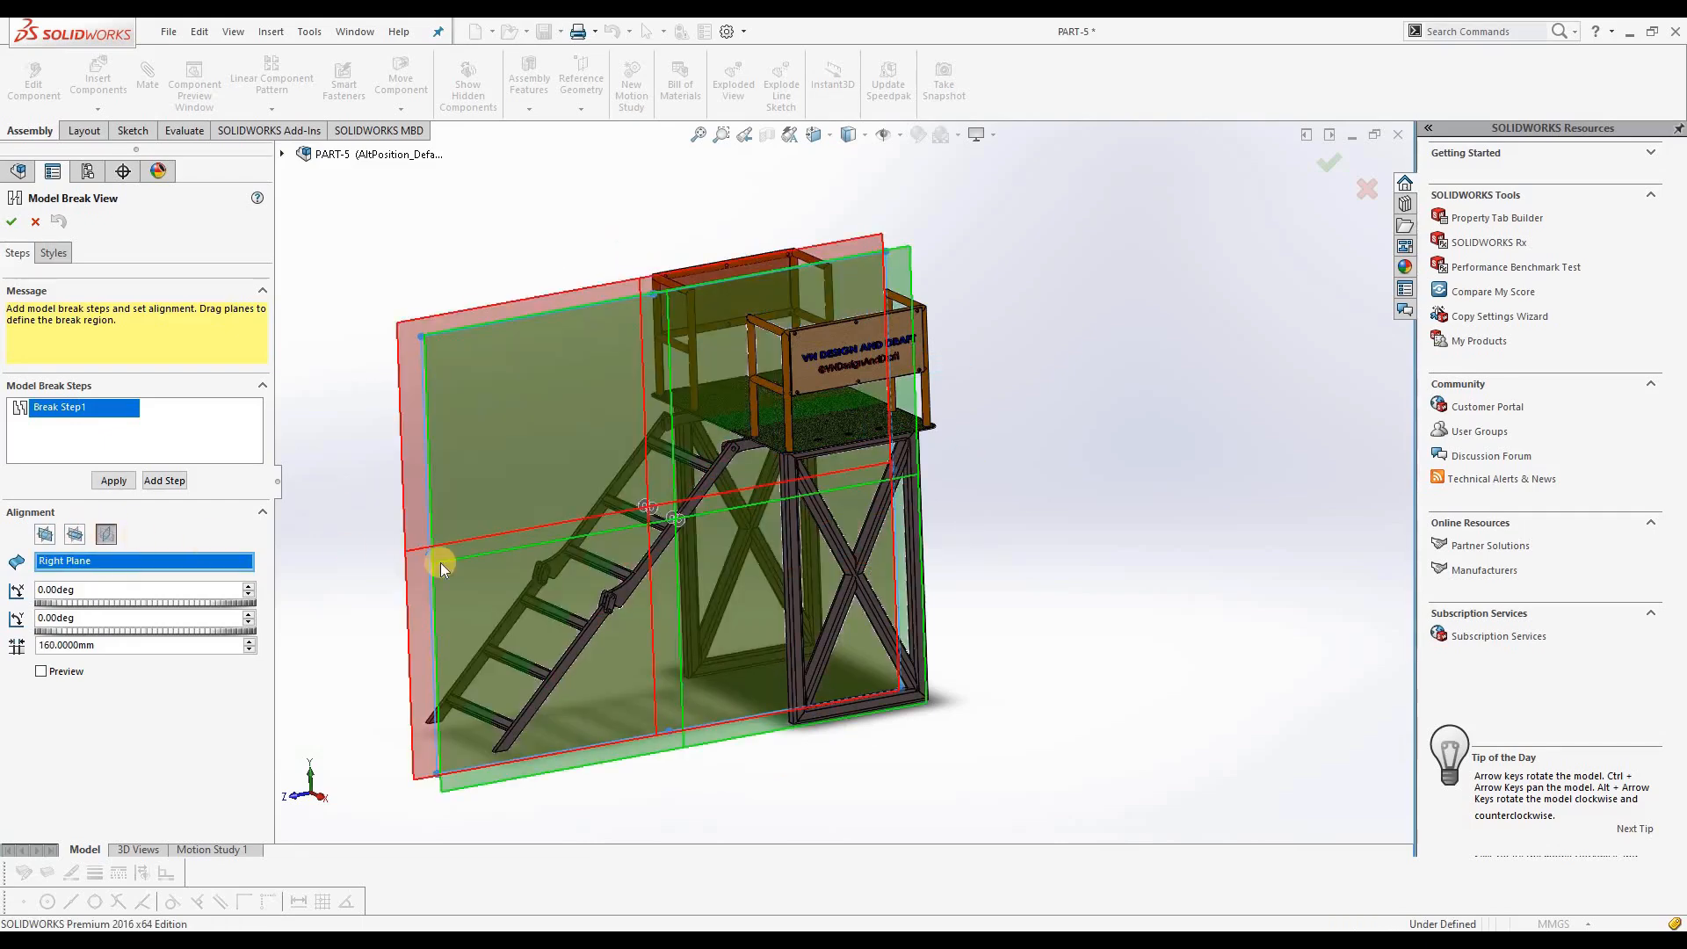
Spread the break planes across the middle of the assembly to a 320 mm region and finish the model break view
{"action": "mouse_move", "coordinate": [883, 565]}
{"action": "middle_mouse_down"}
{"action": "mouse_move", "coordinate": [990, 584]}
{"action": "mouse_move", "coordinate": [858, 557]}
{"action": "middle_mouse_up"}
{"action": "left_click_drag", "start_coordinate": [725, 543], "coordinate": [553, 480]}
{"action": "mouse_move", "coordinate": [800, 454]}
{"action": "middle_mouse_down"}
{"action": "mouse_move", "coordinate": [829, 380]}
{"action": "mouse_move", "coordinate": [998, 519]}
{"action": "mouse_move", "coordinate": [947, 502]}
{"action": "mouse_move", "coordinate": [979, 482]}
{"action": "middle_mouse_up"}
{"action": "left_click", "coordinate": [530, 507]}
{"action": "left_click_drag", "start_coordinate": [540, 497], "coordinate": [597, 503]}
{"action": "middle_click_drag", "start_coordinate": [726, 560], "coordinate": [615, 527]}
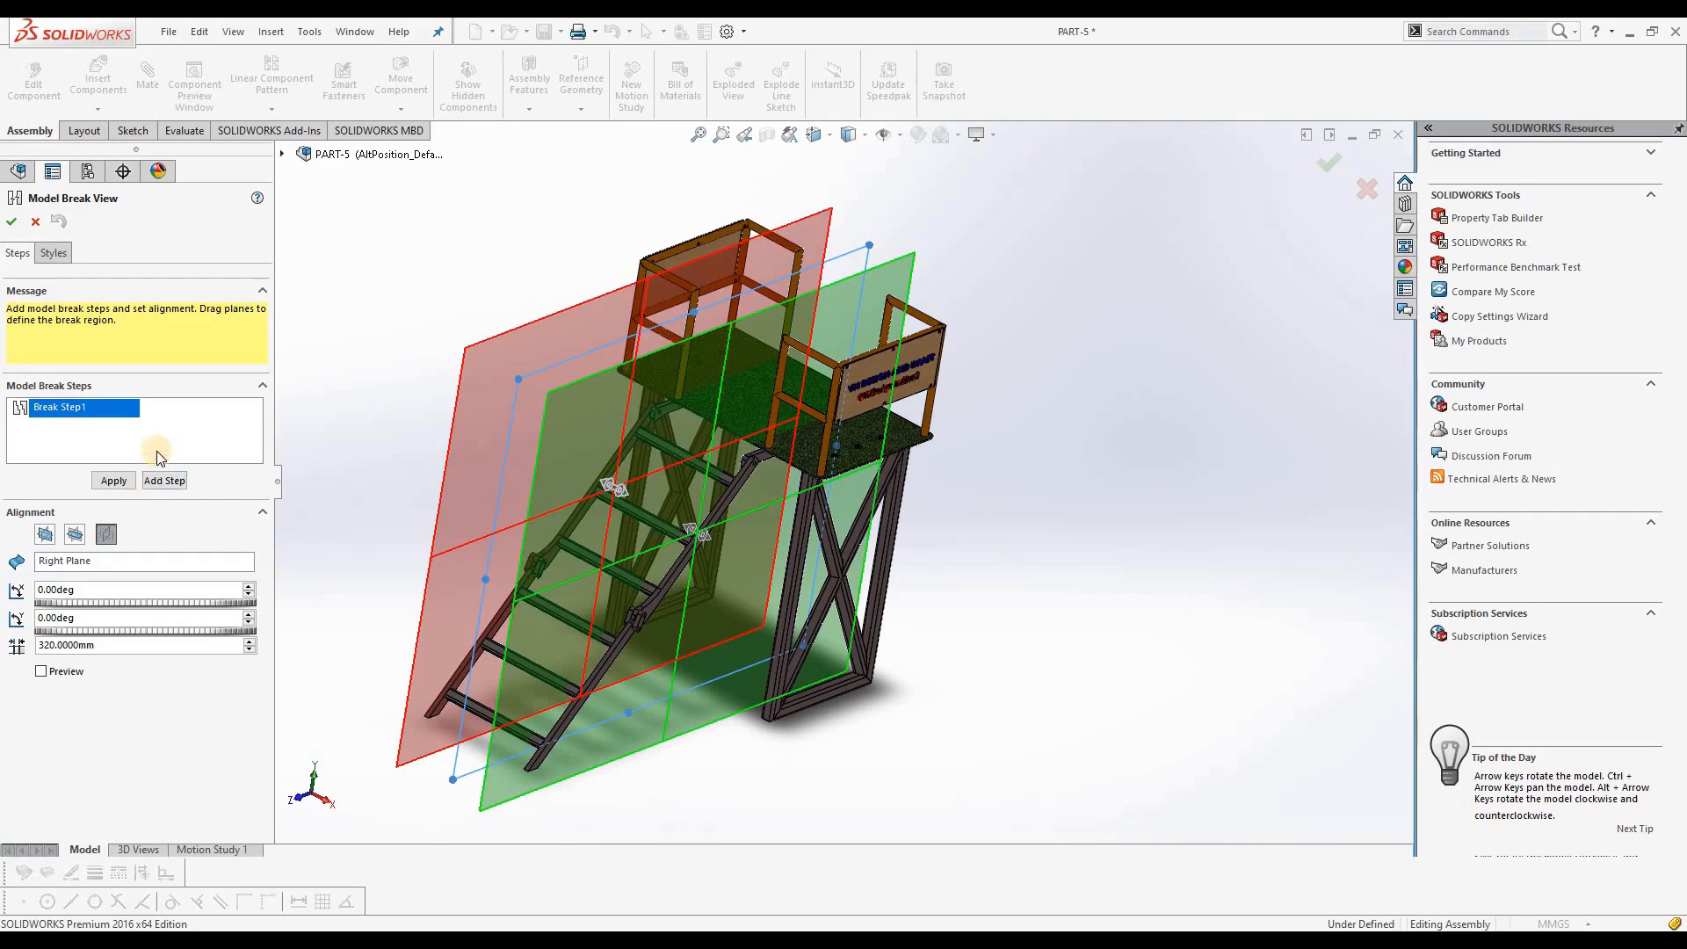
{"action": "left_click", "coordinate": [12, 226]}
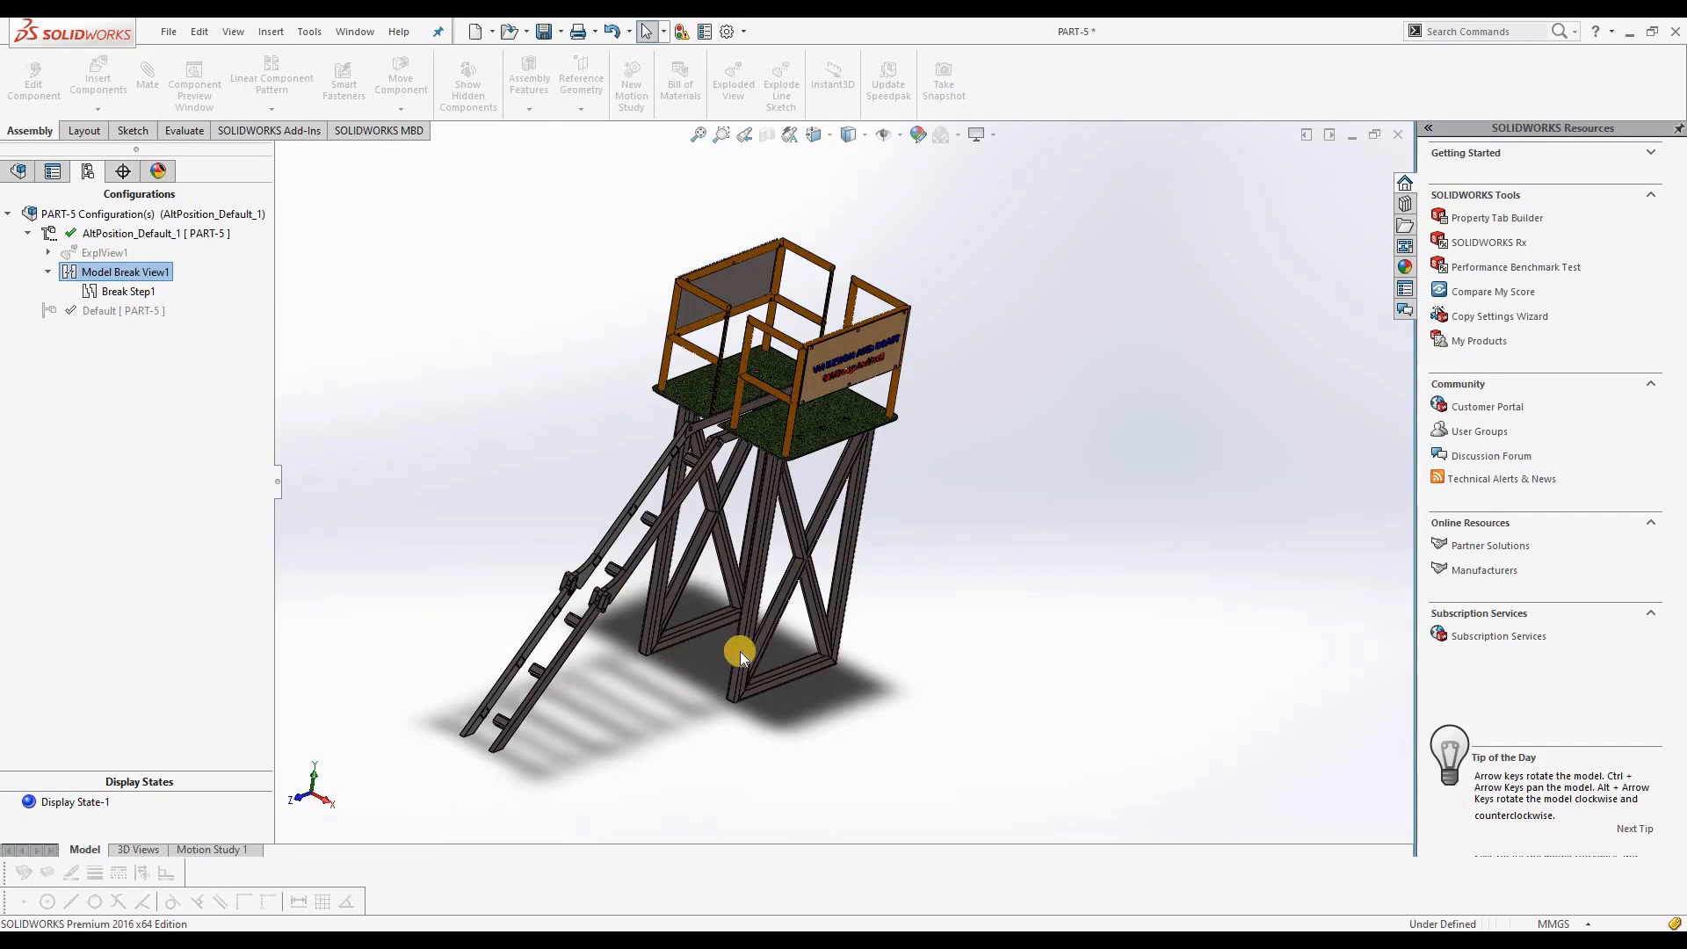
{"action": "middle_click_drag", "start_coordinate": [805, 616], "coordinate": [931, 456]}
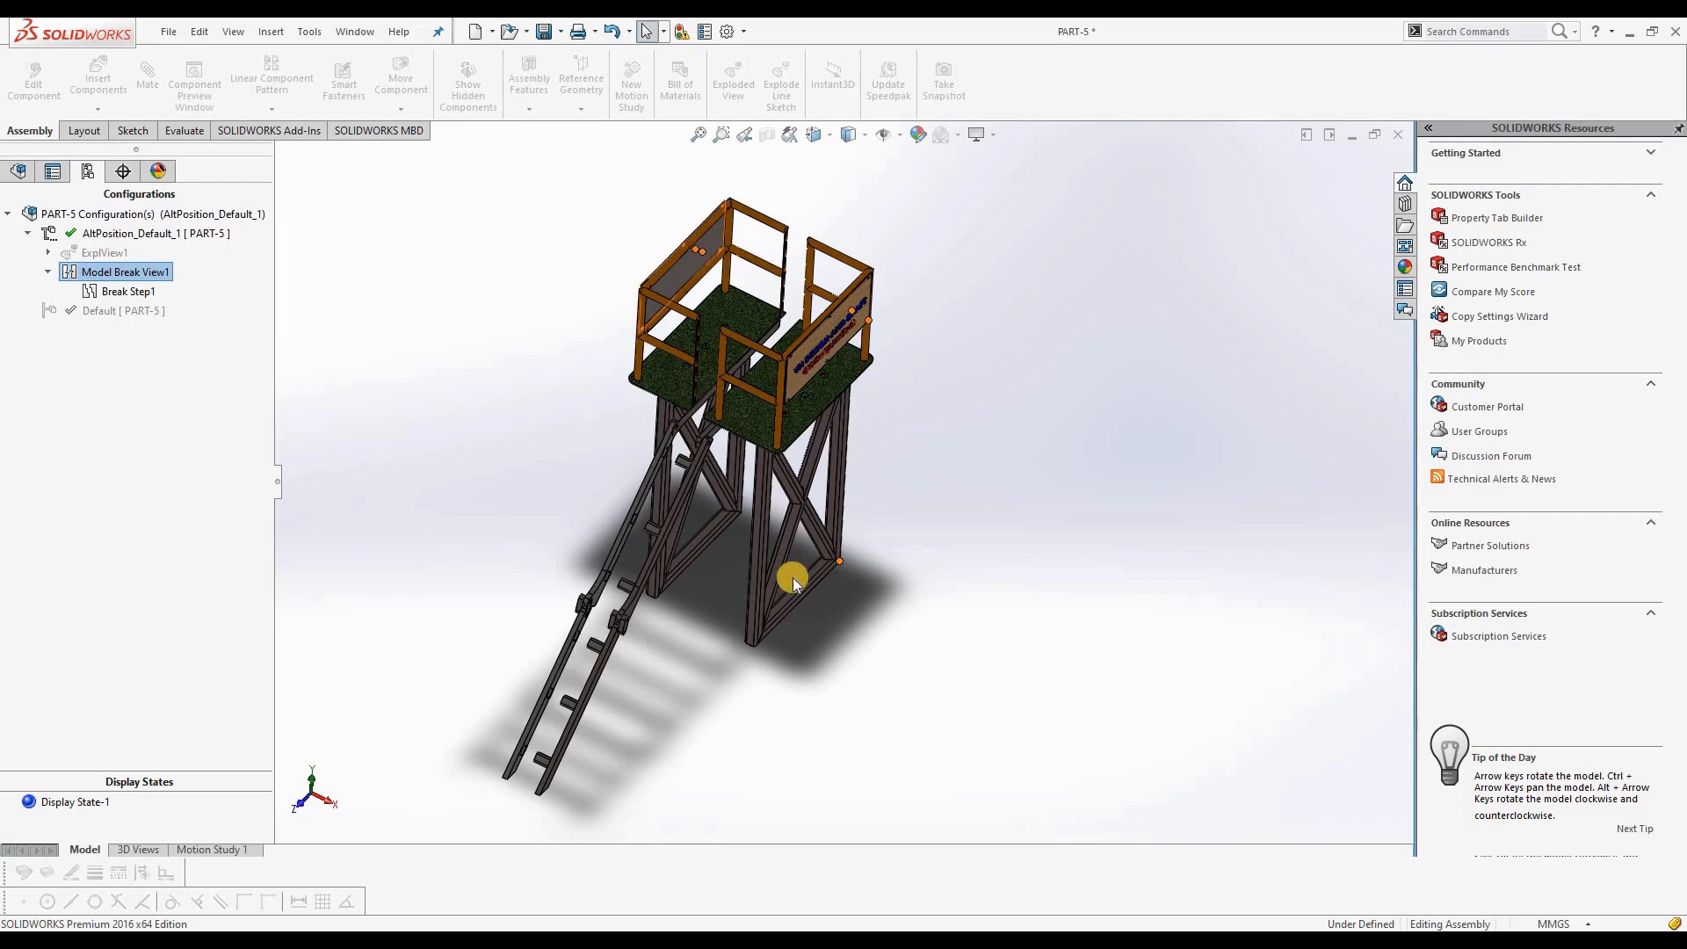
{"action": "scroll", "coordinate": [791, 332], "scroll_direction": "down", "scroll_amount": 3}
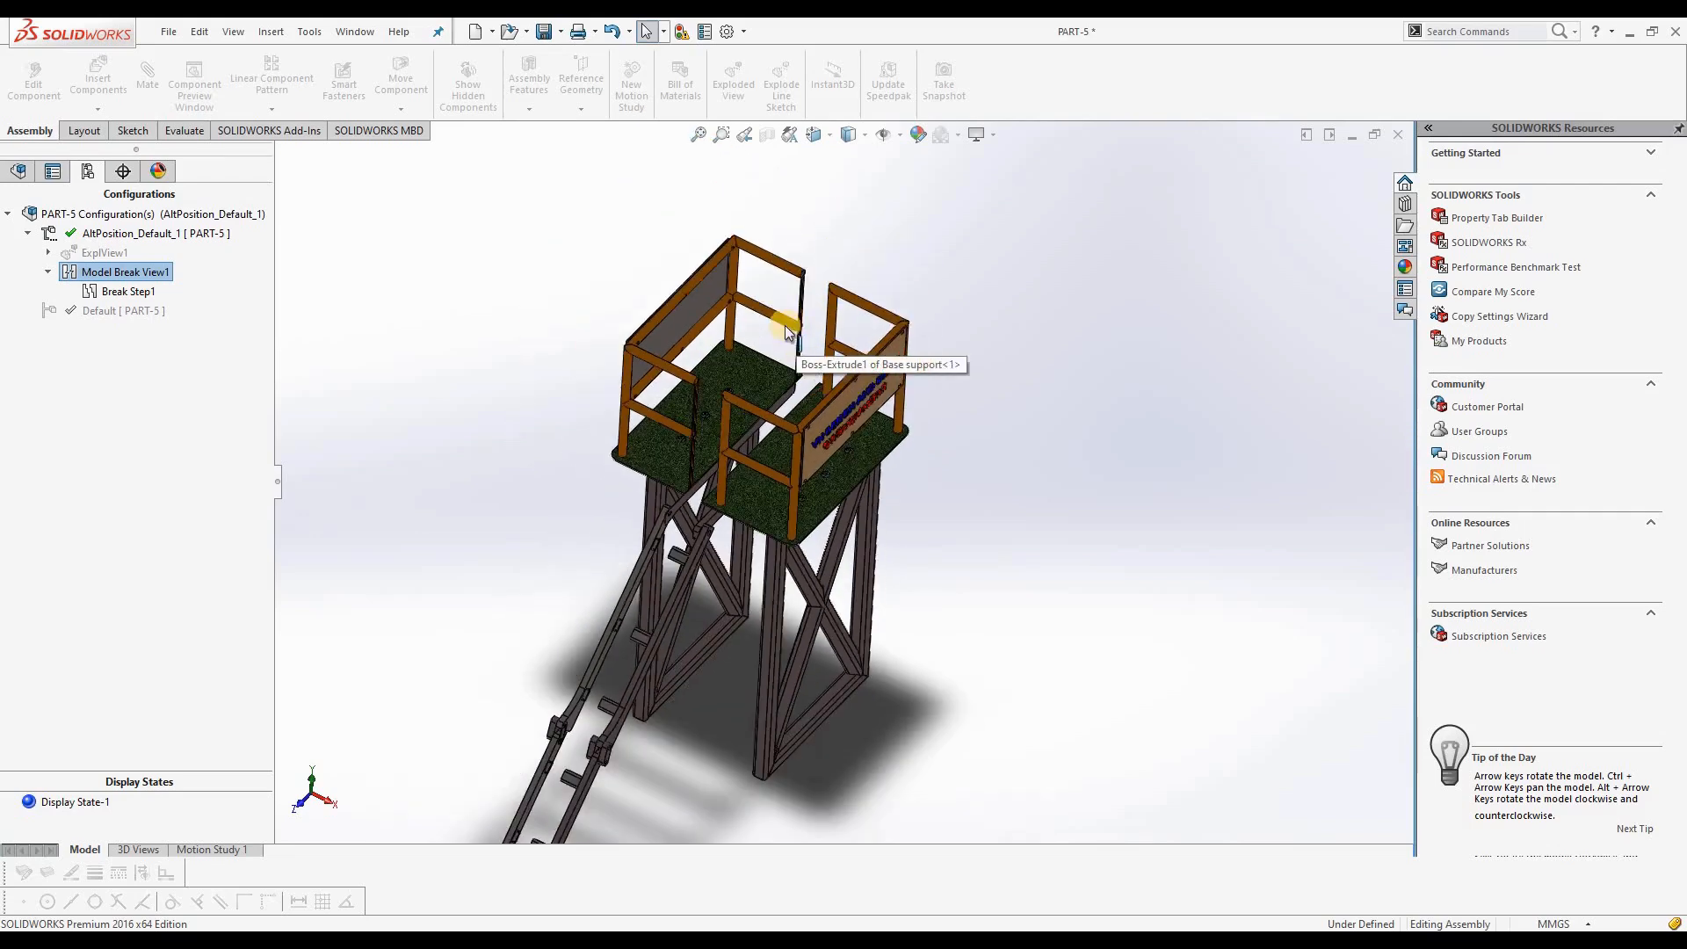
{"action": "scroll", "coordinate": [787, 332], "scroll_direction": "up", "scroll_amount": 2}
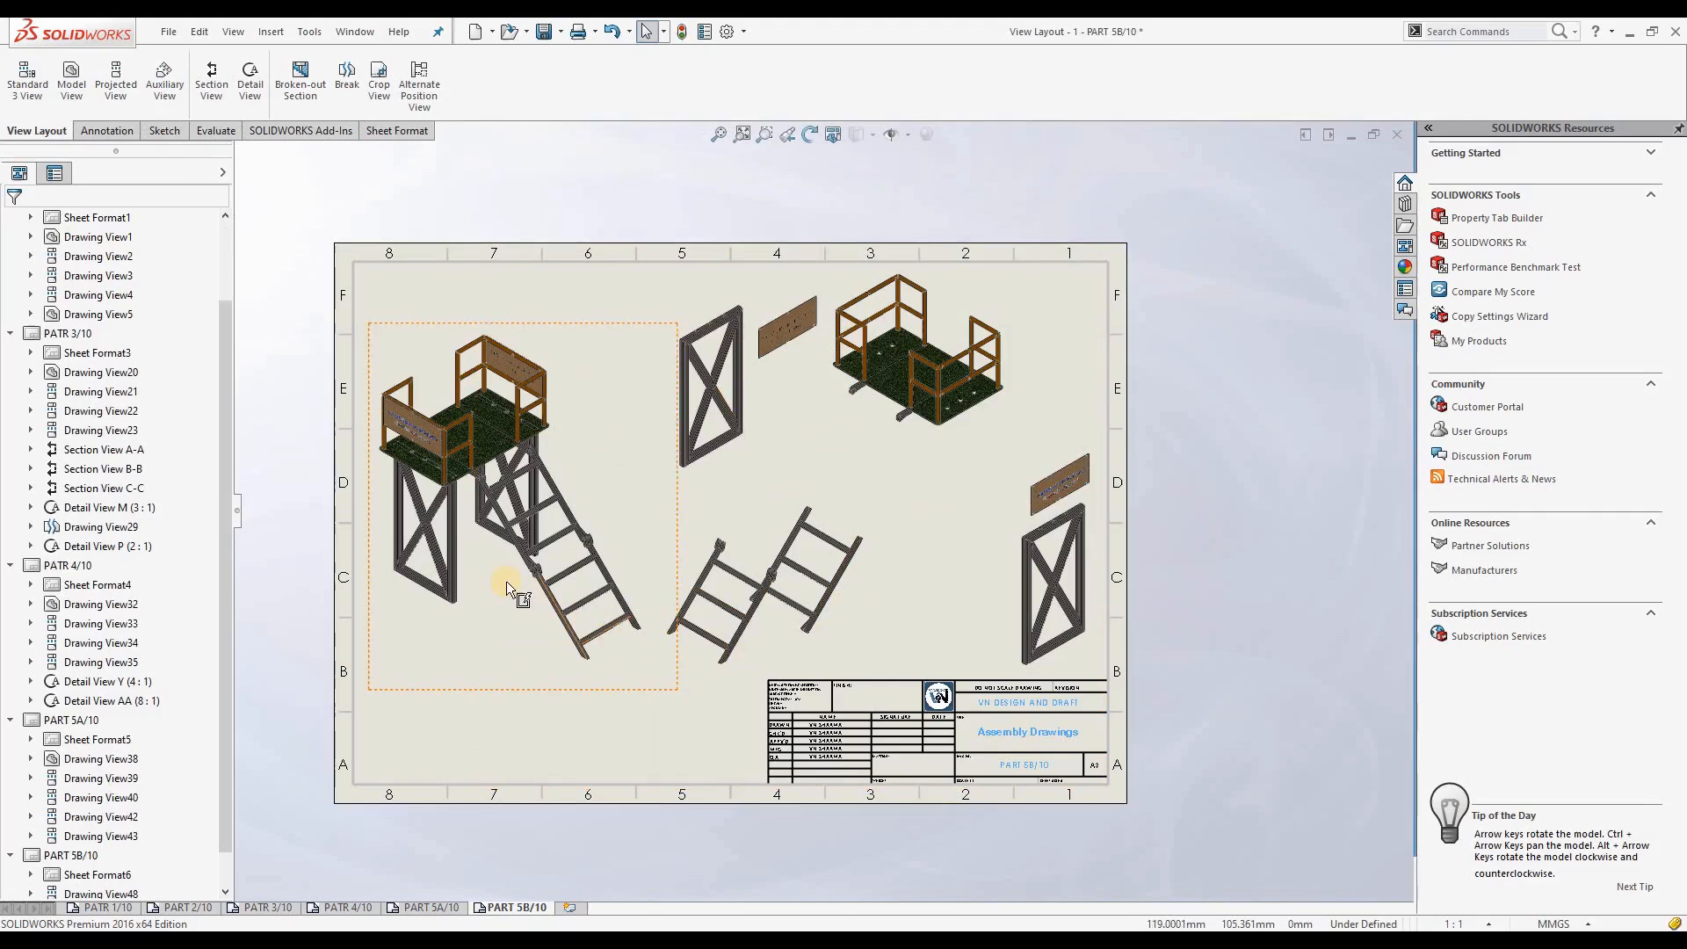
Set the assembled view on sheet PART 5B/10 to AltPosition_Default_1 showing Model Break View1, and move it slightly up the sheet
{"action": "left_click", "coordinate": [508, 629]}
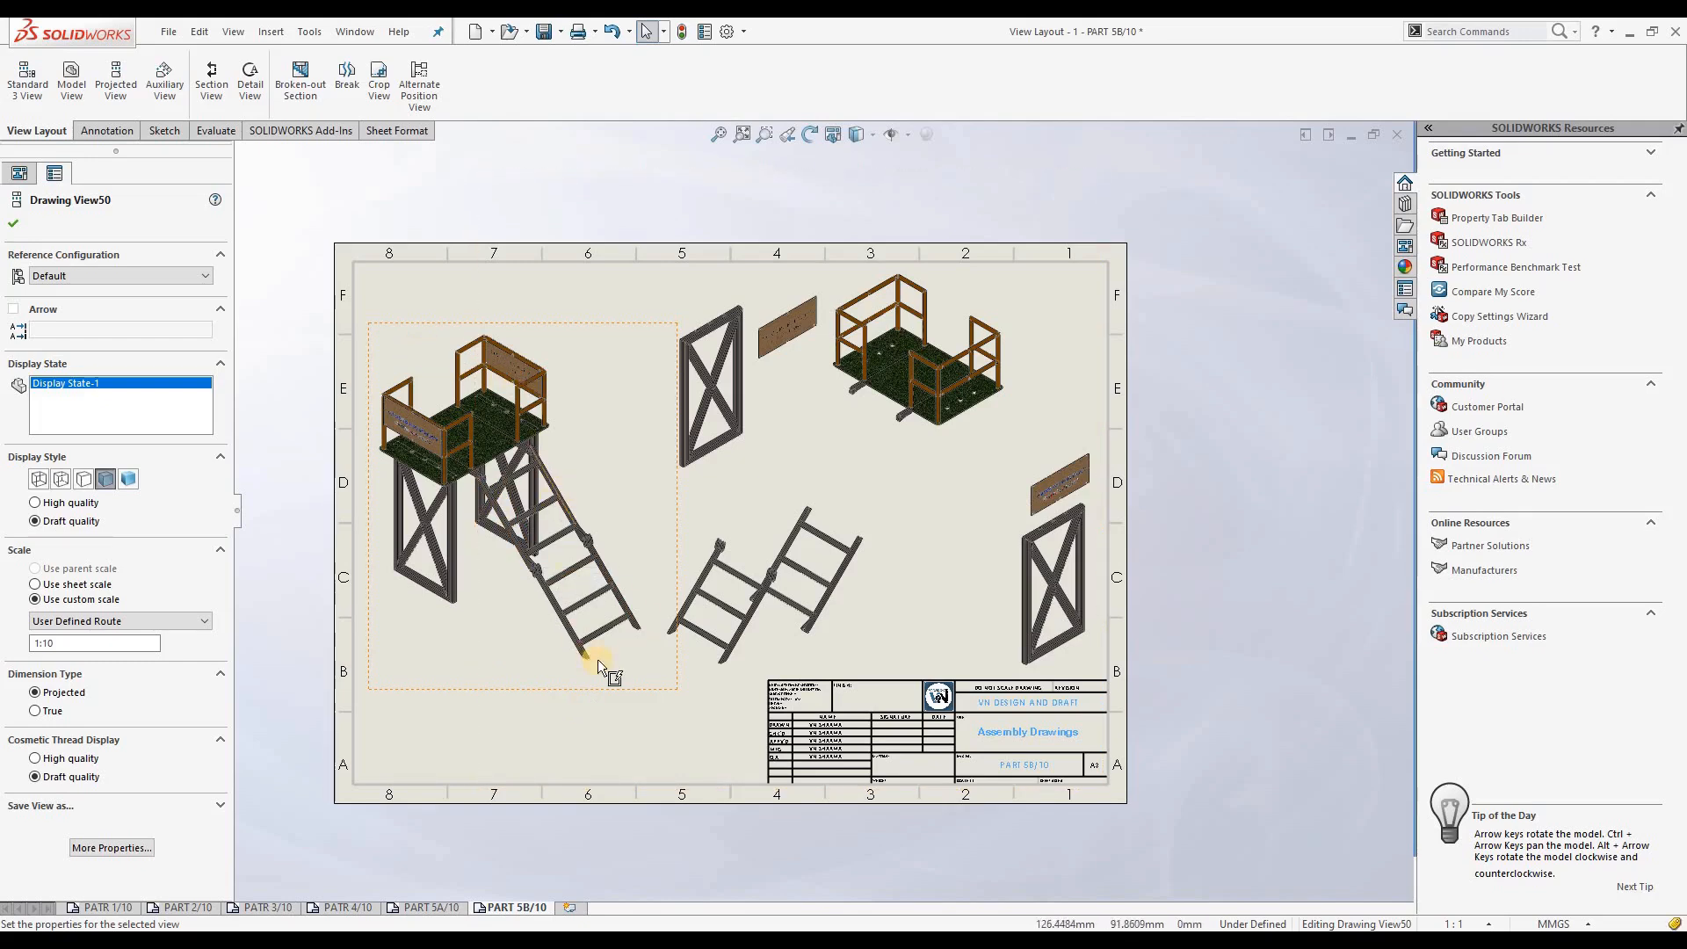
{"action": "left_click", "coordinate": [193, 278]}
{"action": "left_click", "coordinate": [167, 292]}
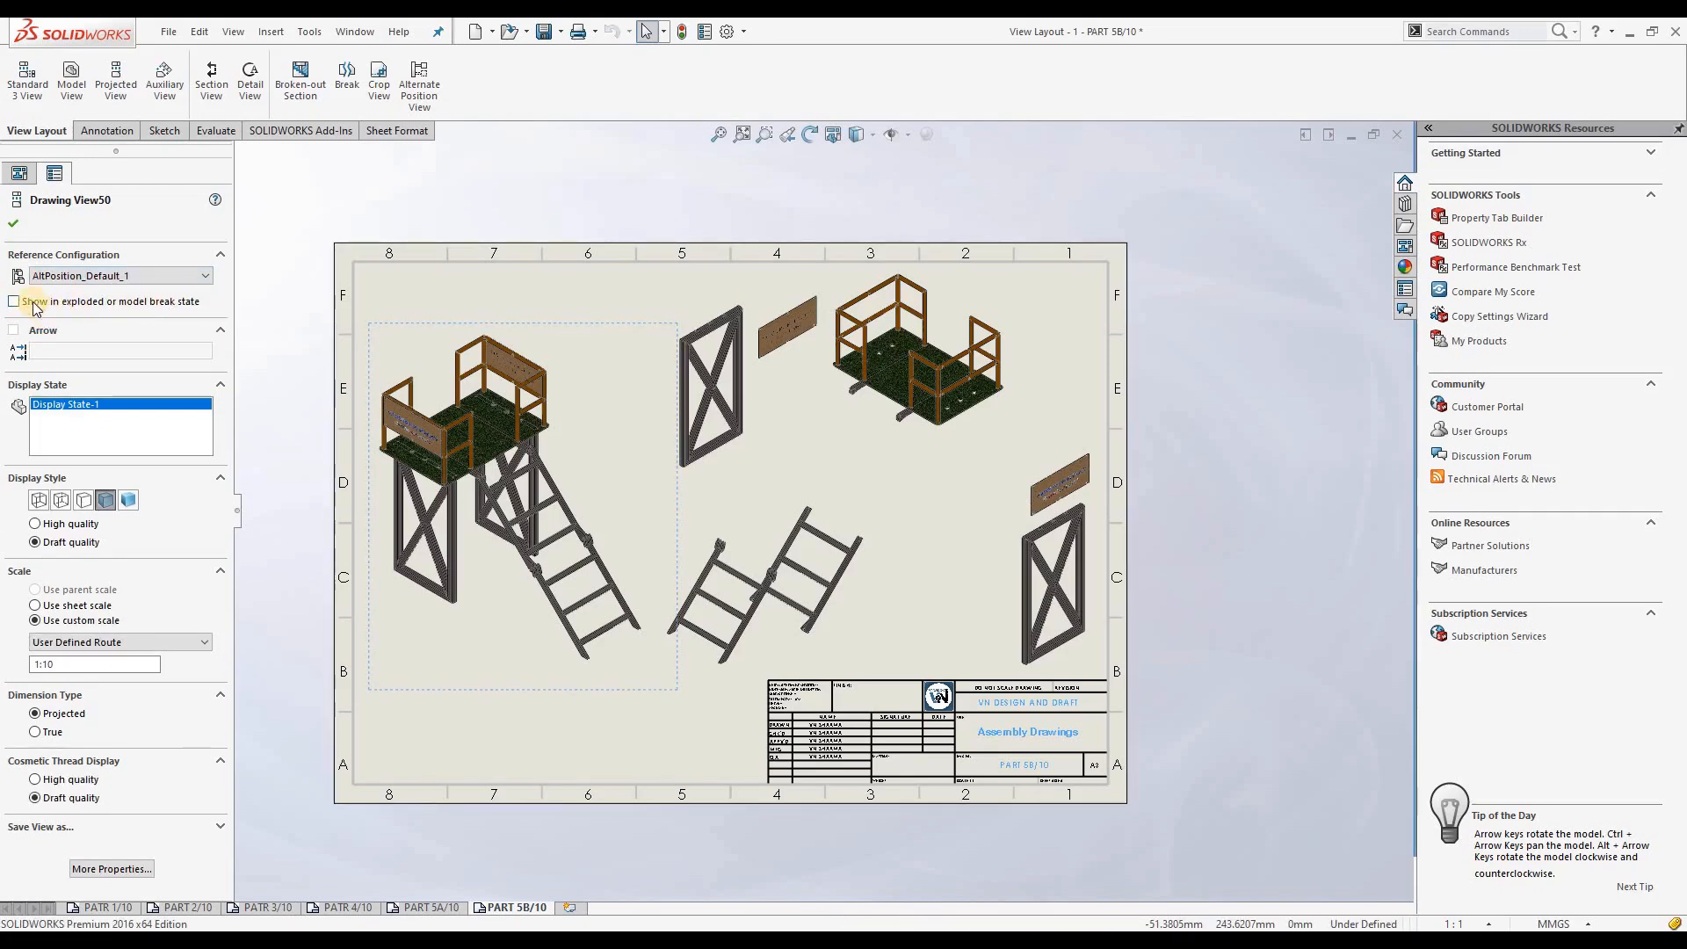
{"action": "left_click", "coordinate": [14, 302]}
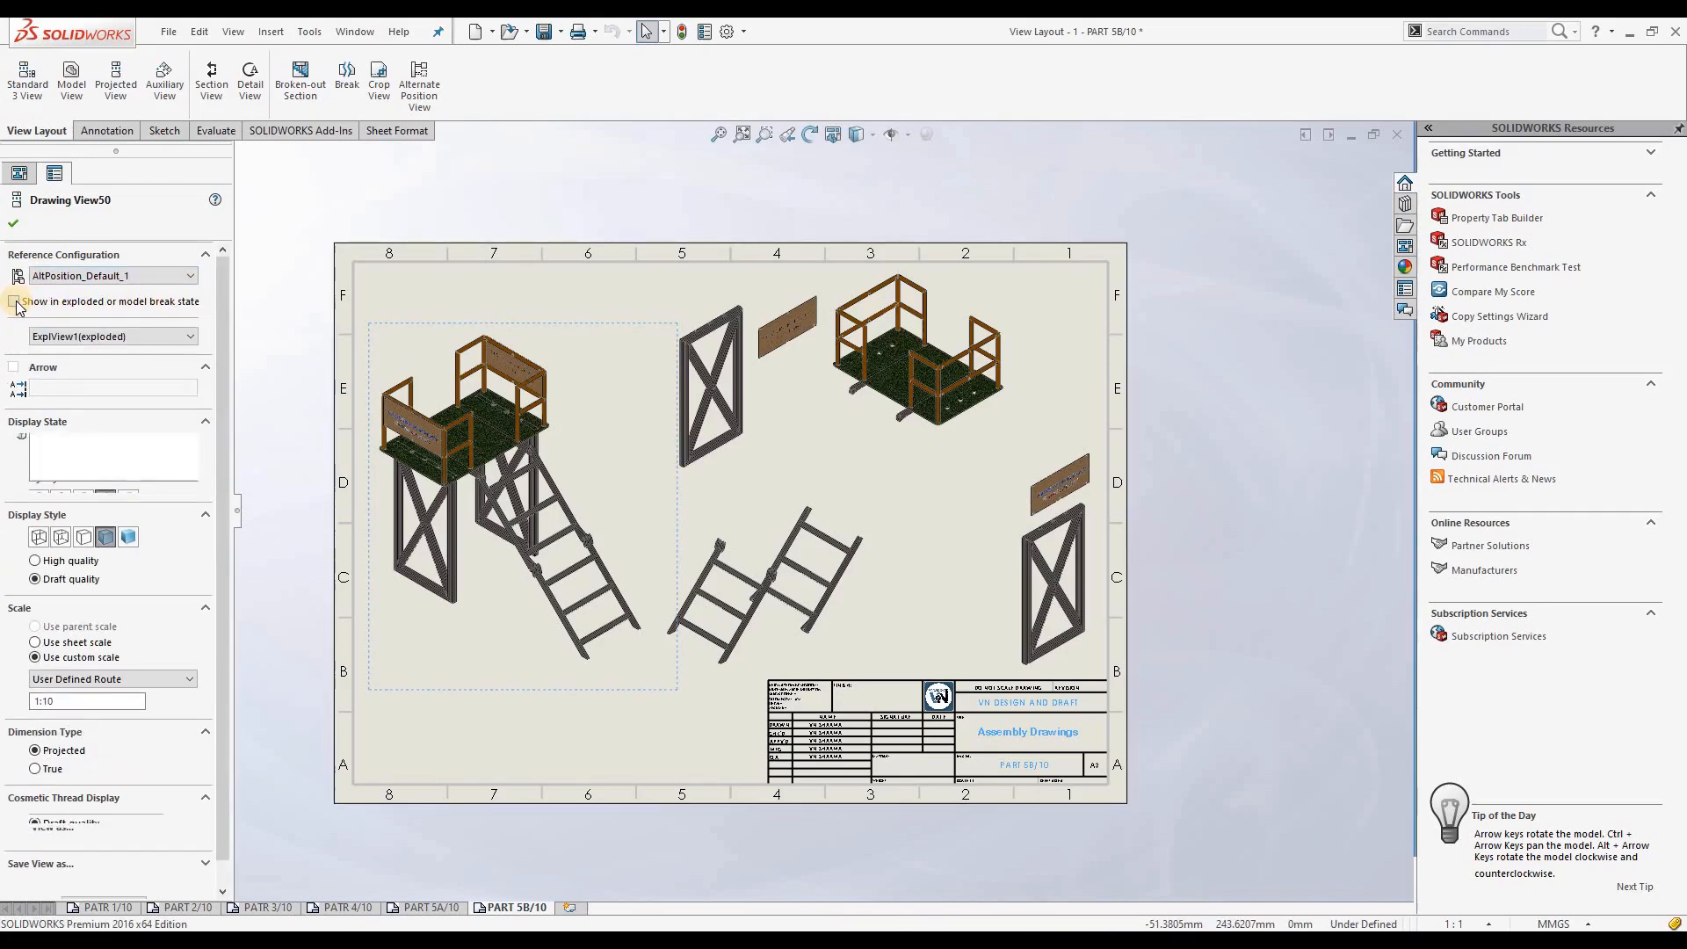
{"action": "left_click", "coordinate": [171, 336]}
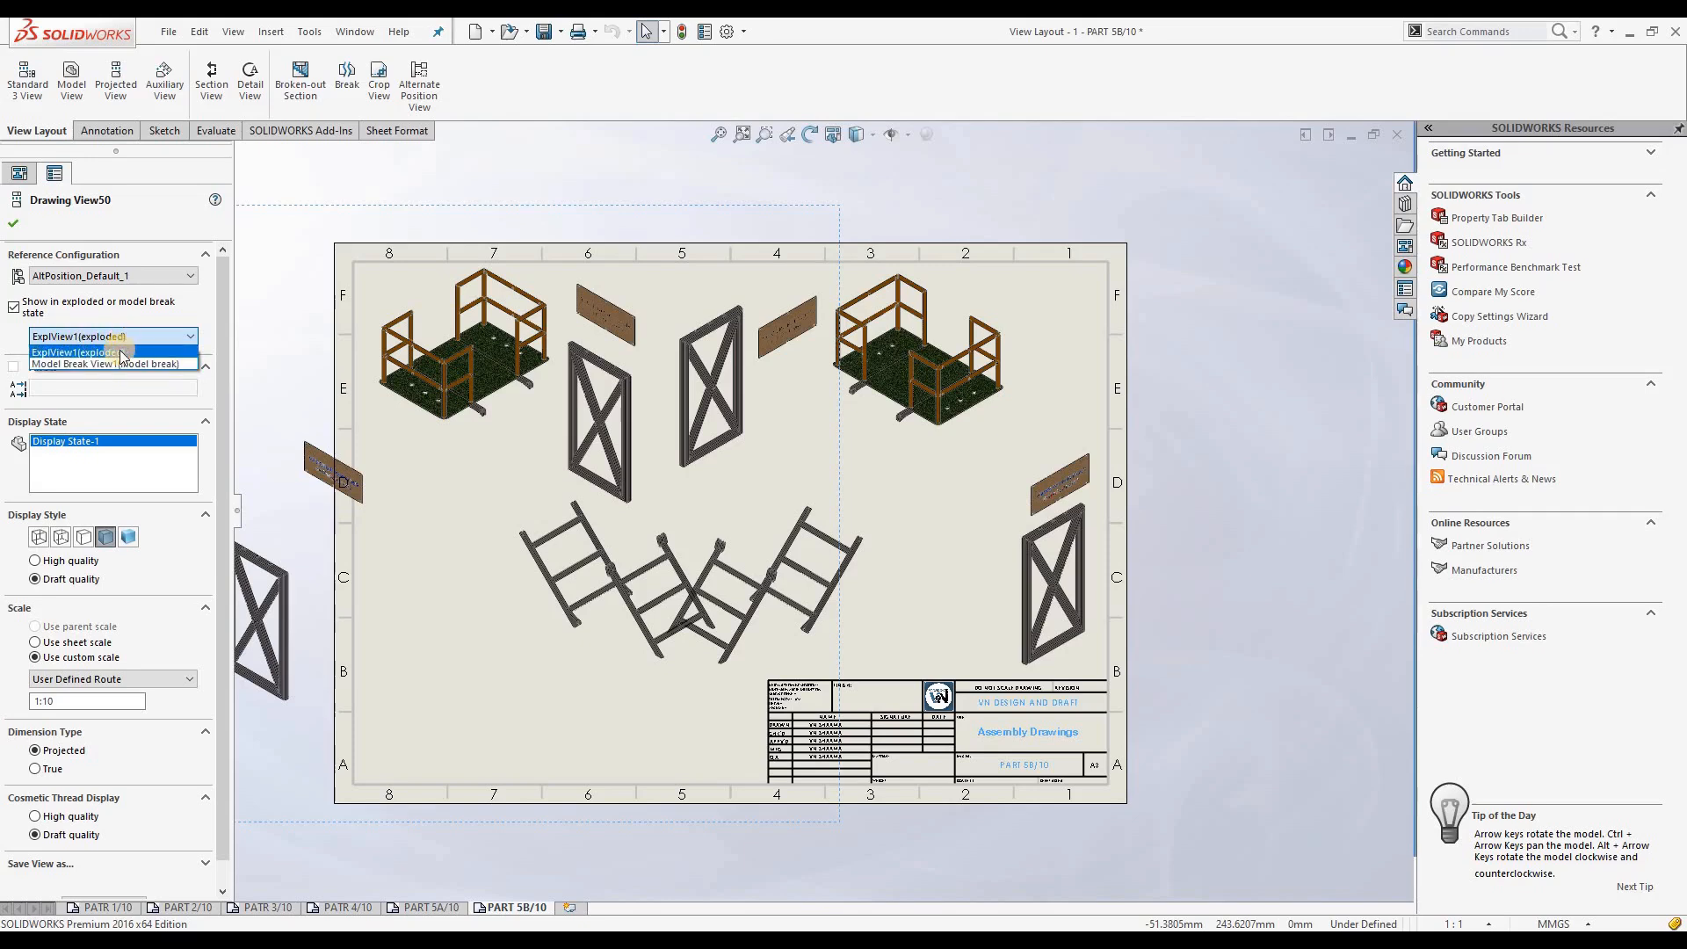
{"action": "left_click", "coordinate": [126, 363]}
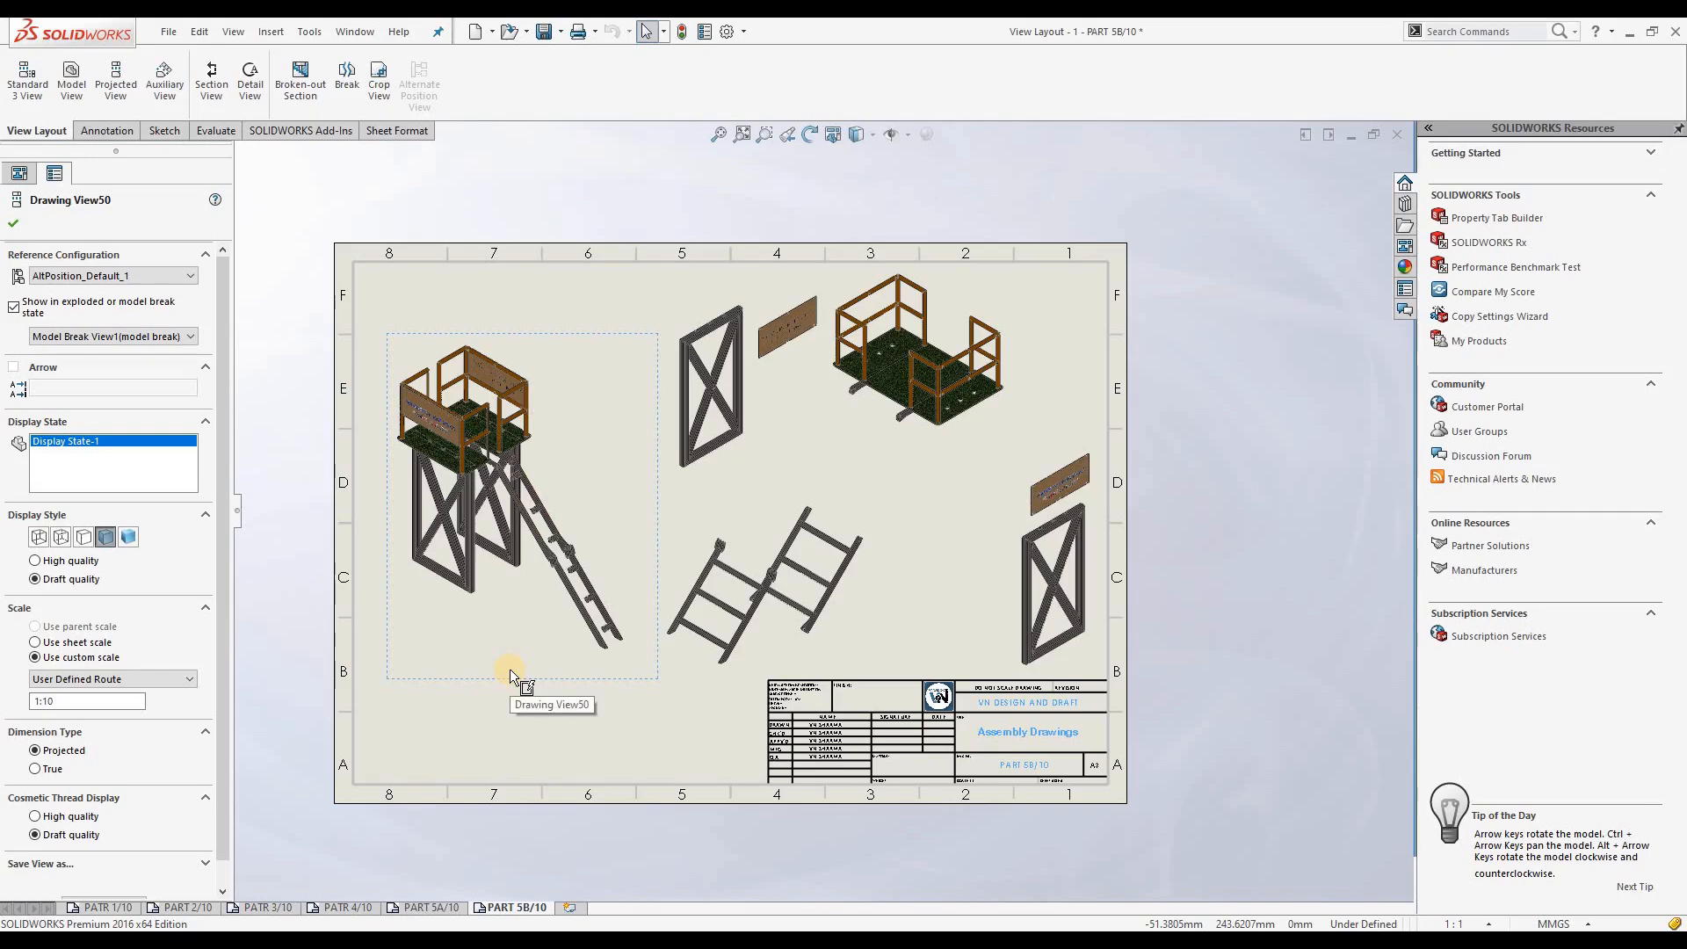
{"action": "left_click_drag", "start_coordinate": [513, 682], "coordinate": [518, 664]}
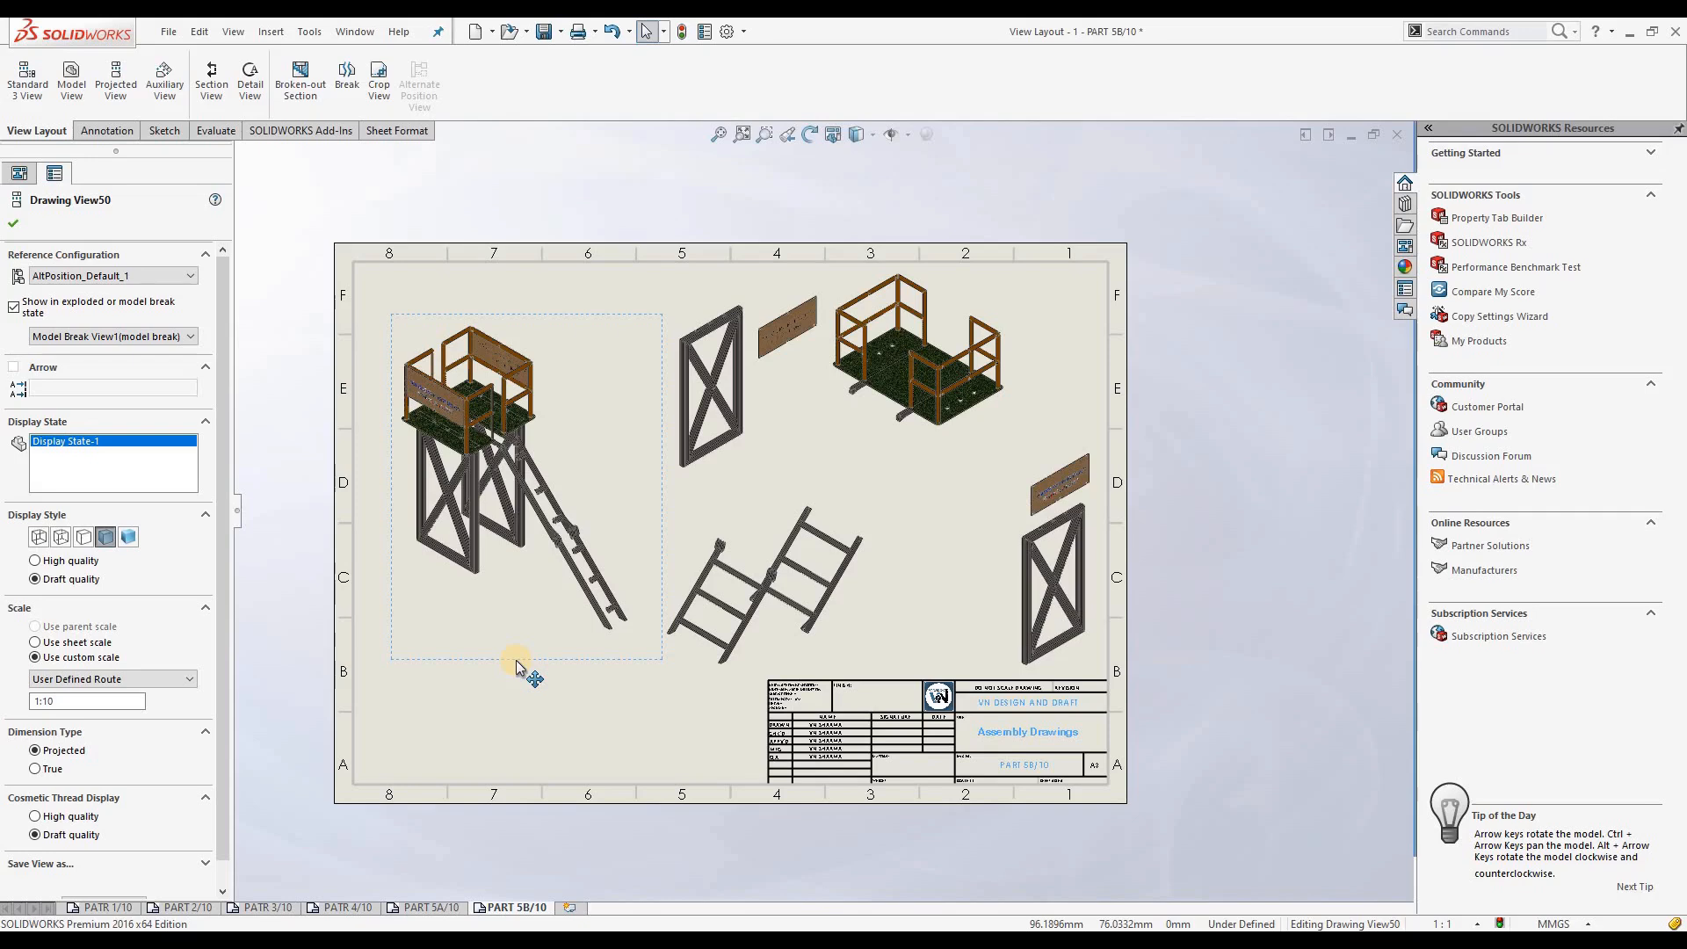
{"action": "left_click", "coordinate": [329, 656]}
On sheet PART 5A/10, set the shaded isometric view's custom scale to 1:8 and move it clear of the title block
{"action": "left_click", "coordinate": [441, 904]}
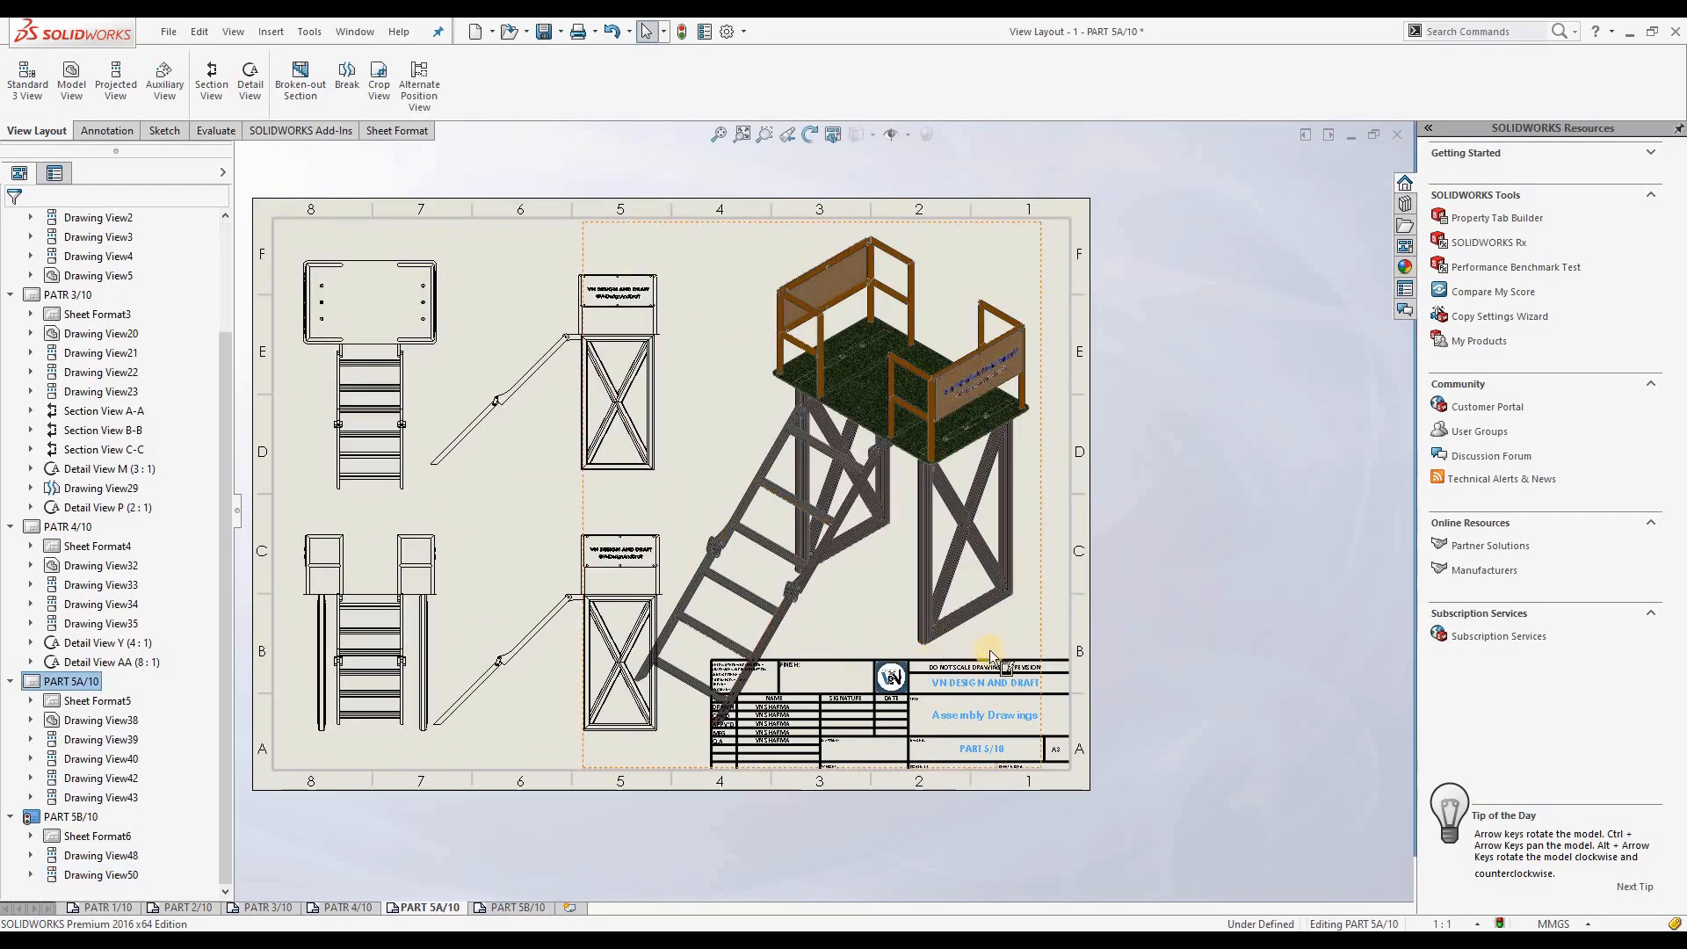
{"action": "left_click", "coordinate": [1047, 604]}
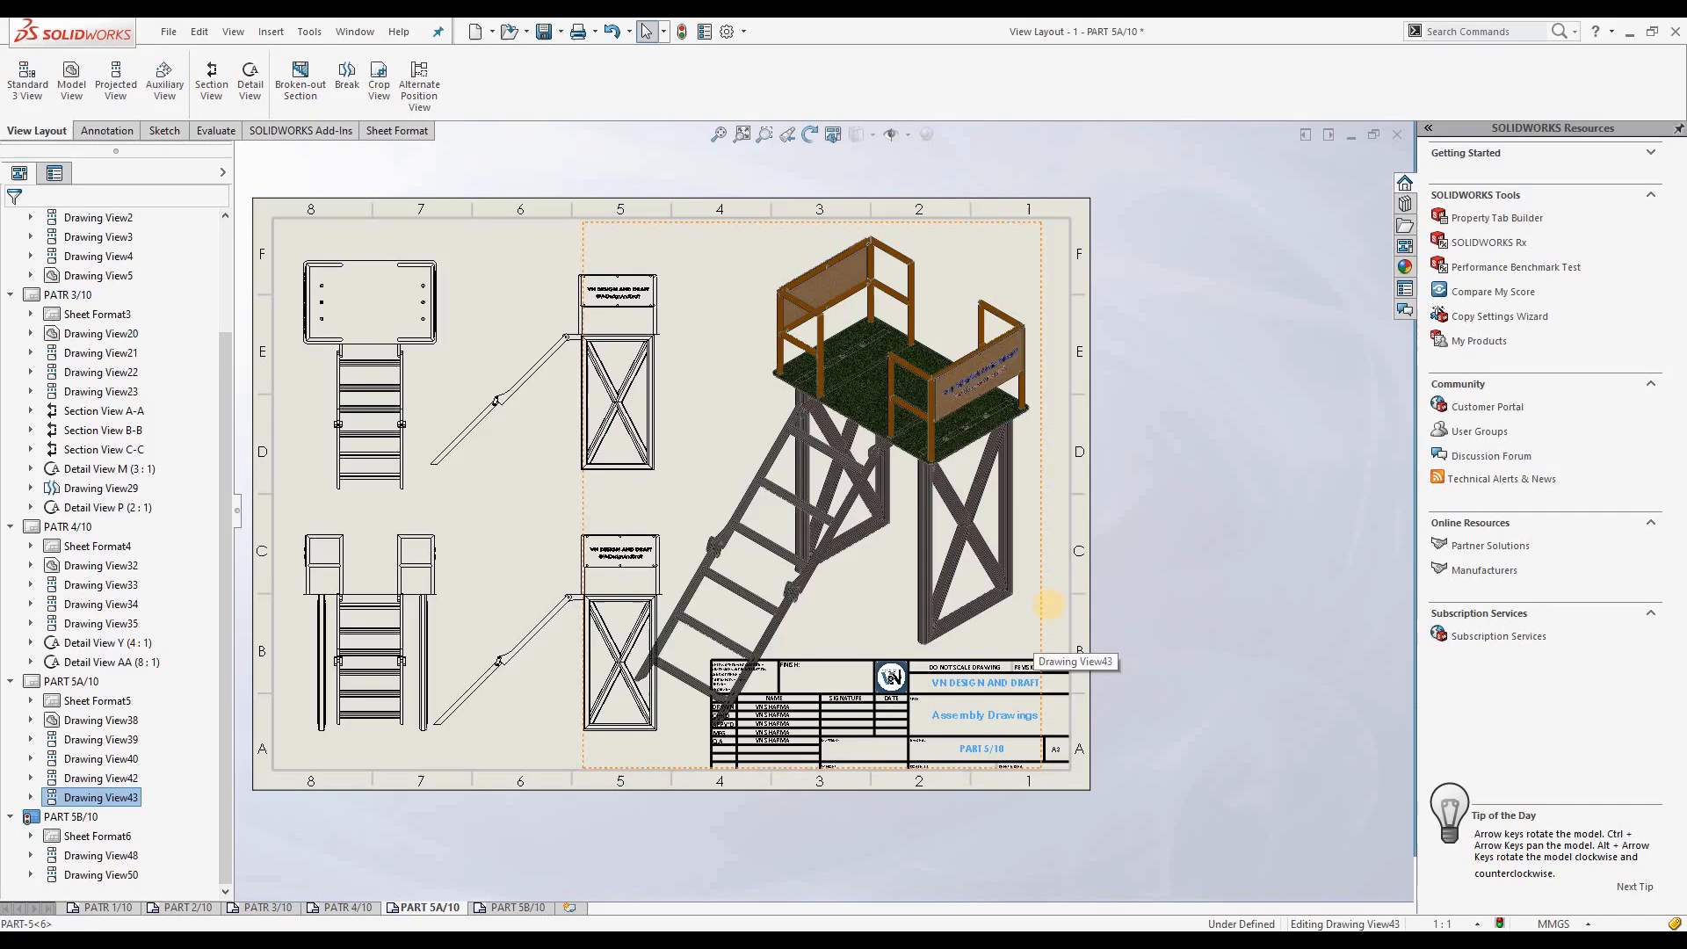
{"action": "left_click", "coordinate": [106, 643]}
{"action": "key", "text": "BackSpace"}
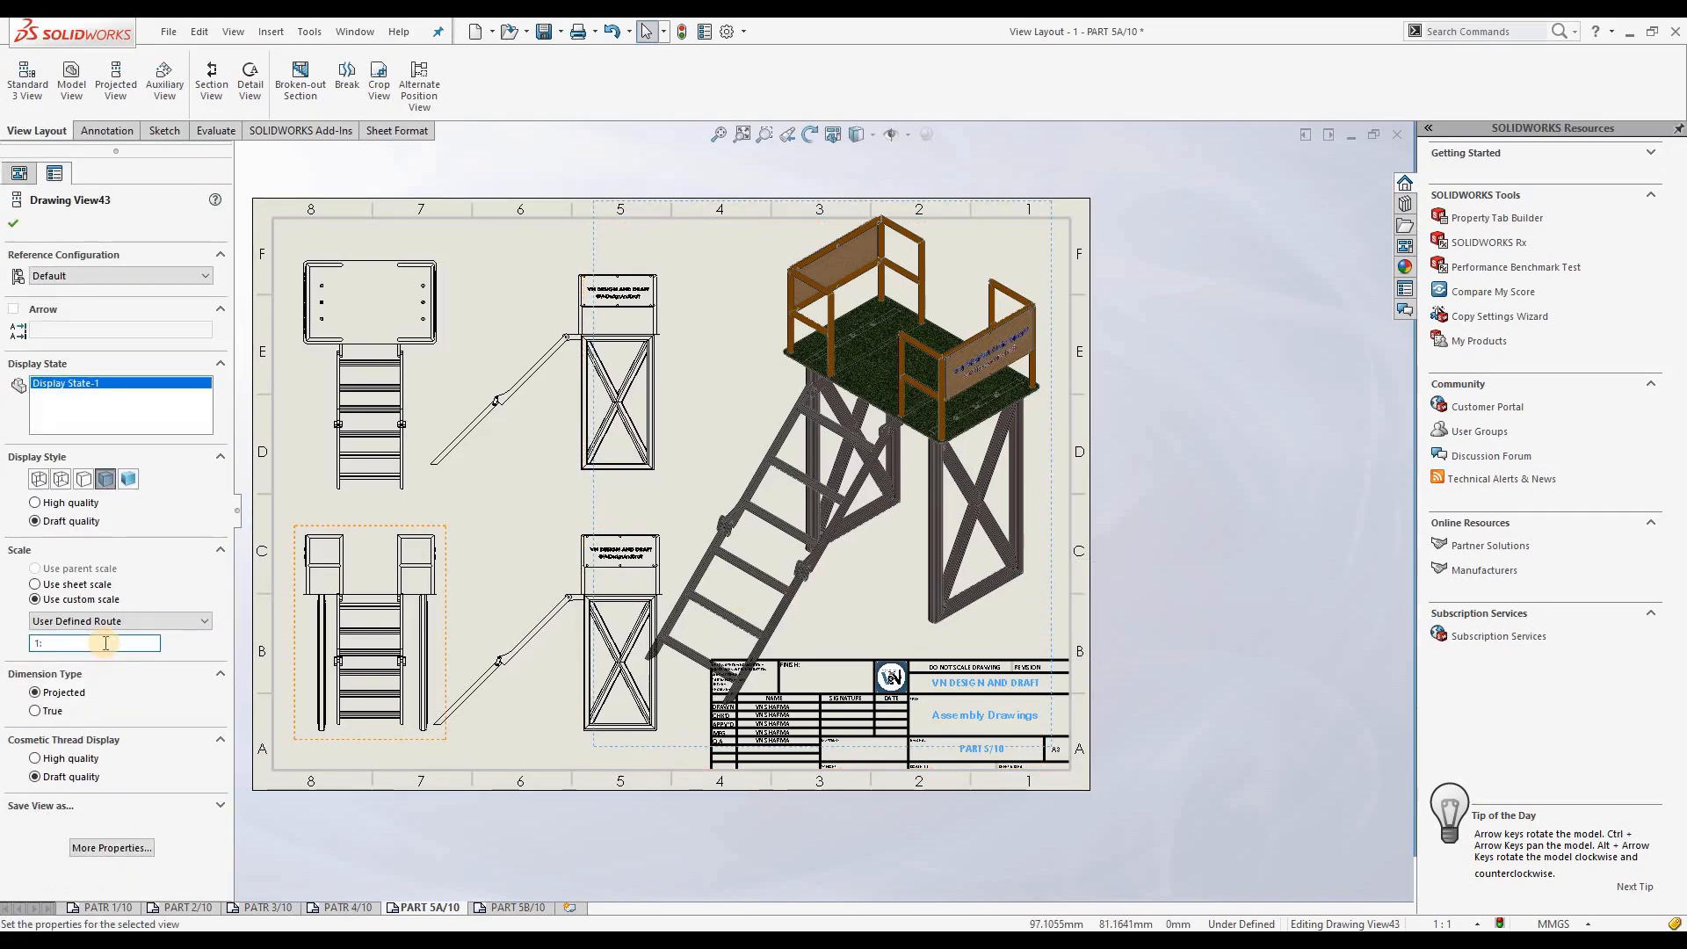
{"action": "type", "text": "8"}
{"action": "key", "text": "Return"}
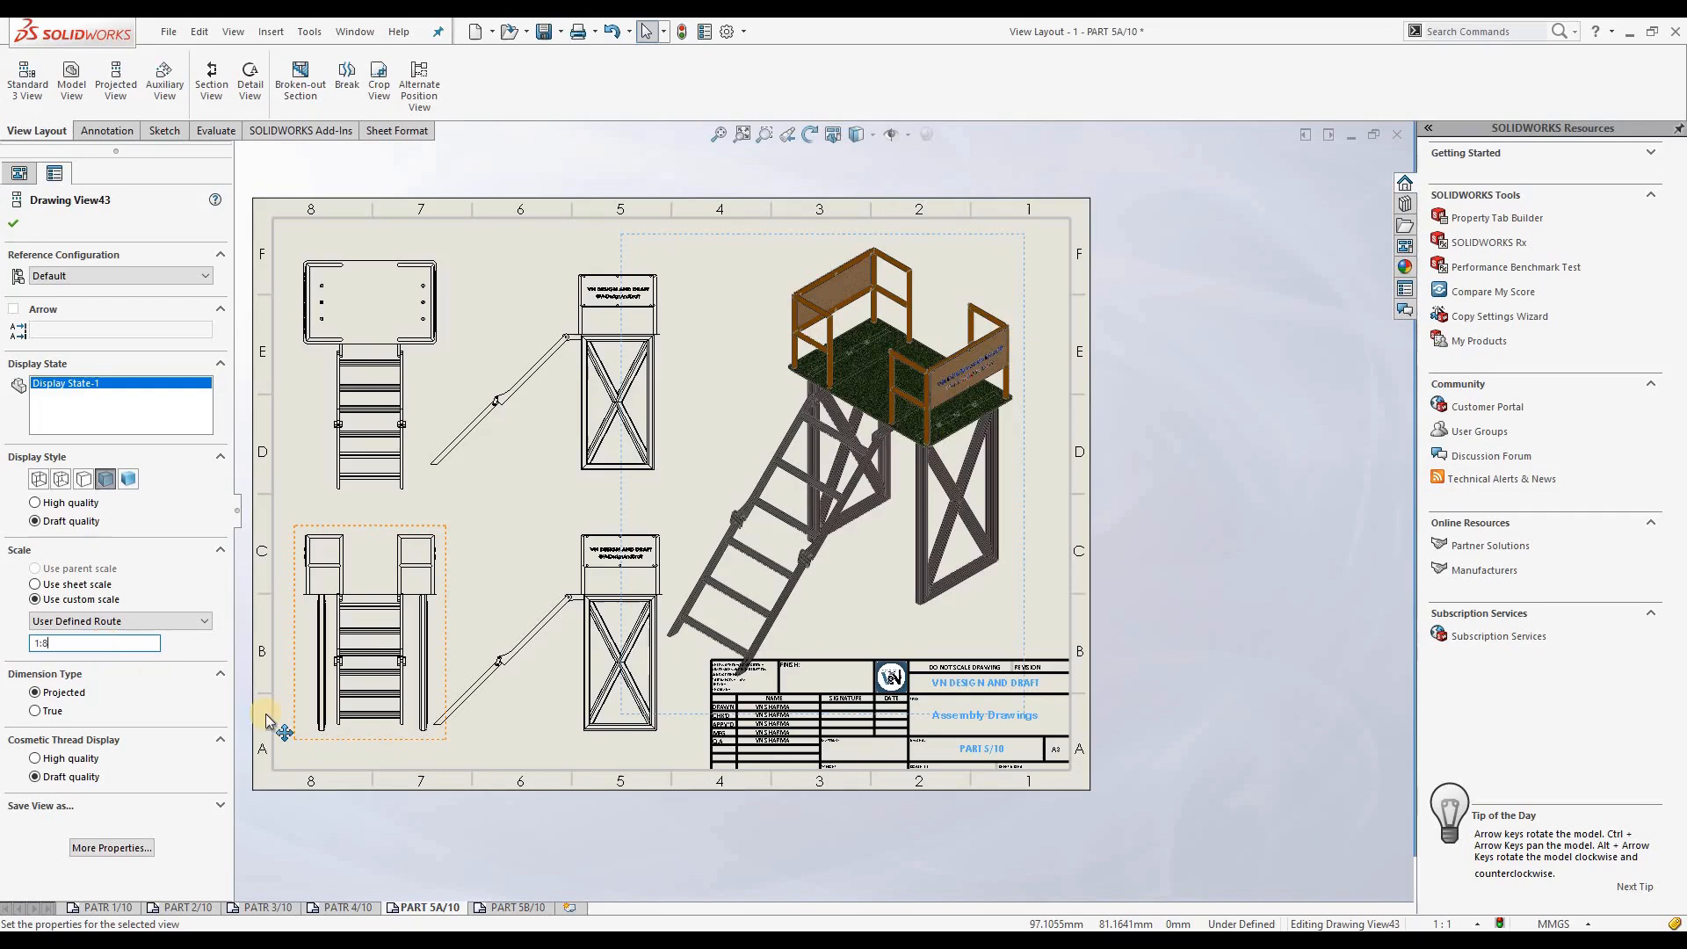
{"action": "left_click_drag", "start_coordinate": [1026, 612], "coordinate": [1058, 585]}
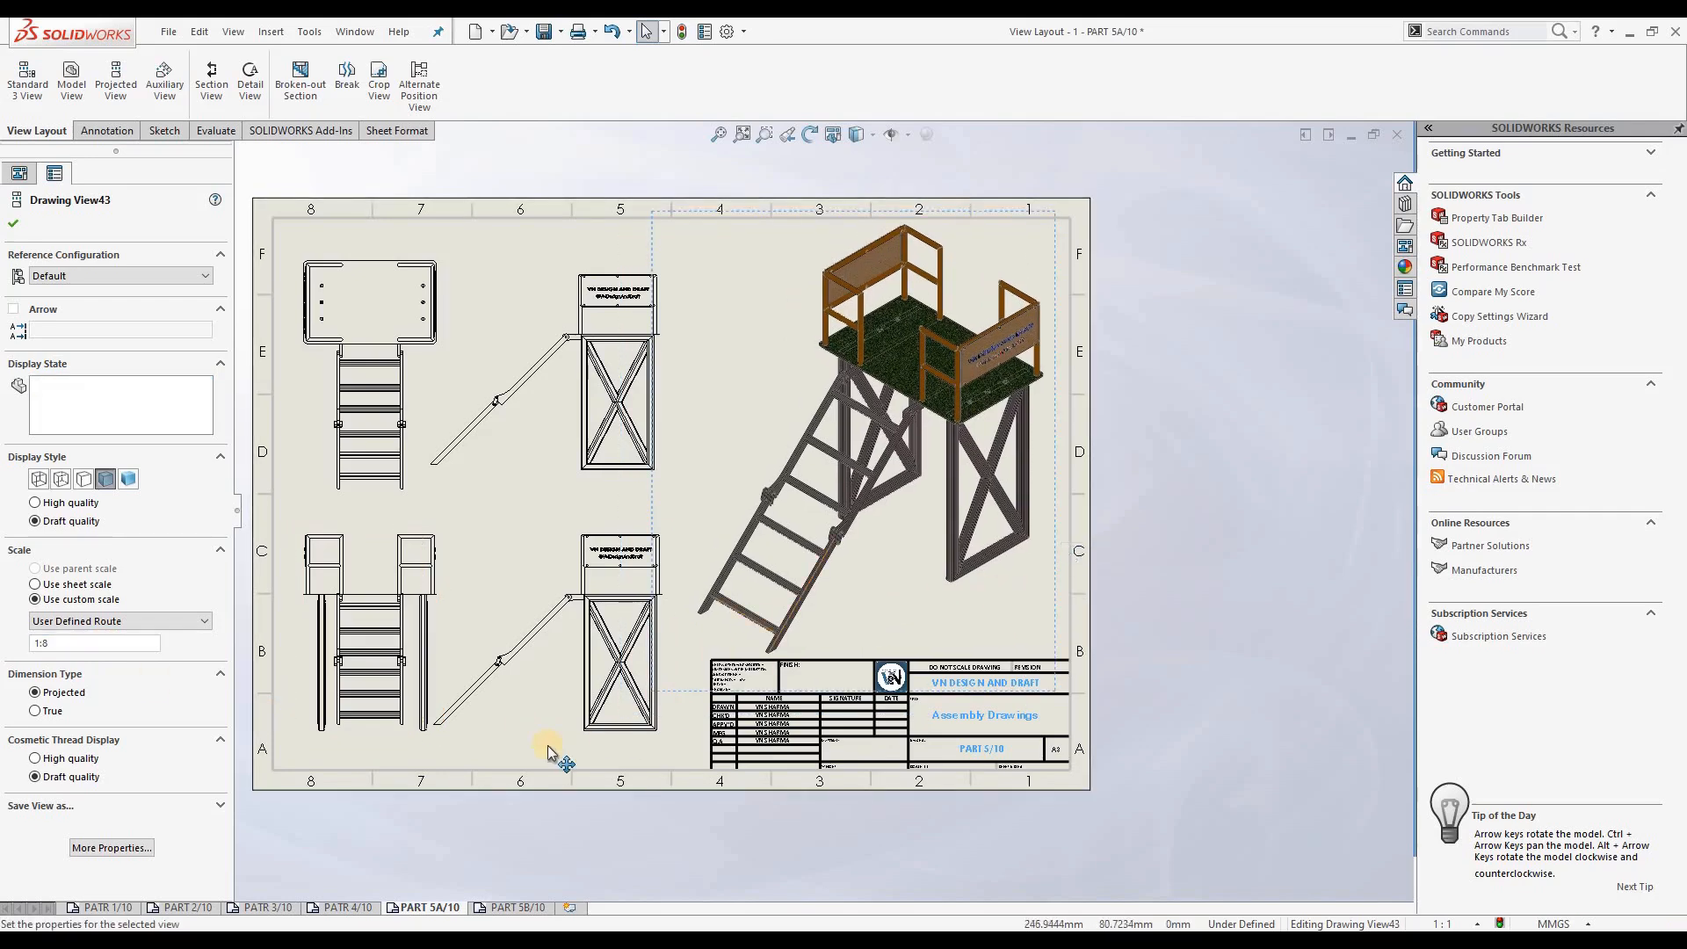
{"action": "left_click", "coordinate": [685, 752]}
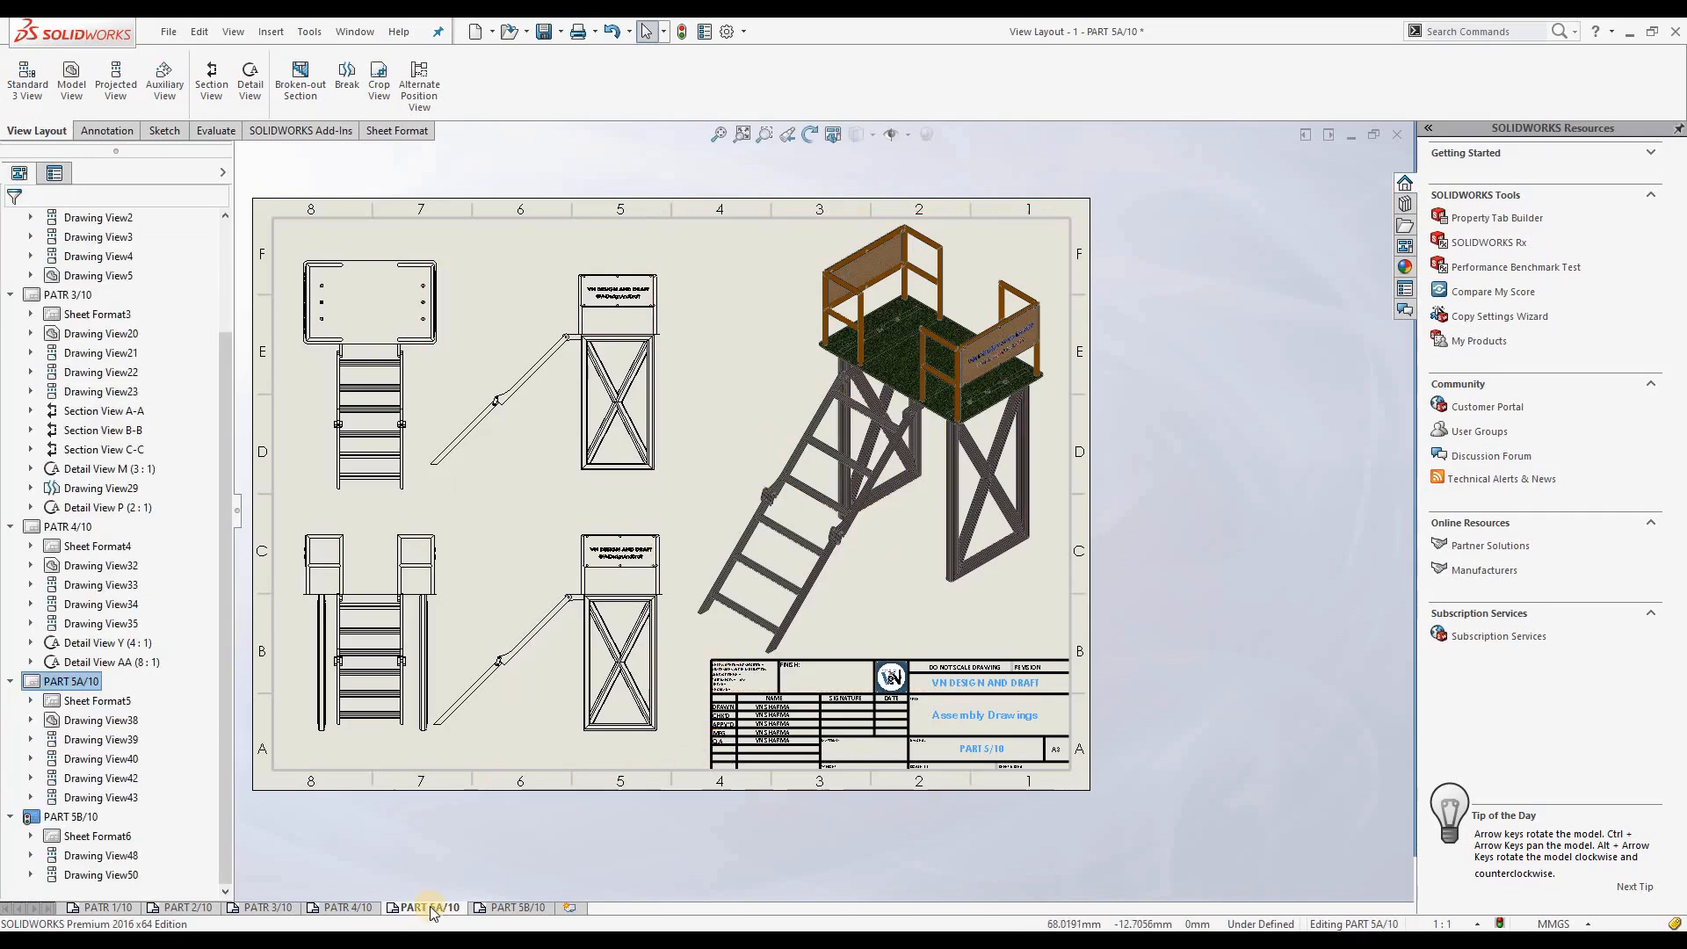
Return to sheet PART 5B/10, look over the exploded ladder sections and bring up the annotation commands
{"action": "left_click", "coordinate": [518, 909]}
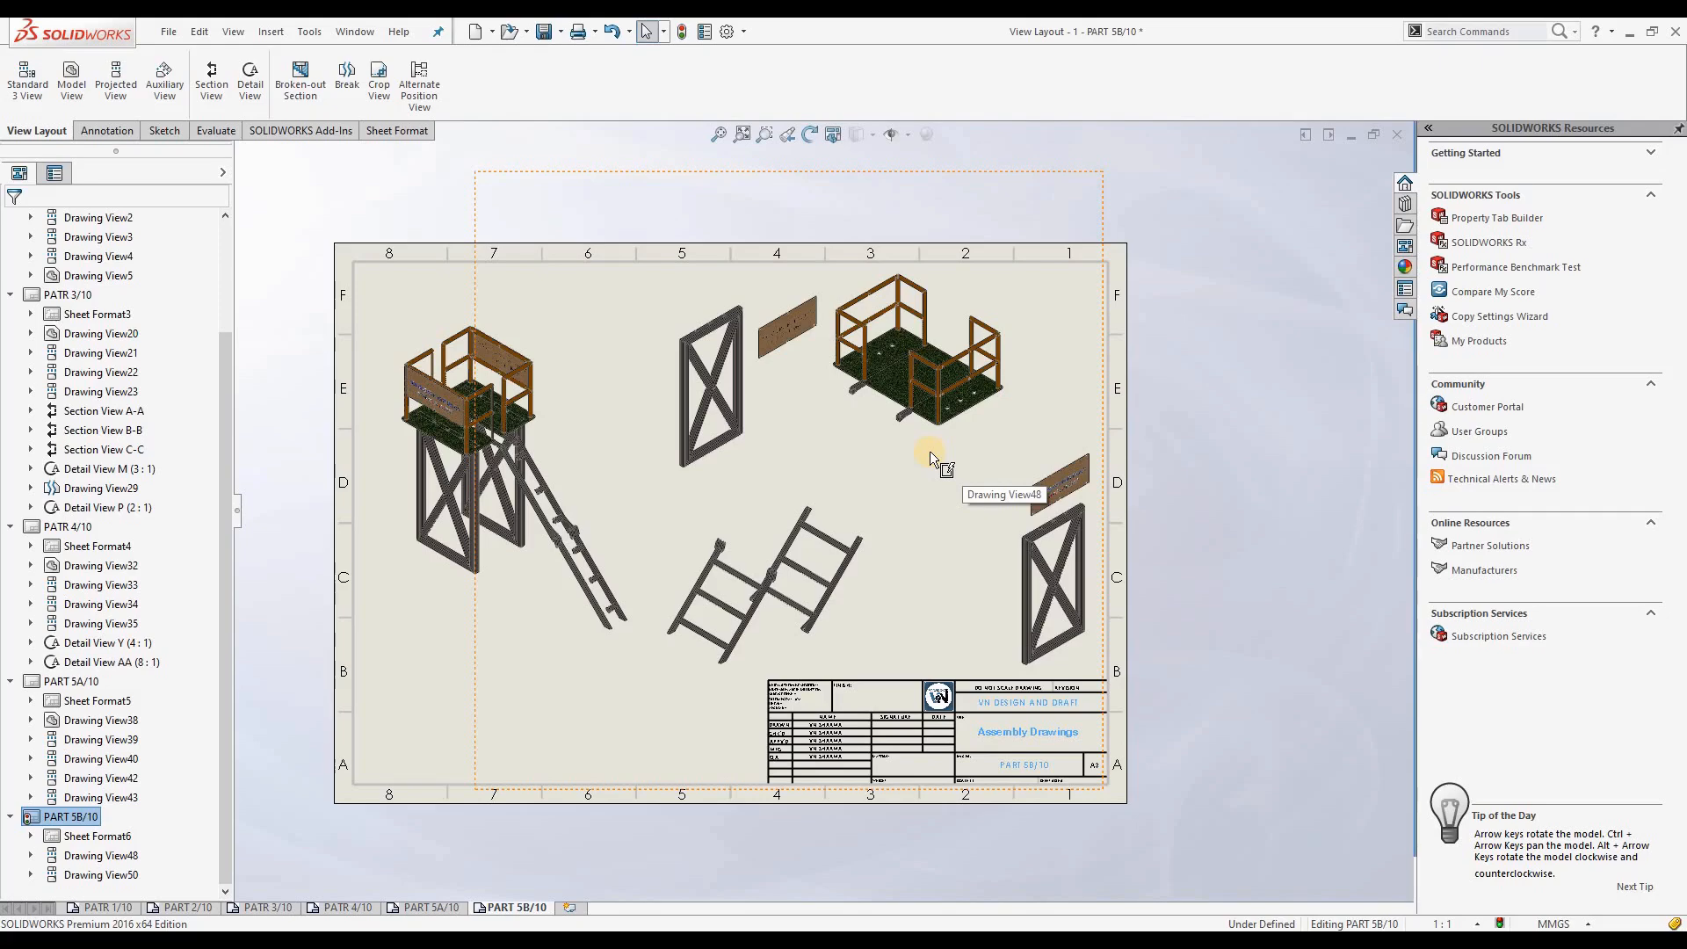
{"action": "scroll", "coordinate": [804, 573], "scroll_direction": "down", "scroll_amount": 6}
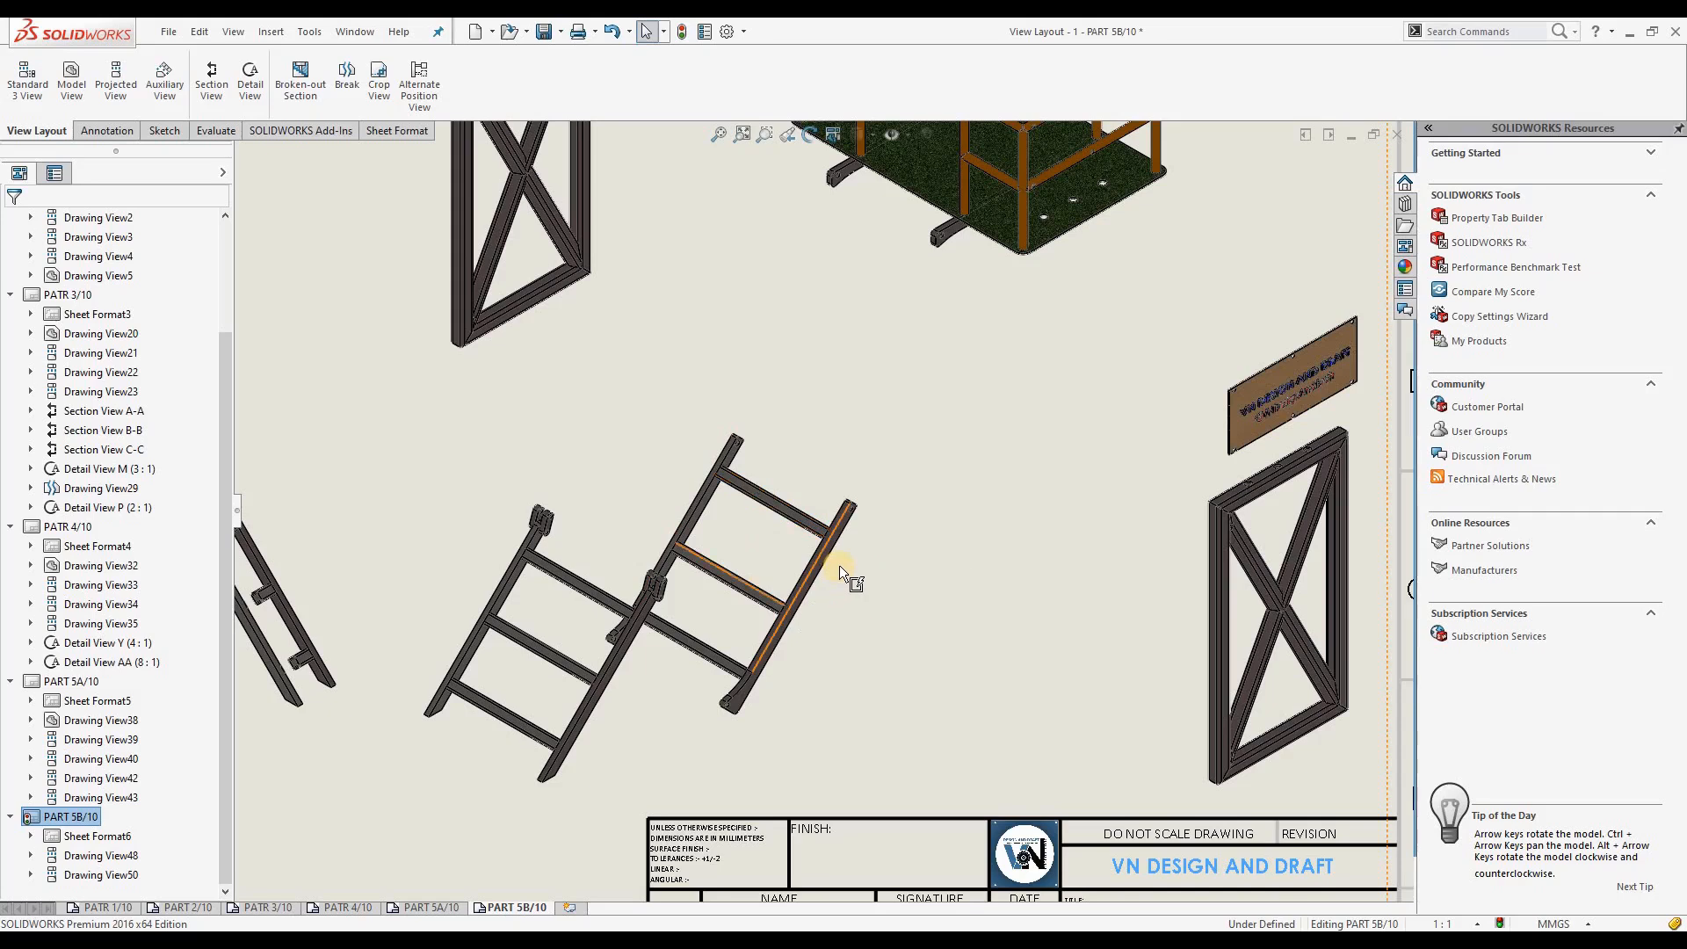
{"action": "scroll", "coordinate": [842, 517], "scroll_direction": "down", "scroll_amount": 2}
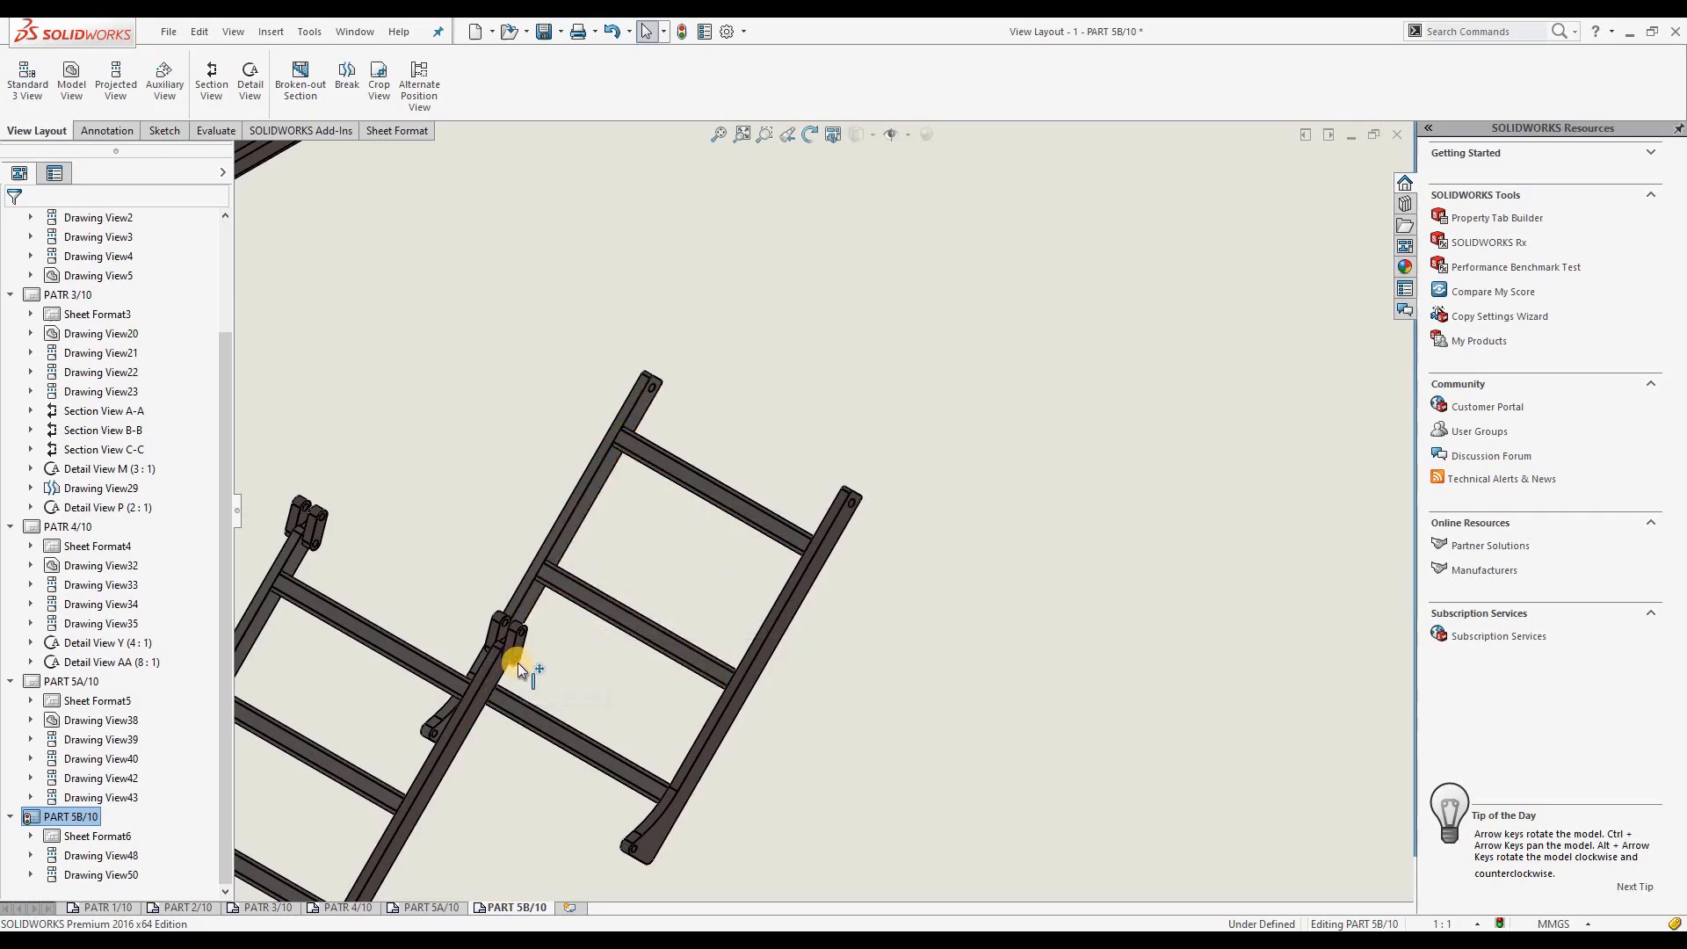
{"action": "scroll", "coordinate": [689, 619], "scroll_direction": "up", "scroll_amount": 4}
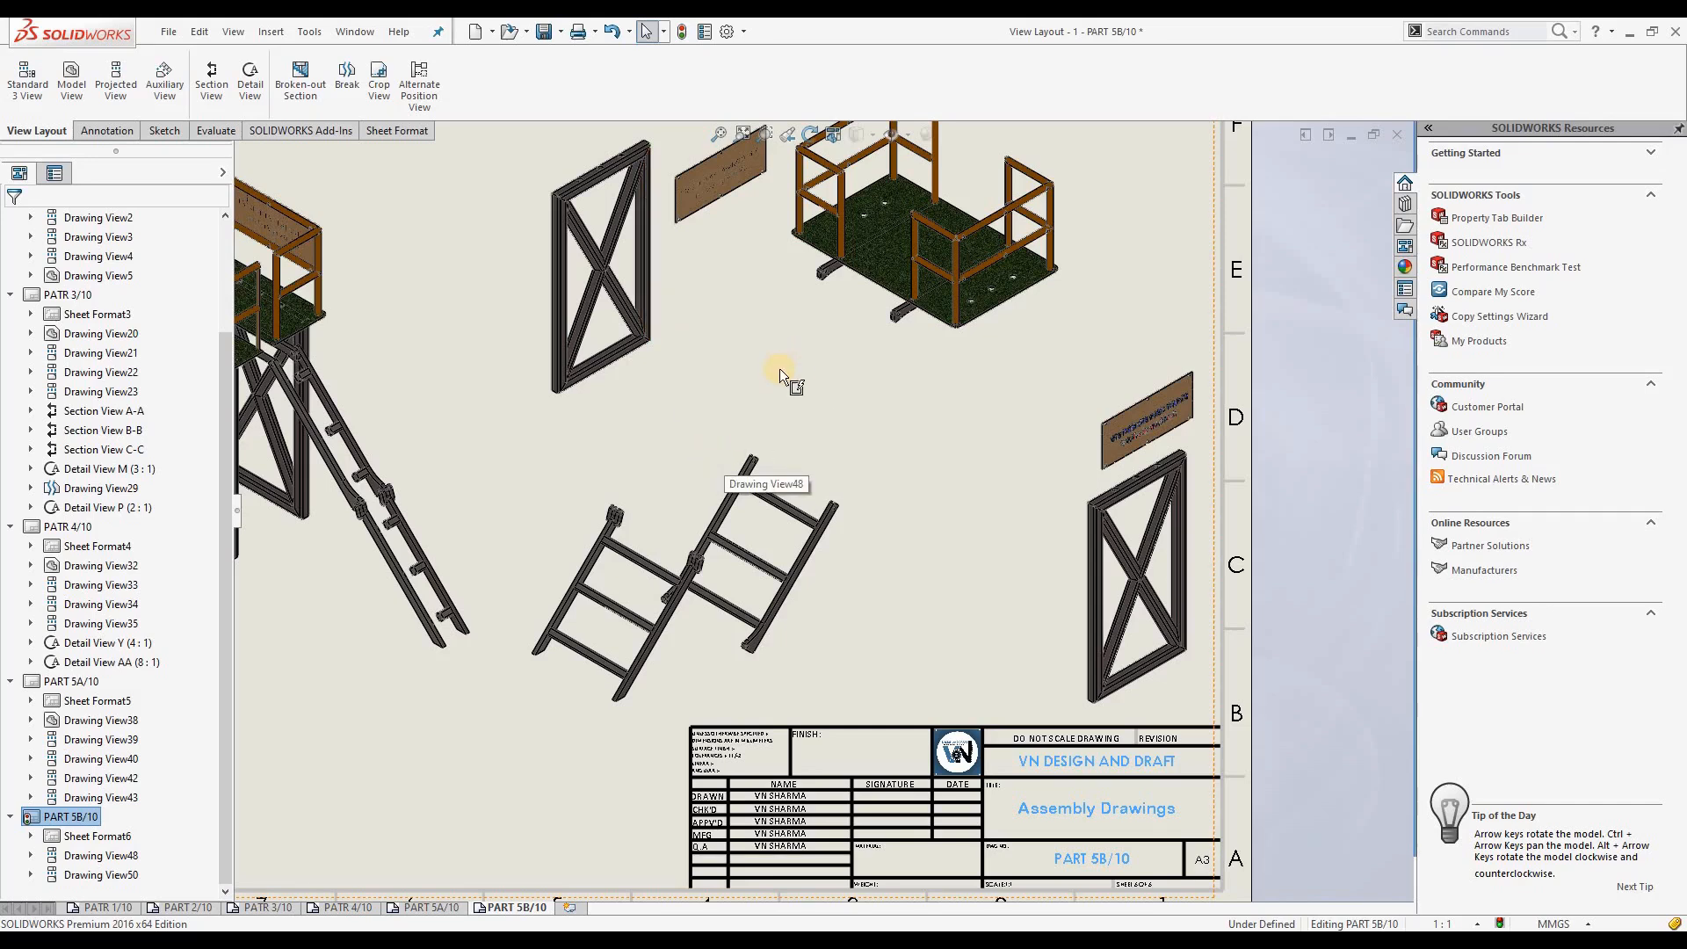
{"action": "key", "text": "f"}
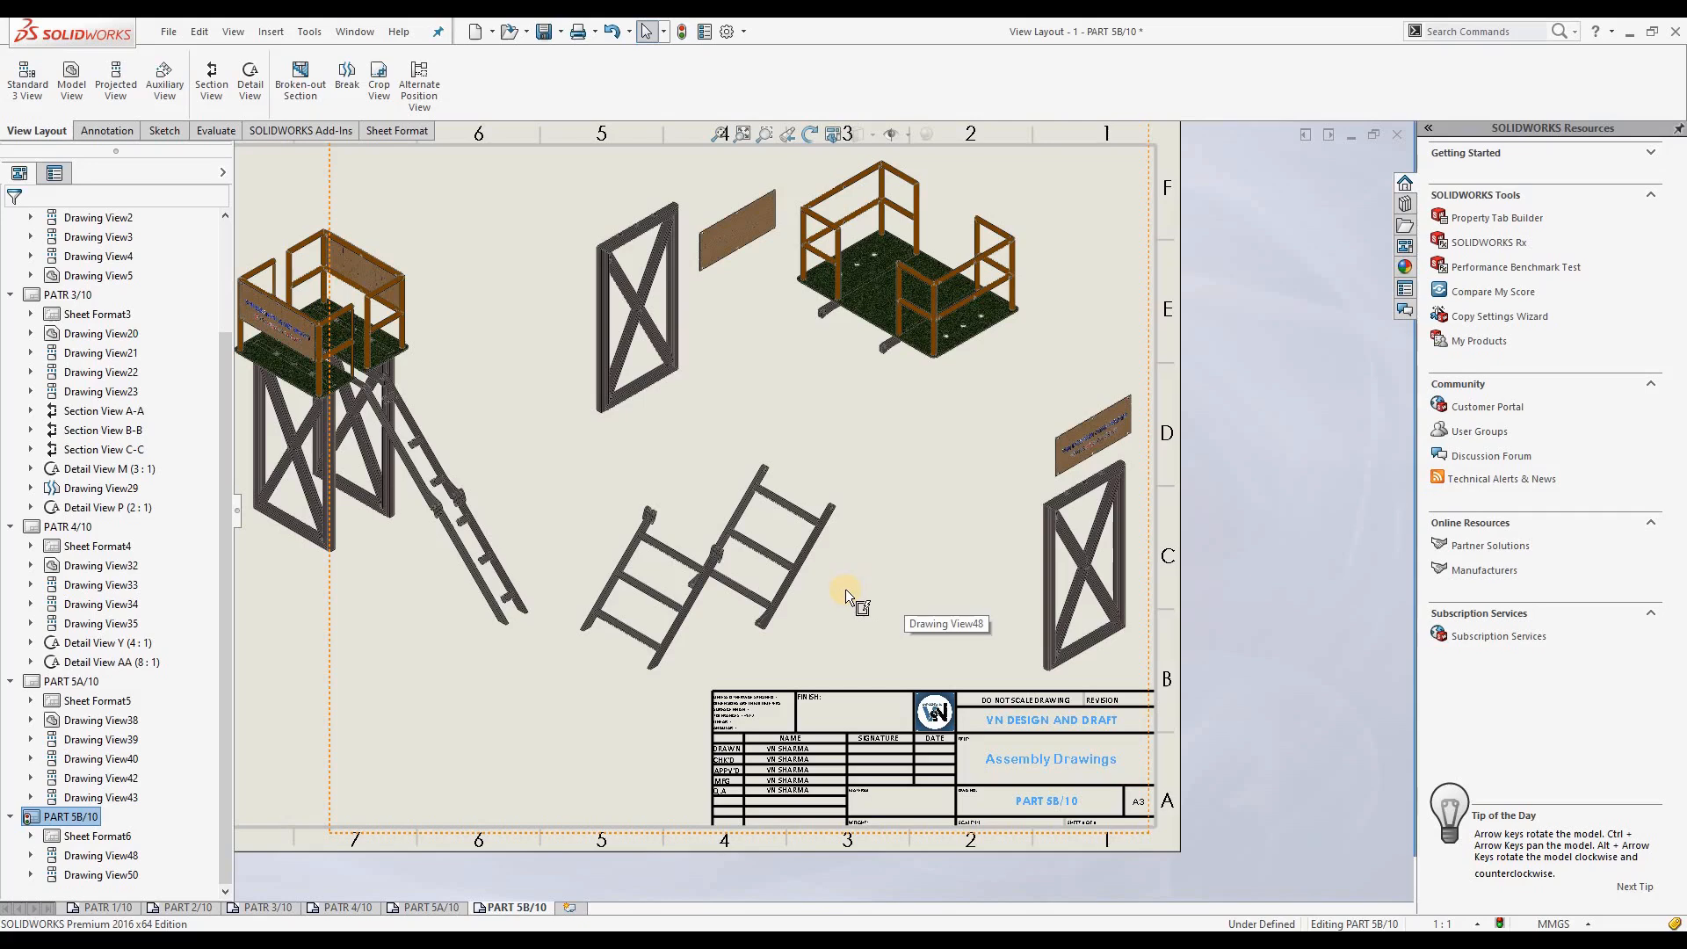
{"action": "scroll", "coordinate": [845, 589], "scroll_direction": "up", "scroll_amount": 1}
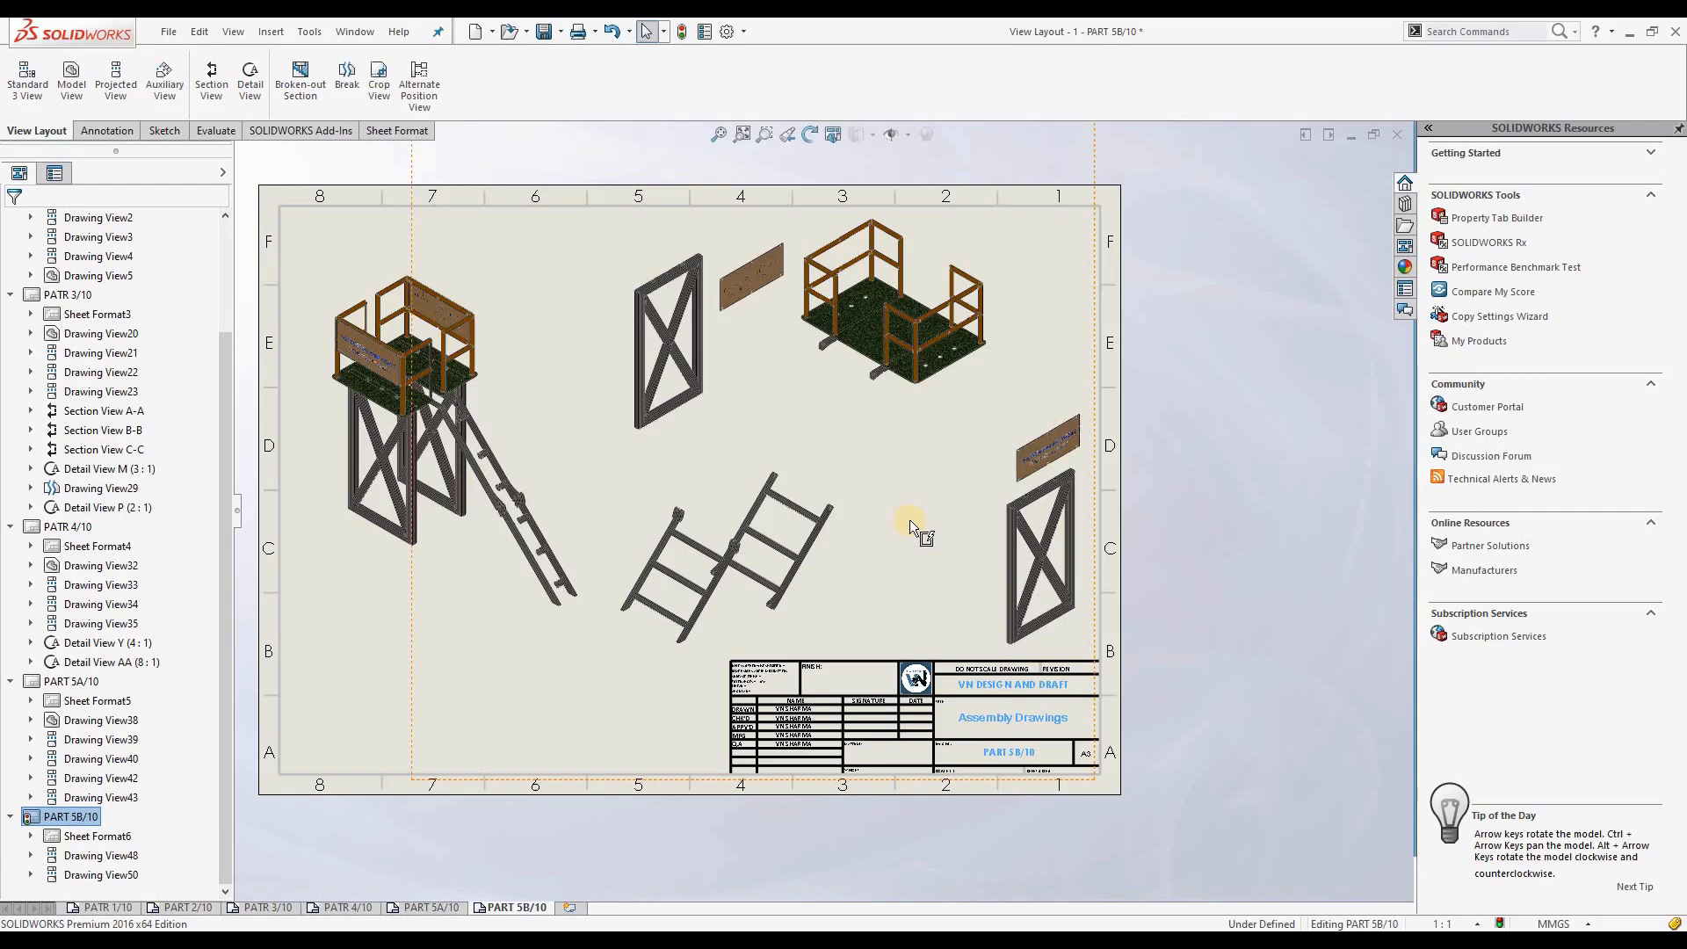
{"action": "left_click", "coordinate": [110, 132]}
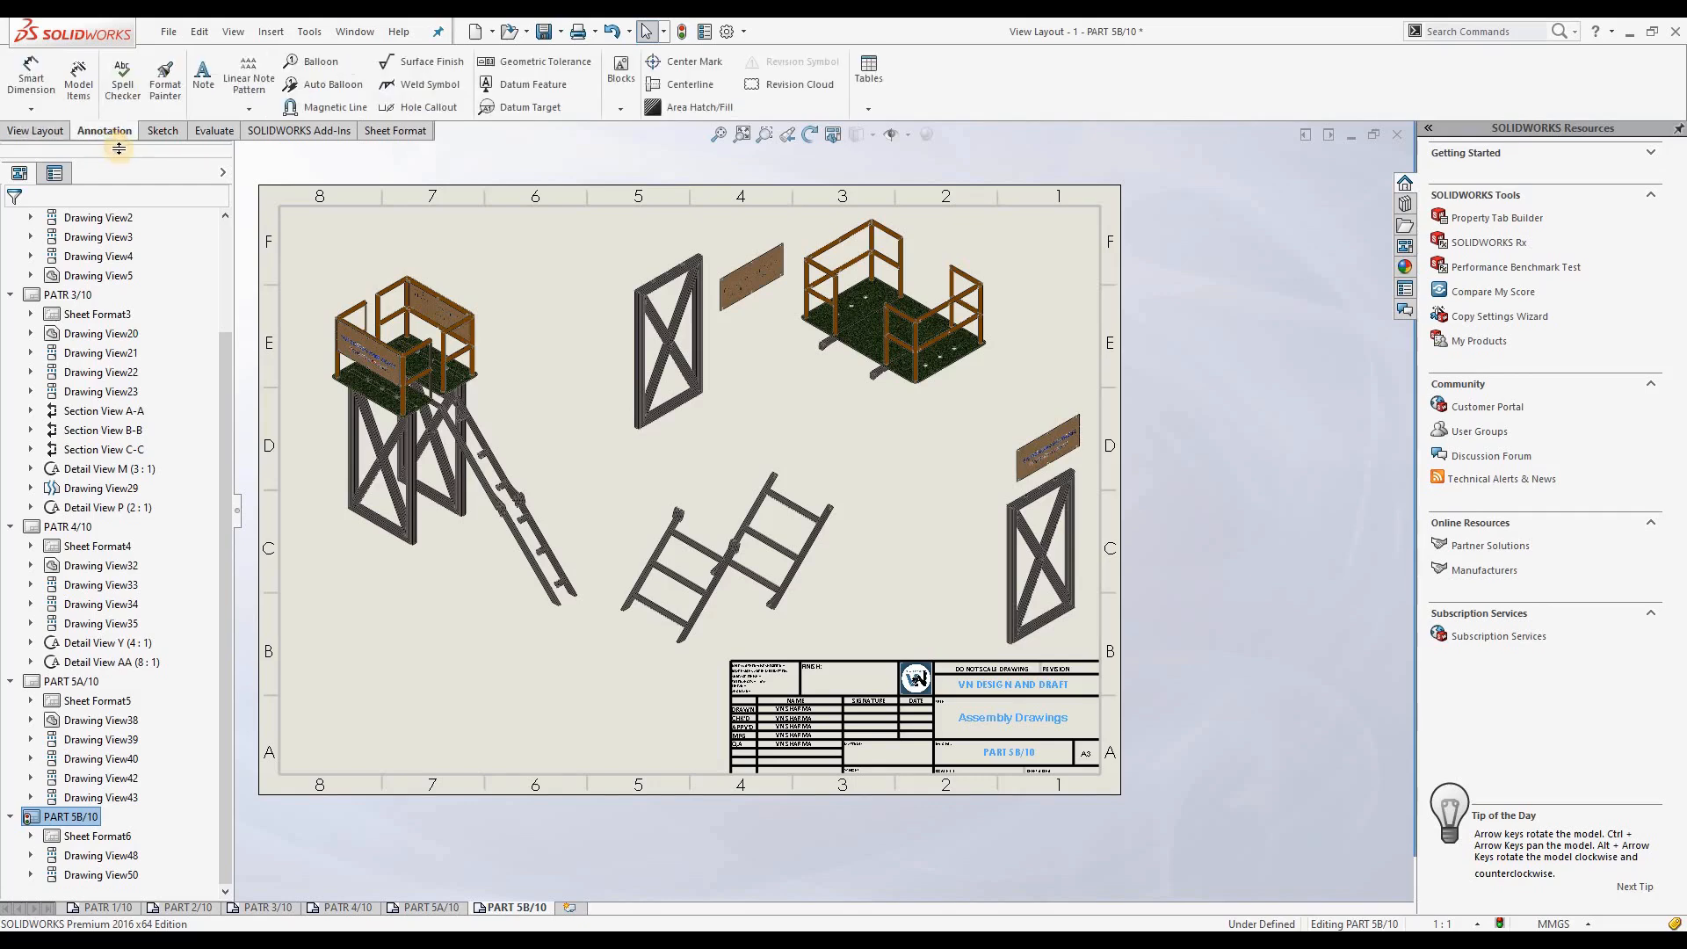